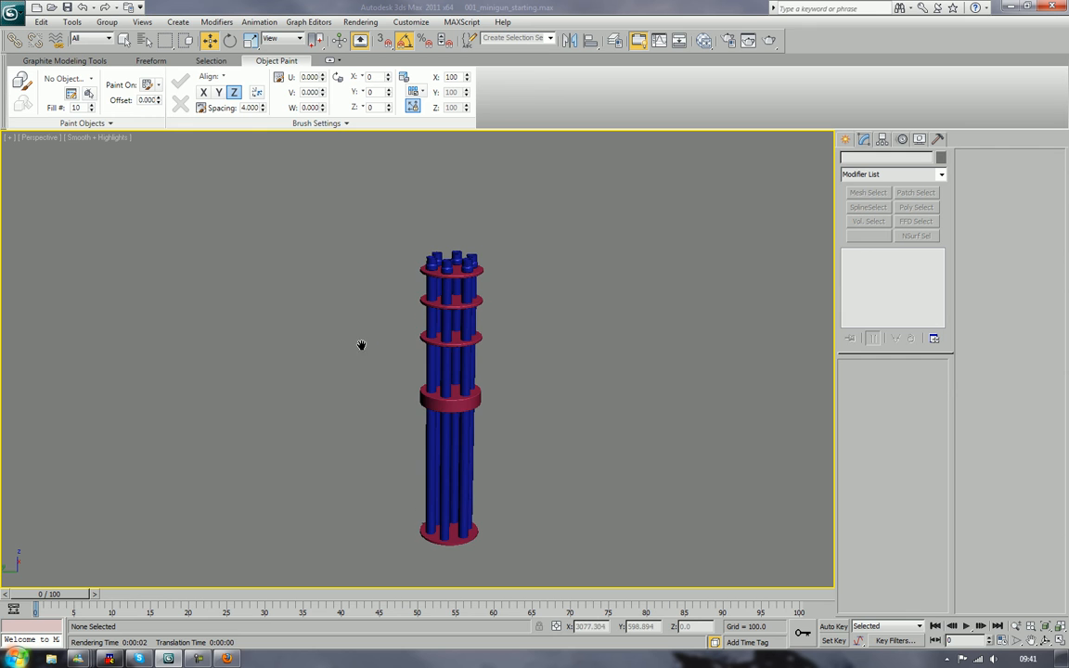
# Step: Select all parts of the upright minigun barrel assembly and rotate them 90 degrees so the barrels lie horizontally
pyautogui.moveTo(361, 345); pyautogui.dragTo(332, 303, button='middle')
pyautogui.moveTo(317, 197); pyautogui.dragTo(625, 526)
pyautogui.click(230, 40)
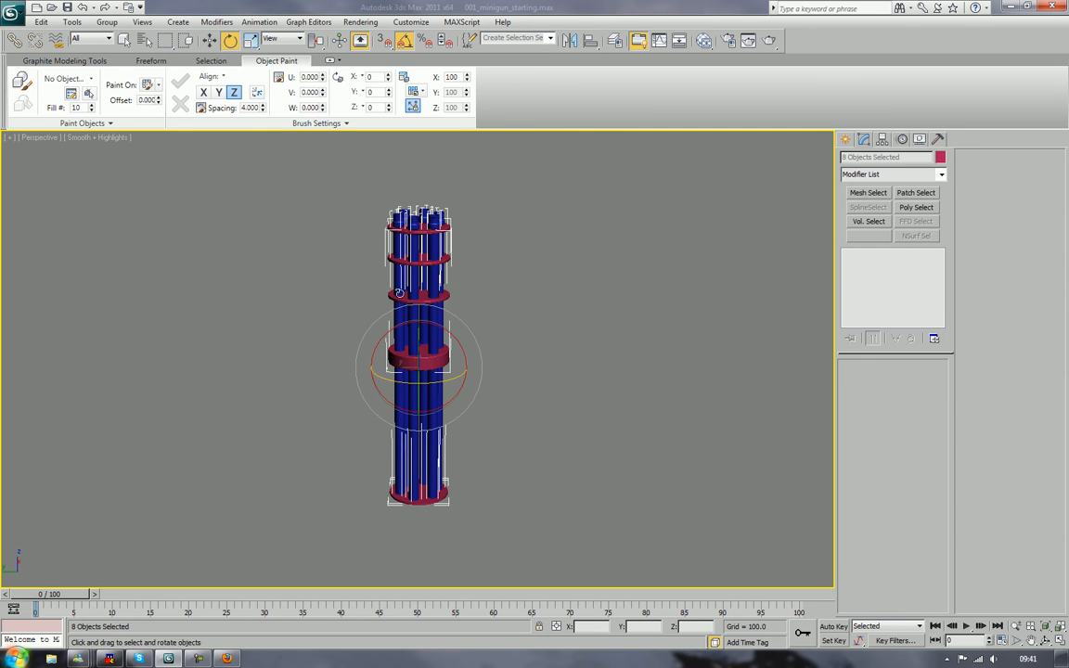
pyautogui.moveTo(440, 339); pyautogui.dragTo(507, 332)
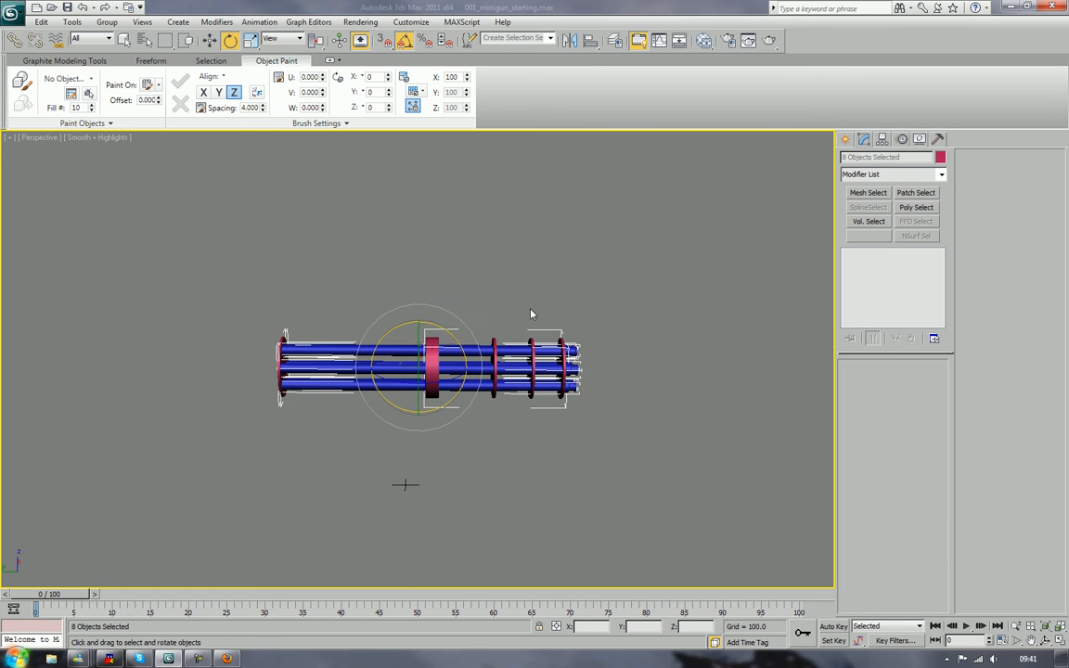
pyautogui.click(536, 303)
pyautogui.scroll(3, 599, 301)
pyautogui.moveTo(599, 302)
pyautogui.keyDown('alt'); pyautogui.mouseDown(button='middle')
pyautogui.moveTo(408, 303)
pyautogui.moveTo(541, 300)
pyautogui.mouseUp(button='middle'); pyautogui.keyUp('alt')
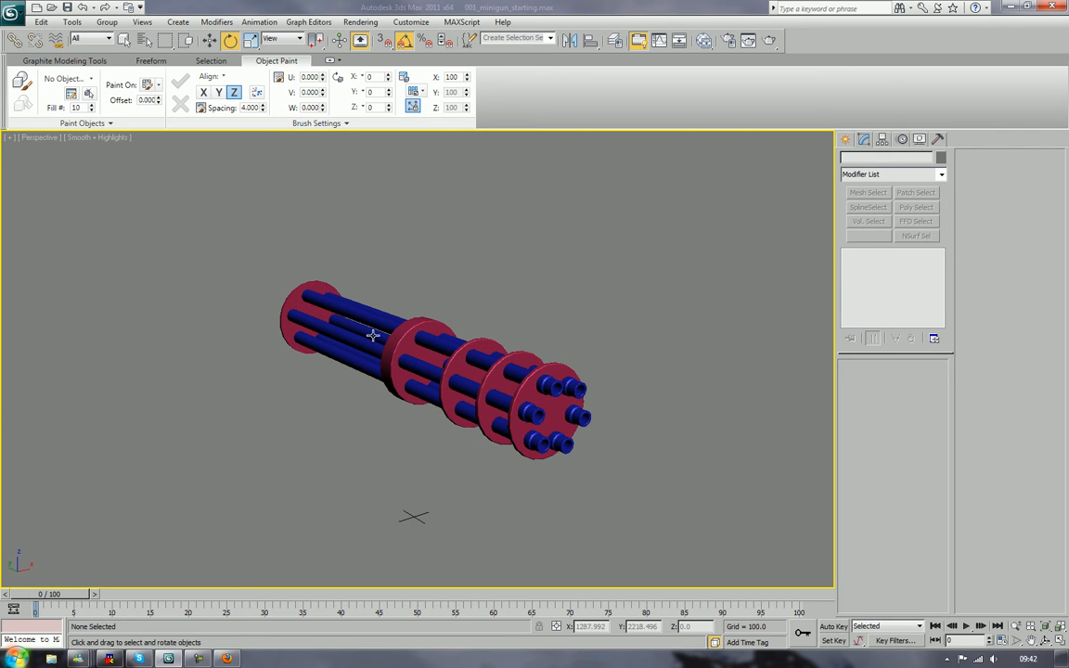
pyautogui.keyDown('alt'); pyautogui.moveTo(375, 334); pyautogui.dragTo(385, 335, button='middle'); pyautogui.keyUp('alt')
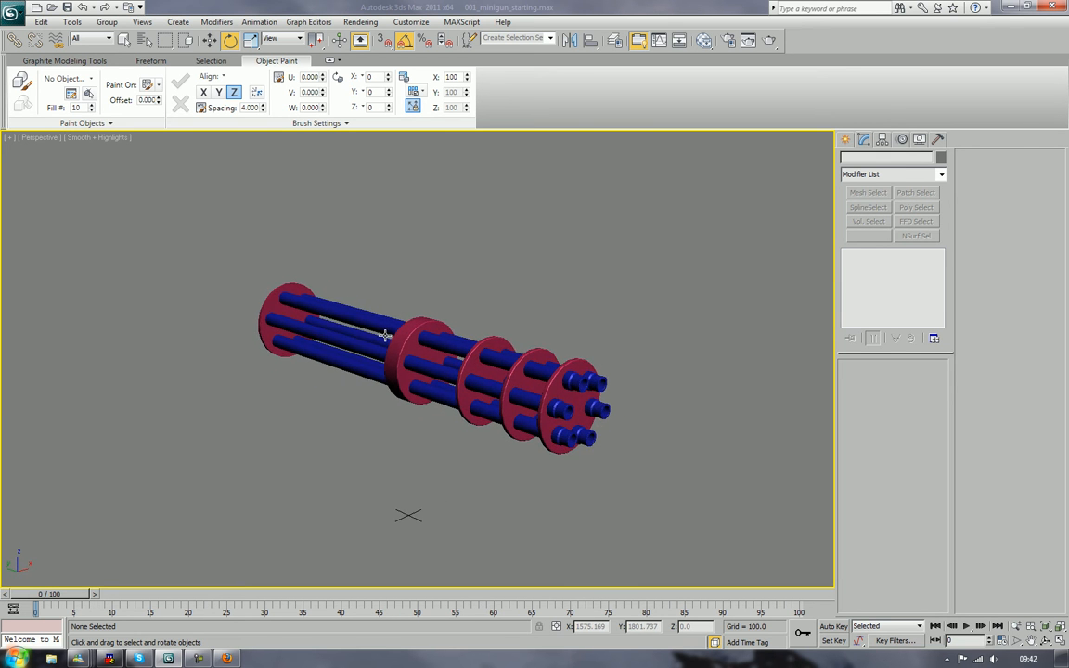
# Step: Switch to Firefox and open the DeGroat Miniguns and Minigun Part ID albums from the site's Photo Gallery in separate tabs
pyautogui.hotkey('alt', 'Tab')
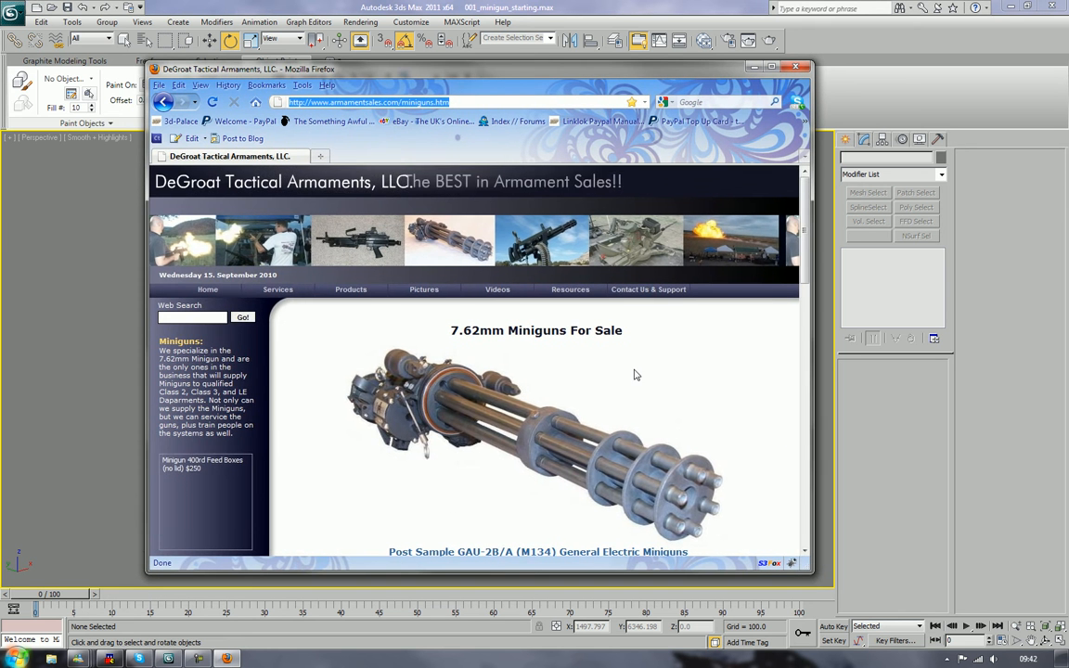
pyautogui.scroll(-7, 634, 373)
pyautogui.scroll(-15, 635, 368)
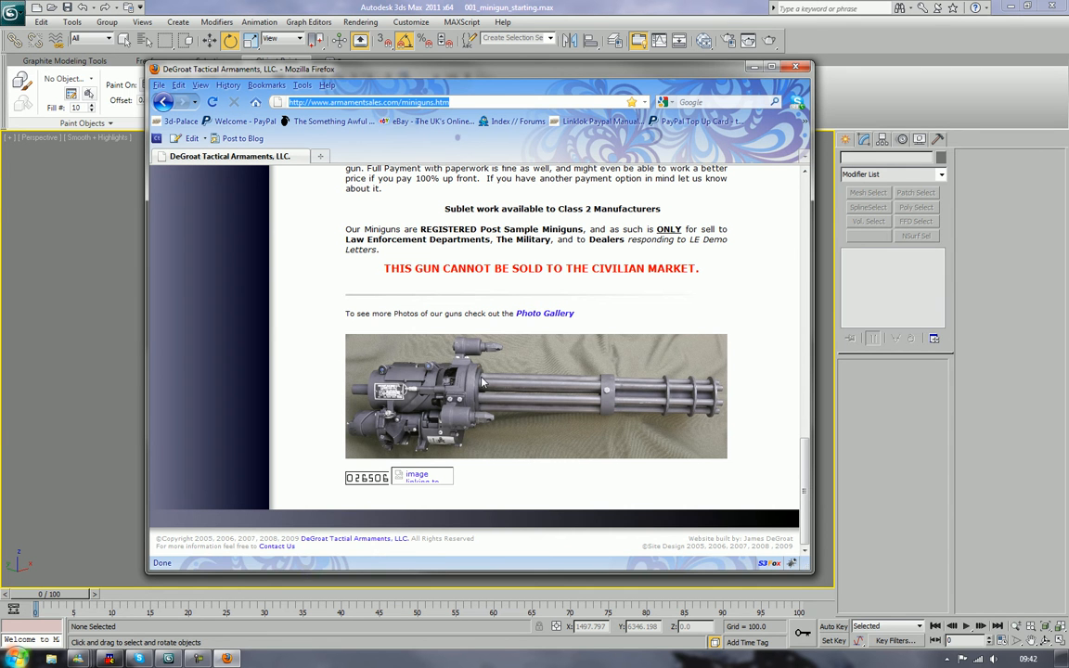
pyautogui.click(545, 313)
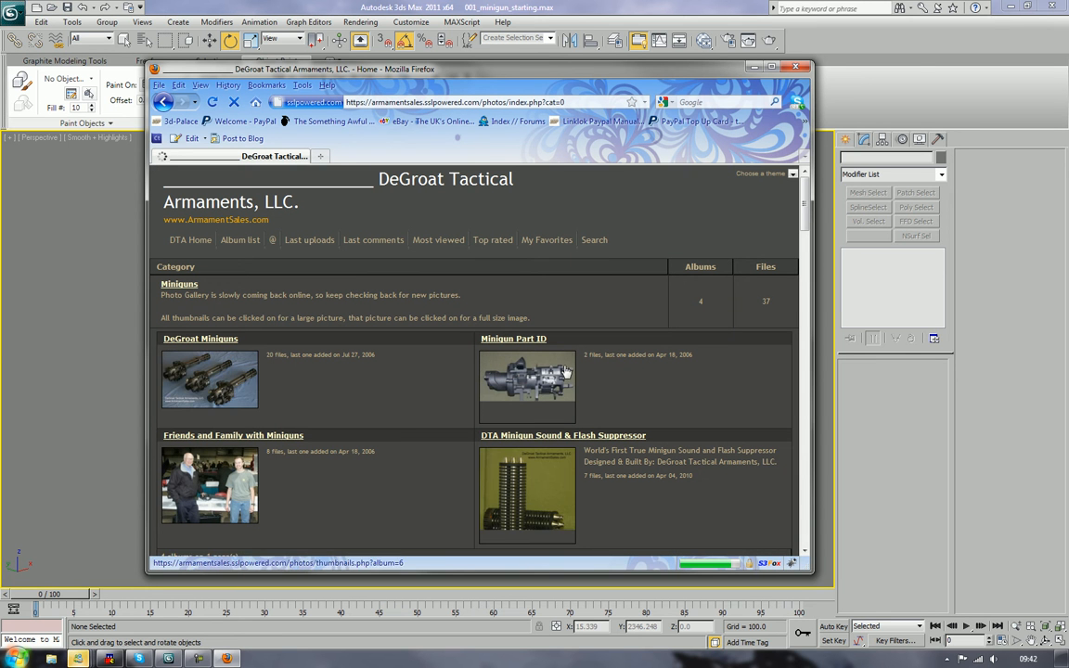
pyautogui.middleClick(190, 338)
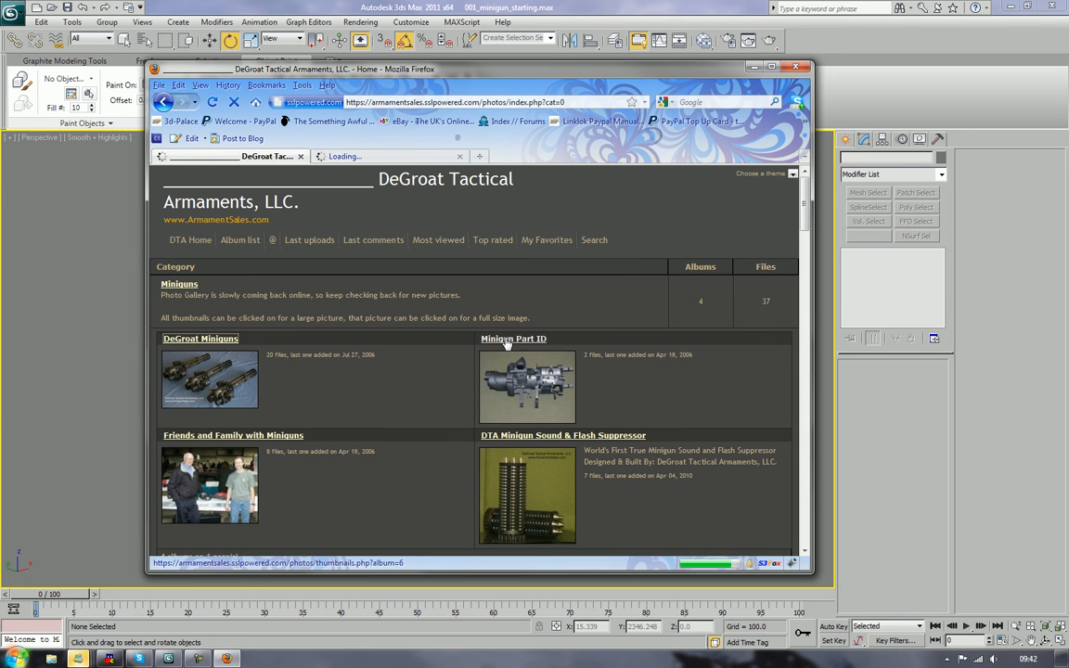
pyautogui.middleClick(534, 359)
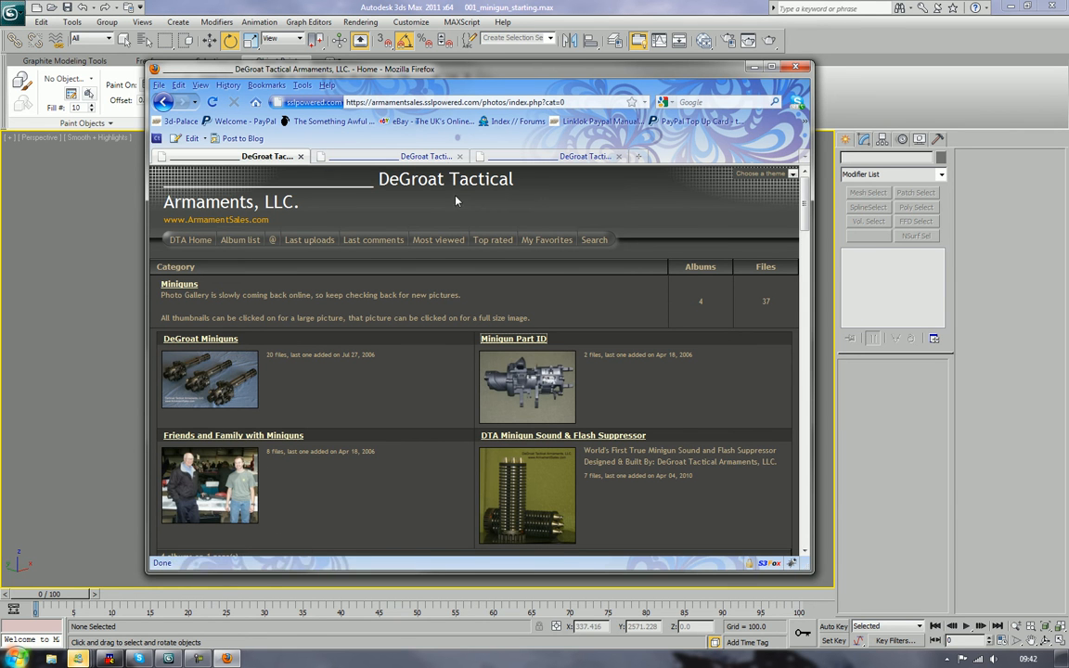
# Step: Open Minigun_rightside.jpg from the DeGroat Miniguns album at full size and set its window aside as reference
pyautogui.hotkey('ctrl', 'Tab')
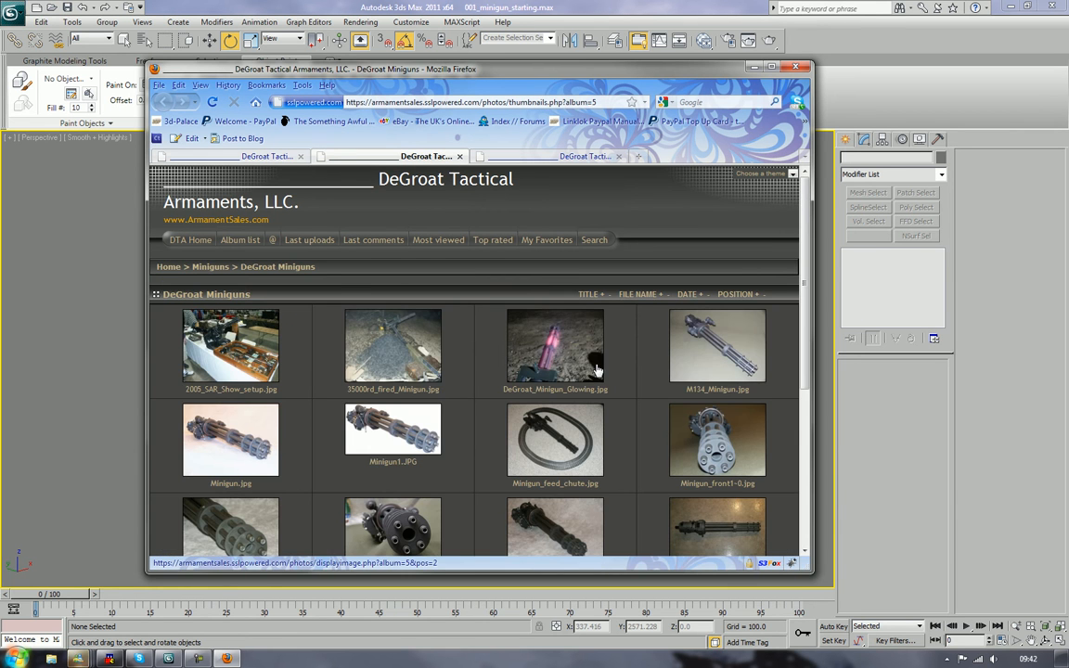
pyautogui.scroll(-5, 563, 401)
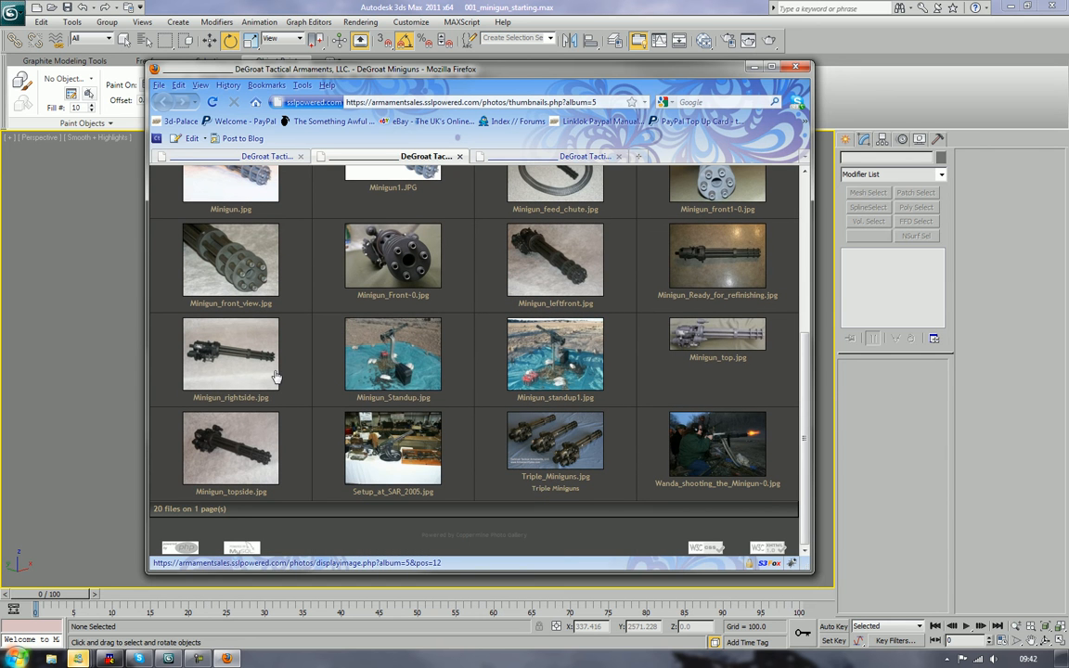
pyautogui.click(232, 360)
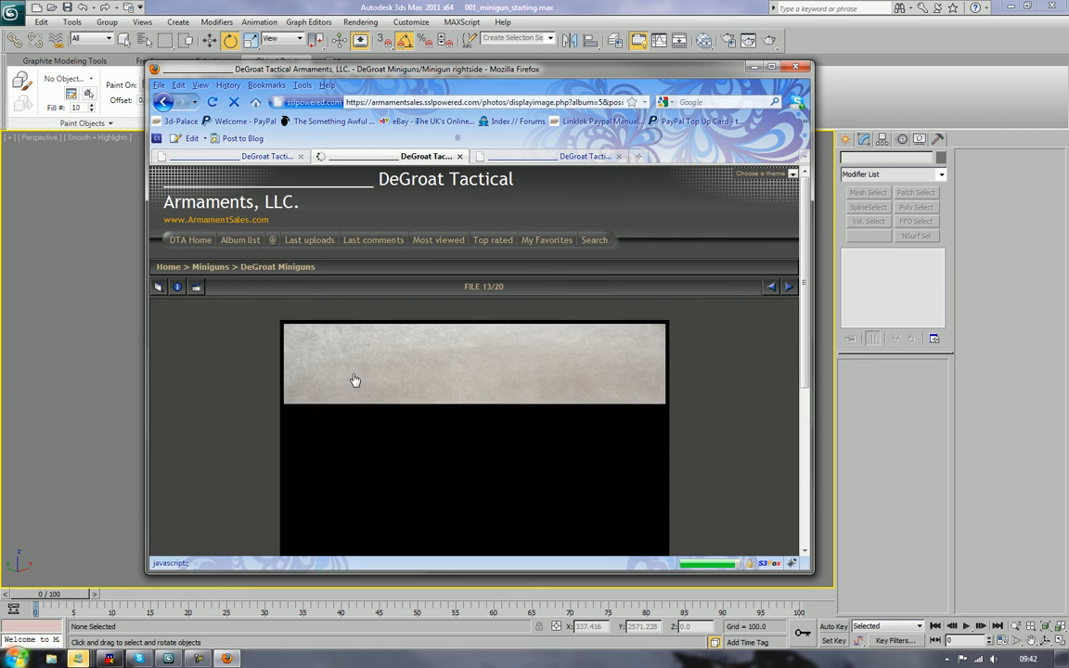
pyautogui.scroll(-3, 457, 306)
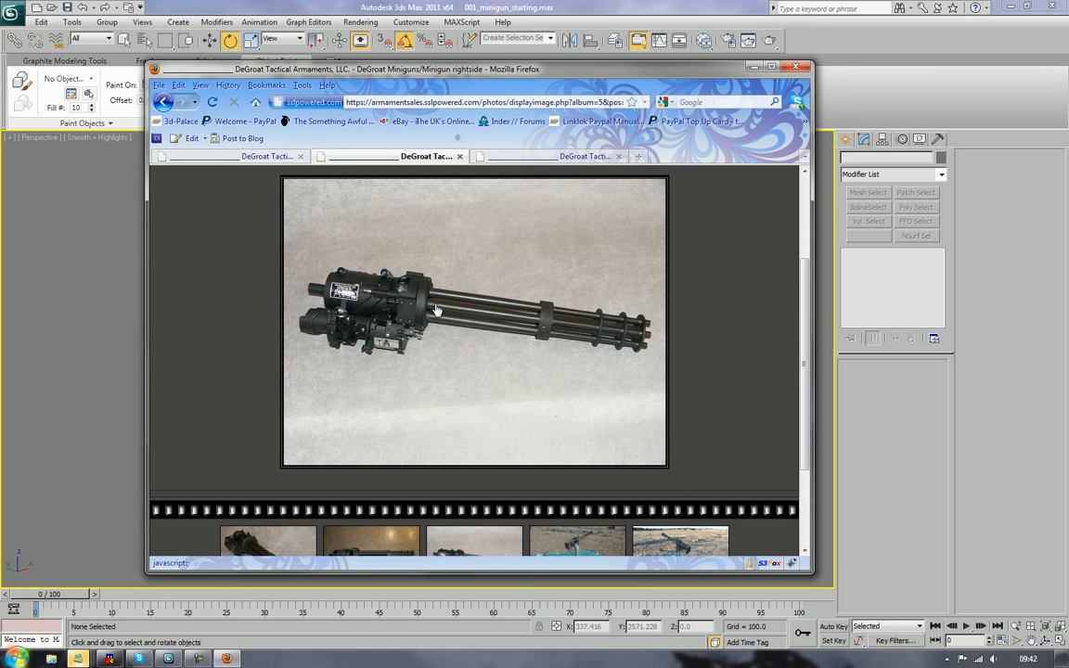
pyautogui.click(483, 265)
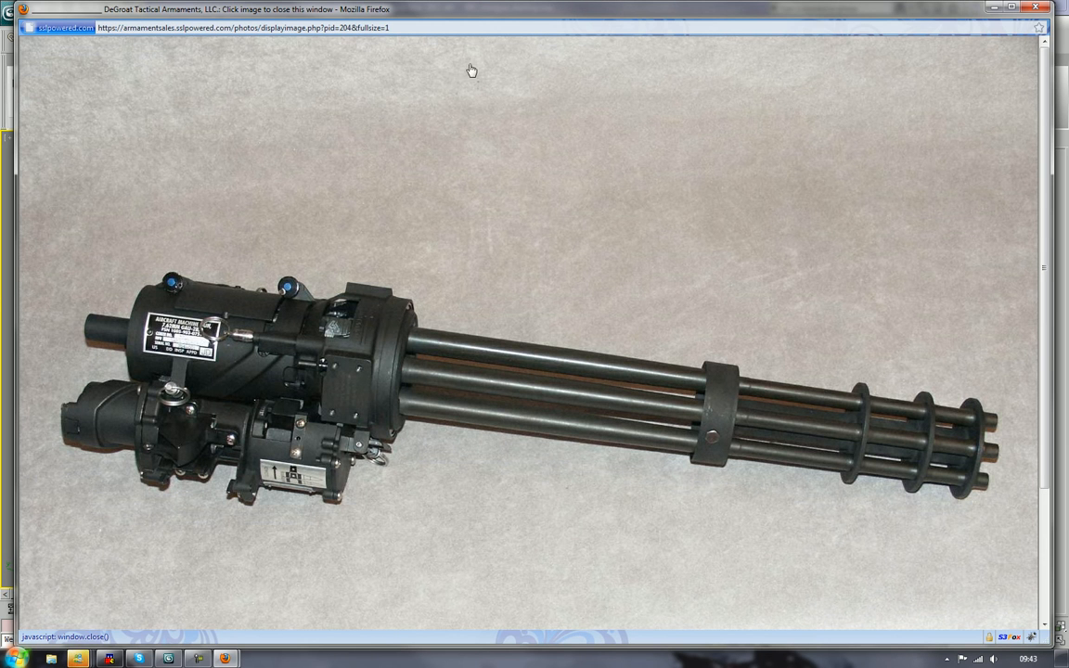
pyautogui.moveTo(475, 13); pyautogui.dragTo(0, 39)
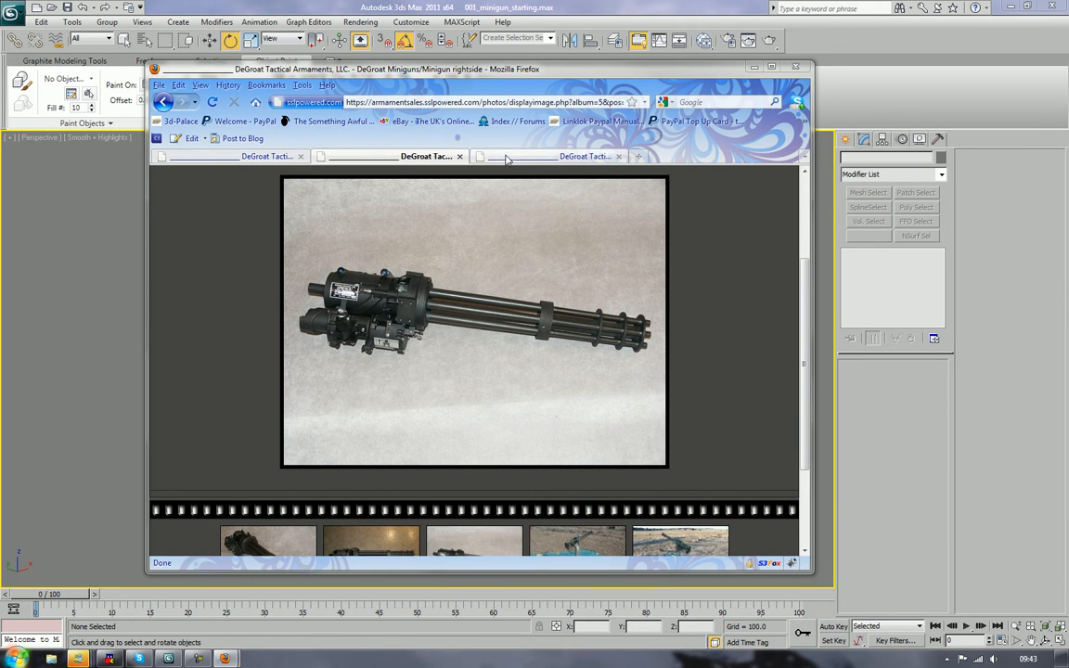
# Step: Examine the disassembled parts in the full-size Minigun_Break_down.jpg from the Minigun Part ID album, and close the gallery browser window
pyautogui.click(568, 156)
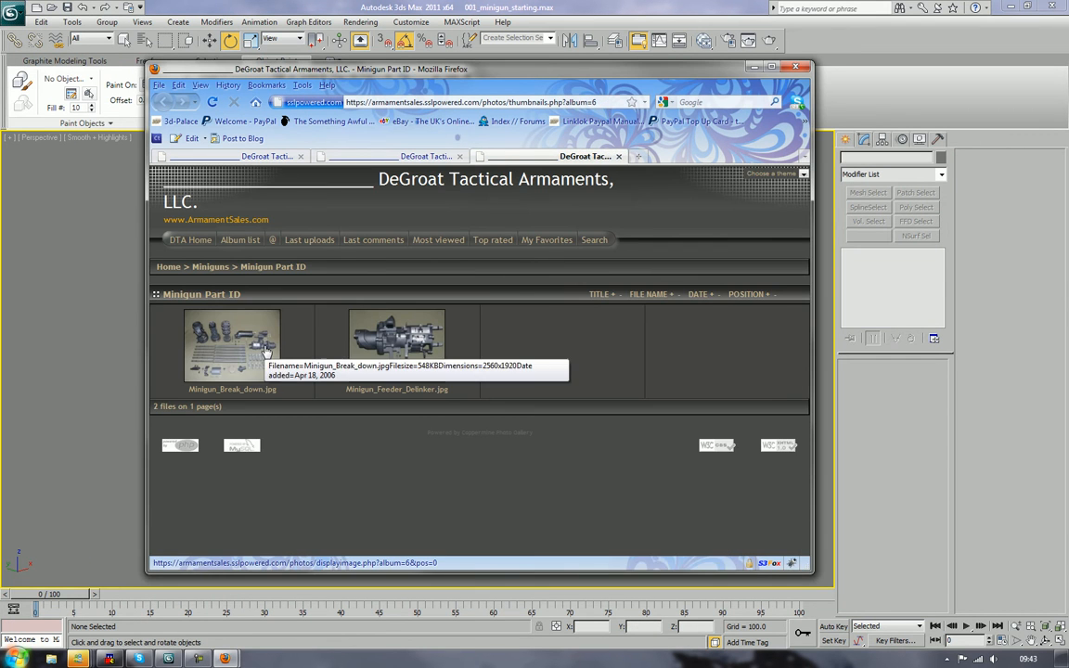
pyautogui.click(234, 341)
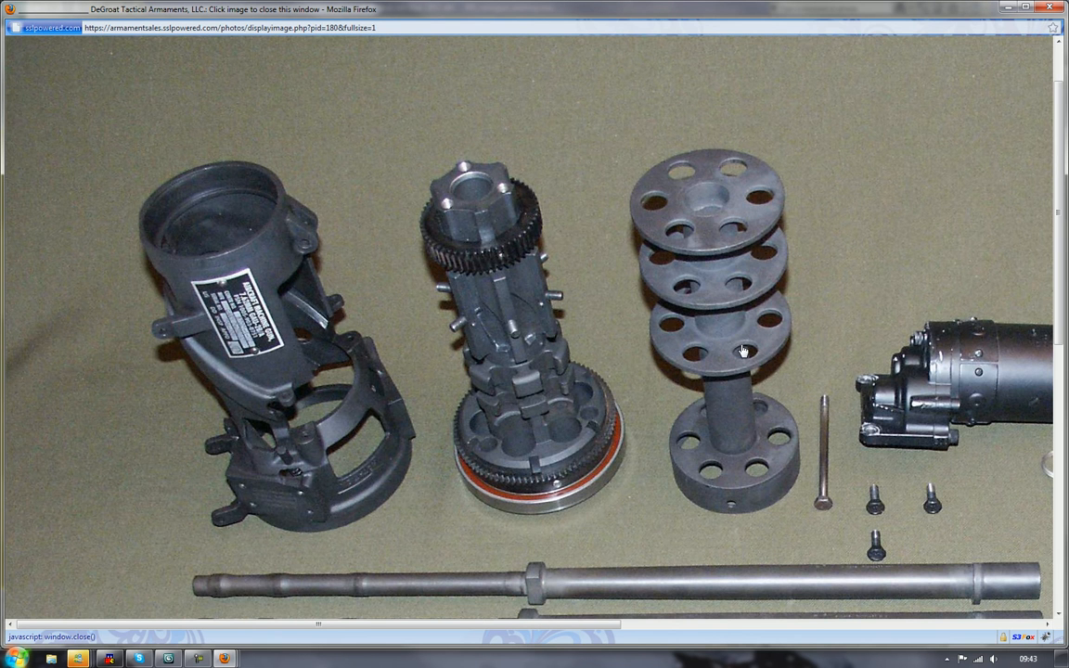
pyautogui.scroll(-3, 742, 350)
pyautogui.scroll(2, 738, 354)
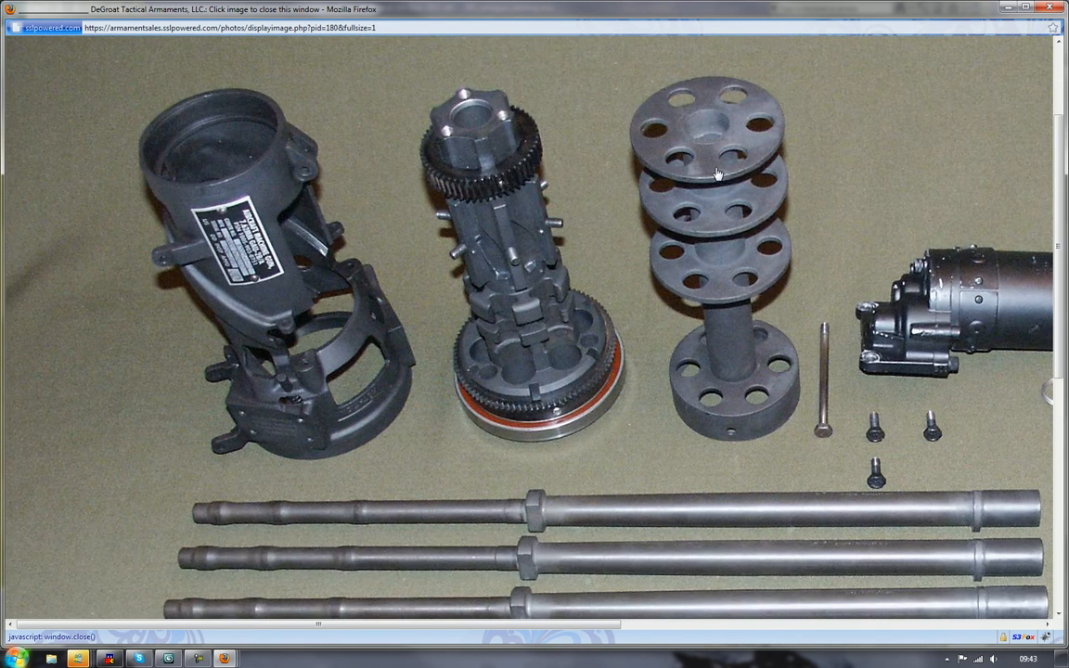
pyautogui.scroll(-4, 744, 413)
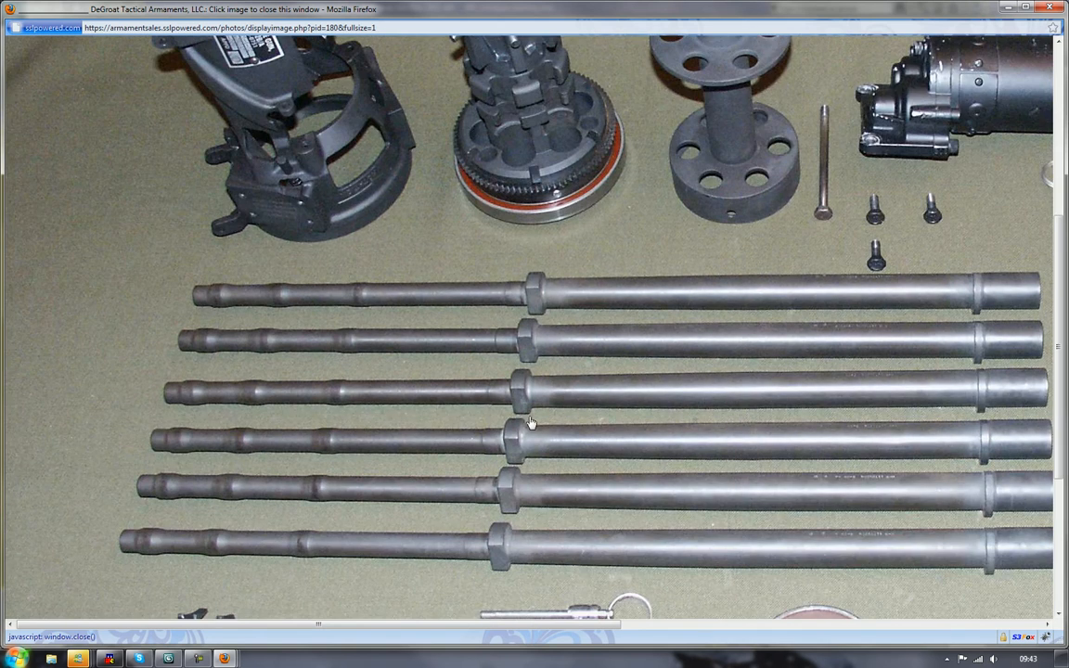
pyautogui.scroll(-5, 329, 425)
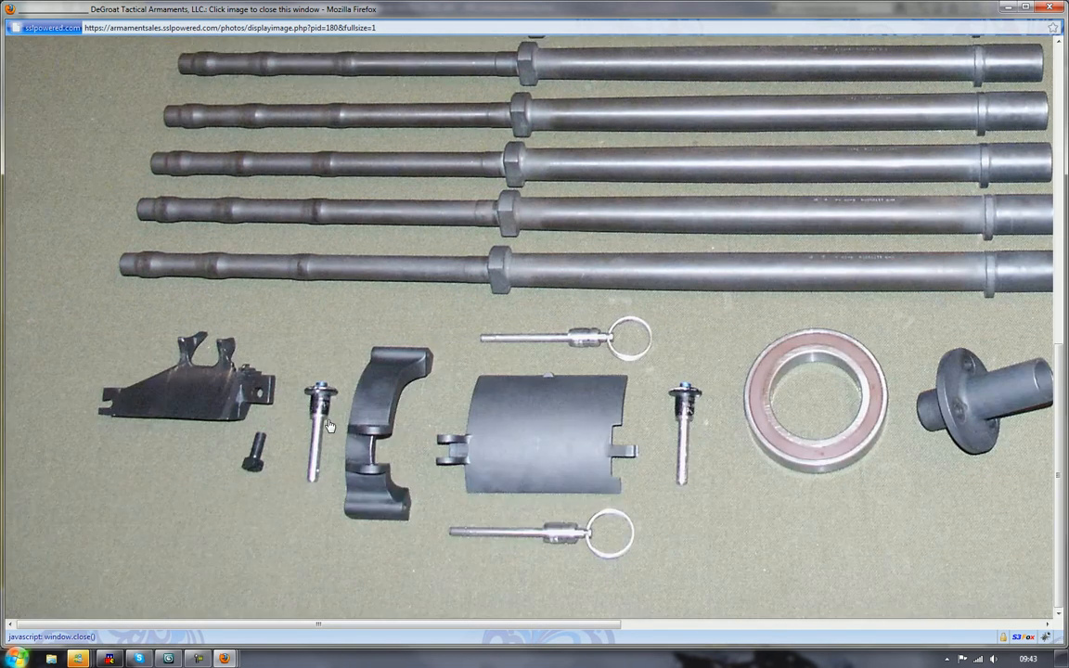
pyautogui.scroll(8, 328, 425)
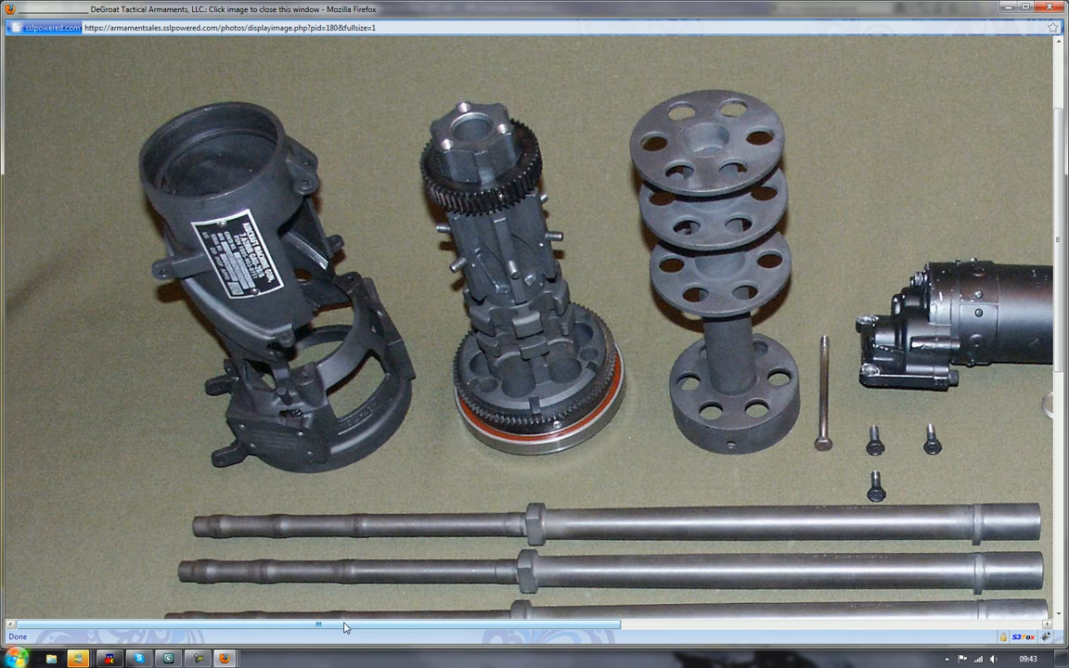
pyautogui.moveTo(344, 628); pyautogui.dragTo(745, 631)
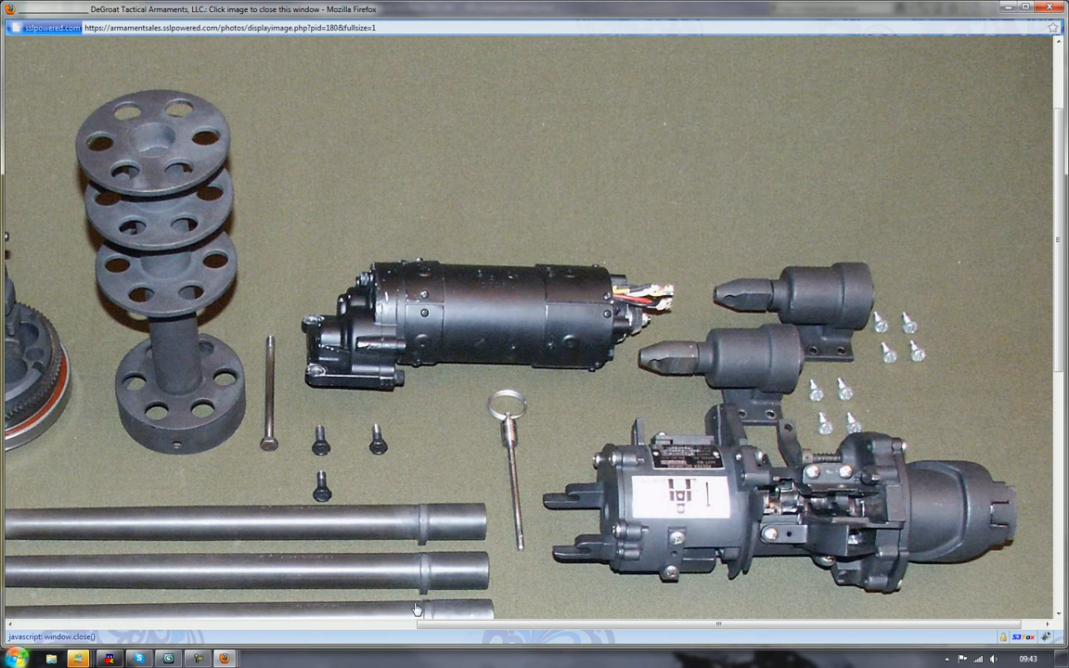
pyautogui.moveTo(477, 628); pyautogui.dragTo(424, 630)
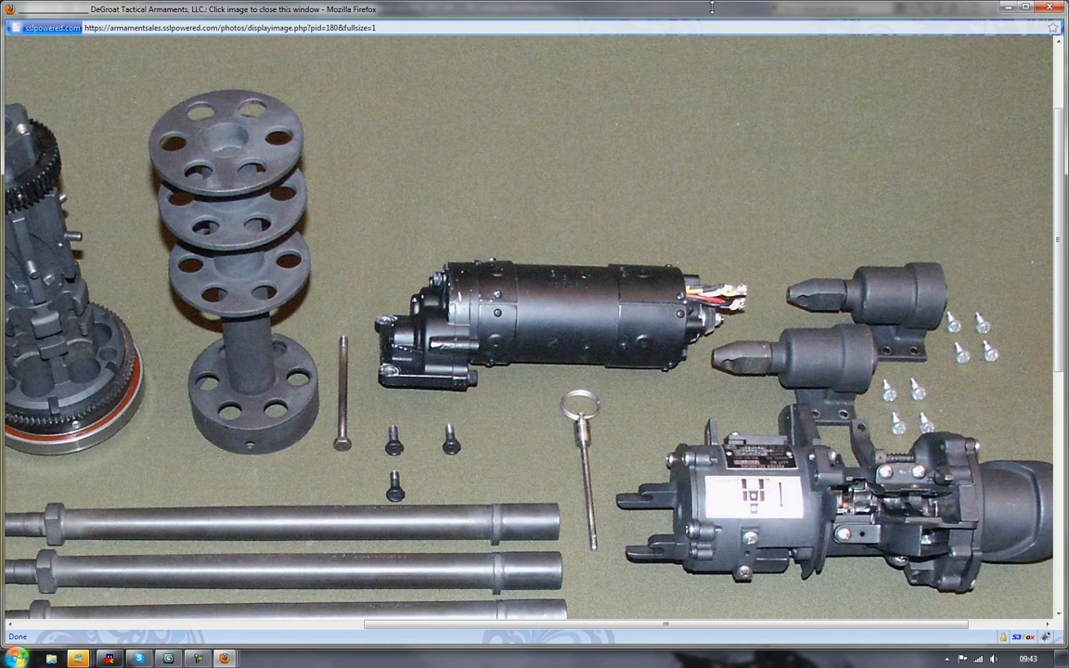
pyautogui.moveTo(642, 8); pyautogui.dragTo(0, 34)
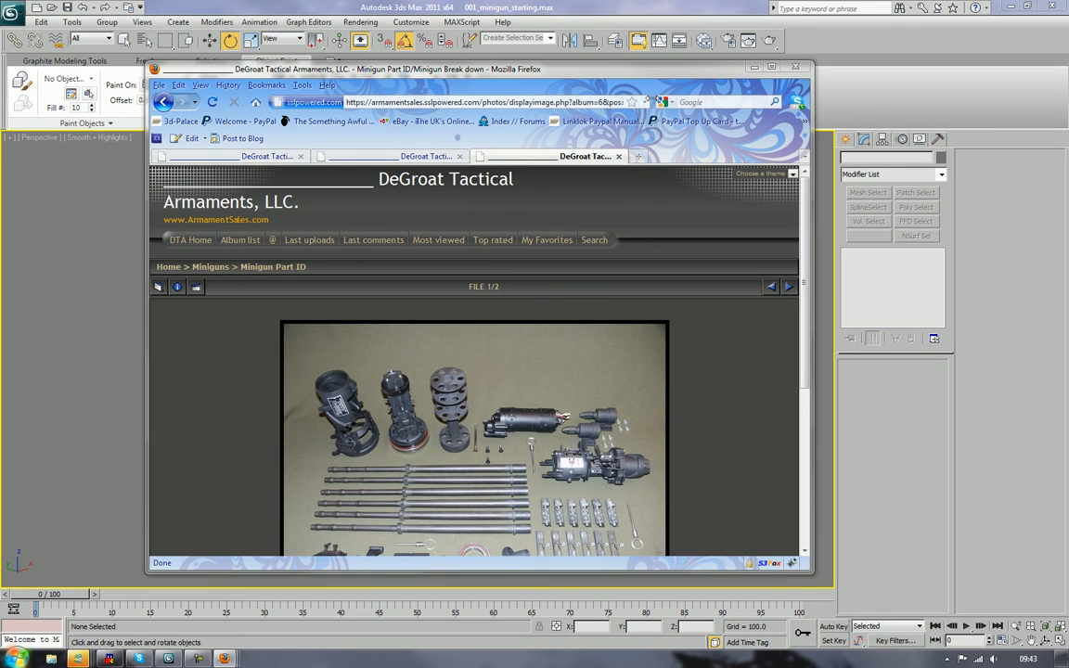
pyautogui.click(795, 69)
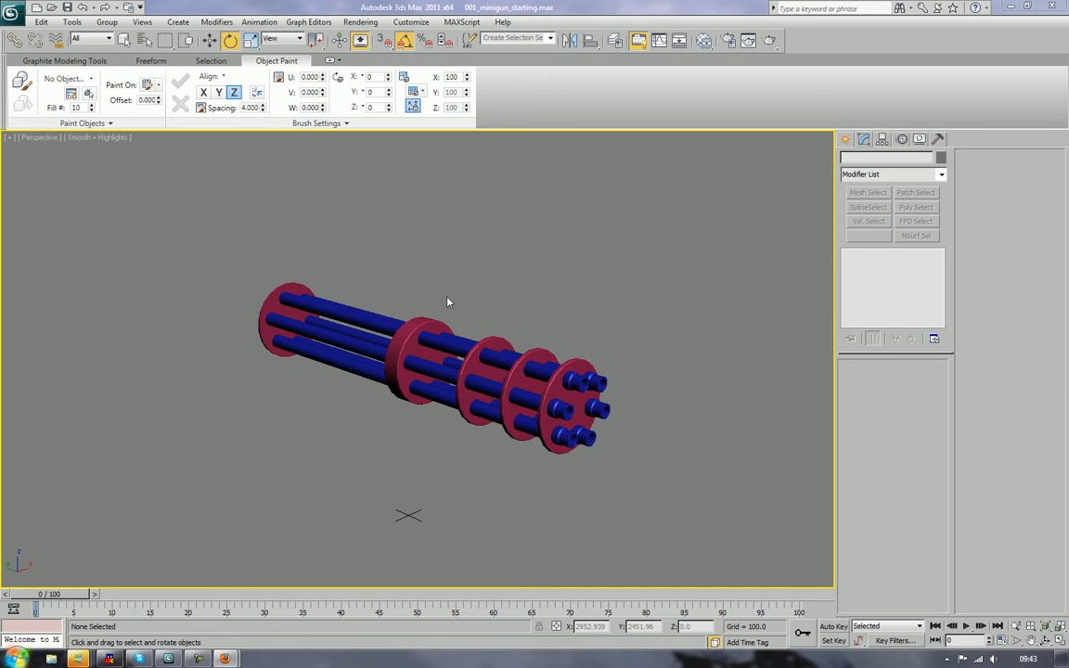
# Step: Select the red barrel-disc object in 3ds Max and display edged faces in the Perspective view
pyautogui.moveTo(255, 337); pyautogui.dragTo(298, 342, button='middle')
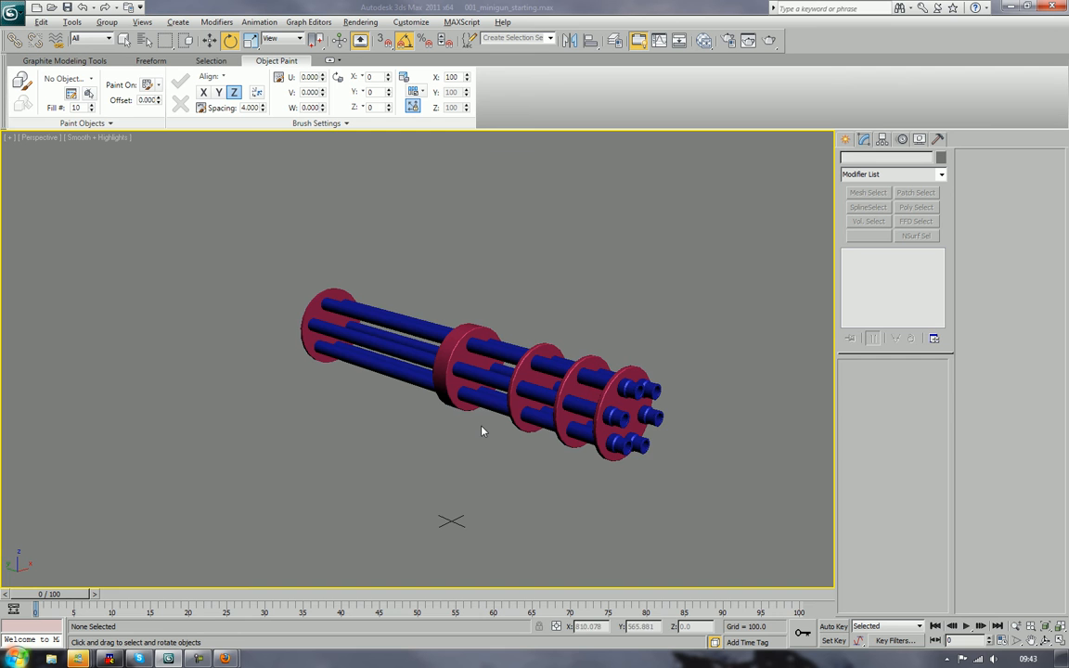
pyautogui.moveTo(484, 432)
pyautogui.keyDown('alt'); pyautogui.mouseDown(button='middle')
pyautogui.moveTo(457, 425)
pyautogui.moveTo(499, 402)
pyautogui.moveTo(443, 375)
pyautogui.mouseUp(button='middle'); pyautogui.keyUp('alt')
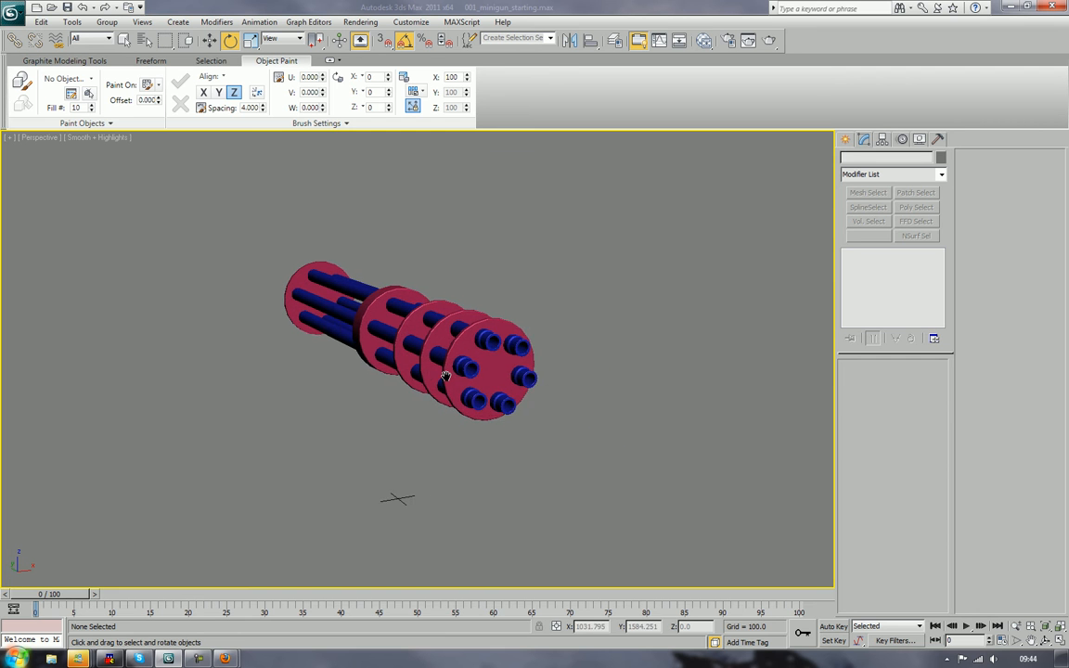
pyautogui.scroll(4, 464, 390)
pyautogui.moveTo(504, 396); pyautogui.dragTo(423, 386, button='middle')
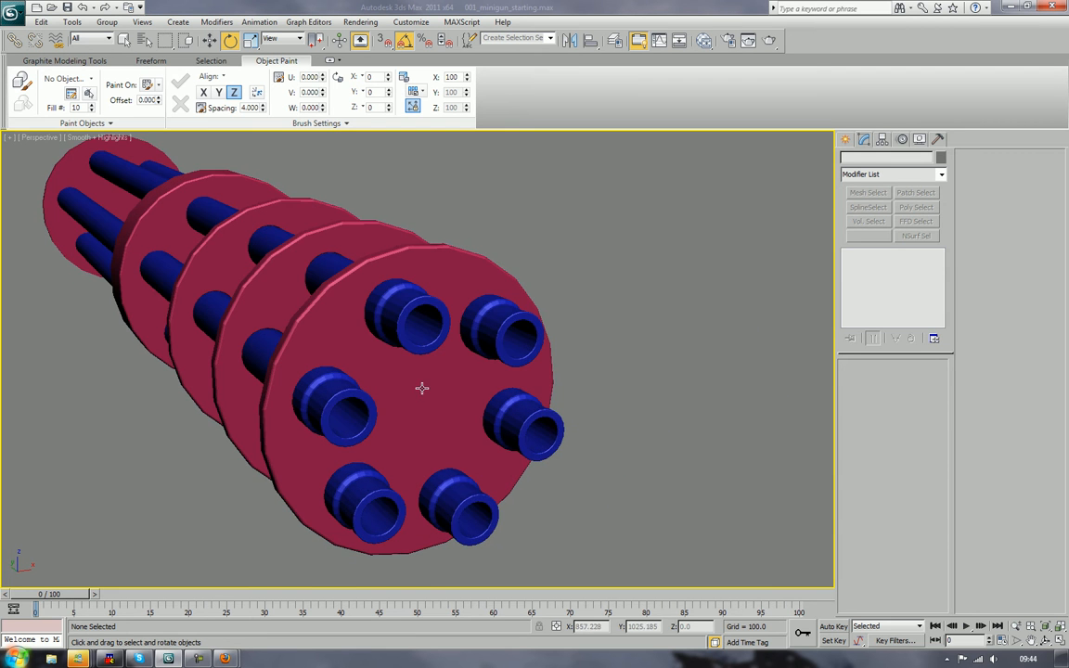
pyautogui.click(422, 386)
pyautogui.moveTo(277, 386); pyautogui.dragTo(302, 349, button='middle')
pyautogui.press('F4')
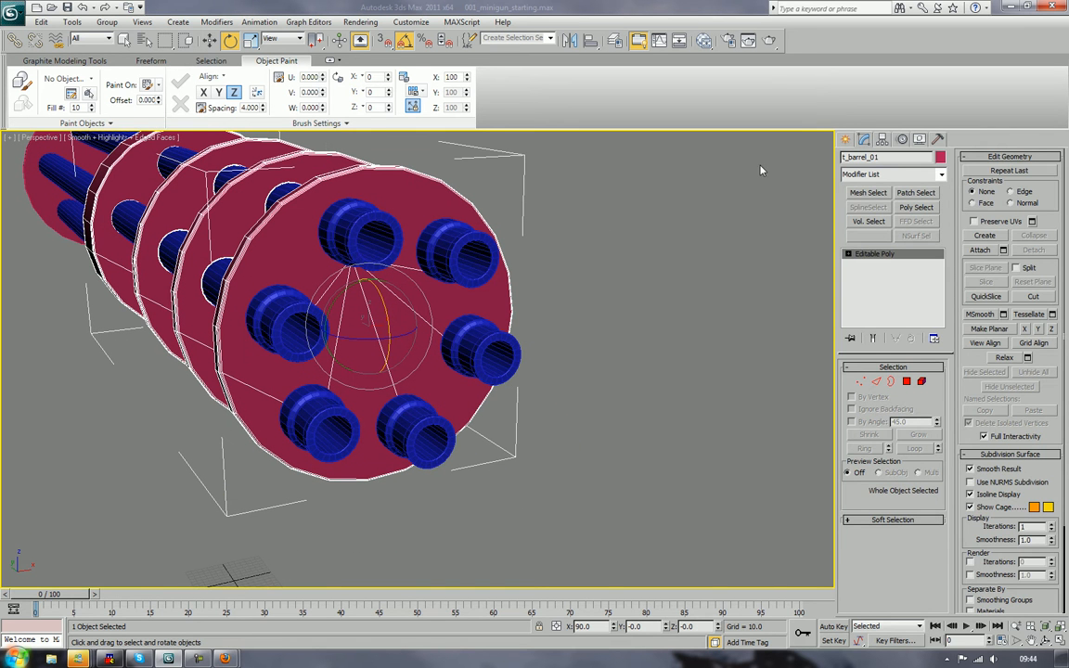
# Step: Choose the Cylinder tool from the standard primitives and turn on AutoGrid so it draws on the surfaces of the discs
pyautogui.click(845, 140)
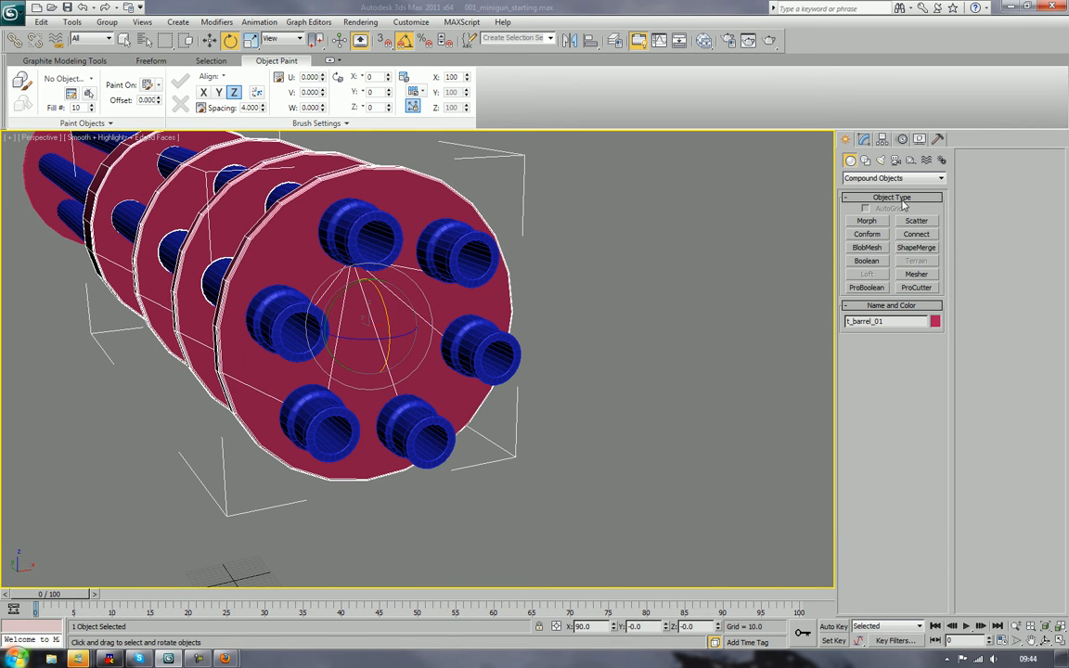
pyautogui.click(859, 178)
pyautogui.click(872, 191)
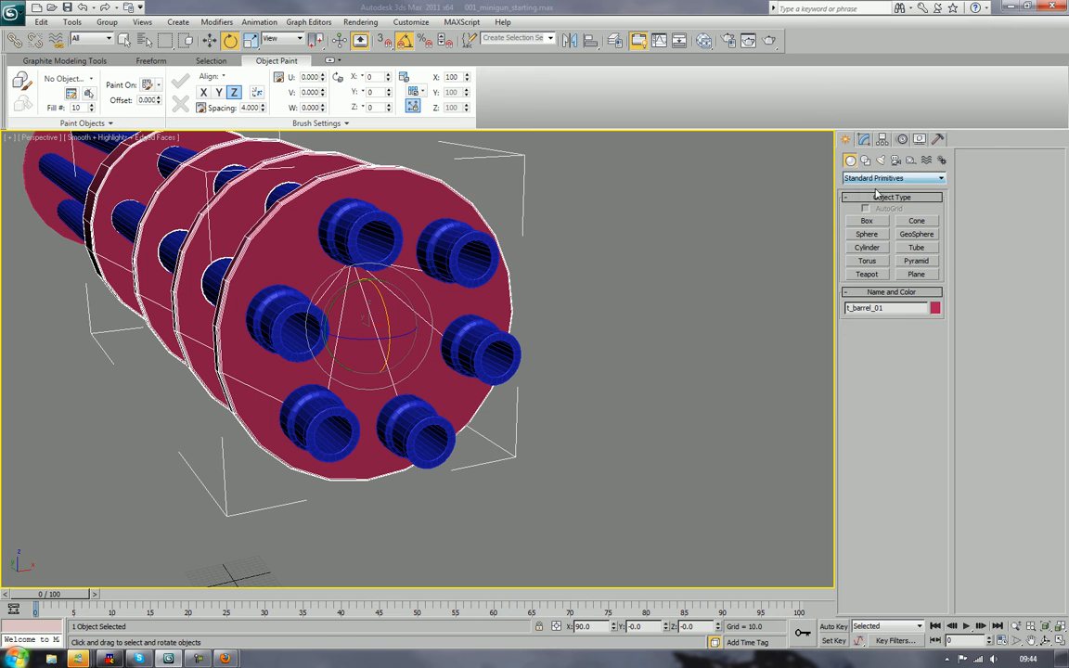
pyautogui.click(865, 248)
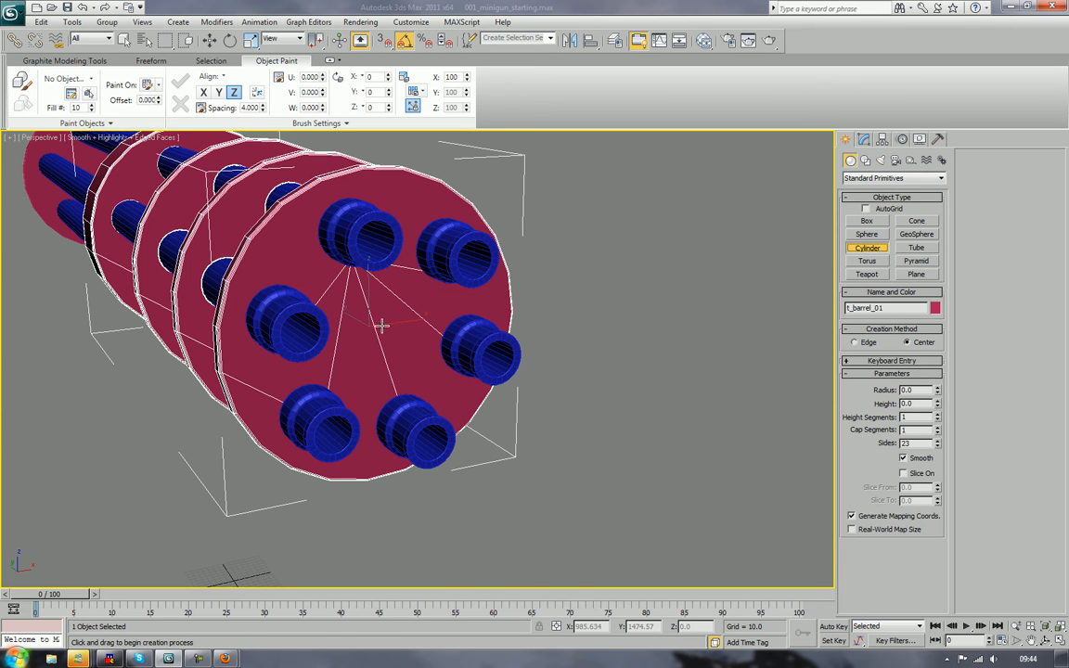
pyautogui.moveTo(382, 326); pyautogui.dragTo(397, 376)
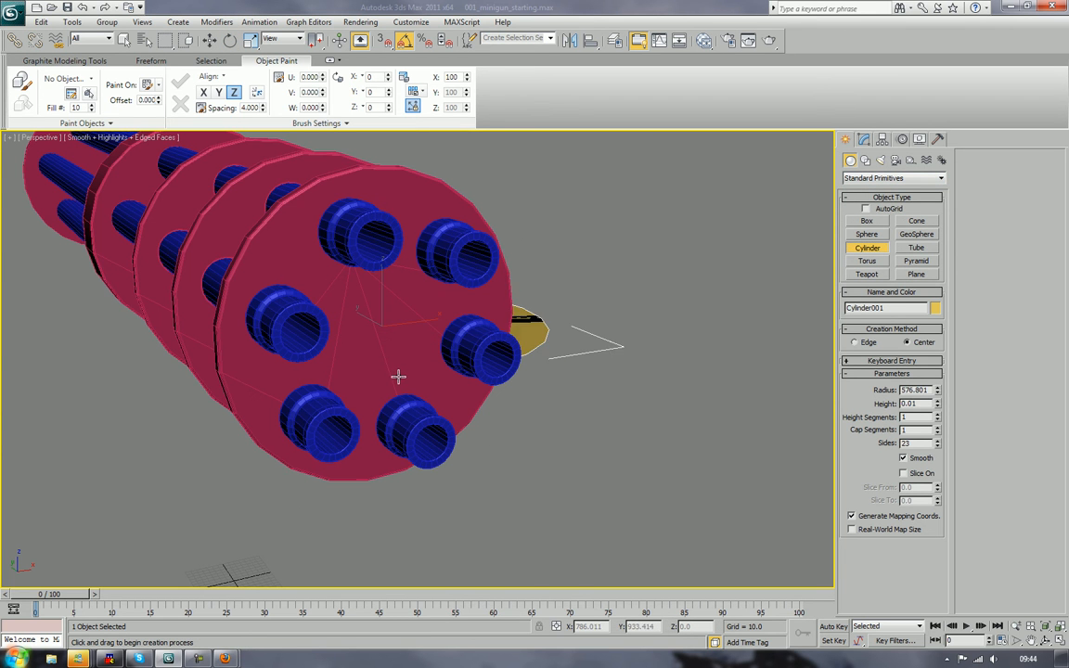
pyautogui.rightClick(535, 209)
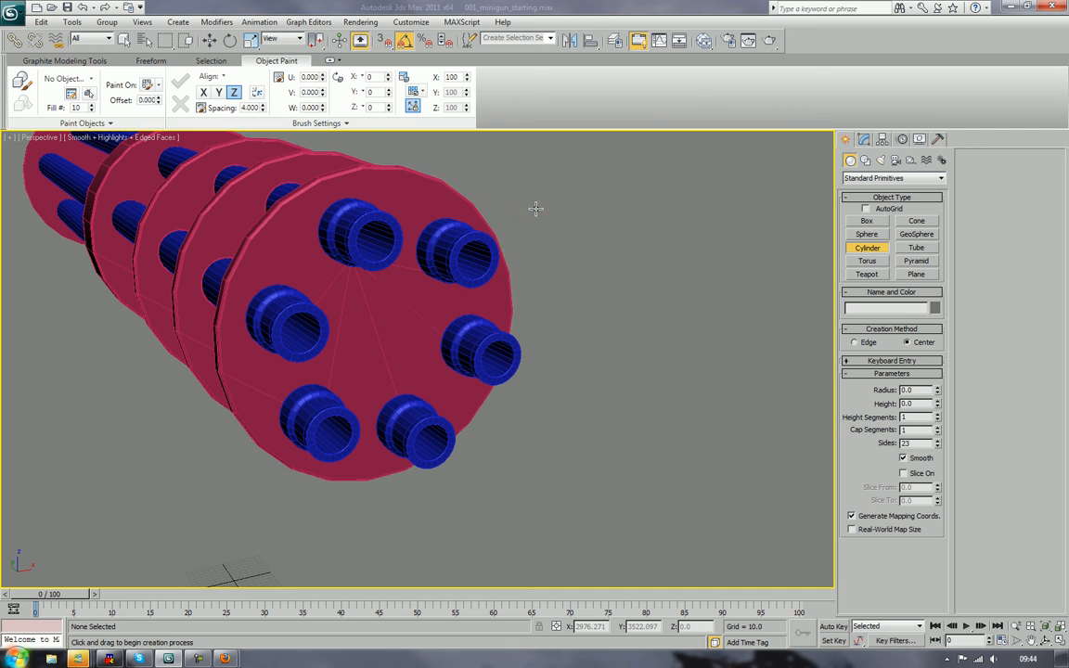
pyautogui.click(866, 209)
# Step: Try a cylinder of about 42.5 radius and 143.5 height on the front disc's outer face, and delete it
pyautogui.moveTo(380, 330); pyautogui.dragTo(385, 372)
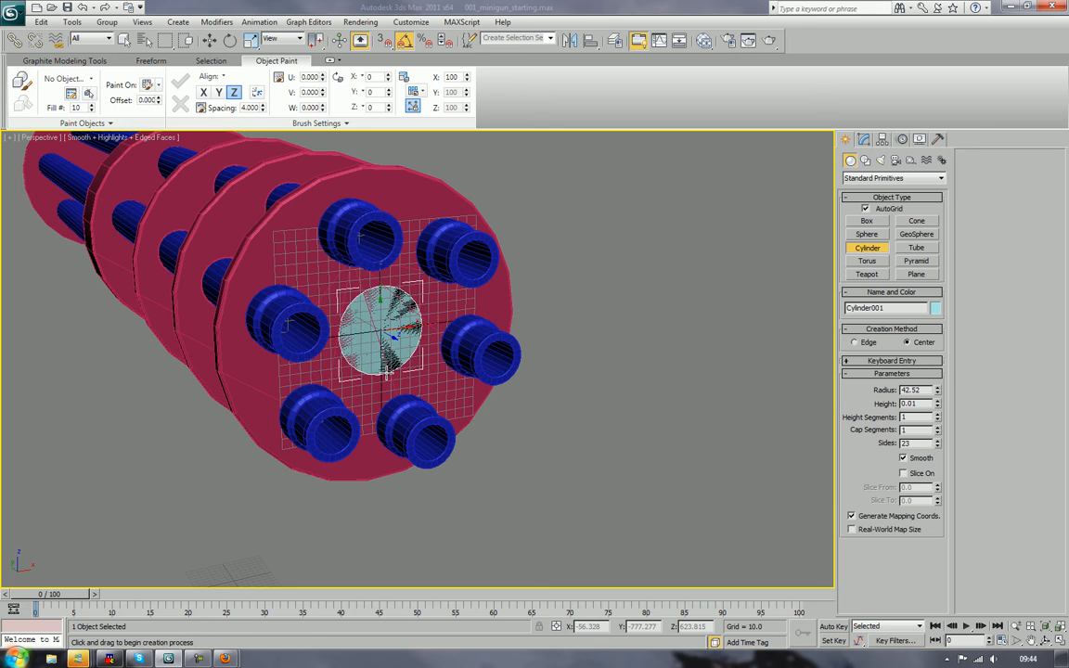
pyautogui.scroll(-5, 395, 404)
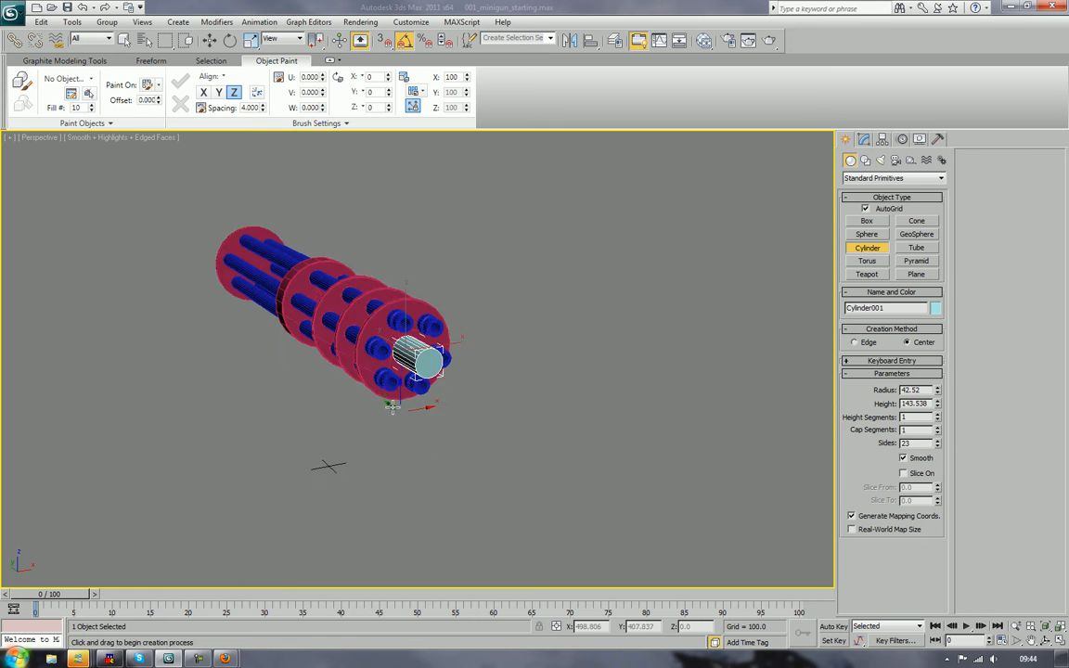
pyautogui.keyDown('alt'); pyautogui.moveTo(415, 405); pyautogui.dragTo(495, 370, button='middle'); pyautogui.keyUp('alt')
pyautogui.press('Delete')
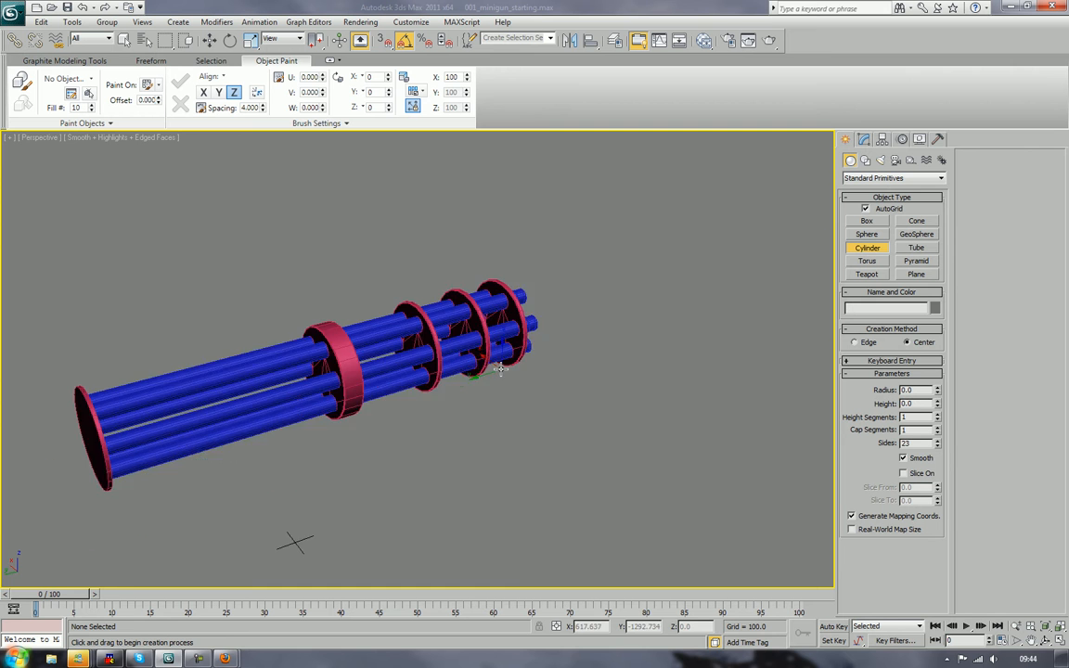
# Step: Draw a cylinder about 35.56 in radius and 454 in height rearward from the centre of the front disc's inner face
pyautogui.scroll(5, 501, 364)
pyautogui.moveTo(640, 262); pyautogui.dragTo(487, 316, button='middle')
pyautogui.scroll(2, 487, 315)
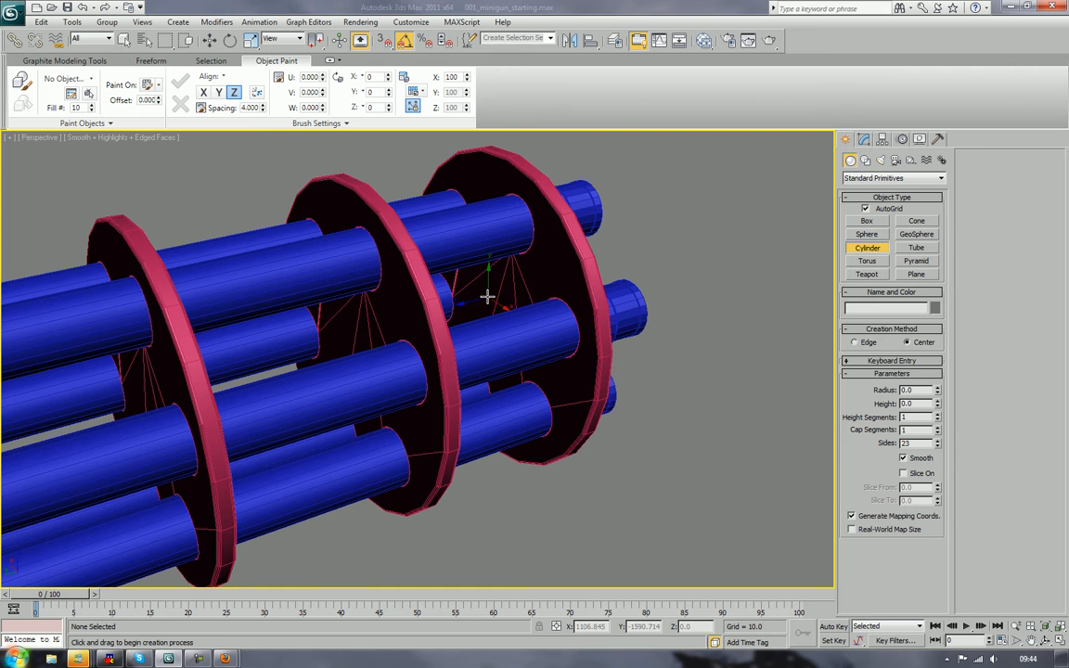
pyautogui.moveTo(486, 307); pyautogui.dragTo(486, 341)
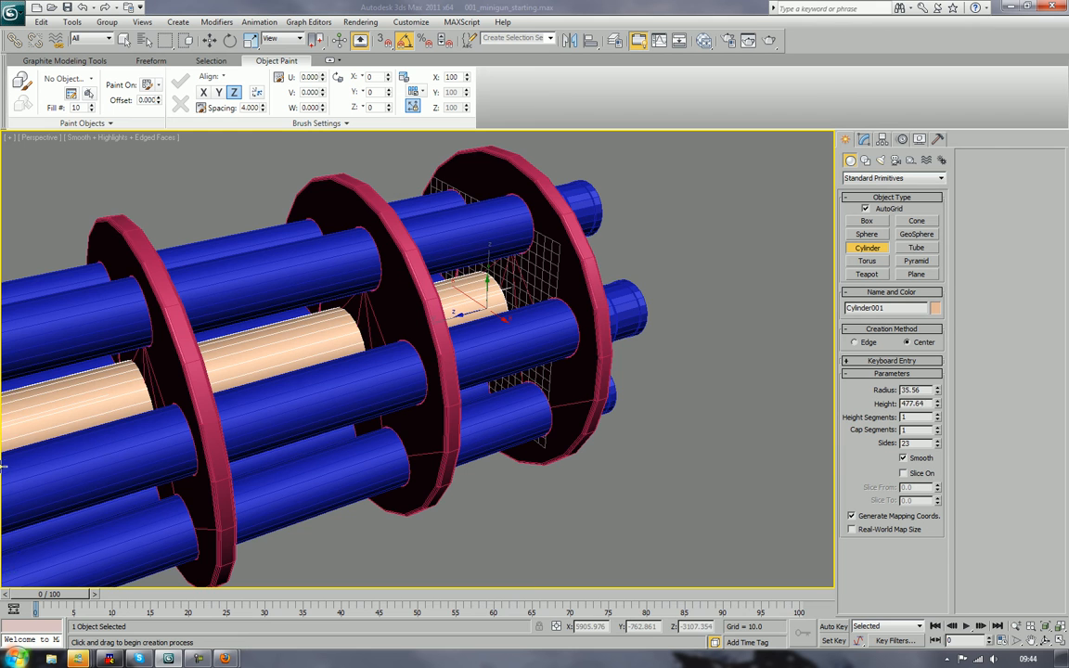
pyautogui.click(25, 466)
# Step: Lengthen the central cylinder to a height of about 1363 so that it reaches the rear disc
pyautogui.moveTo(77, 463); pyautogui.dragTo(371, 231, button='middle')
pyautogui.scroll(-3, 443, 367)
pyautogui.scroll(-3, 408, 401)
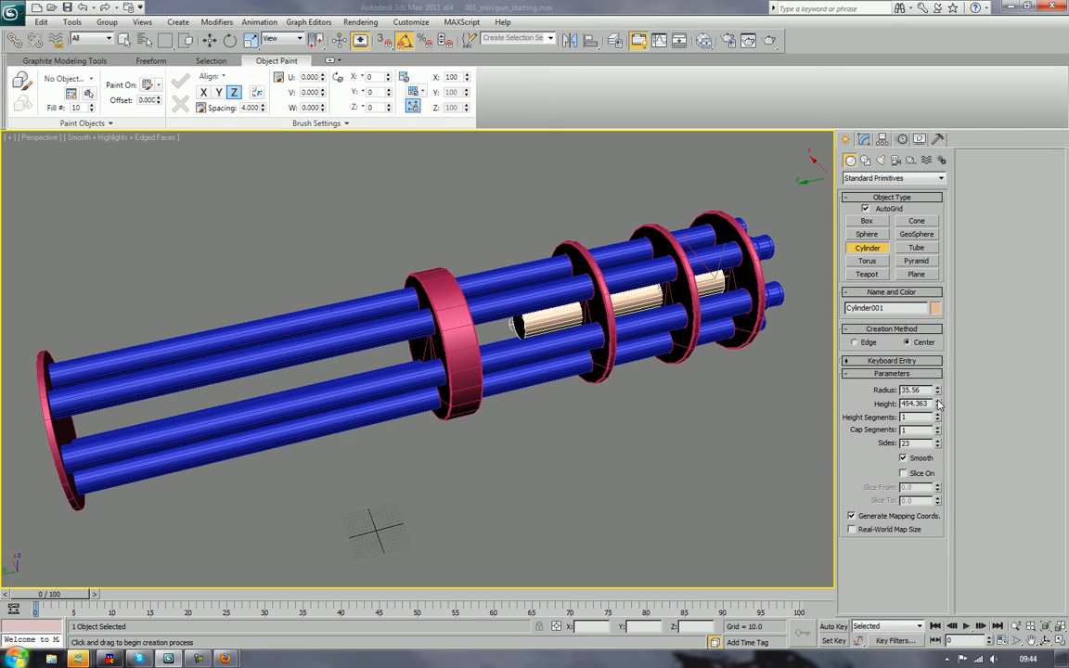
pyautogui.moveTo(938, 405); pyautogui.dragTo(927, 274)
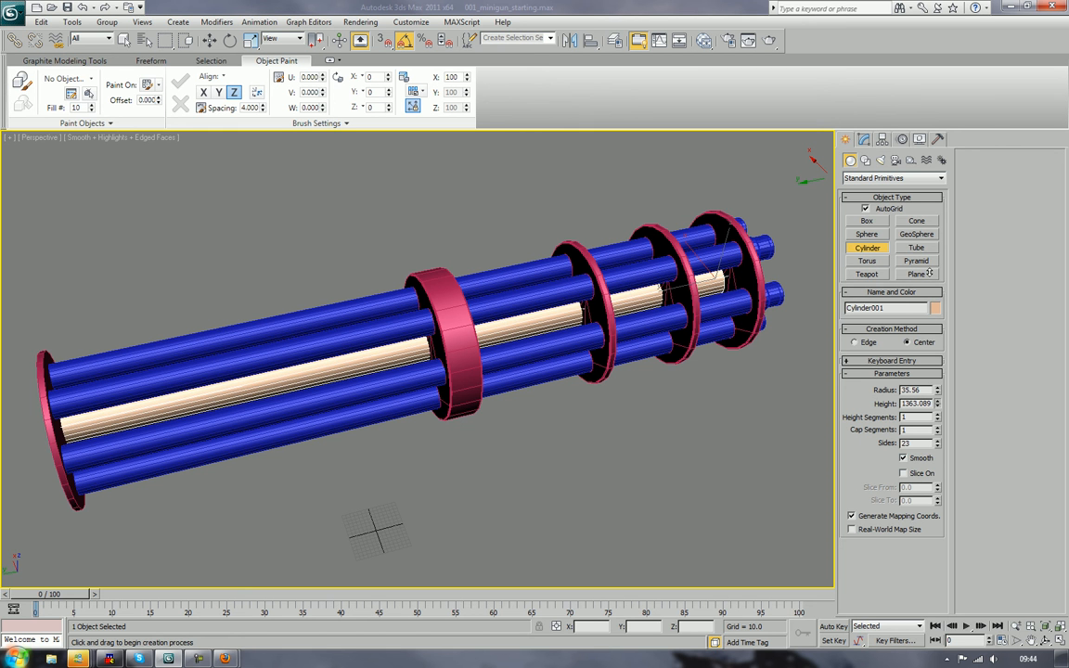
# Step: Align the central cylinder to t_barrel_01 in X, Y and Z position, pivot point to pivot point, and clear the selection
pyautogui.moveTo(780, 260); pyautogui.dragTo(743, 311, button='middle')
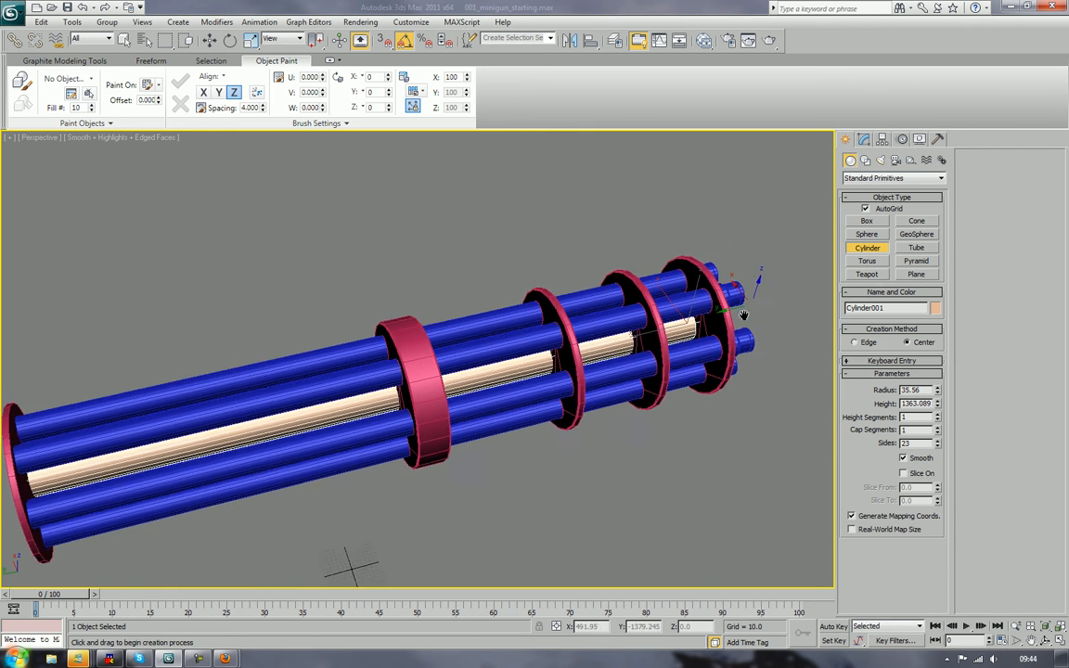
pyautogui.keyDown('alt'); pyautogui.moveTo(669, 284); pyautogui.dragTo(635, 339, button='middle'); pyautogui.keyUp('alt')
pyautogui.scroll(4, 694, 228)
pyautogui.click(872, 249)
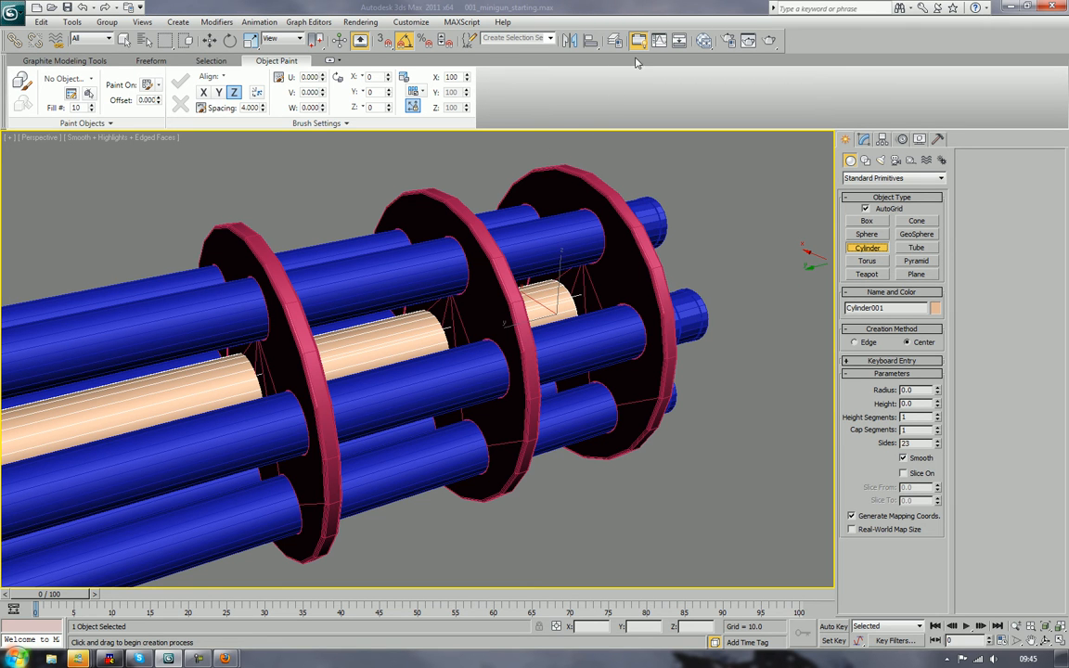
pyautogui.click(591, 42)
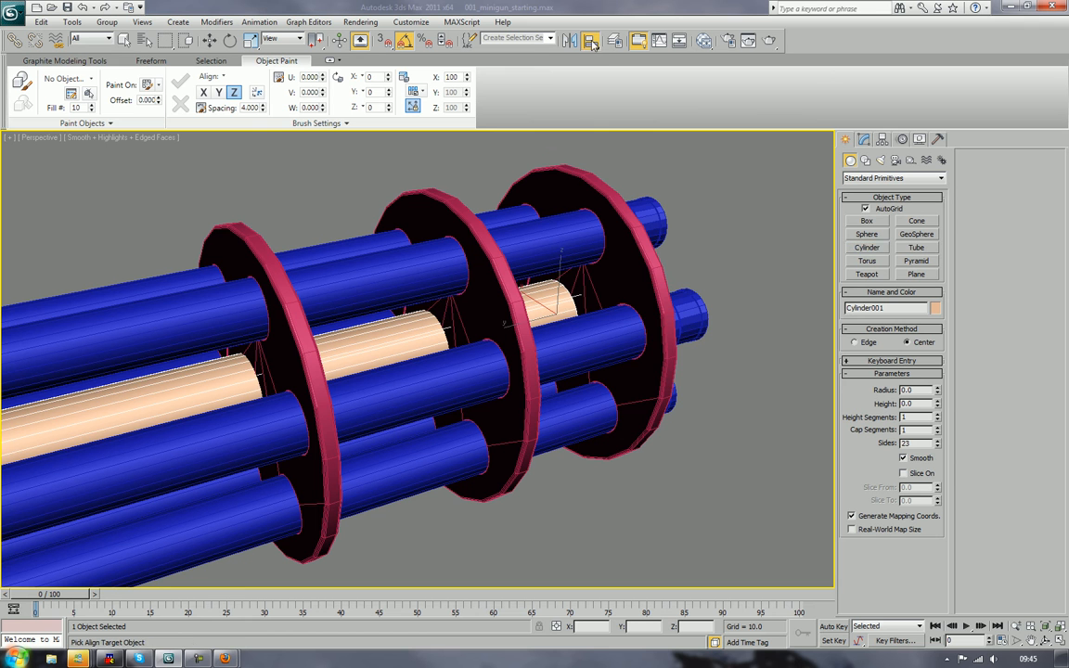
pyautogui.click(573, 173)
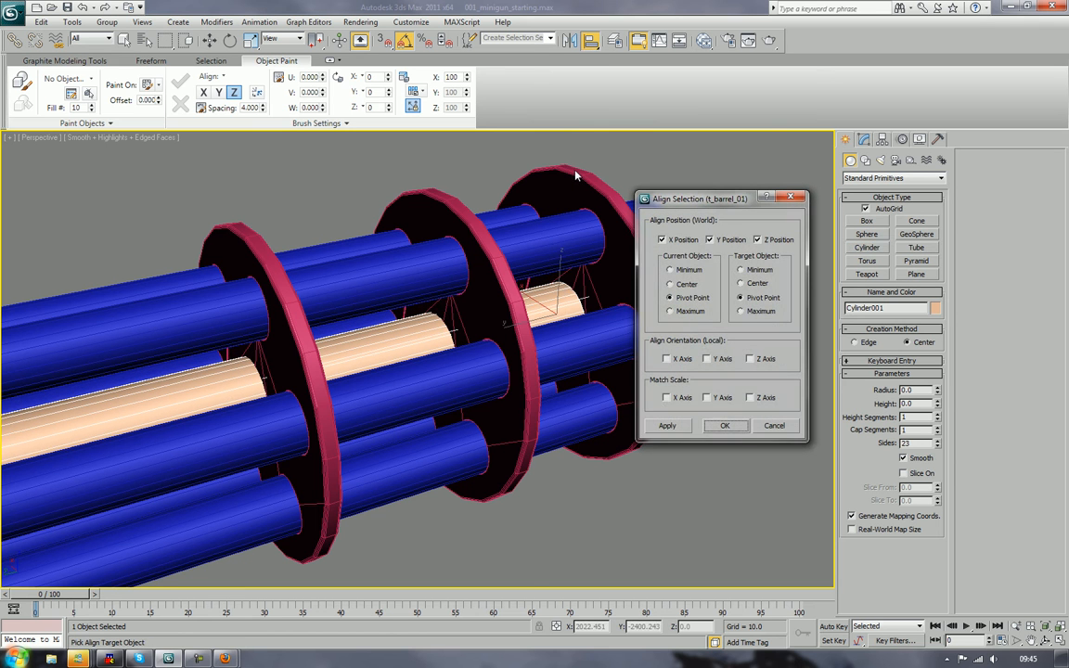
pyautogui.click(742, 426)
pyautogui.click(751, 267)
# Step: Select the large outer end polygon of the rear disc f_barrel_002 in polygon sub-object mode
pyautogui.scroll(-4, 603, 371)
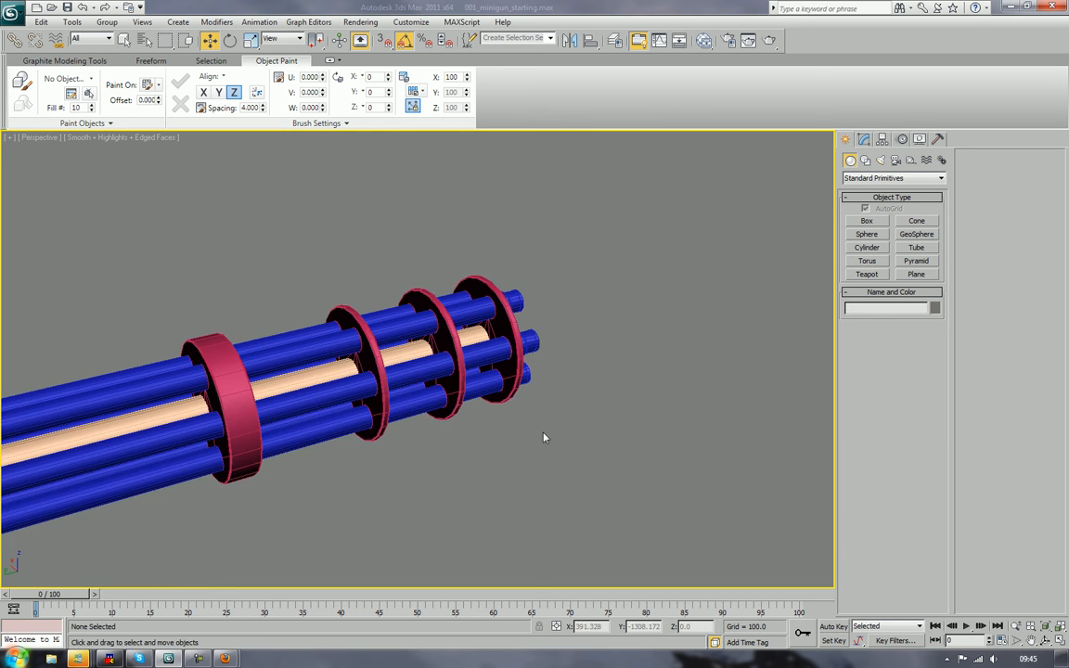
pyautogui.scroll(-2, 637, 341)
pyautogui.scroll(3, 527, 355)
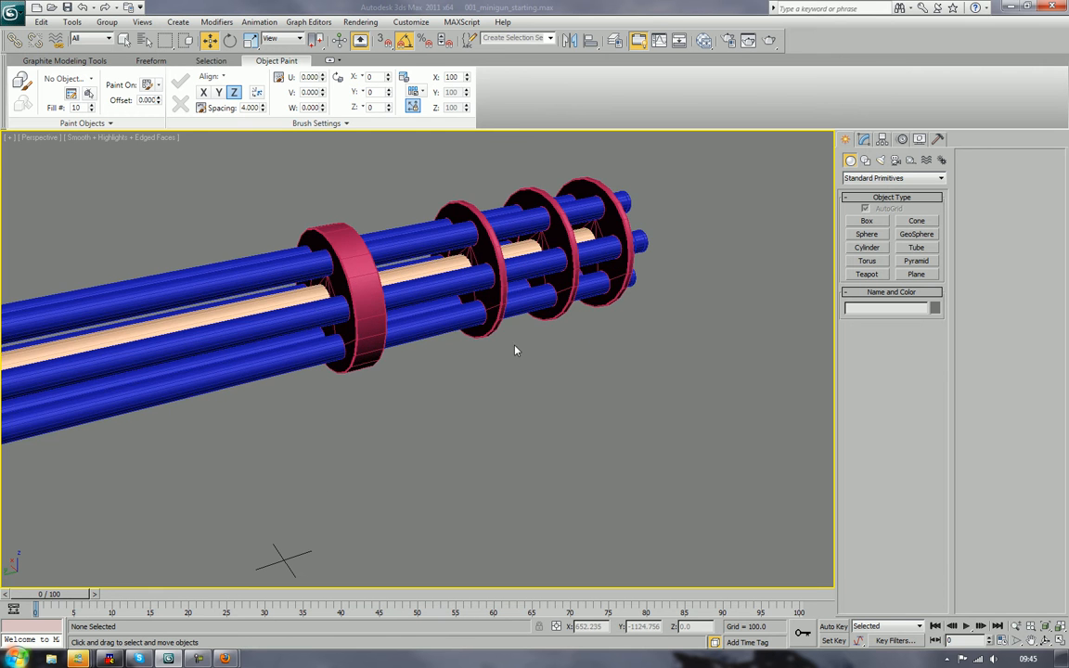
pyautogui.moveTo(305, 377); pyautogui.dragTo(441, 345, button='middle')
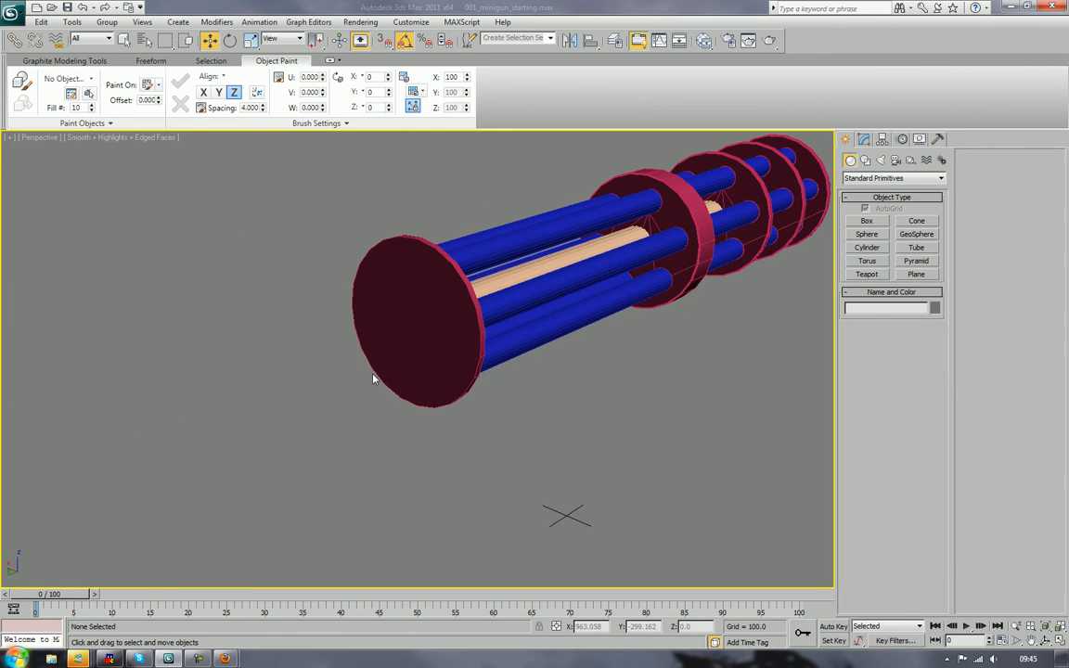
pyautogui.click(392, 298)
pyautogui.click(863, 140)
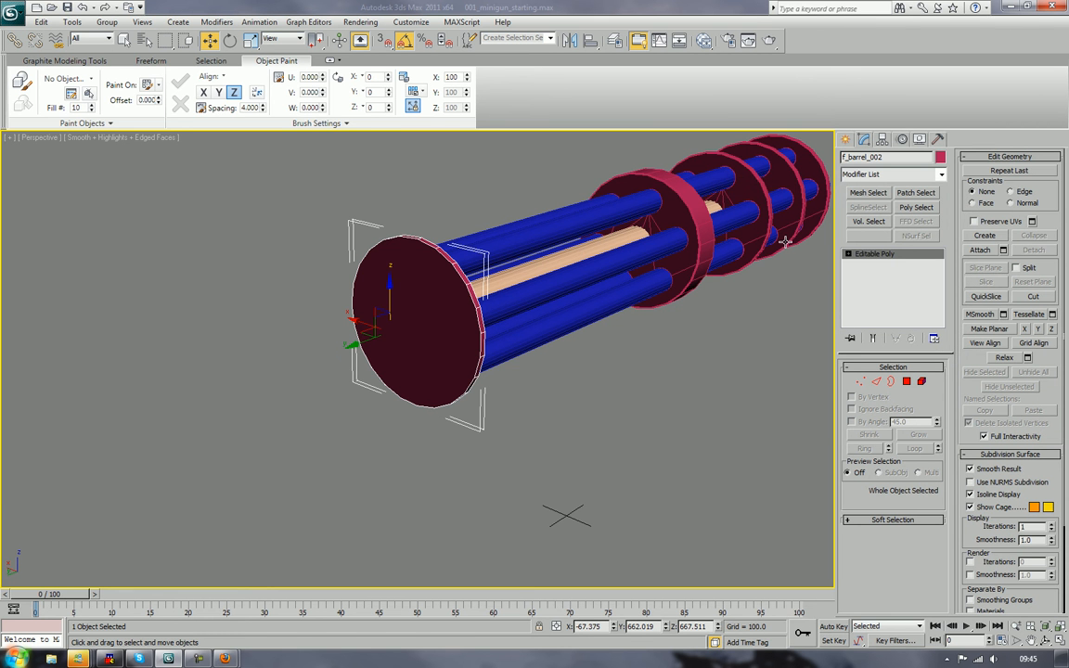
pyautogui.click(907, 381)
pyautogui.click(425, 353)
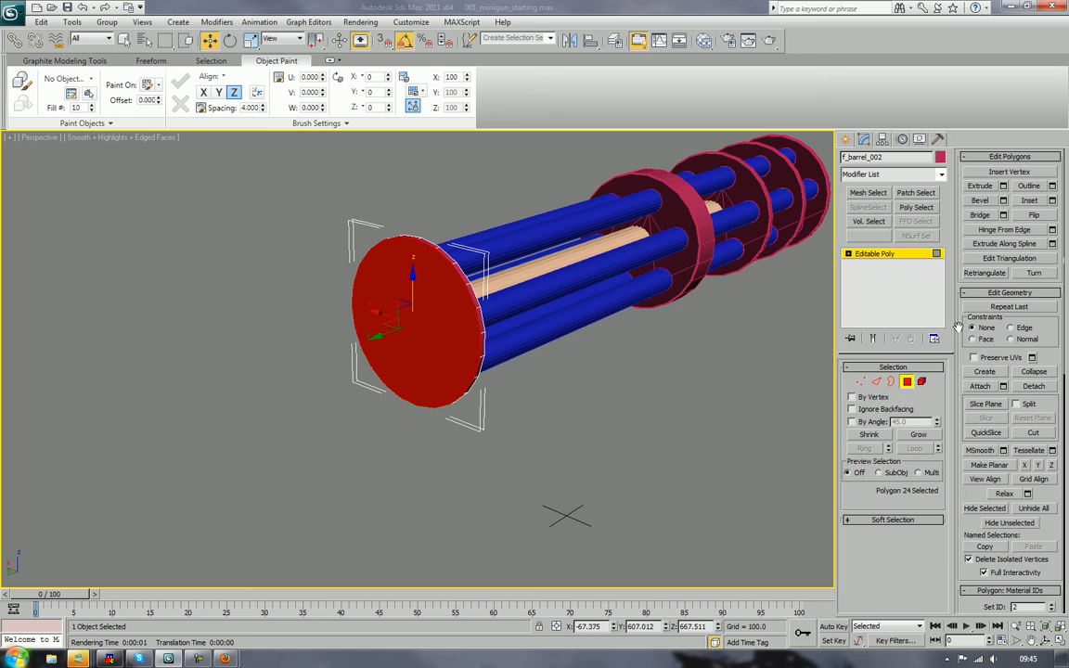
# Step: Bevel the rear disc's end polygon with a small inward step at the rim and raise it rearward to thicken the disc
pyautogui.click(979, 200)
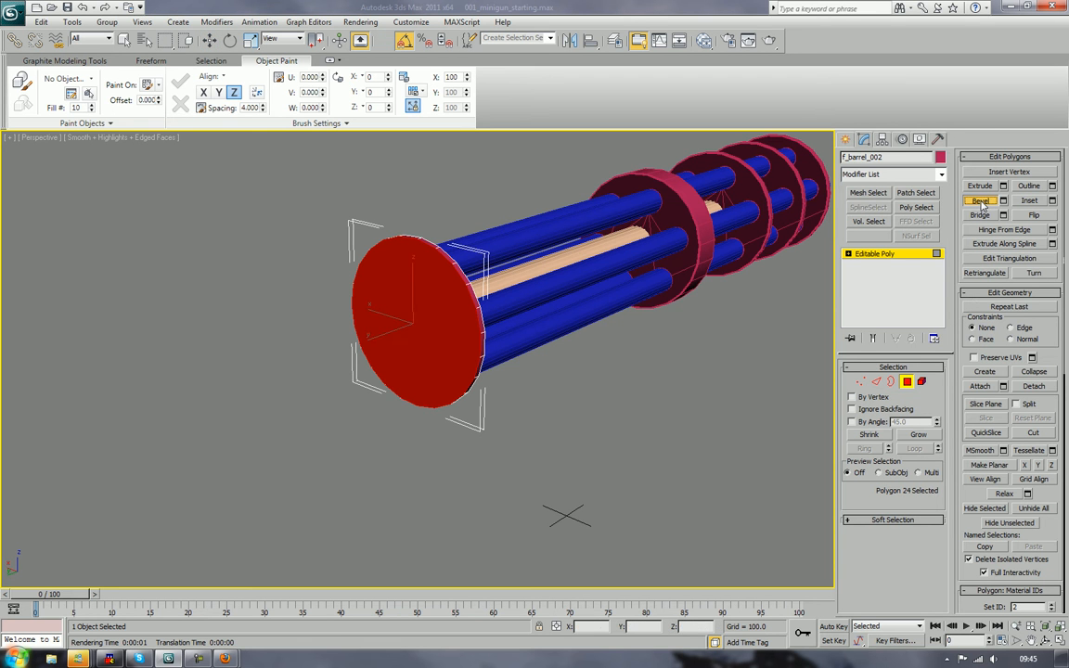
pyautogui.scroll(3, 546, 255)
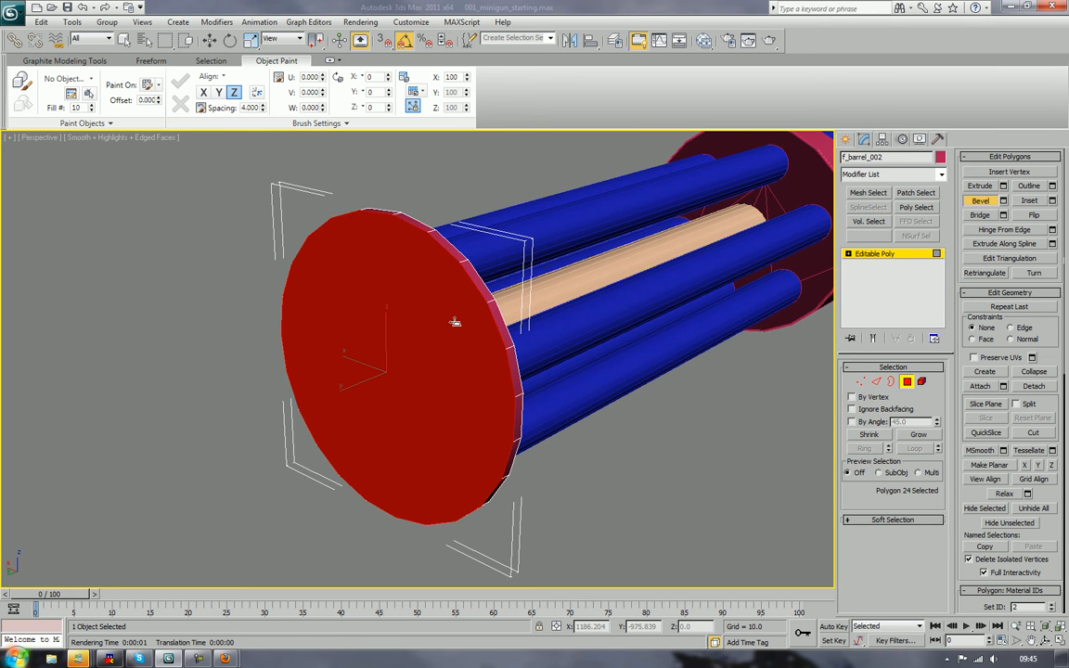
pyautogui.moveTo(455, 322); pyautogui.dragTo(475, 306)
pyautogui.keyDown('alt'); pyautogui.moveTo(505, 294); pyautogui.dragTo(663, 326, button='middle'); pyautogui.keyUp('alt')
pyautogui.scroll(3, 667, 309)
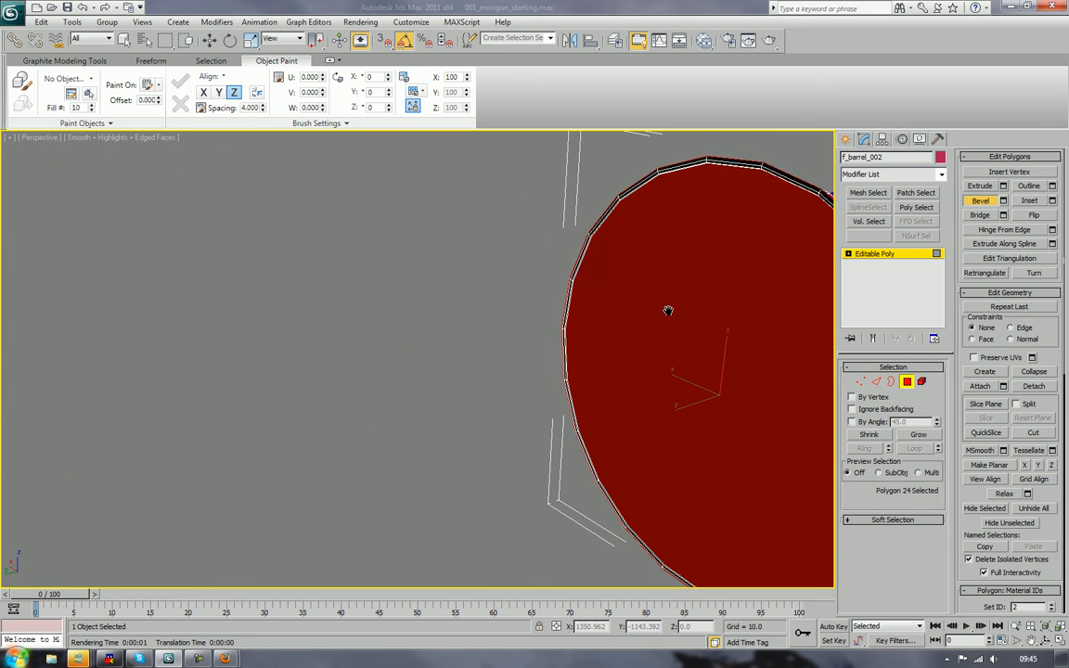
pyautogui.keyDown('alt'); pyautogui.moveTo(681, 278); pyautogui.dragTo(685, 237, button='middle'); pyautogui.keyUp('alt')
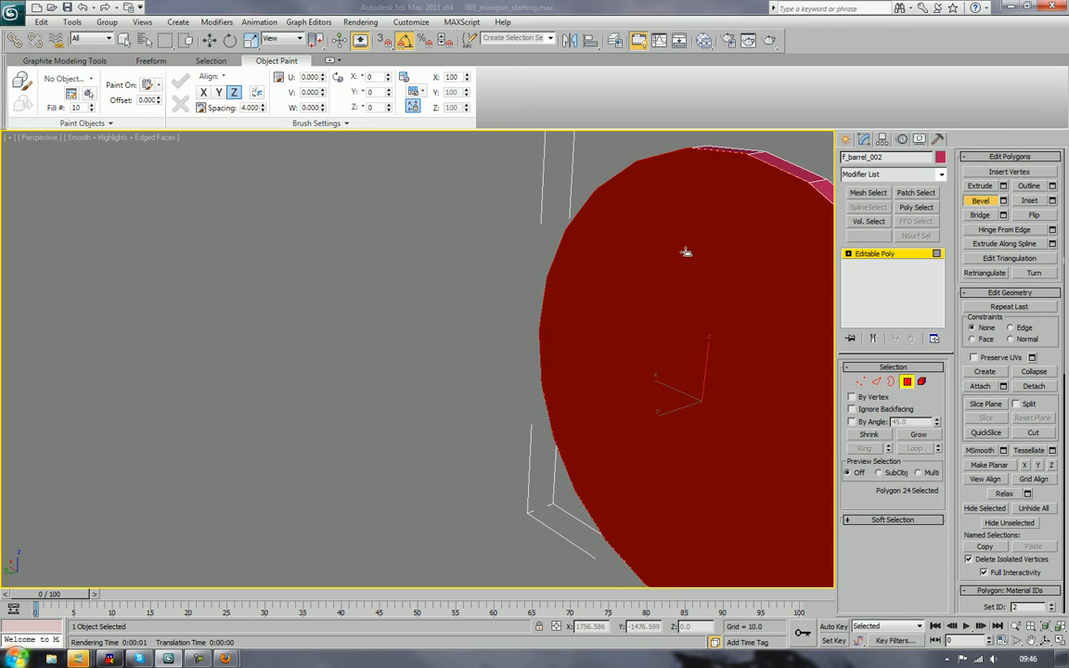
# Step: Add a very slight inward bevel around the rim of the thickened rear disc's end polygon
pyautogui.moveTo(687, 254)
pyautogui.mouseDown()
pyautogui.moveTo(685, 263)
pyautogui.moveTo(686, 250)
pyautogui.mouseUp()
pyautogui.click(686, 251)
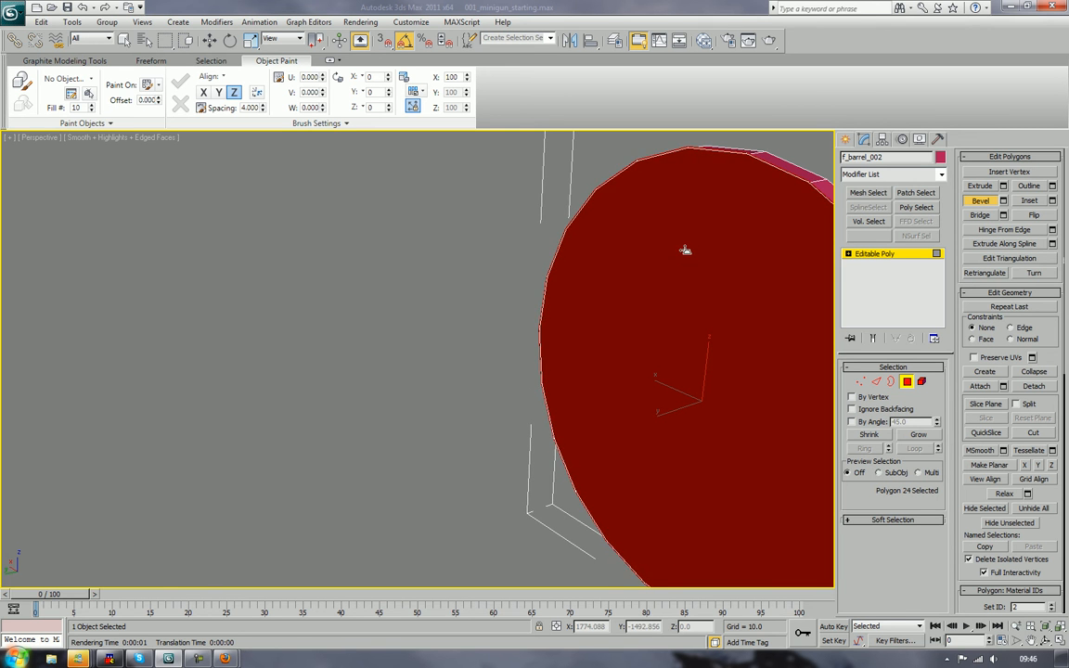
pyautogui.keyDown('alt'); pyautogui.moveTo(694, 246); pyautogui.dragTo(668, 272, button='middle'); pyautogui.keyUp('alt')
pyautogui.moveTo(590, 357); pyautogui.dragTo(655, 267, button='middle')
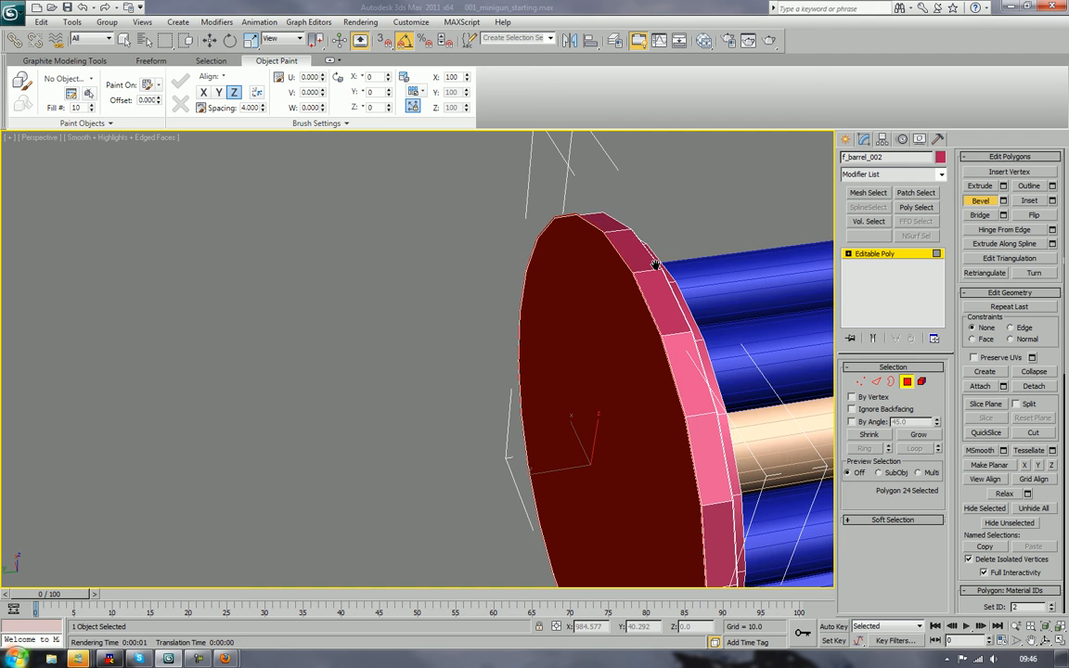
pyautogui.click(644, 265)
pyautogui.scroll(3, 650, 299)
pyautogui.click(649, 297)
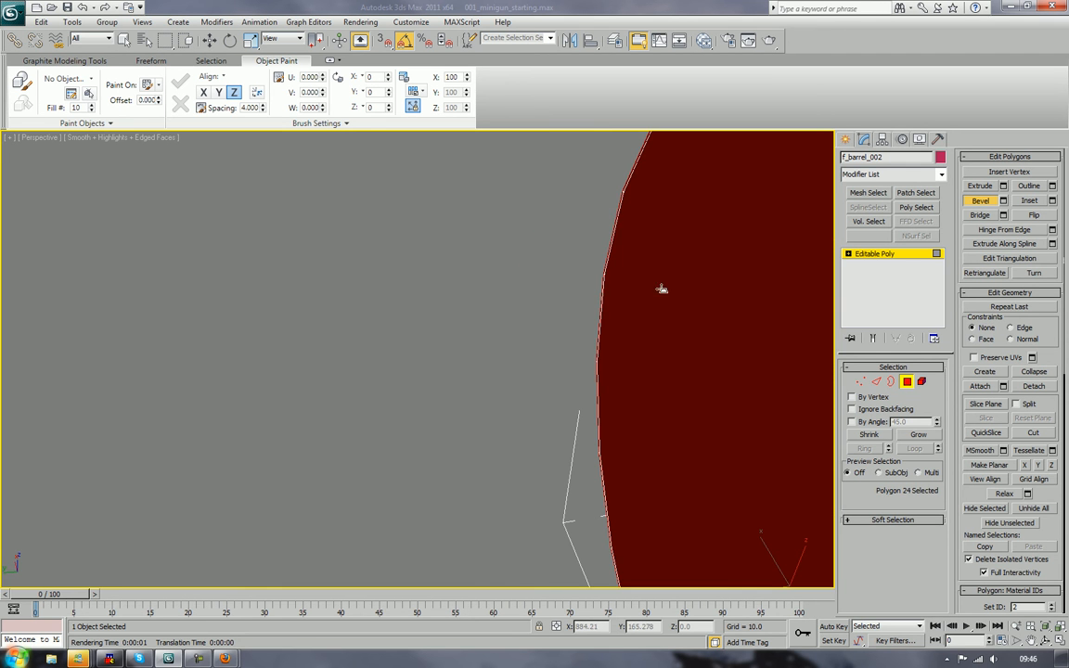
# Step: Bevel the rear disc's end polygon inward and widen it back to nearly full size, forming a narrow groove around the rim
pyautogui.scroll(-5, 668, 284)
pyautogui.keyDown('alt'); pyautogui.moveTo(651, 293); pyautogui.dragTo(550, 365, button='middle'); pyautogui.keyUp('alt')
pyautogui.scroll(3, 556, 330)
pyautogui.moveTo(510, 316); pyautogui.dragTo(484, 353)
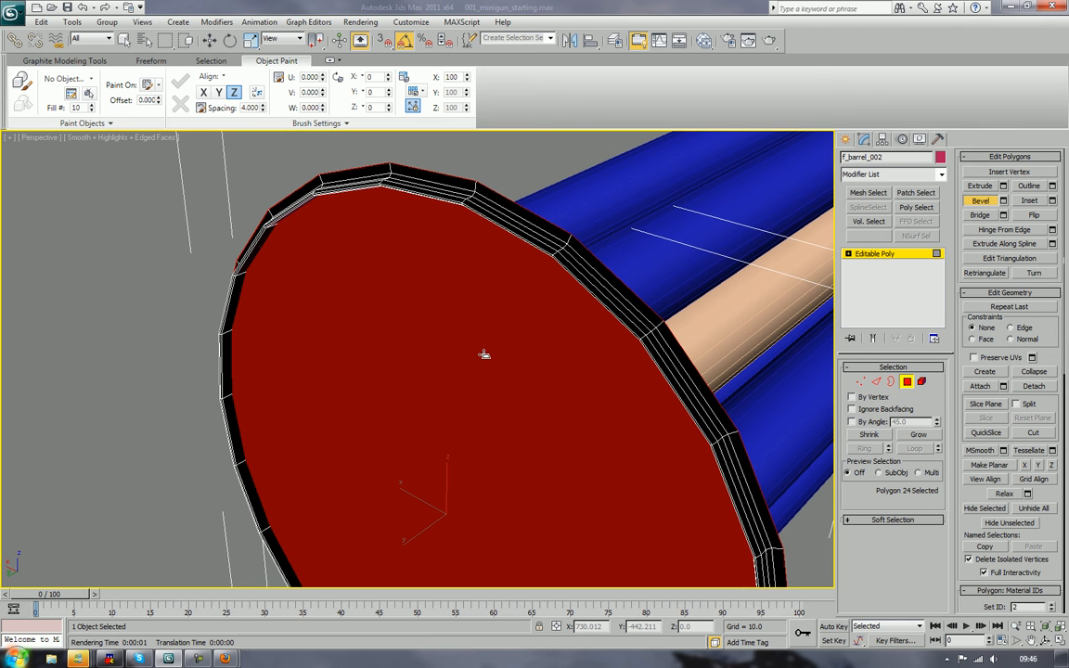
pyautogui.moveTo(484, 354); pyautogui.dragTo(489, 318)
pyautogui.moveTo(477, 340); pyautogui.dragTo(462, 398, button='middle')
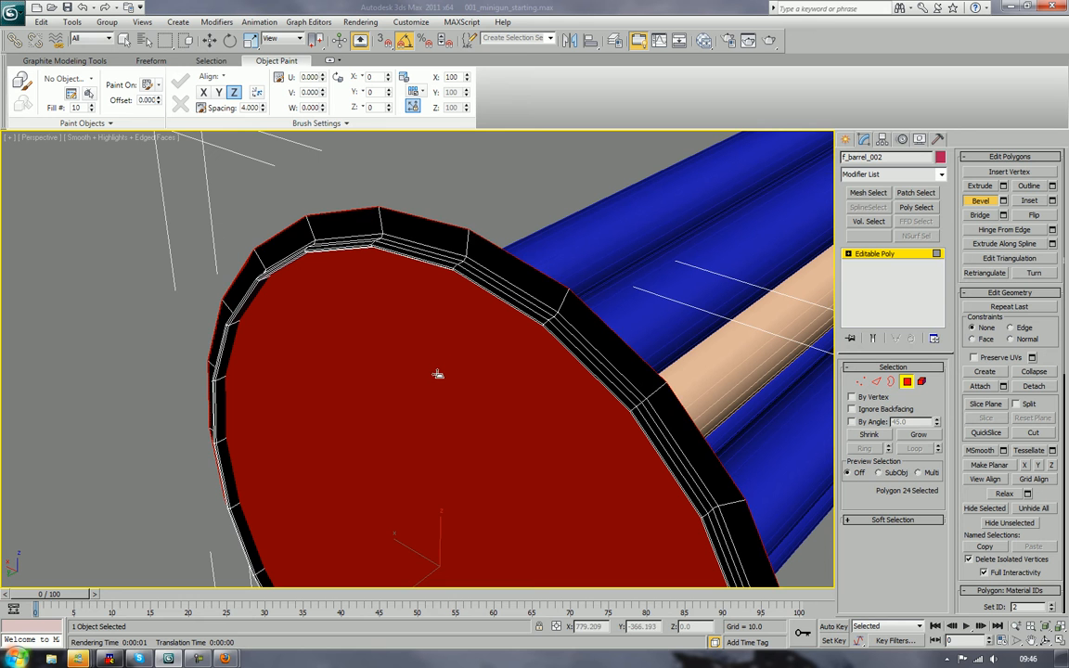
pyautogui.moveTo(437, 374); pyautogui.dragTo(464, 375)
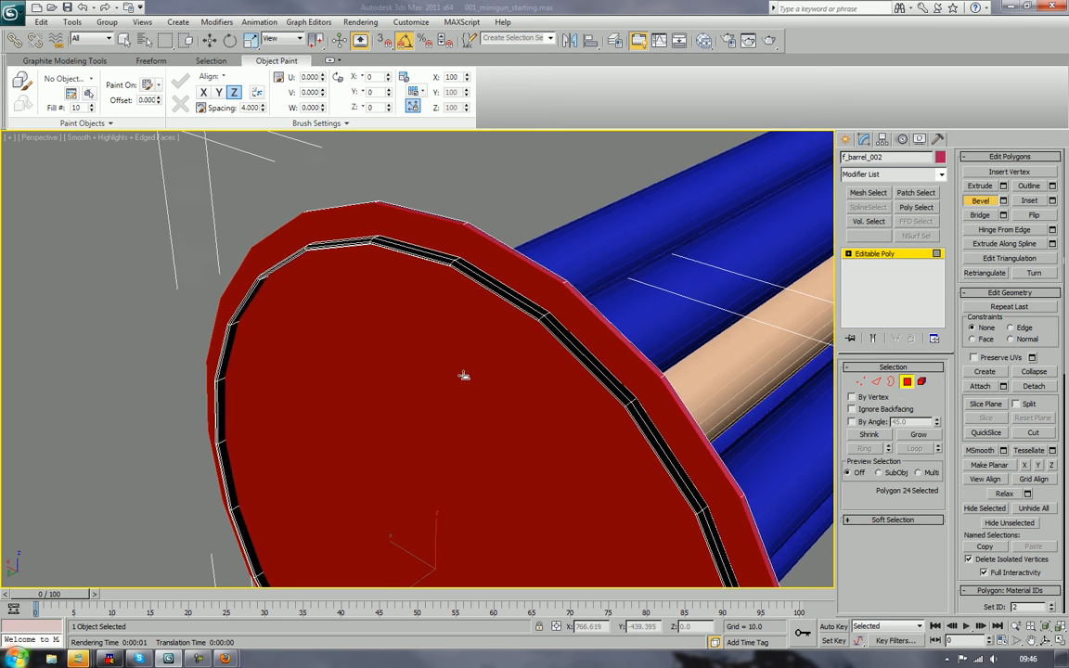
# Step: Raise the end polygon rearward with Bevel to add another disc section behind the narrow groove
pyautogui.keyDown('alt'); pyautogui.moveTo(464, 374); pyautogui.dragTo(392, 426, button='middle'); pyautogui.keyUp('alt')
pyautogui.moveTo(370, 453); pyautogui.dragTo(374, 329)
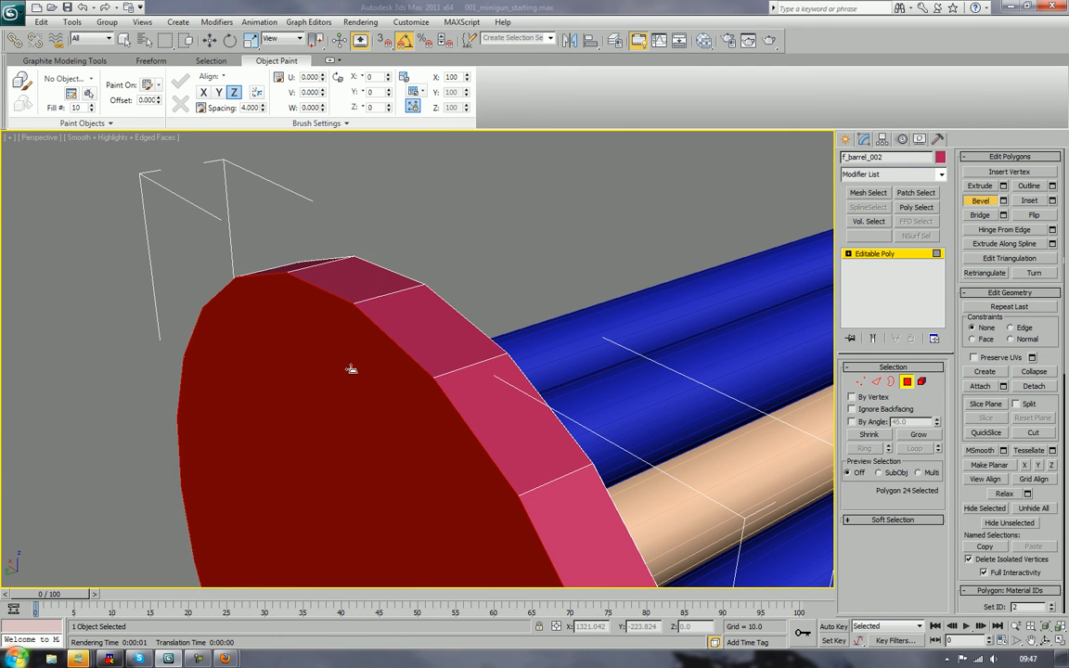
pyautogui.moveTo(351, 369); pyautogui.dragTo(364, 252)
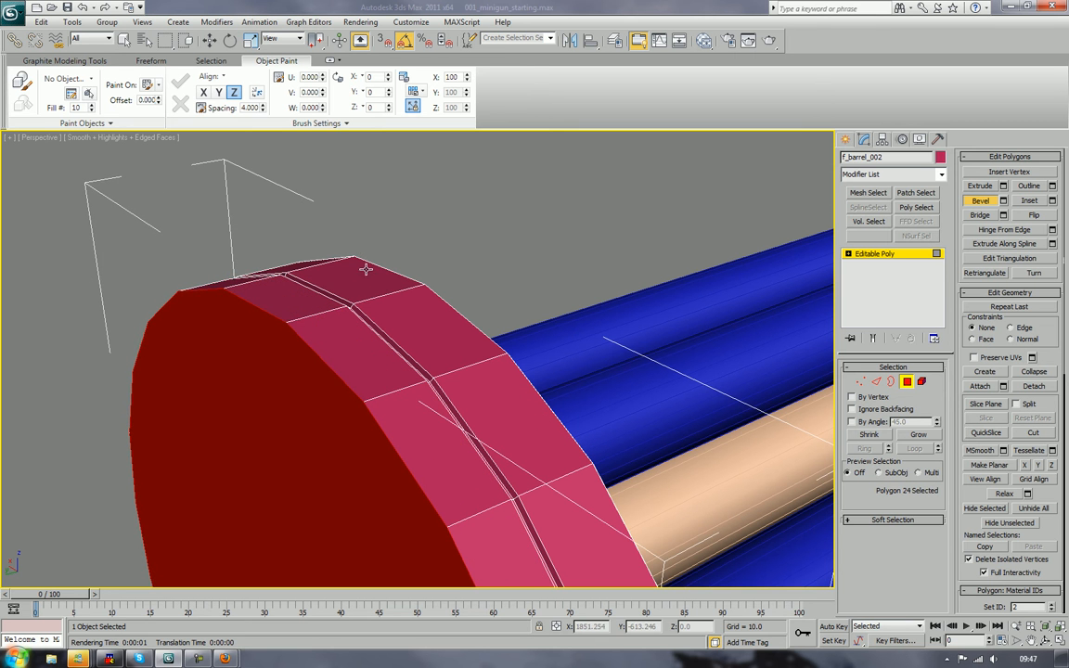
# Step: Bevel the end polygon again to form a deeper groove followed by a thicker rear drum section
pyautogui.scroll(-2, 365, 277)
pyautogui.moveTo(258, 423); pyautogui.dragTo(342, 273, button='middle')
pyautogui.scroll(-2, 346, 246)
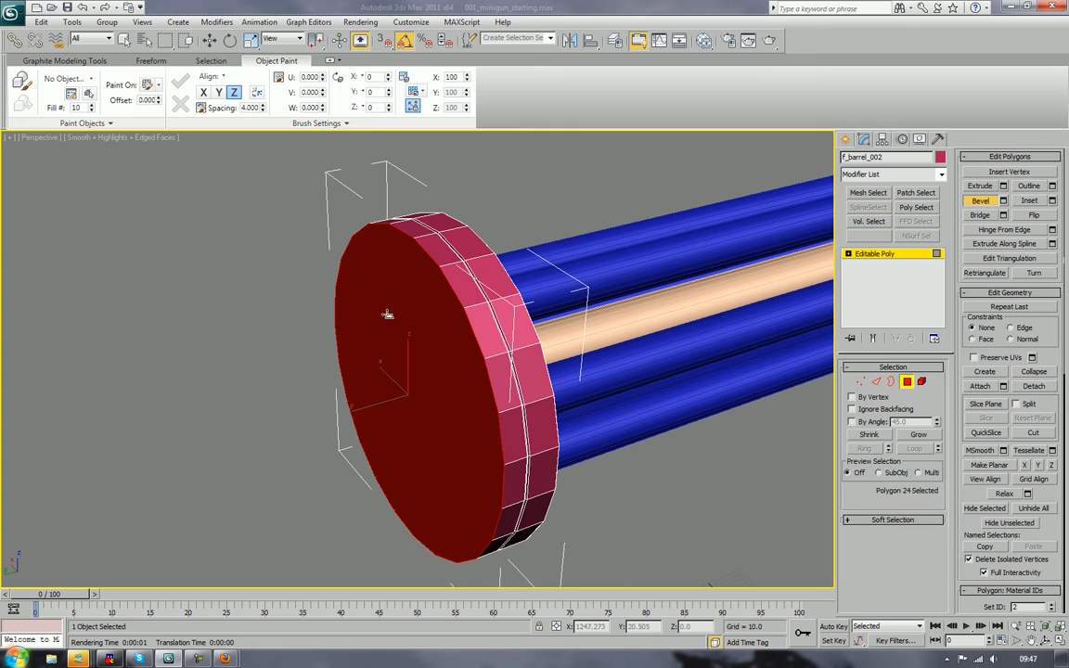
pyautogui.keyDown('alt'); pyautogui.moveTo(388, 314); pyautogui.dragTo(397, 4, button='middle'); pyautogui.keyUp('alt')
pyautogui.click(400, 4)
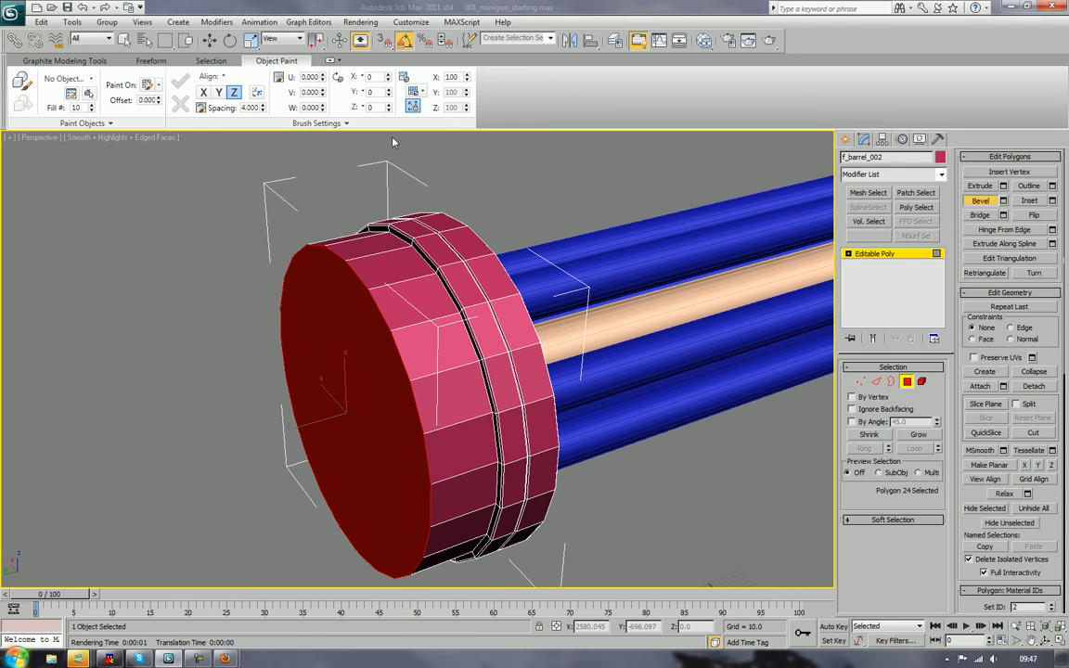
# Step: Bevel the drum's end polygon into an inward-tapering section, followed by a narrow groove and a short straight section
pyautogui.moveTo(381, 427); pyautogui.dragTo(318, 120)
pyautogui.click(376, 431)
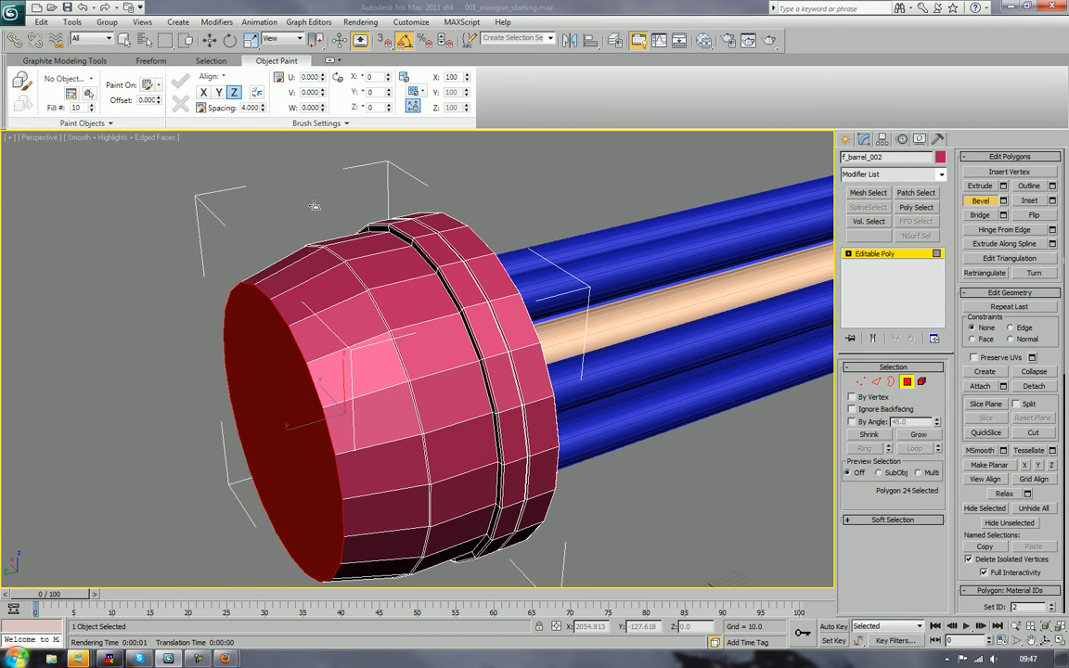
pyautogui.moveTo(236, 436); pyautogui.dragTo(390, 370, button='middle')
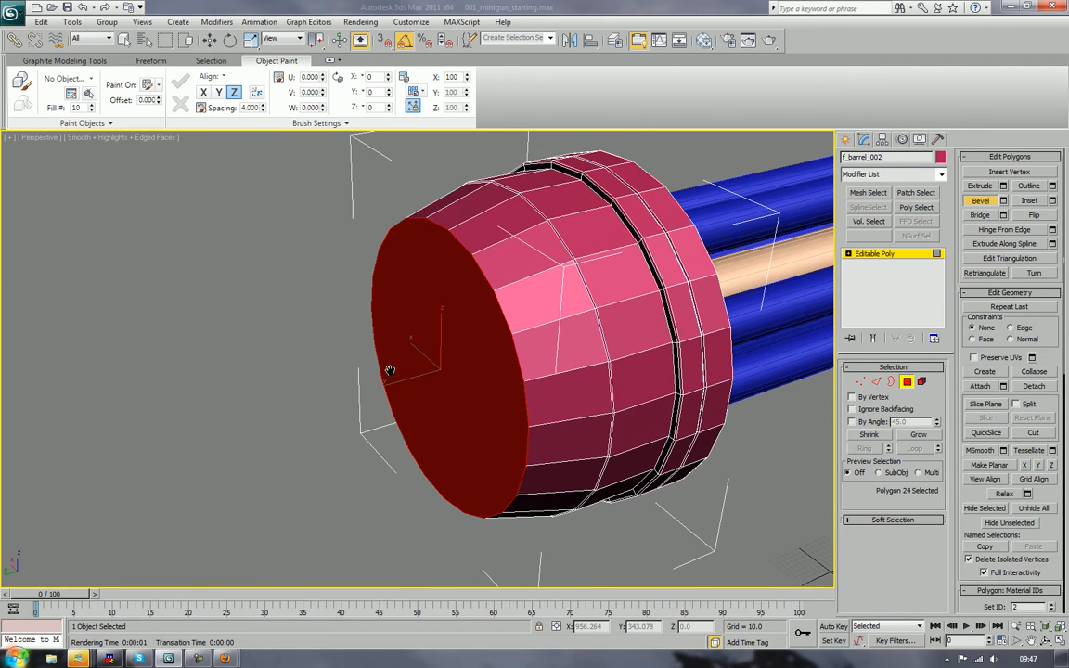
pyautogui.moveTo(460, 391); pyautogui.dragTo(350, 6)
pyautogui.click(460, 405)
pyautogui.click(455, 406)
pyautogui.click(453, 386)
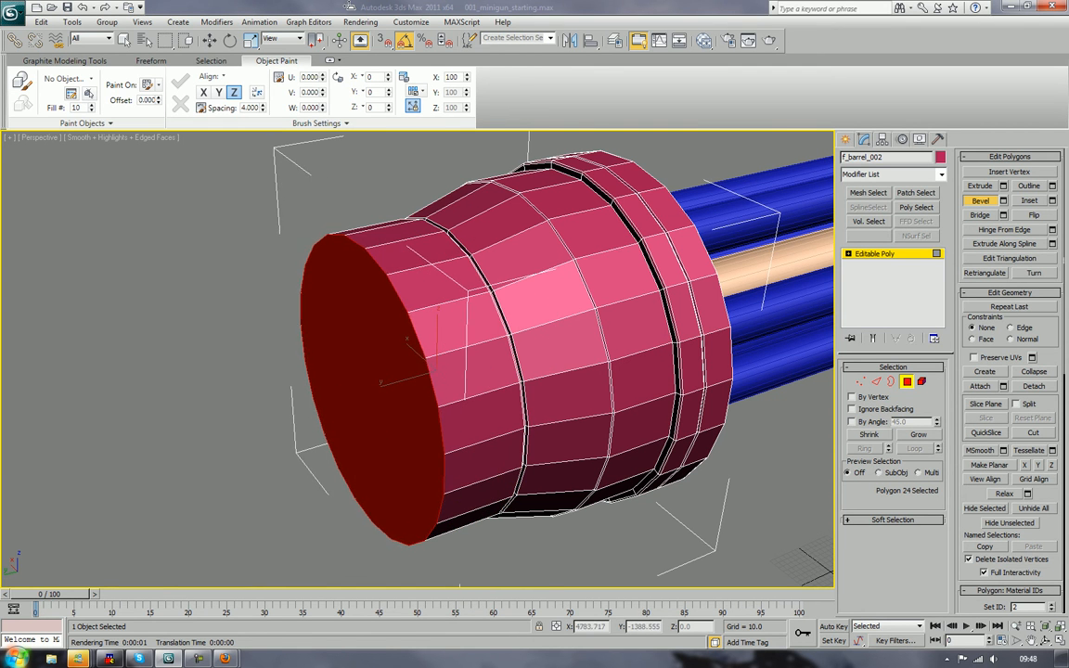
# Step: Move the end polygon rearward along Y to about 1228 to stretch the last section into a long cylinder
pyautogui.press('w')
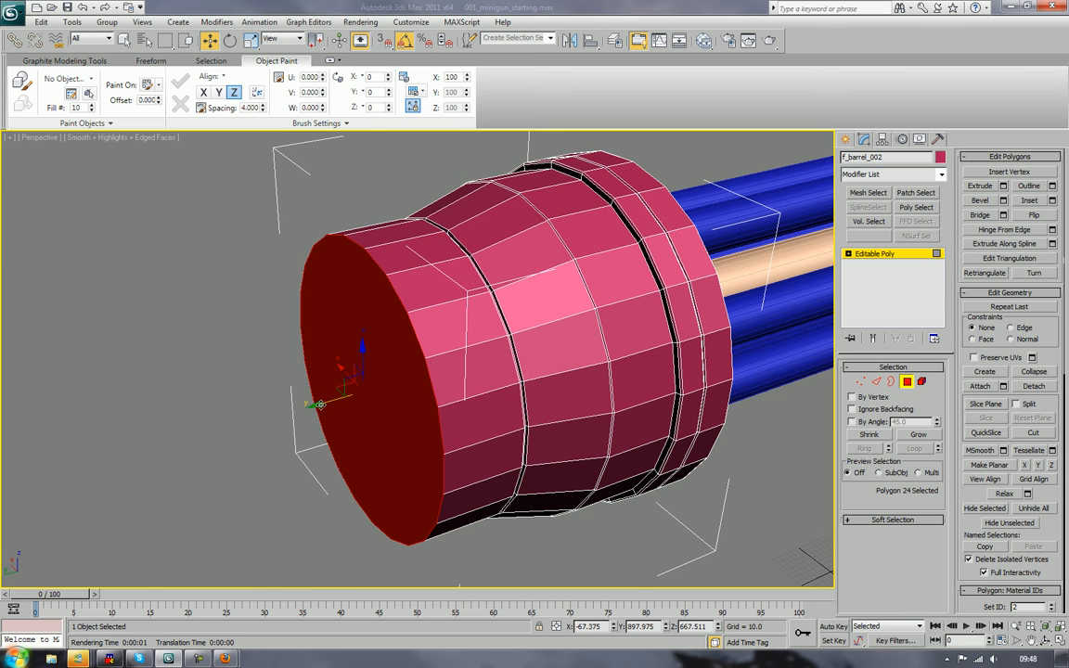
pyautogui.moveTo(320, 404); pyautogui.dragTo(48, 482)
pyautogui.scroll(-3, 48, 481)
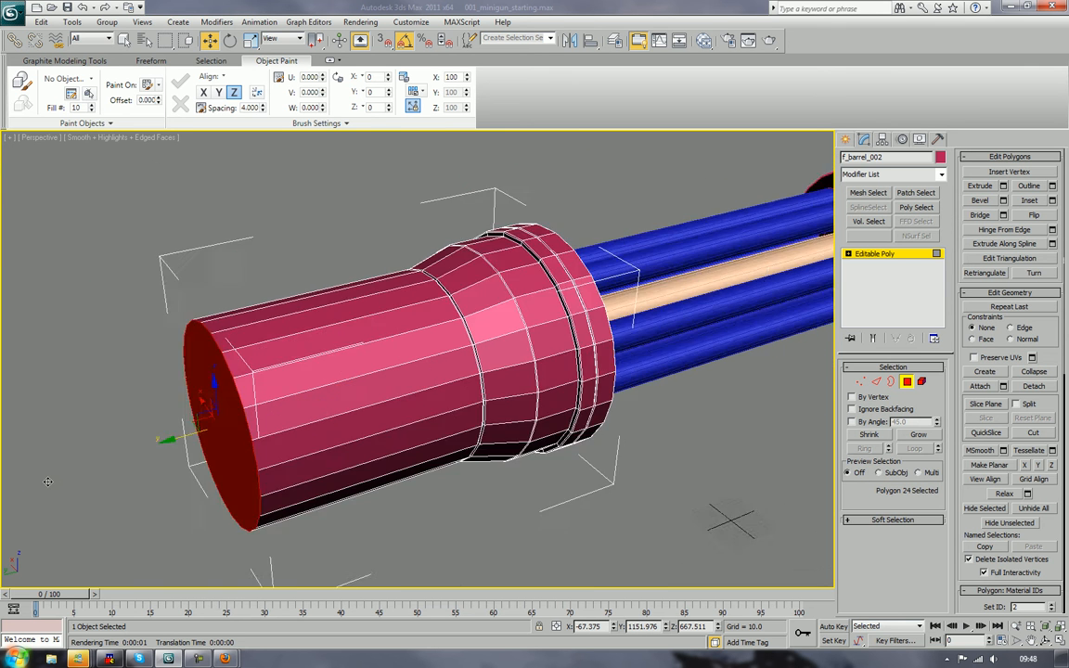
pyautogui.scroll(-3, 47, 481)
pyautogui.moveTo(503, 384)
pyautogui.keyDown('alt'); pyautogui.mouseDown(button='middle')
pyautogui.moveTo(376, 356)
pyautogui.moveTo(432, 333)
pyautogui.moveTo(502, 368)
pyautogui.mouseUp(button='middle'); pyautogui.keyUp('alt')
pyautogui.scroll(4, 422, 360)
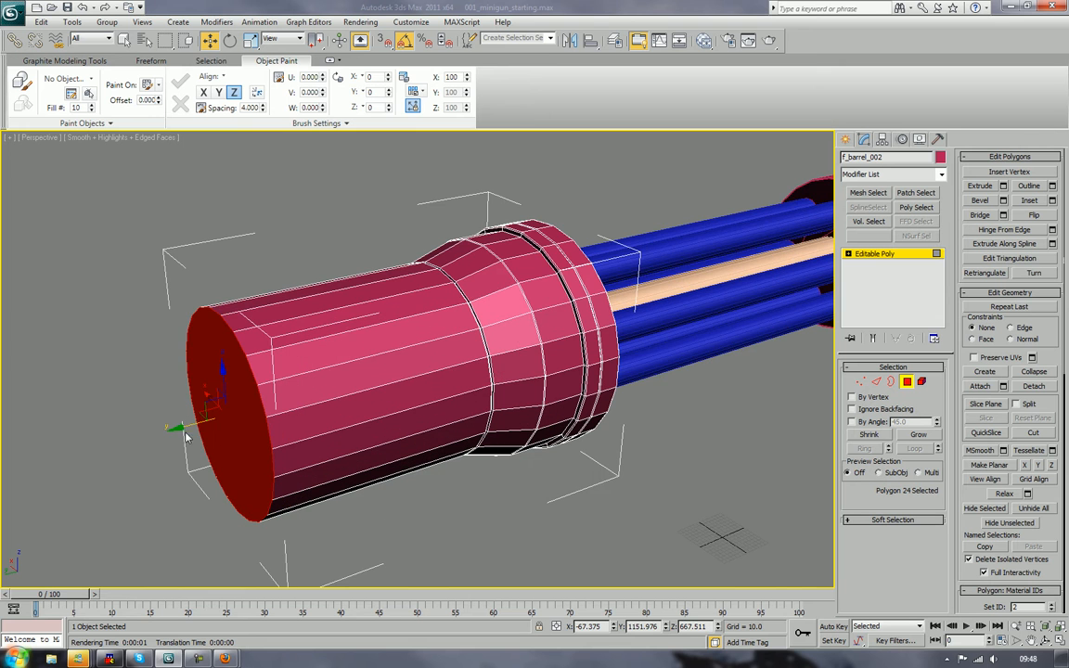
pyautogui.moveTo(184, 423); pyautogui.dragTo(128, 436)
pyautogui.moveTo(307, 433); pyautogui.dragTo(392, 425, button='middle')
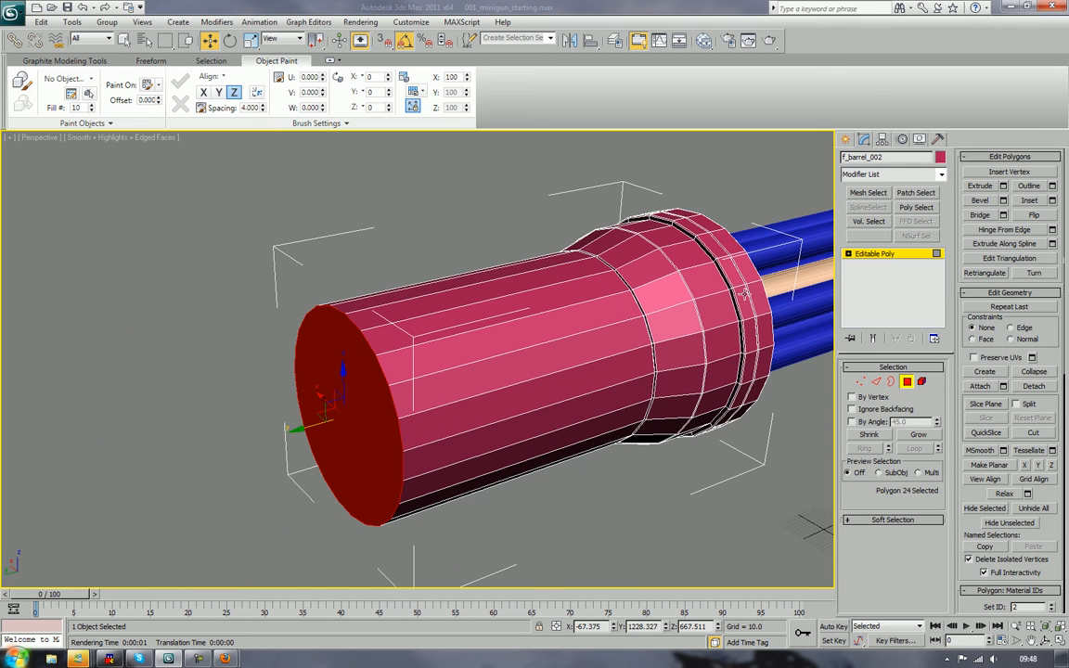
# Step: Bevel the long cylinder's end polygon into a slight rim edge and inset it toward the centre
pyautogui.click(981, 200)
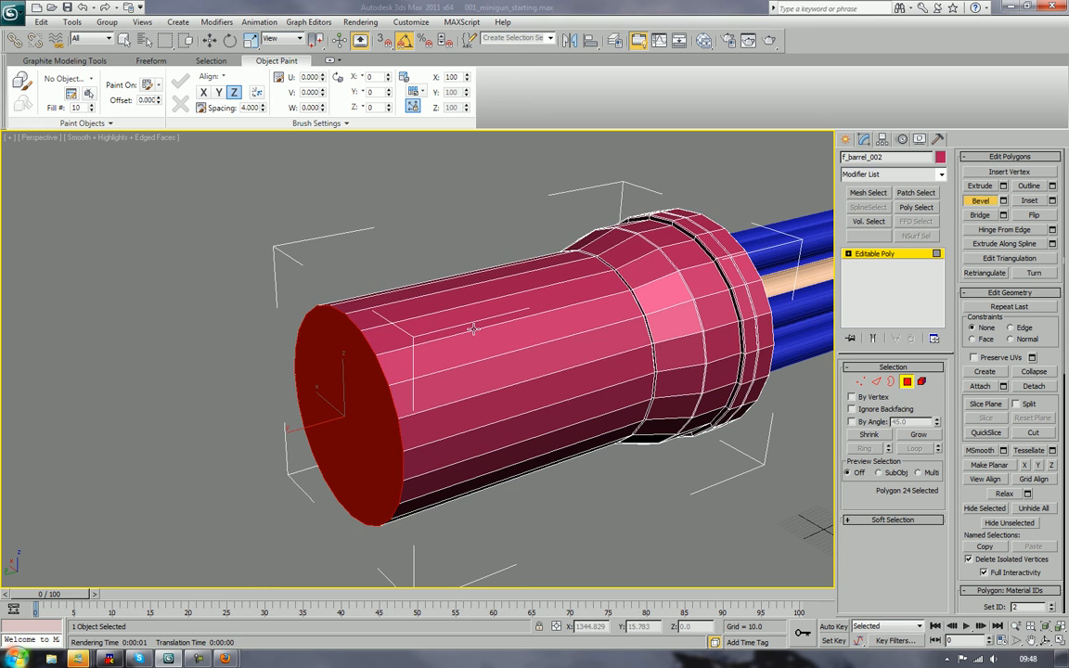
pyautogui.keyDown('alt'); pyautogui.moveTo(474, 285); pyautogui.dragTo(435, 390, button='middle'); pyautogui.keyUp('alt')
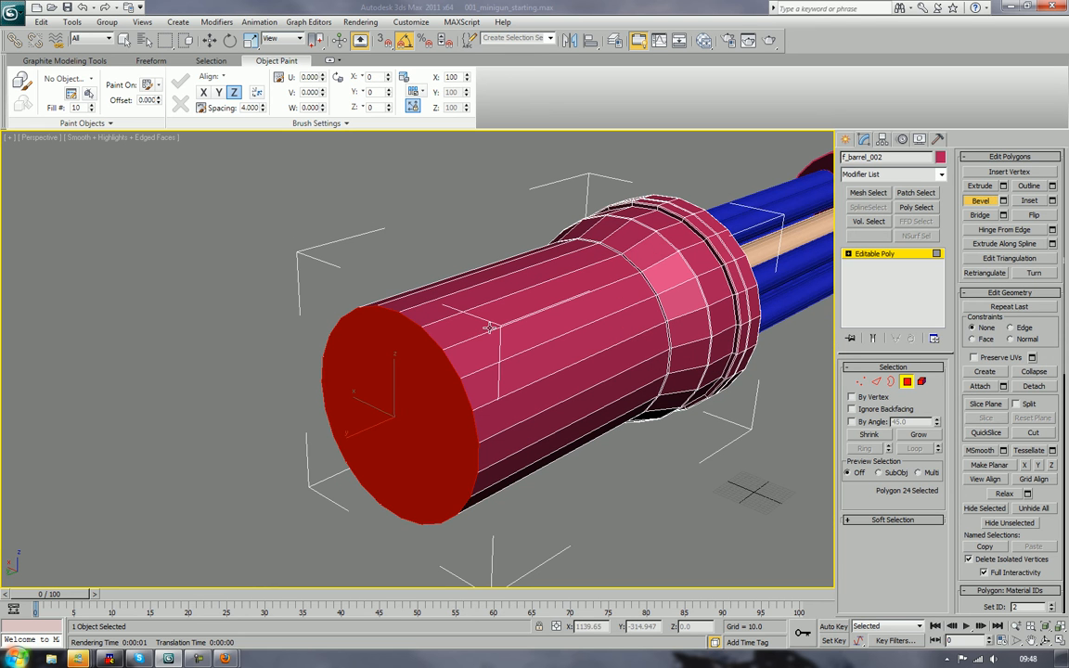
pyautogui.moveTo(438, 394)
pyautogui.mouseDown()
pyautogui.moveTo(450, 350)
pyautogui.moveTo(456, 396)
pyautogui.moveTo(430, 388)
pyautogui.moveTo(433, 409)
pyautogui.mouseUp()
pyautogui.click(456, 395)
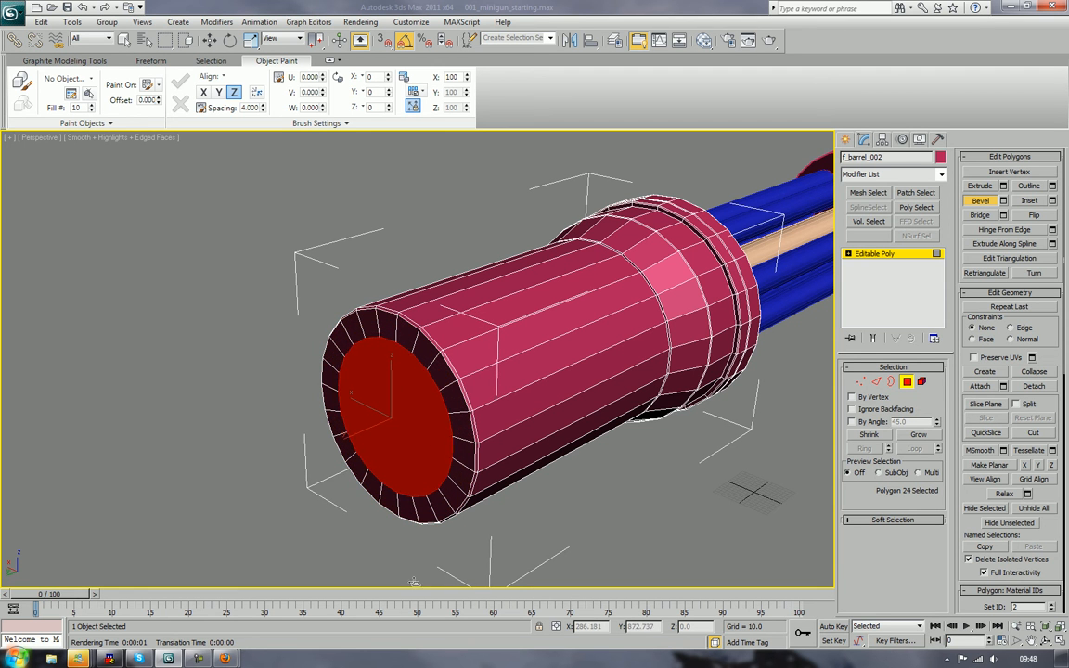
pyautogui.click(425, 557)
# Step: Scale the inset end polygon down to a small disc at the centre of the cylinder's rear face
pyautogui.press('w')
pyautogui.press('e')
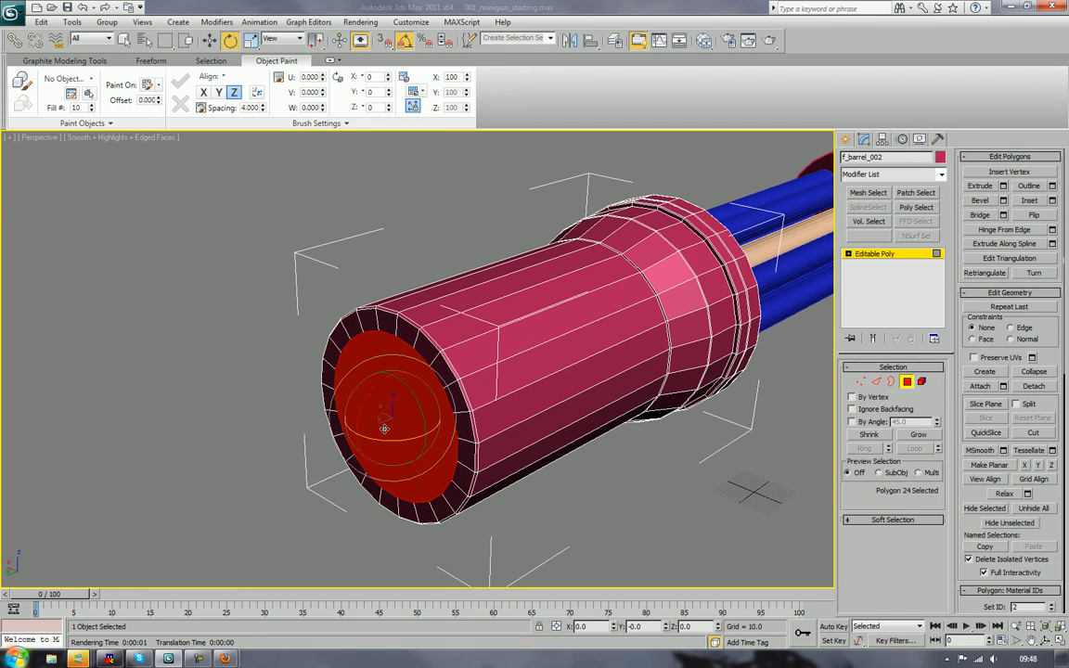
pyautogui.press('r')
pyautogui.moveTo(392, 412); pyautogui.dragTo(350, 440)
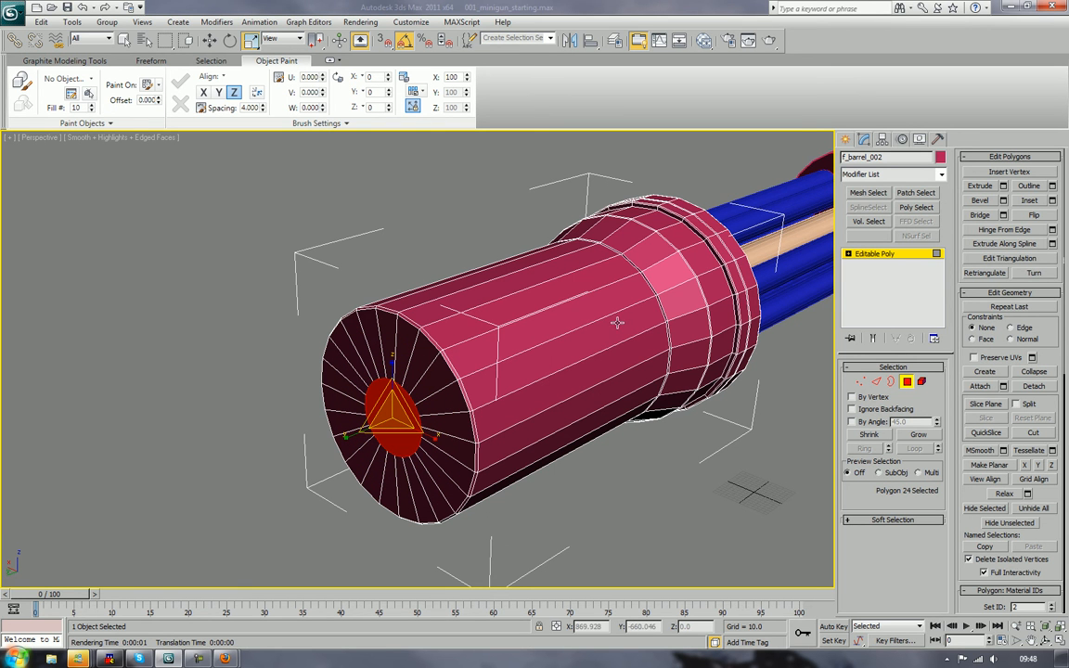
pyautogui.keyDown('alt'); pyautogui.moveTo(483, 356); pyautogui.dragTo(508, 355, button='middle'); pyautogui.keyUp('alt')
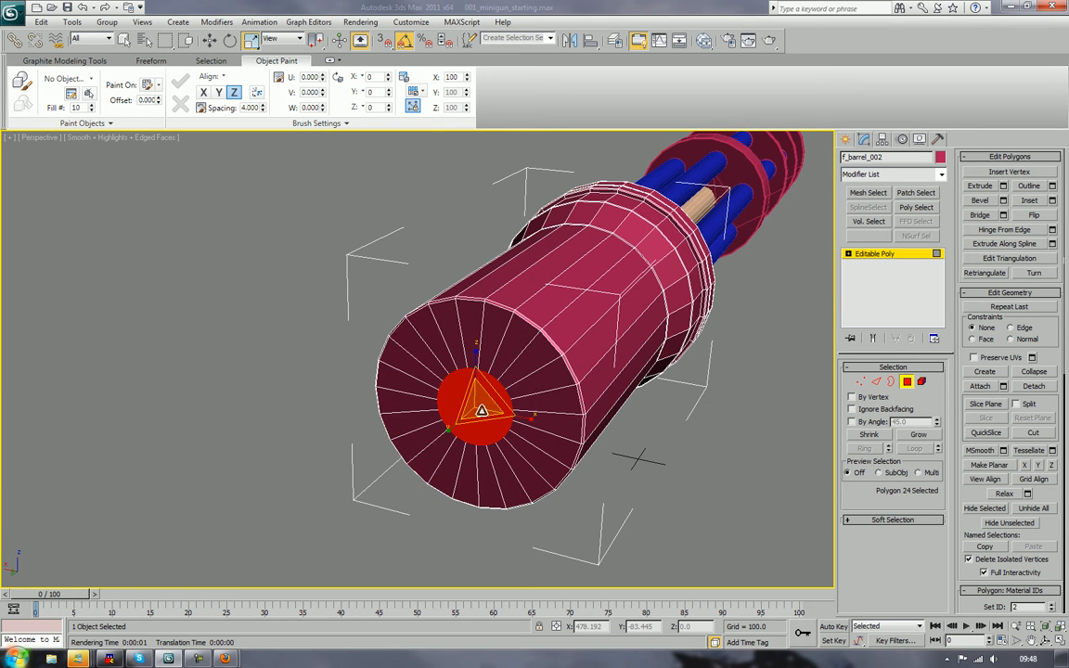
pyautogui.moveTo(482, 410); pyautogui.dragTo(477, 419)
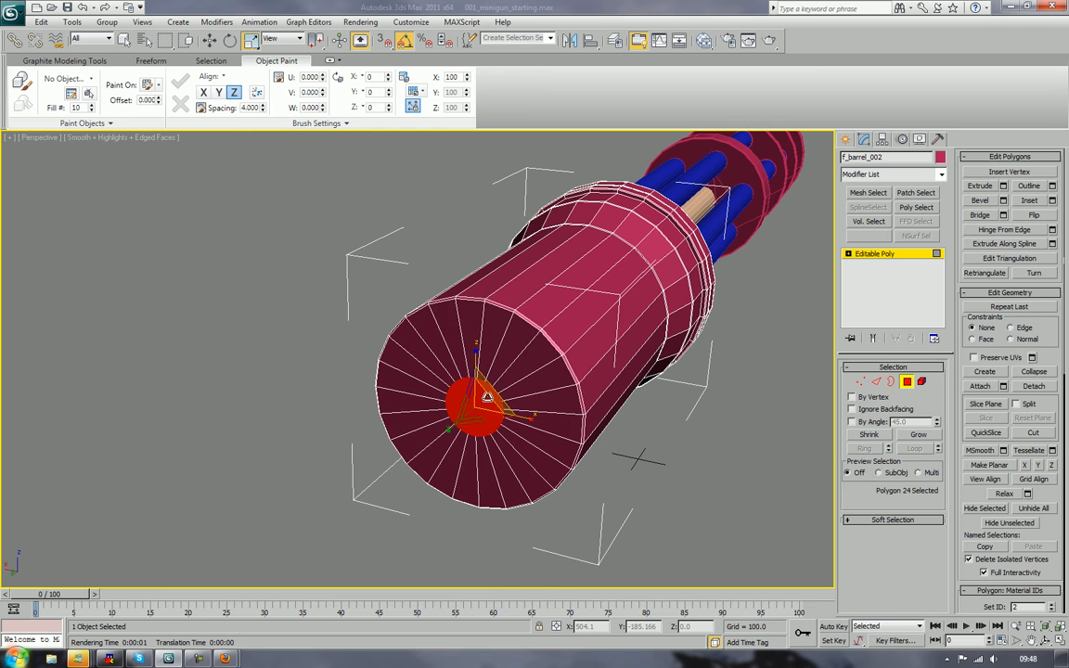
# Step: Bevel the small central polygon inward to form an edged recess and raise it back out as a short shaft
pyautogui.keyDown('alt'); pyautogui.moveTo(550, 364); pyautogui.dragTo(518, 370, button='middle'); pyautogui.keyUp('alt')
pyautogui.scroll(3, 516, 370)
pyautogui.moveTo(456, 464); pyautogui.dragTo(526, 438, button='middle')
pyautogui.click(976, 201)
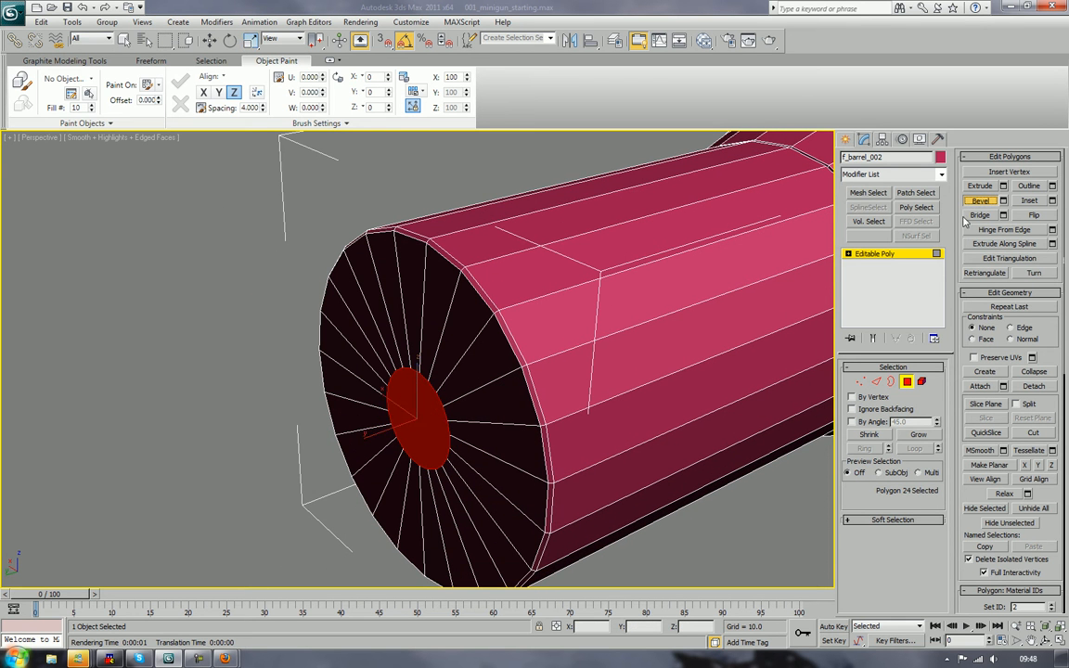
pyautogui.moveTo(422, 406); pyautogui.dragTo(420, 416)
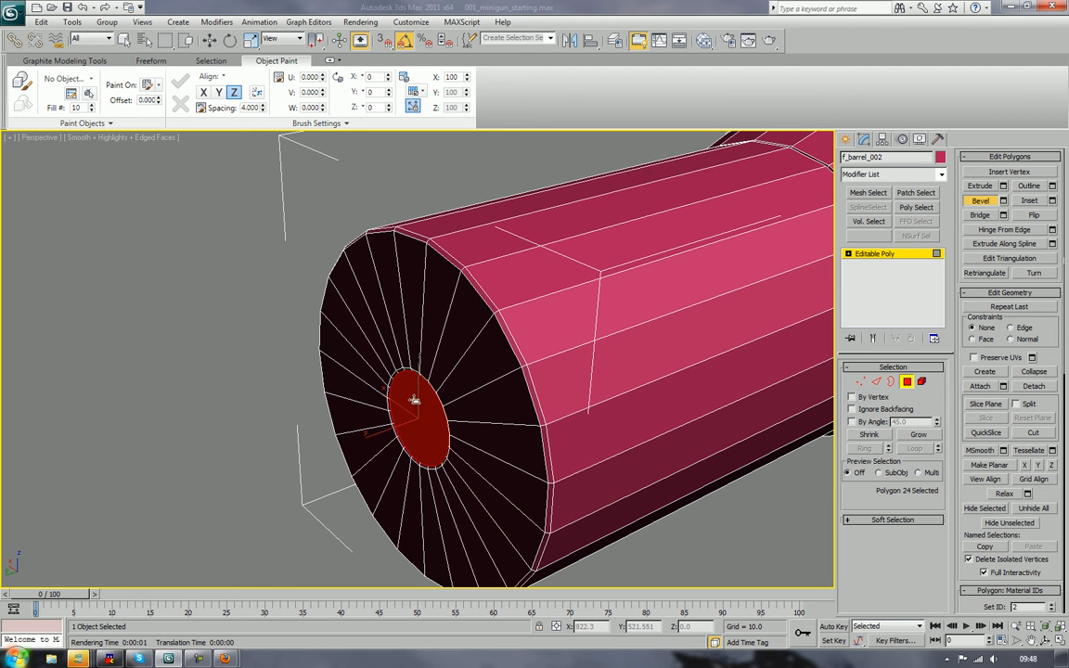
pyautogui.moveTo(419, 422); pyautogui.dragTo(422, 464)
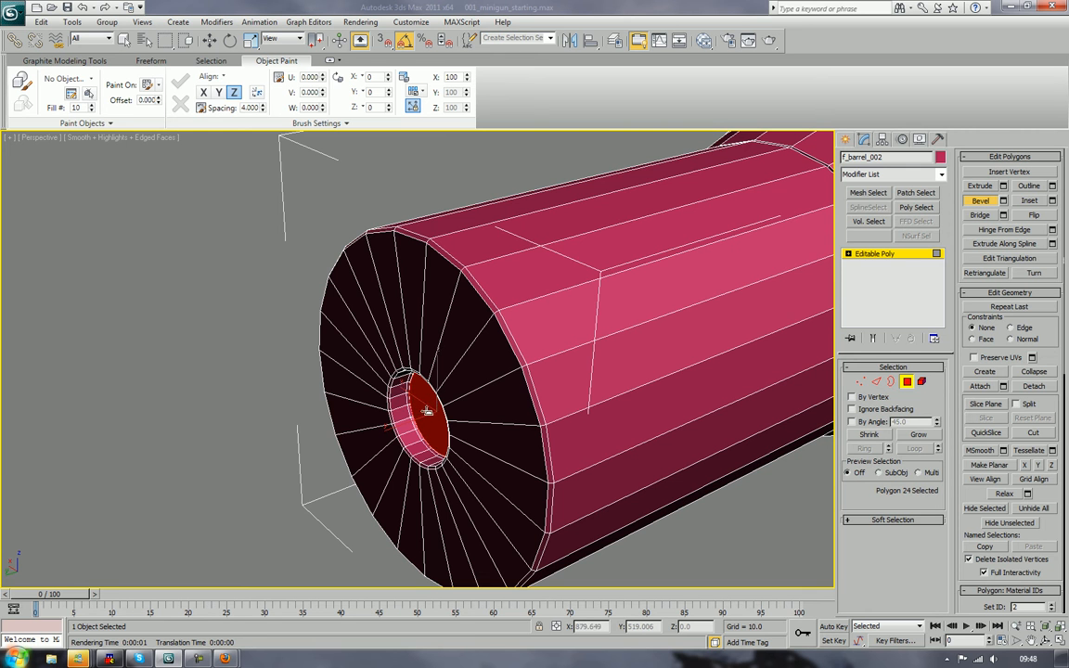
pyautogui.moveTo(431, 377); pyautogui.dragTo(405, 4)
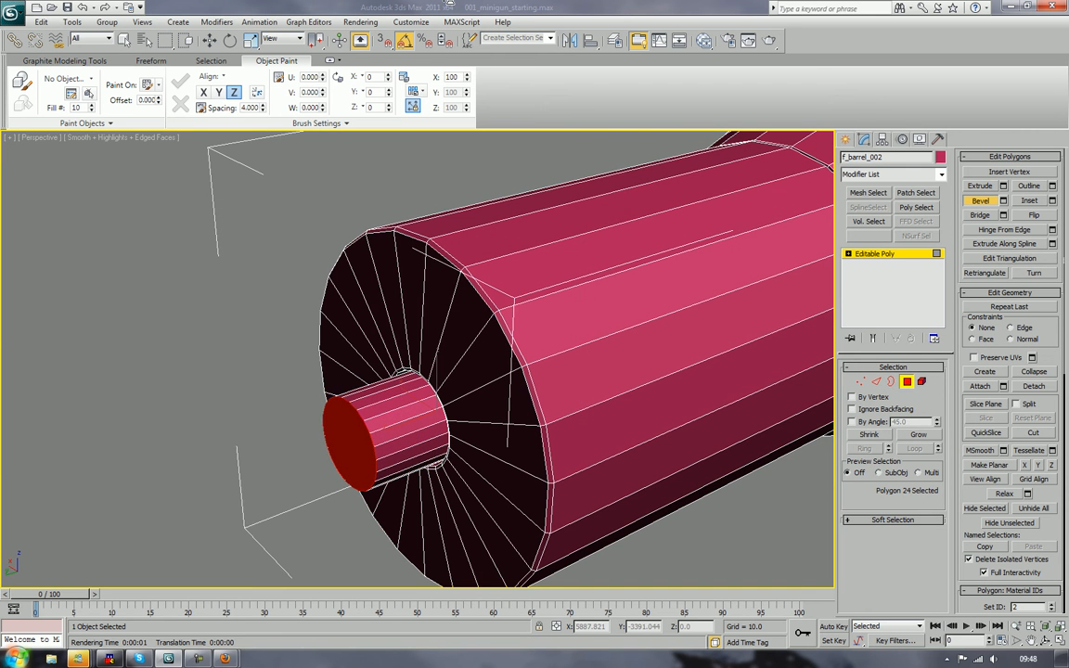
# Step: Lengthen the central shaft by moving its end polygon to about Y 1402, and bevel a slight edge around its tip
pyautogui.rightClick(346, 461)
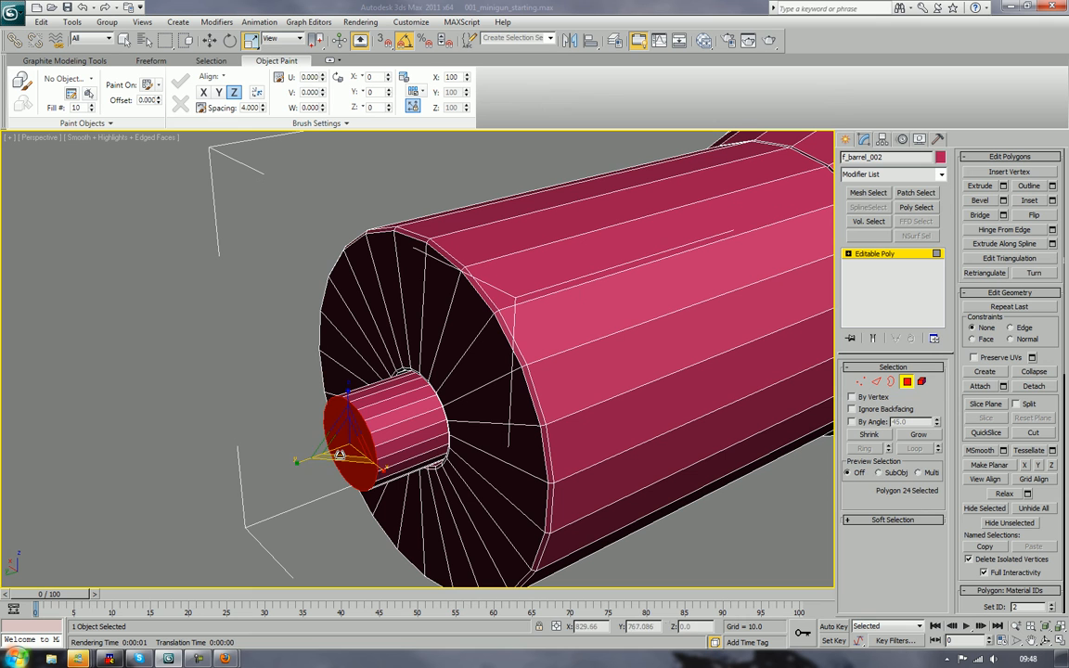
pyautogui.press('w')
pyautogui.moveTo(314, 457); pyautogui.dragTo(182, 516)
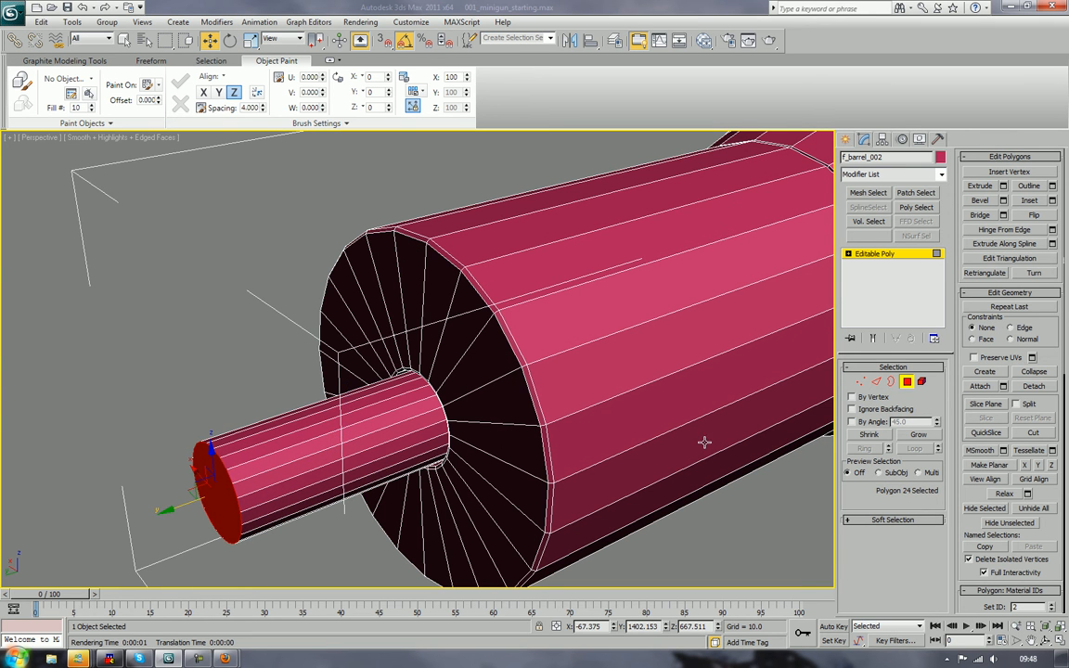
pyautogui.click(980, 200)
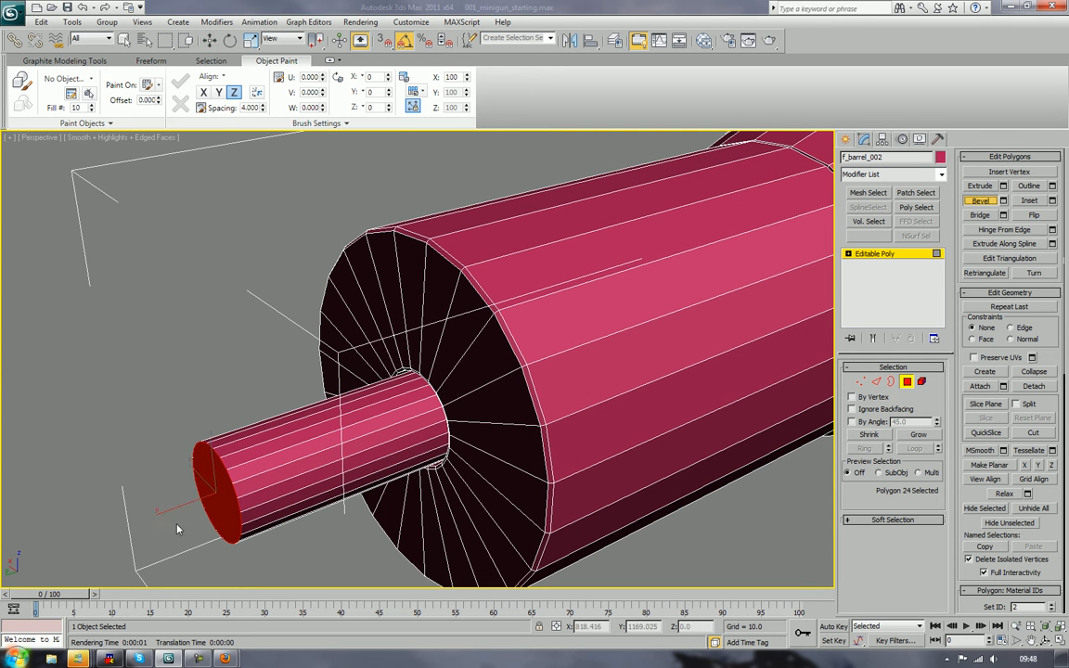
pyautogui.moveTo(236, 496); pyautogui.dragTo(223, 492)
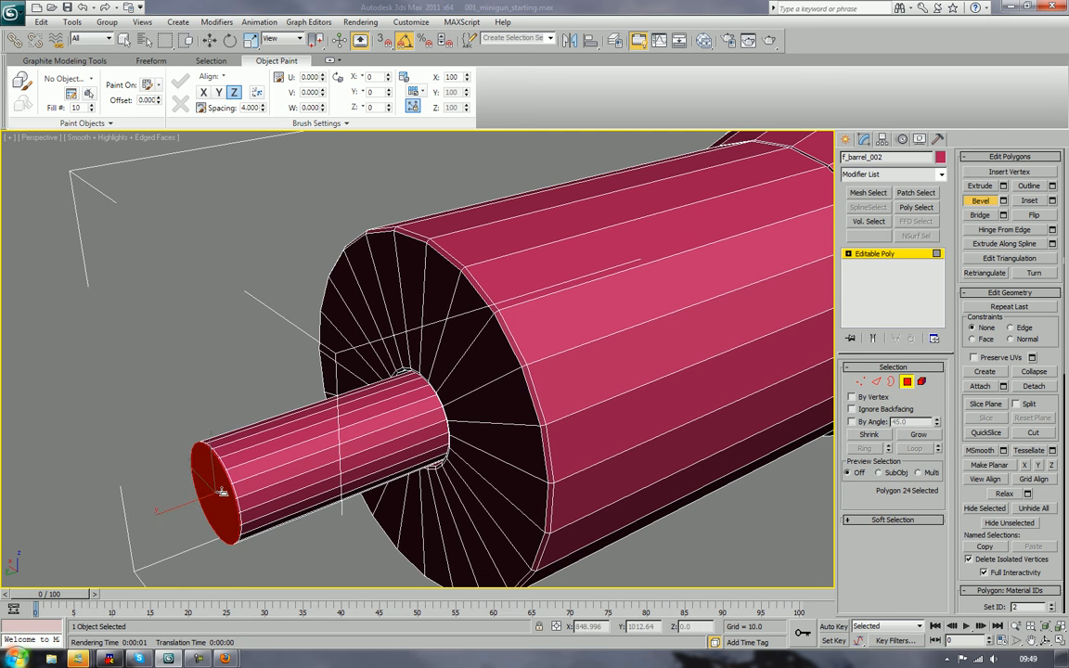
pyautogui.click(227, 358)
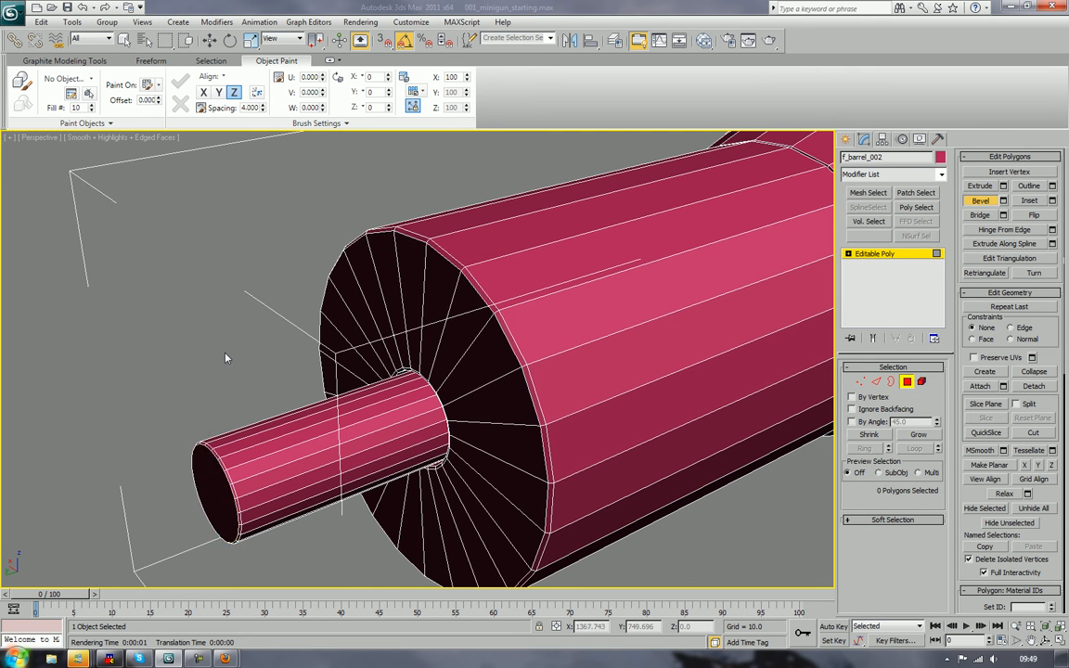
# Step: Examine the overall rear housing and the polygons of its tapered and grooved sections
pyautogui.scroll(-5, 227, 358)
pyautogui.keyDown('alt'); pyautogui.moveTo(227, 358); pyautogui.dragTo(538, 377, button='middle'); pyautogui.keyUp('alt')
pyautogui.scroll(-5, 301, 363)
pyautogui.scroll(6, 484, 388)
pyautogui.scroll(5, 428, 306)
pyautogui.scroll(4, 435, 313)
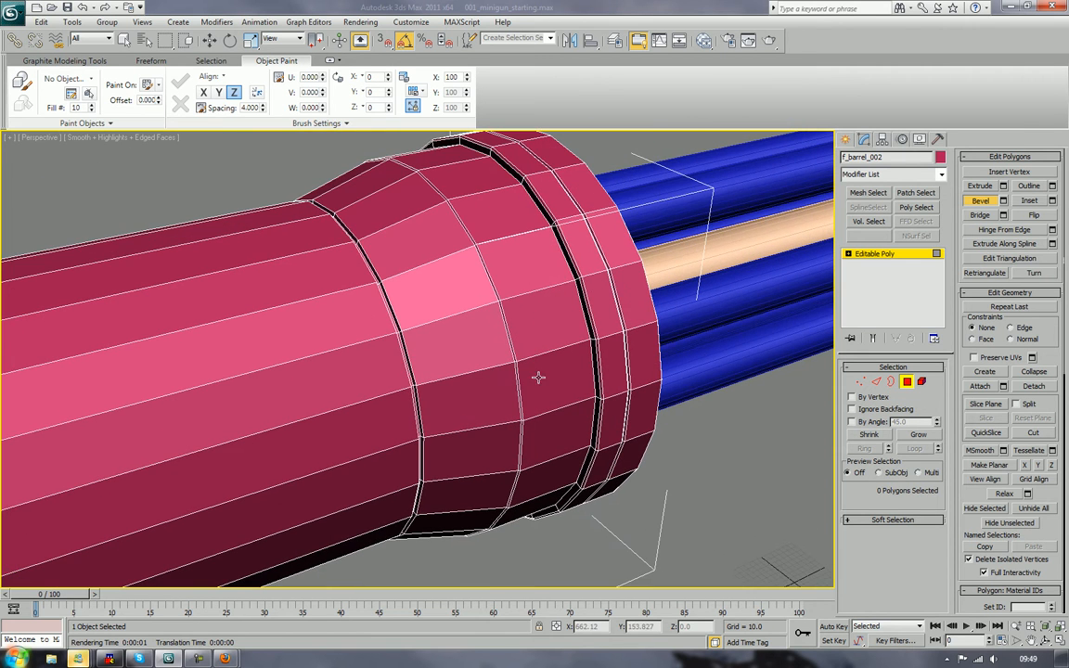
pyautogui.click(548, 314)
pyautogui.keyDown('alt'); pyautogui.moveTo(548, 314); pyautogui.dragTo(481, 365, button='middle'); pyautogui.keyUp('alt')
pyautogui.scroll(3, 513, 386)
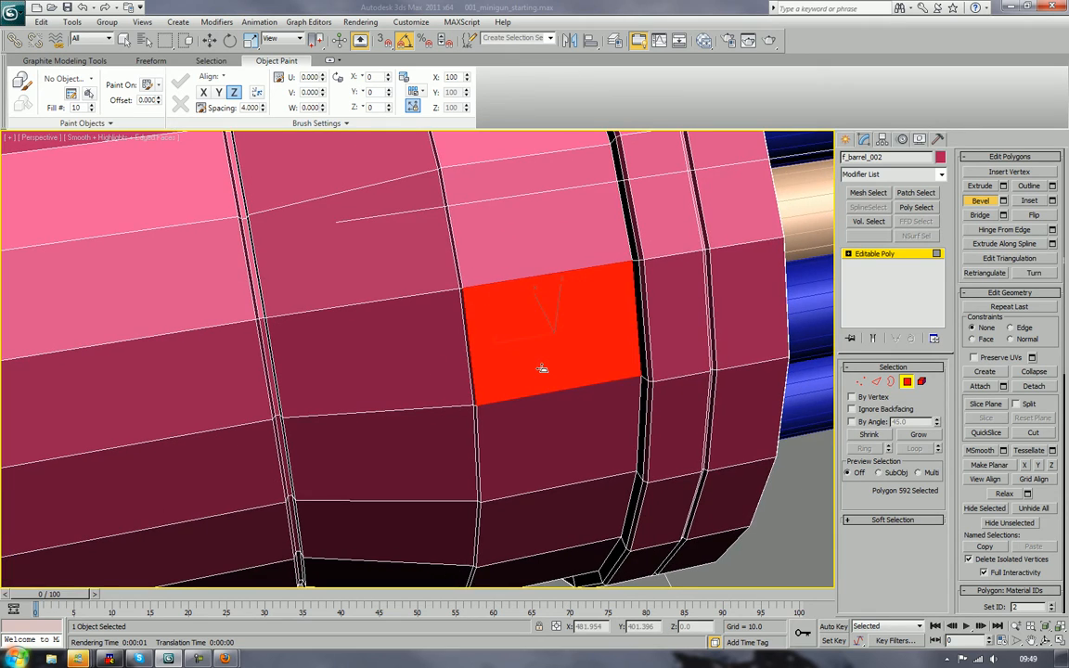
# Step: Delete a C-shaped group of five side polygons across the tapered and adjoining sections, keeping the one they enclose
pyautogui.scroll(-3, 542, 368)
pyautogui.keyDown('alt'); pyautogui.moveTo(541, 369); pyautogui.dragTo(451, 298, button='middle'); pyautogui.keyUp('alt')
pyautogui.click(449, 291)
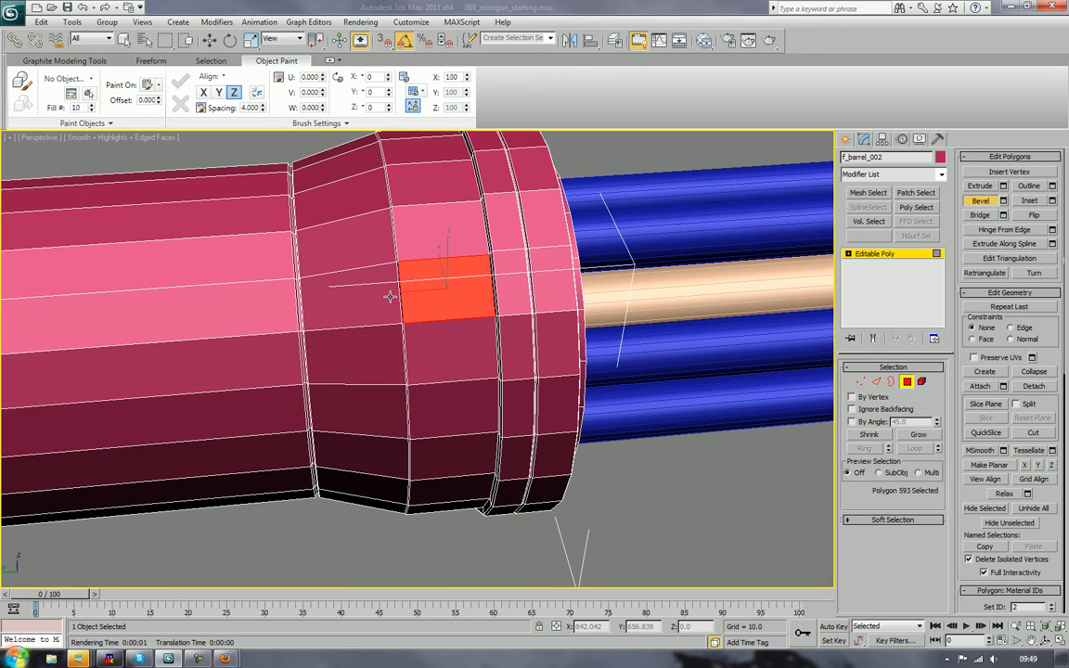
pyautogui.keyDown('ctrl'); pyautogui.click(388, 297); pyautogui.keyUp('ctrl')
pyautogui.keyDown('ctrl'); pyautogui.click(375, 351); pyautogui.keyUp('ctrl')
pyautogui.keyDown('ctrl'); pyautogui.click(375, 409); pyautogui.keyUp('ctrl')
pyautogui.keyDown('ctrl'); pyautogui.click(437, 408); pyautogui.keyUp('ctrl')
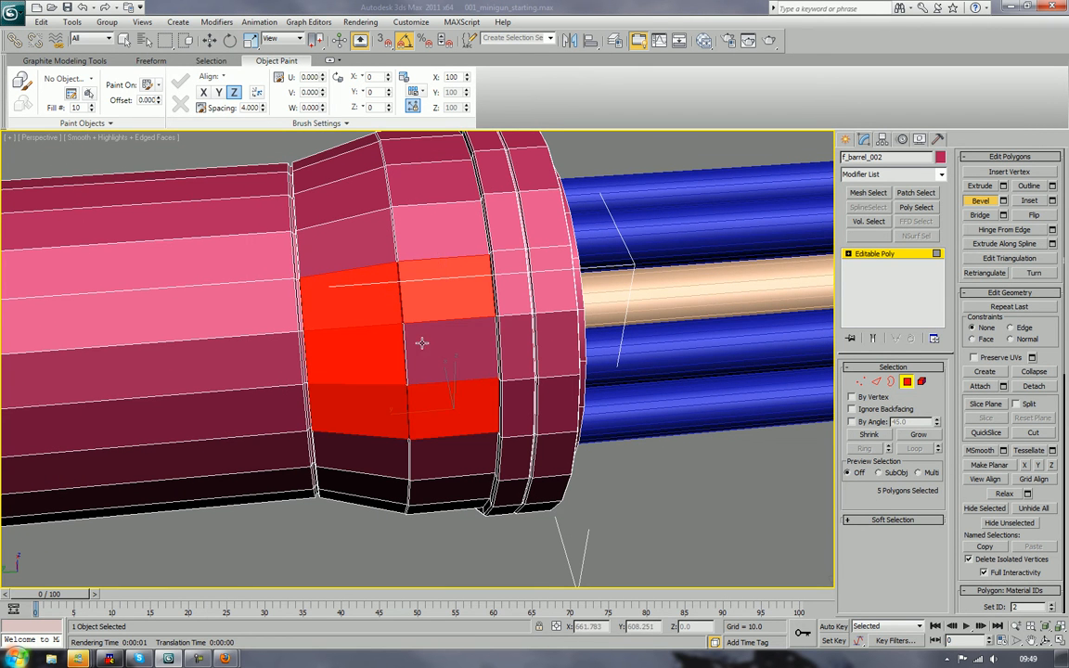
pyautogui.keyDown('alt'); pyautogui.moveTo(422, 343); pyautogui.dragTo(413, 358, button='middle'); pyautogui.keyUp('alt')
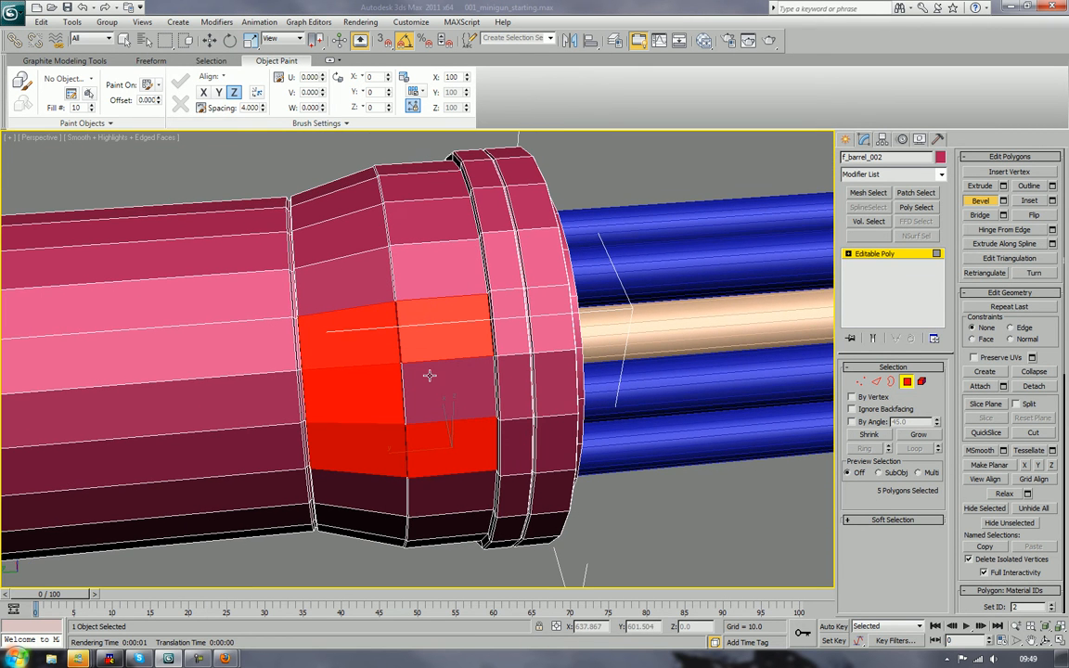
pyautogui.press('Delete')
# Step: Delete the leftover thin edge strips that span the new opening above and below the remaining tab polygon
pyautogui.keyDown('alt'); pyautogui.moveTo(442, 370); pyautogui.dragTo(473, 354, button='middle'); pyautogui.keyUp('alt')
pyautogui.scroll(5, 485, 350)
pyautogui.keyDown('alt'); pyautogui.moveTo(549, 329); pyautogui.dragTo(544, 364, button='middle'); pyautogui.keyUp('alt')
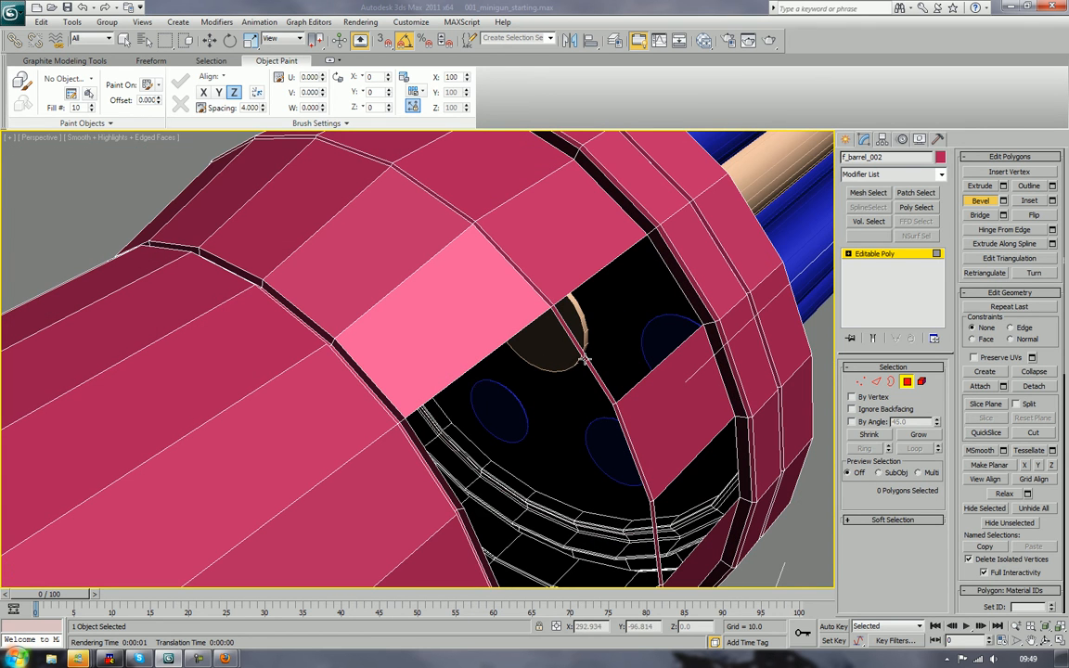
pyautogui.click(584, 360)
pyautogui.click(585, 363)
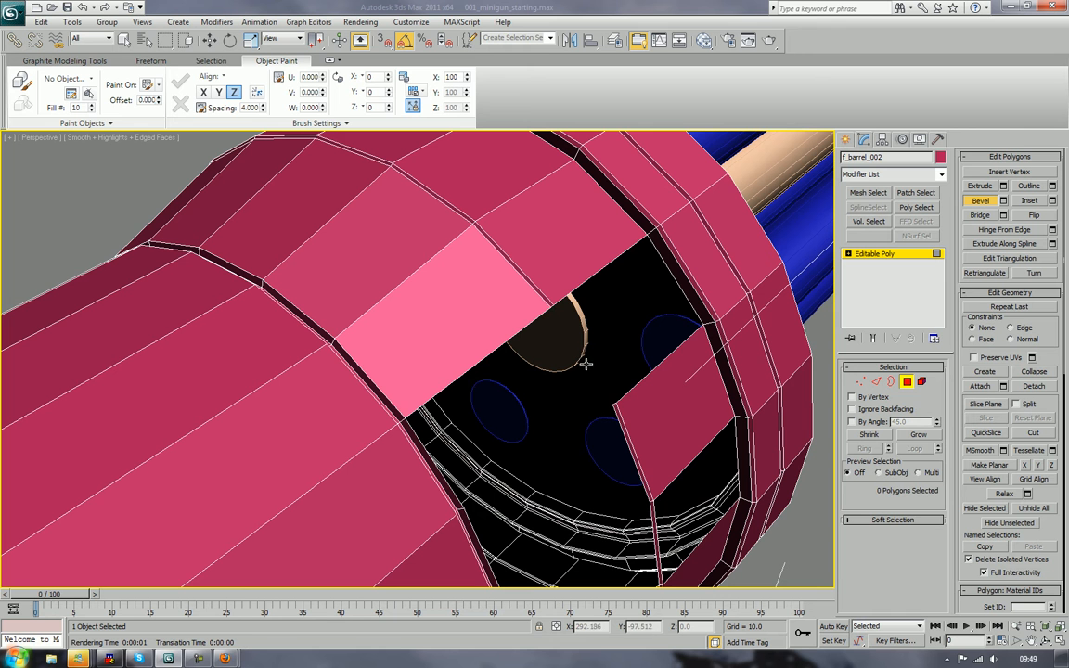
pyautogui.click(656, 536)
pyautogui.press('Delete')
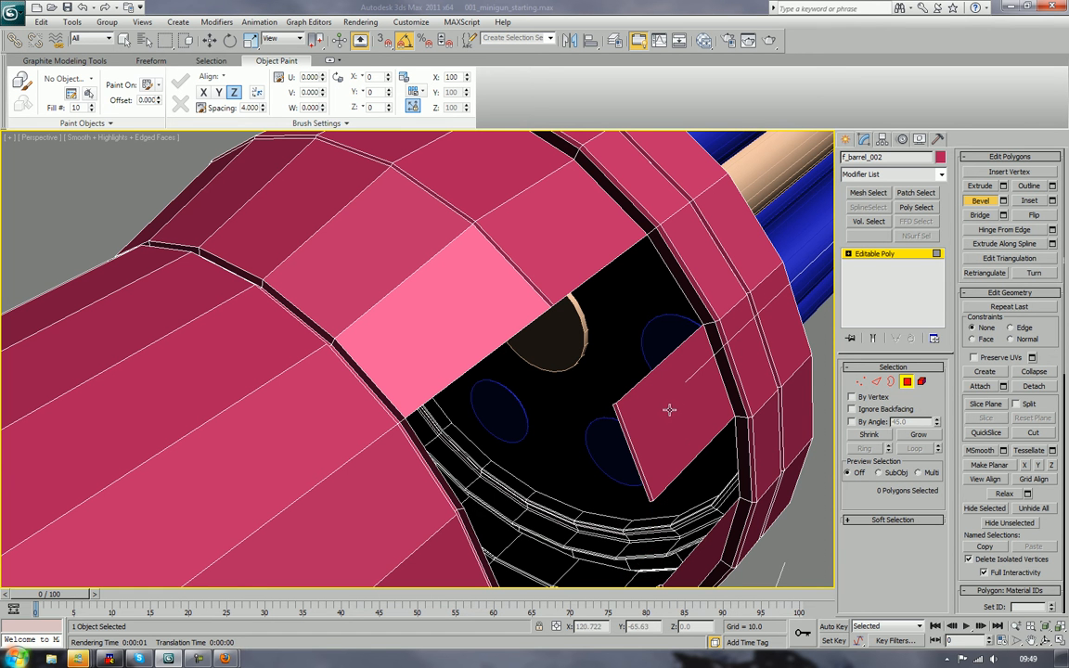
# Step: Delete the thin strip along the rear edge of the tab polygon inside the opening
pyautogui.keyDown('alt'); pyautogui.moveTo(685, 341); pyautogui.dragTo(658, 415, button='middle'); pyautogui.keyUp('alt')
pyautogui.scroll(5, 653, 334)
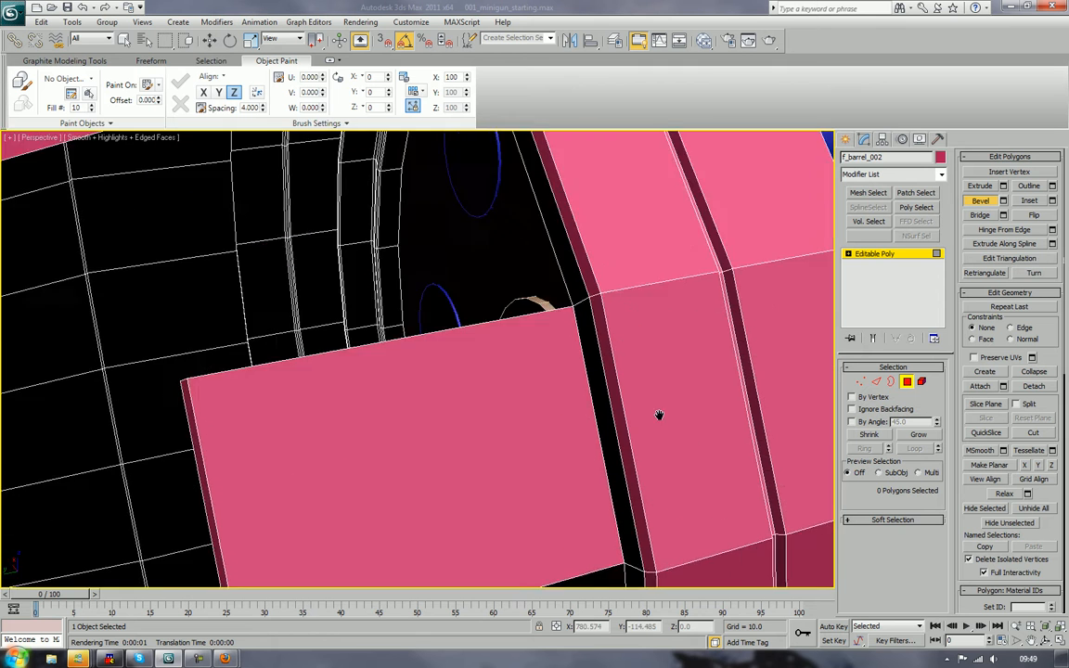
pyautogui.scroll(-5, 659, 415)
pyautogui.moveTo(419, 401); pyautogui.dragTo(444, 384, button='middle')
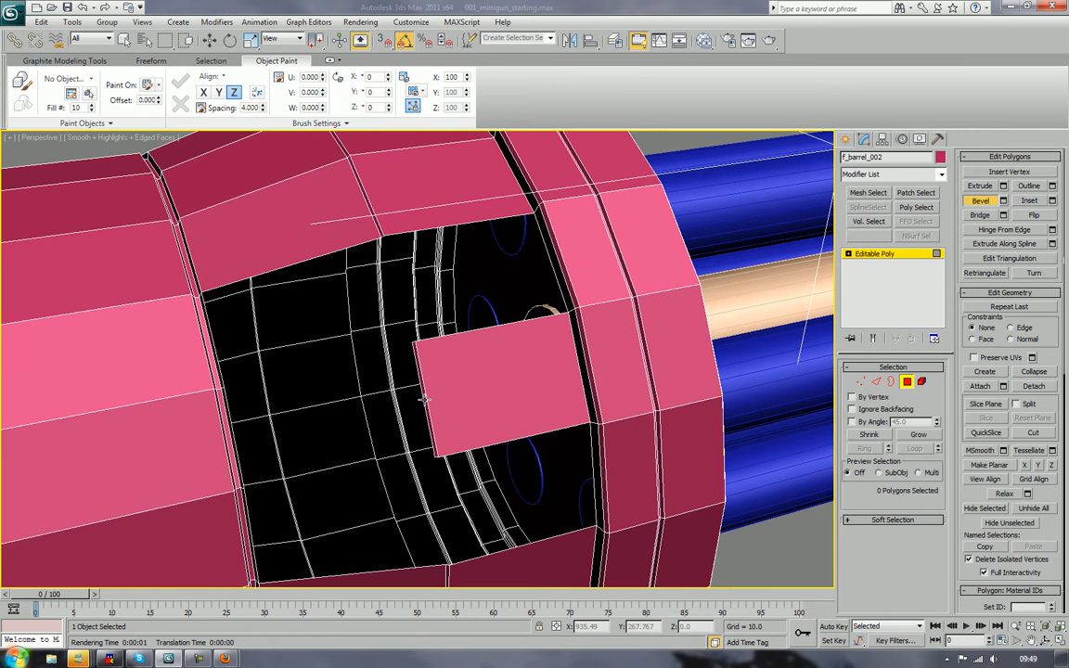
pyautogui.click(424, 399)
pyautogui.hotkey('ctrl', 'd')
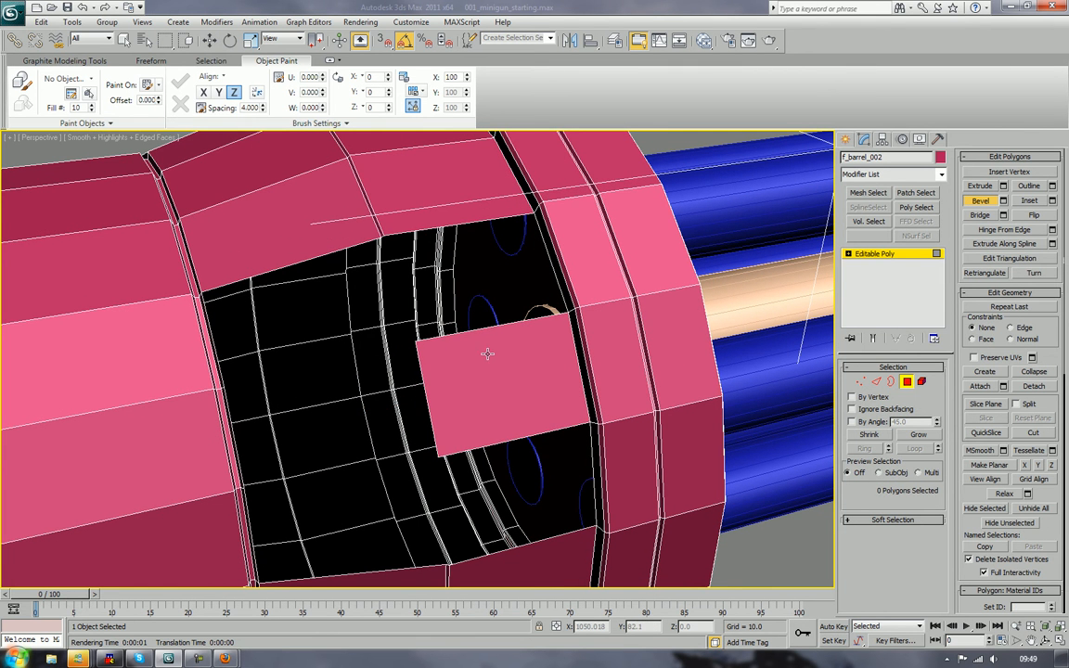
pyautogui.moveTo(487, 353); pyautogui.dragTo(496, 384, button='middle')
pyautogui.scroll(3, 452, 378)
pyautogui.moveTo(450, 344); pyautogui.dragTo(514, 424, button='middle')
pyautogui.scroll(-2, 509, 412)
pyautogui.scroll(-3, 577, 362)
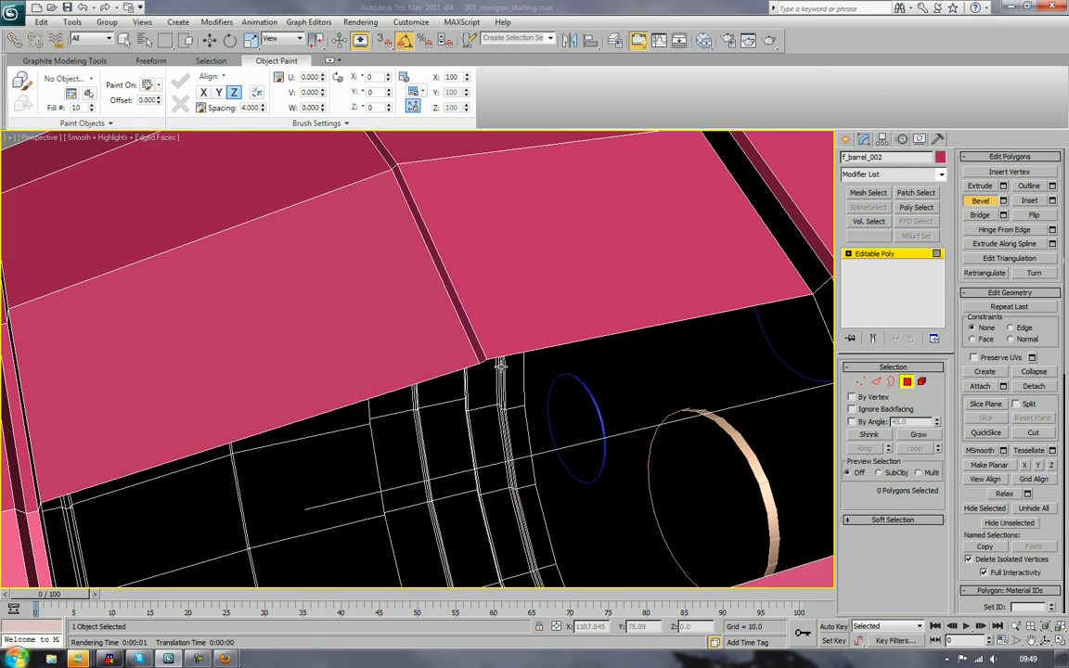
# Step: Extend the tab polygon rearward across the opening by copying its rear edge almost to the opening's rear rim
pyautogui.scroll(-3, 501, 366)
pyautogui.keyDown('alt'); pyautogui.moveTo(470, 421); pyautogui.dragTo(513, 333, button='middle'); pyautogui.keyUp('alt')
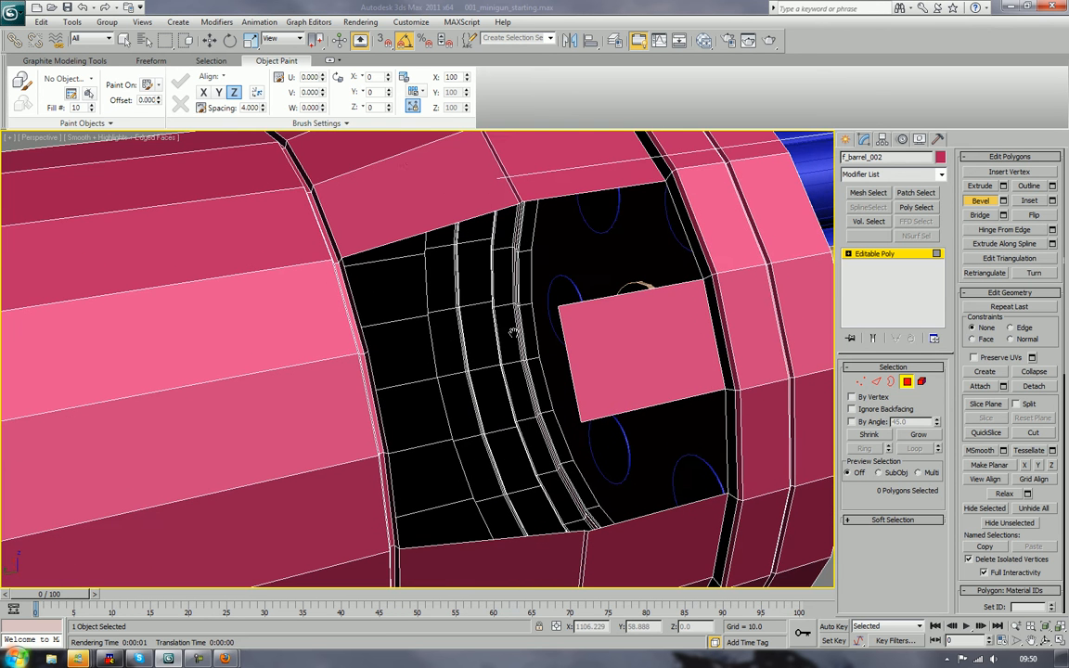
pyautogui.press('2')
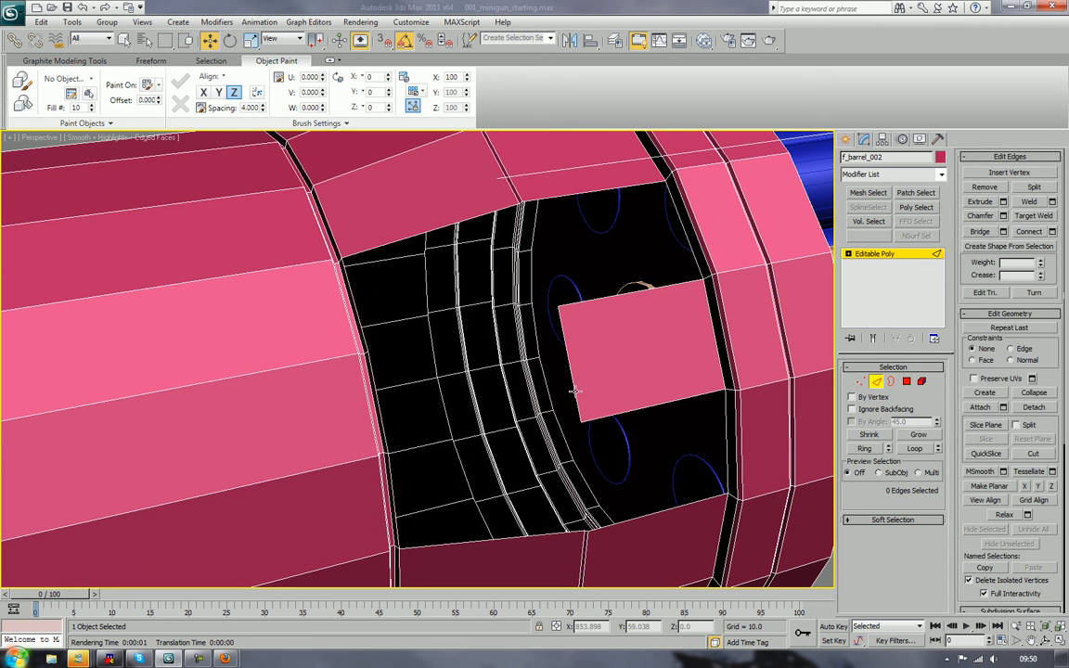
pyautogui.click(572, 387)
pyautogui.keyDown('shift'); pyautogui.moveTo(524, 372); pyautogui.dragTo(365, 426); pyautogui.keyUp('shift')
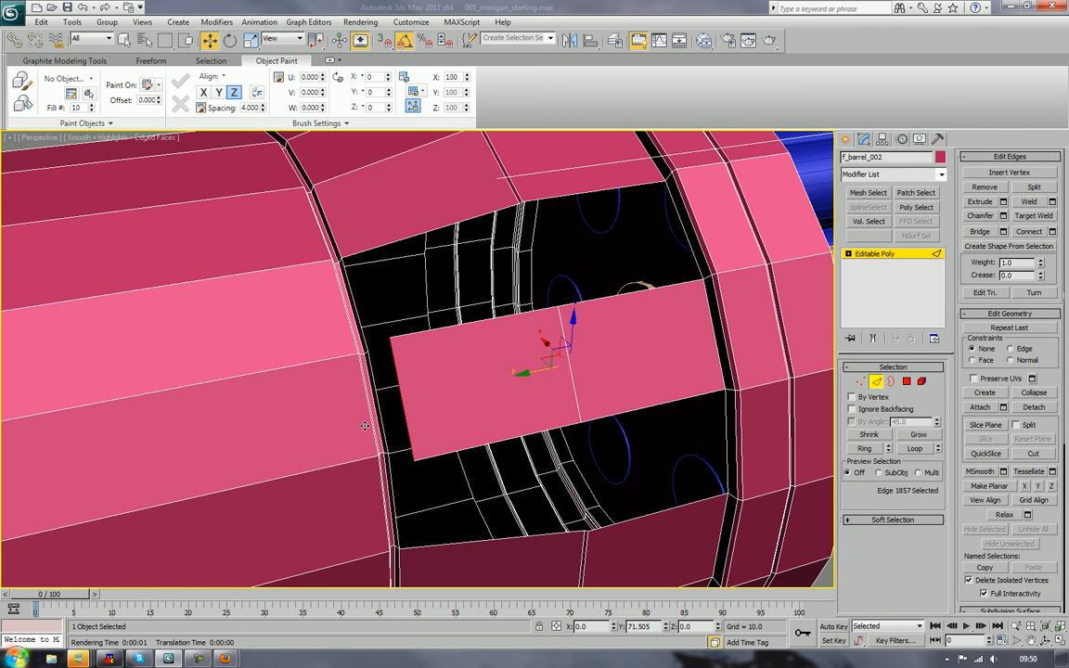
# Step: Try to extend the front tab polygon sideways by copying its long upper edge in the Local coordinate system
pyautogui.keyDown('alt'); pyautogui.moveTo(371, 413); pyautogui.dragTo(506, 423, button='middle'); pyautogui.keyUp('alt')
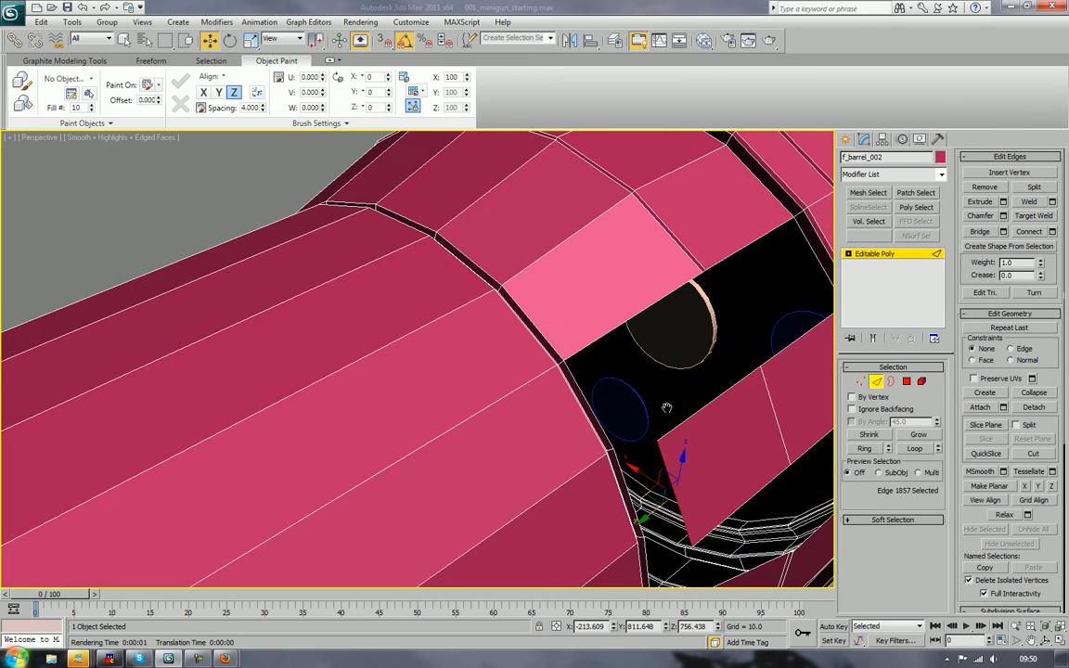
pyautogui.keyDown('alt'); pyautogui.moveTo(666, 408); pyautogui.dragTo(575, 406, button='middle'); pyautogui.keyUp('alt')
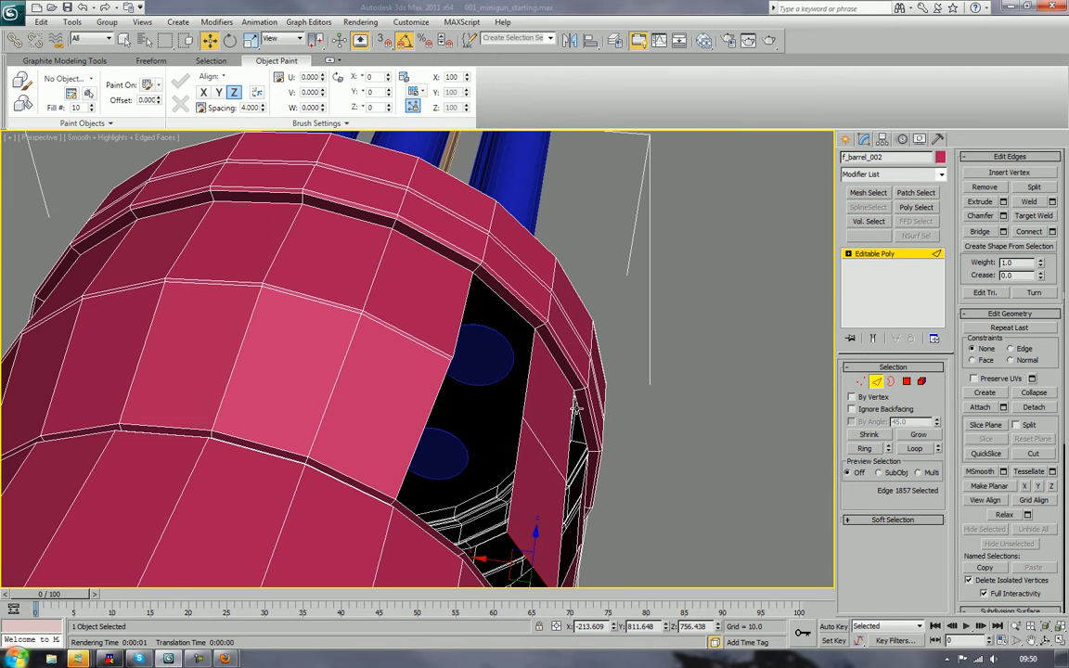
pyautogui.click(524, 389)
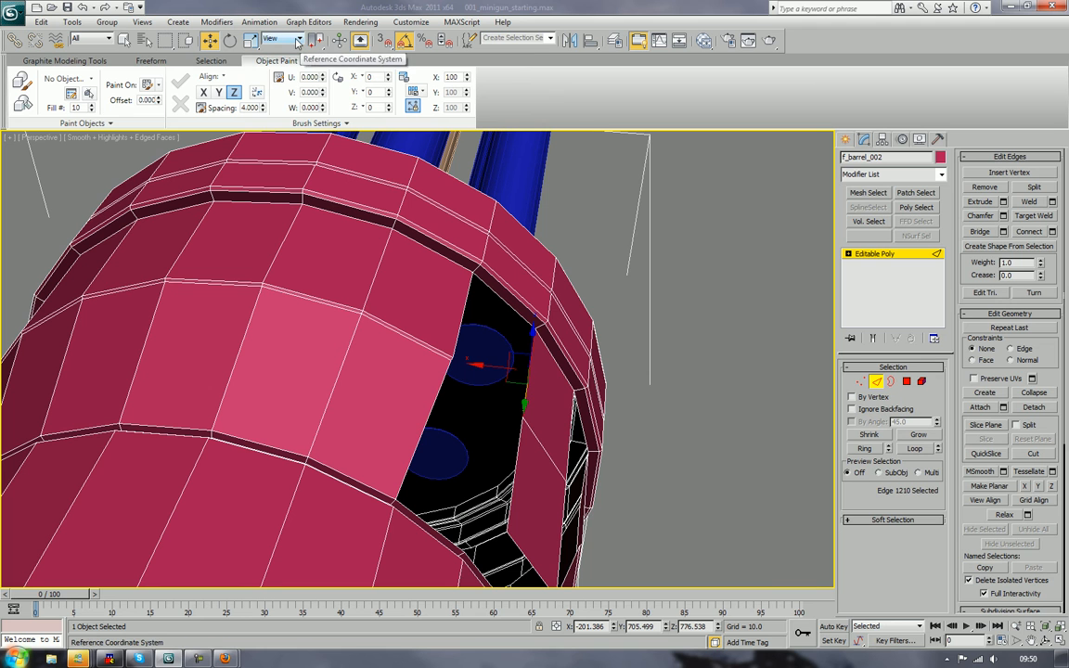
pyautogui.click(297, 42)
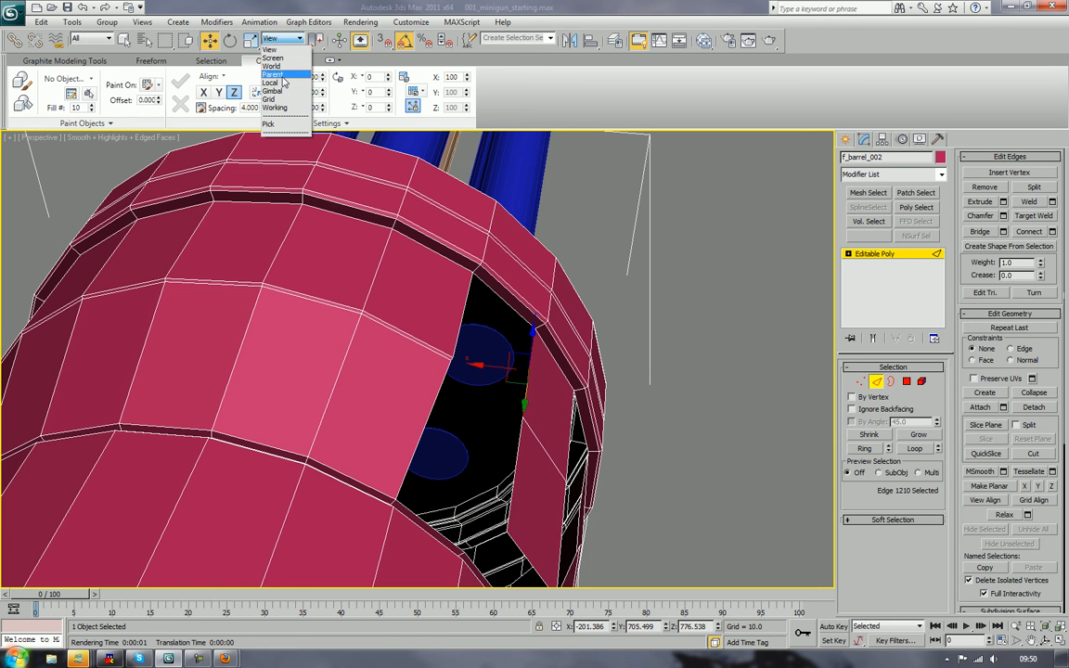
pyautogui.click(279, 82)
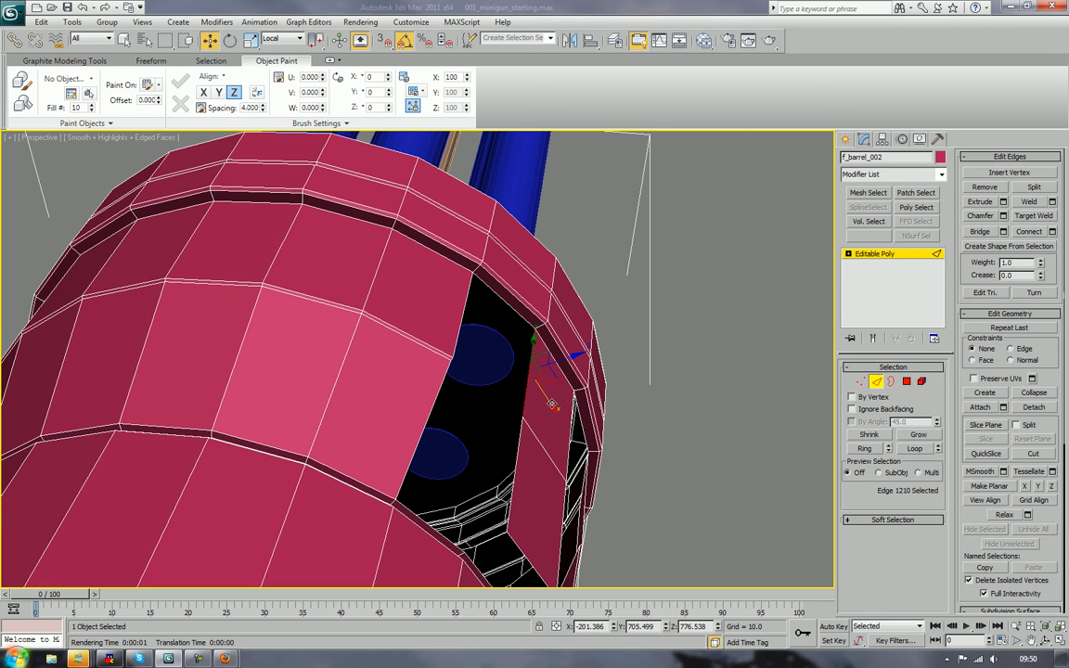
pyautogui.keyDown('shift'); pyautogui.moveTo(552, 405); pyautogui.dragTo(487, 305); pyautogui.keyUp('shift')
pyautogui.hotkey('ctrl', 'z')
# Step: Try the sideways copy of the tab's upper edge again, undo it, and restore the View coordinate system
pyautogui.keyDown('alt'); pyautogui.moveTo(517, 325); pyautogui.dragTo(501, 313, button='middle'); pyautogui.keyUp('alt')
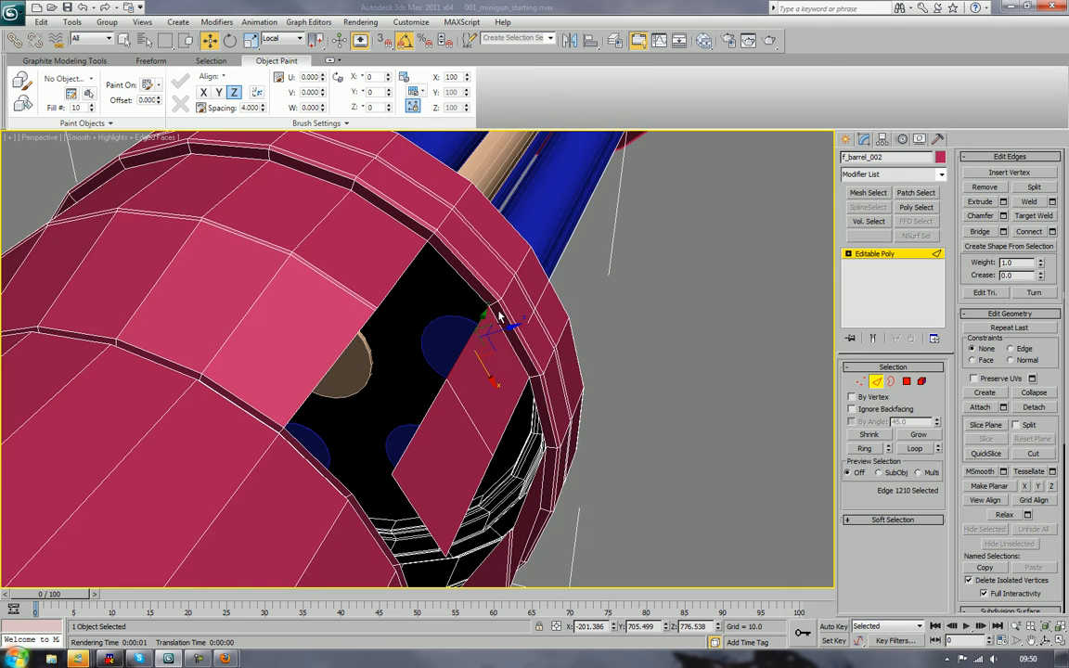
pyautogui.keyDown('shift'); pyautogui.moveTo(487, 344); pyautogui.dragTo(441, 276); pyautogui.keyUp('shift')
pyautogui.hotkey('ctrl', 'z')
pyautogui.keyDown('alt'); pyautogui.moveTo(439, 337); pyautogui.dragTo(454, 338, button='middle'); pyautogui.keyUp('alt')
pyautogui.click(274, 40)
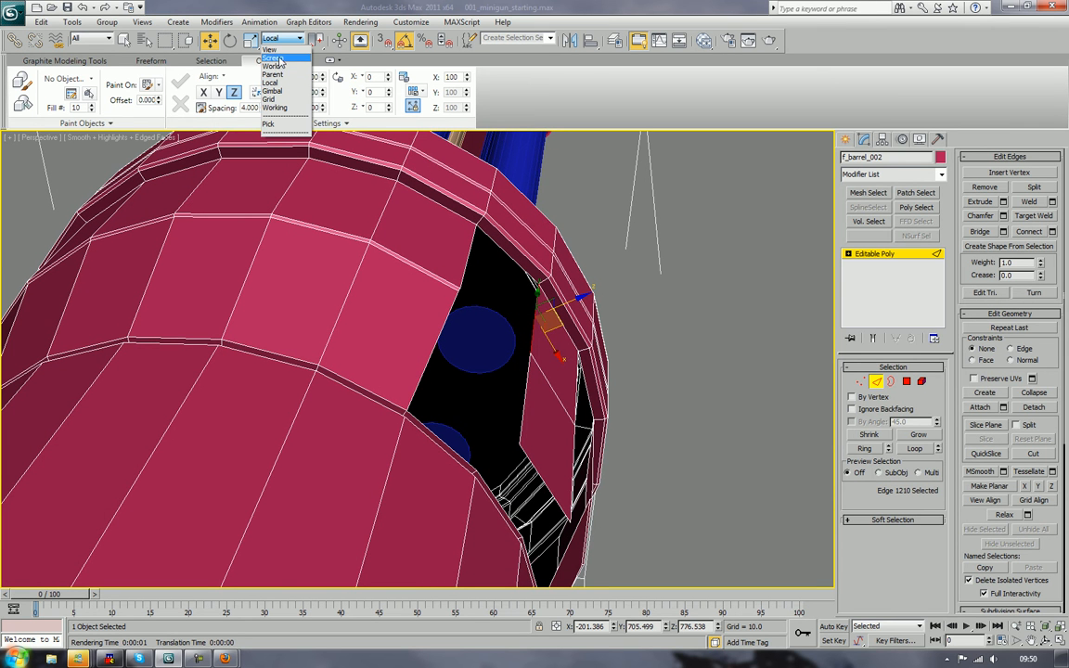
pyautogui.click(271, 51)
pyautogui.keyDown('alt'); pyautogui.moveTo(488, 287); pyautogui.dragTo(444, 293, button='middle'); pyautogui.keyUp('alt')
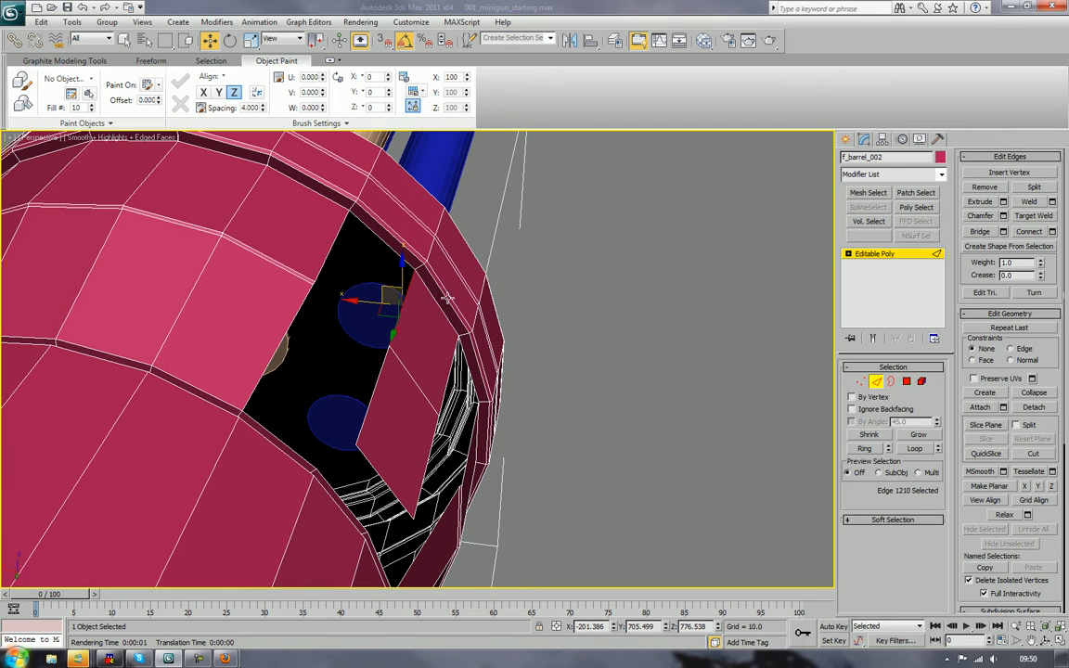
pyautogui.press('4')
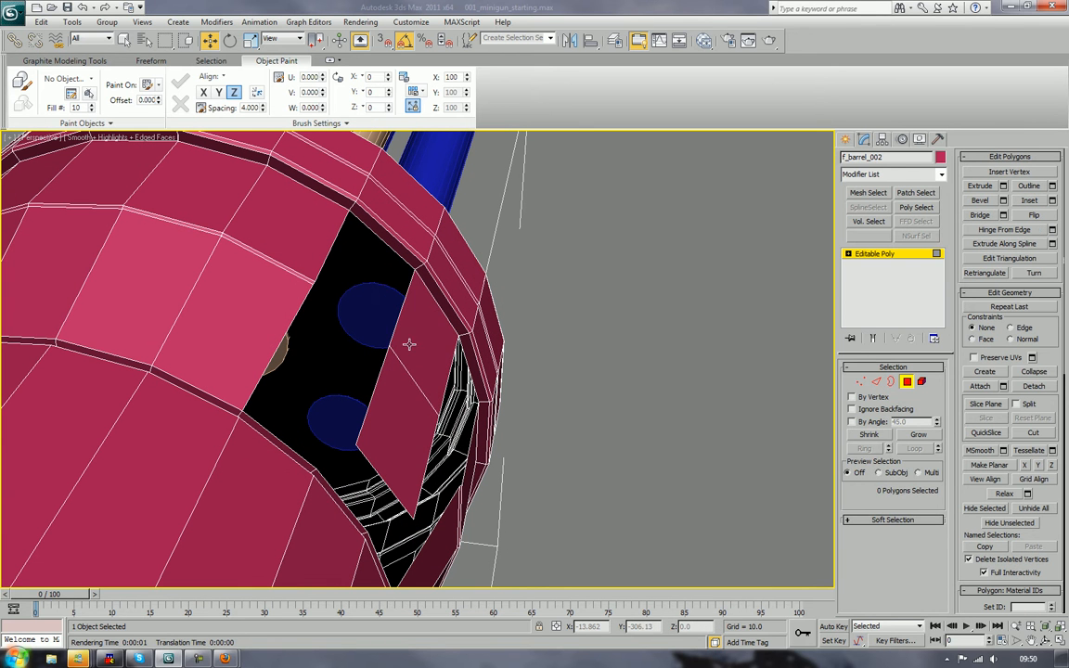
pyautogui.click(410, 343)
pyautogui.keyDown('ctrl'); pyautogui.click(392, 396); pyautogui.keyUp('ctrl')
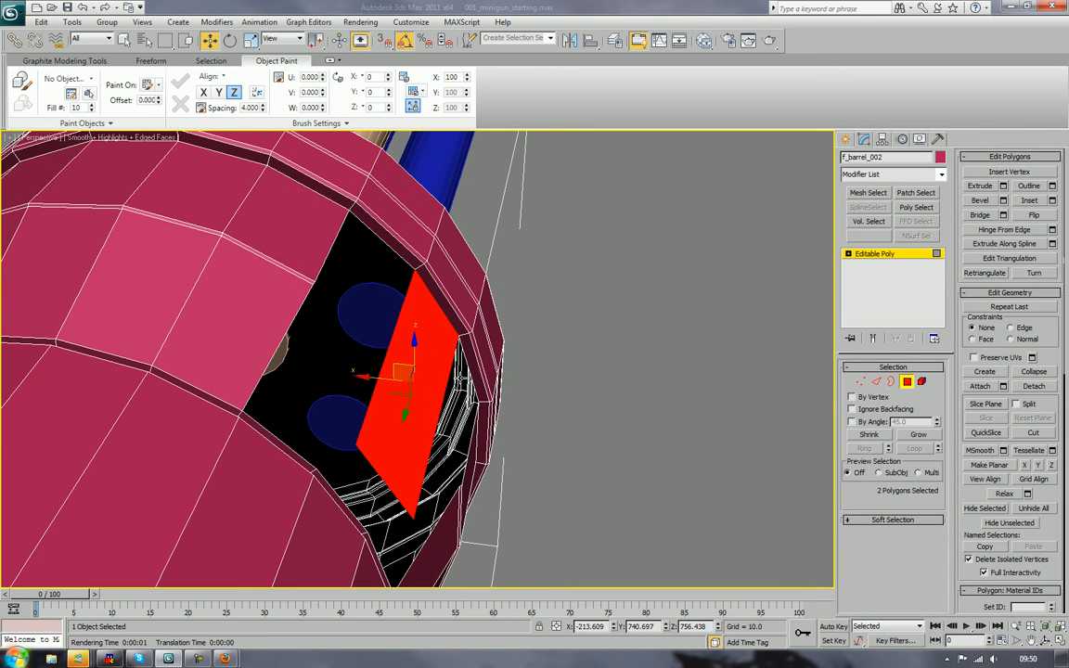
pyautogui.click(981, 187)
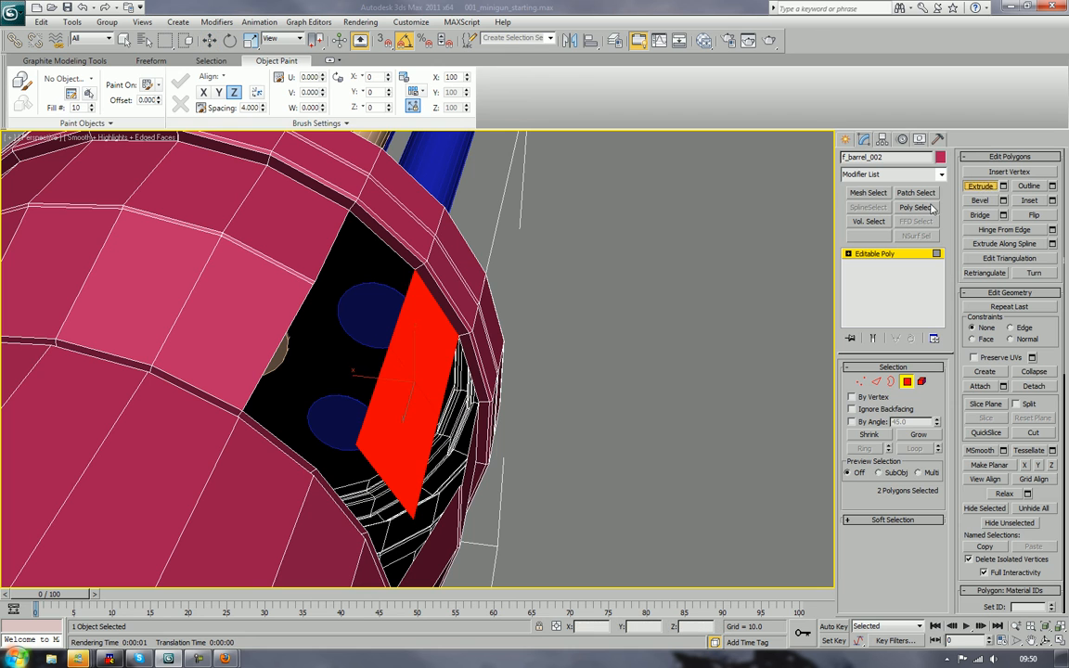
pyautogui.keyDown('alt'); pyautogui.moveTo(532, 248); pyautogui.dragTo(560, 306, button='middle'); pyautogui.keyUp('alt')
pyautogui.scroll(6, 542, 246)
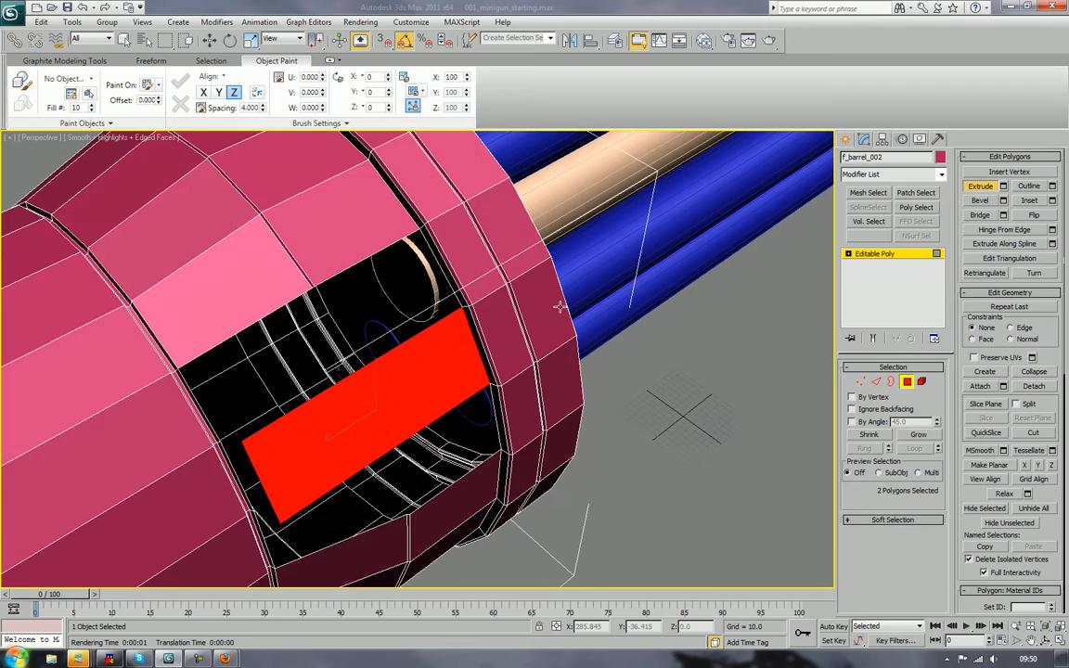
pyautogui.scroll(3, 517, 351)
pyautogui.moveTo(516, 353)
pyautogui.keyDown('alt'); pyautogui.mouseDown(button='middle')
pyautogui.moveTo(531, 310)
pyautogui.moveTo(514, 312)
pyautogui.moveTo(527, 338)
pyautogui.mouseUp(button='middle'); pyautogui.keyUp('alt')
pyautogui.scroll(1, 514, 312)
pyautogui.scroll(-1, 526, 335)
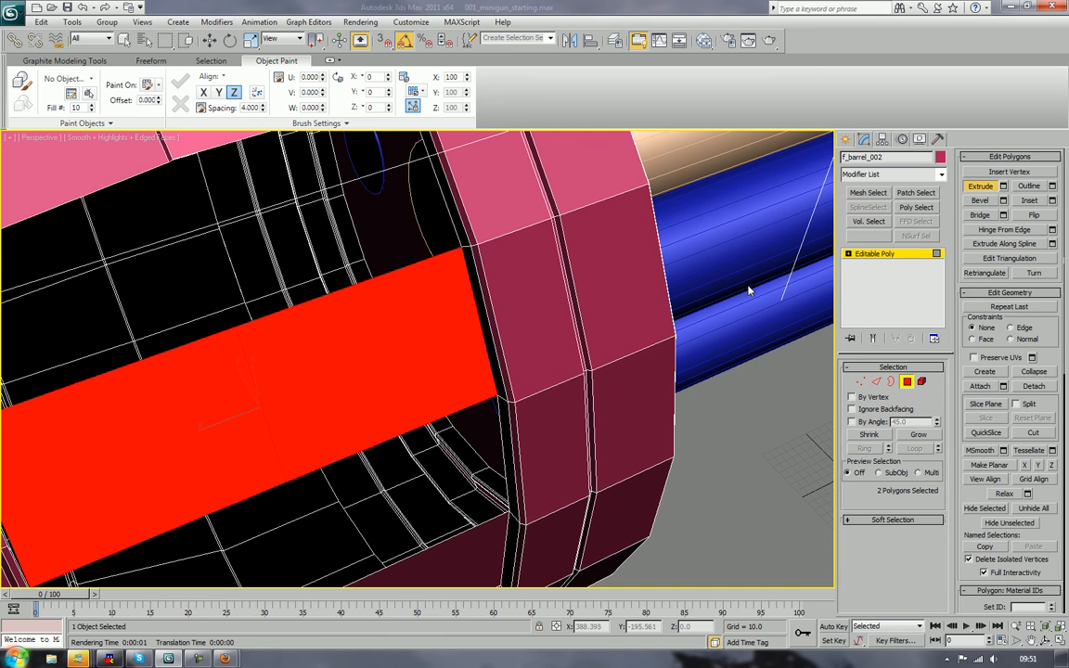
# Step: Connect the two long edges of the tab's front polygon with one segment at a slide of 95, near the front ring
pyautogui.press('2')
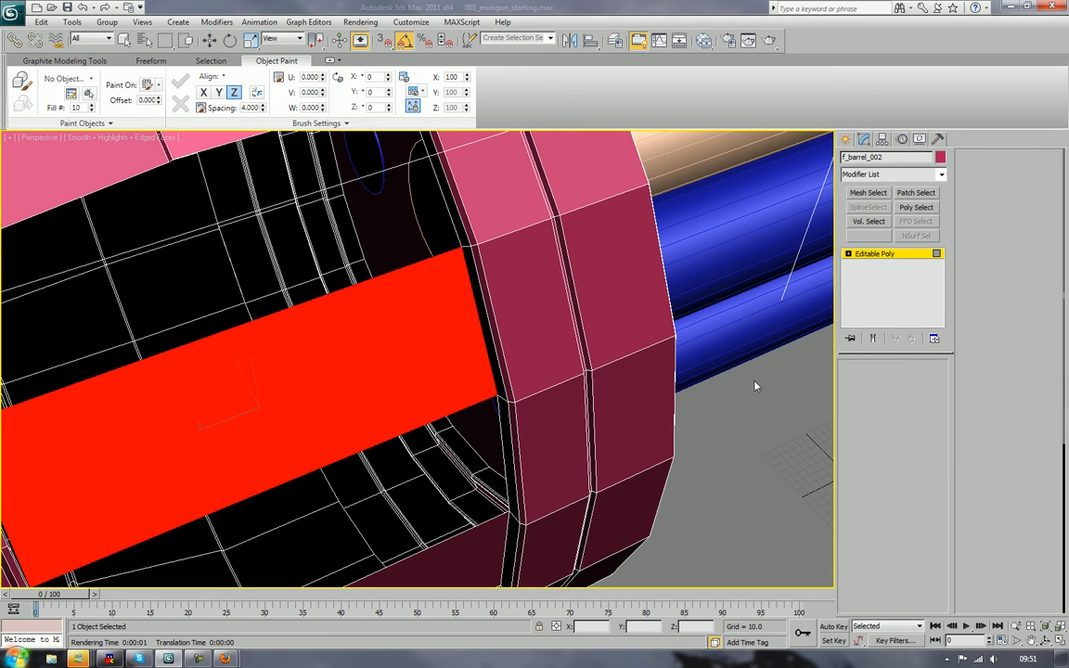
pyautogui.click(465, 419)
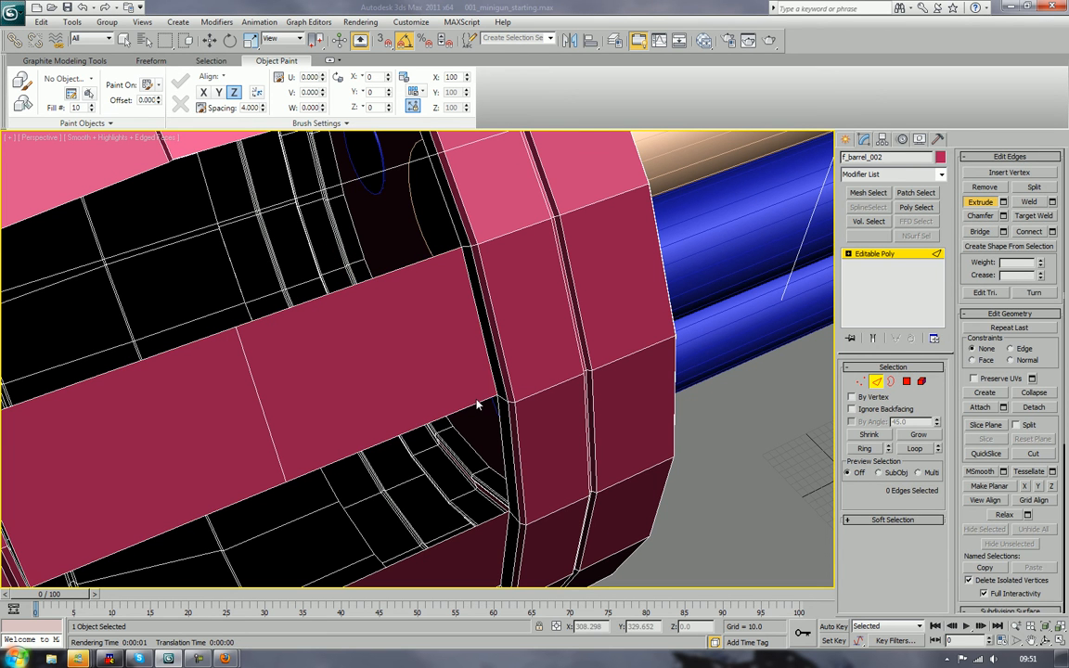
pyautogui.click(476, 404)
pyautogui.keyDown('ctrl'); pyautogui.click(422, 263); pyautogui.keyUp('ctrl')
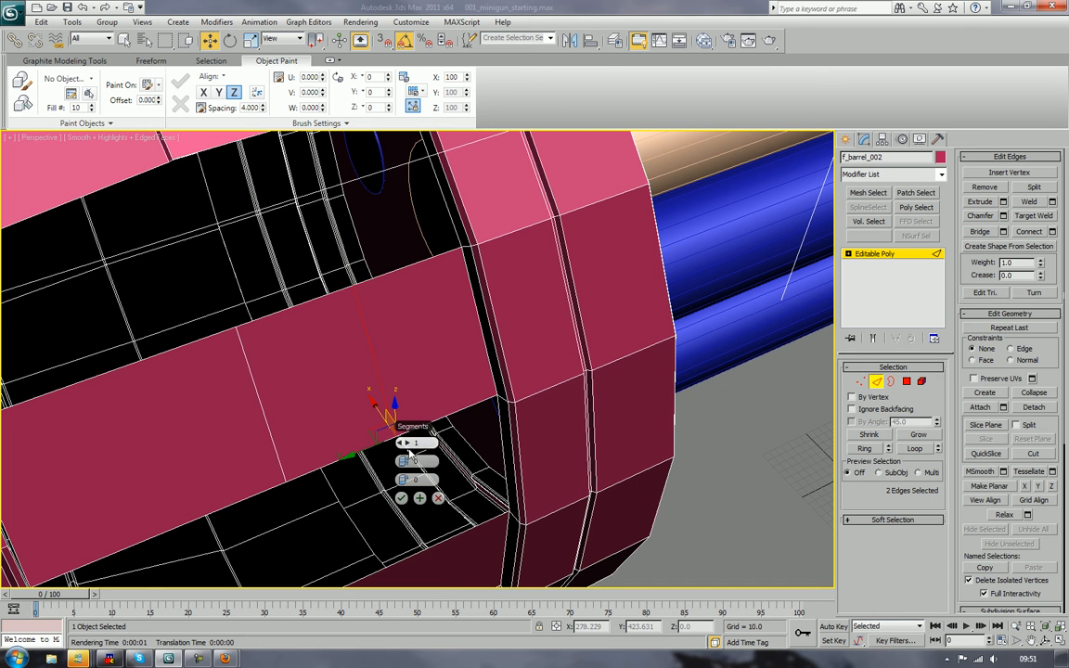
pyautogui.moveTo(401, 479); pyautogui.dragTo(650, 472)
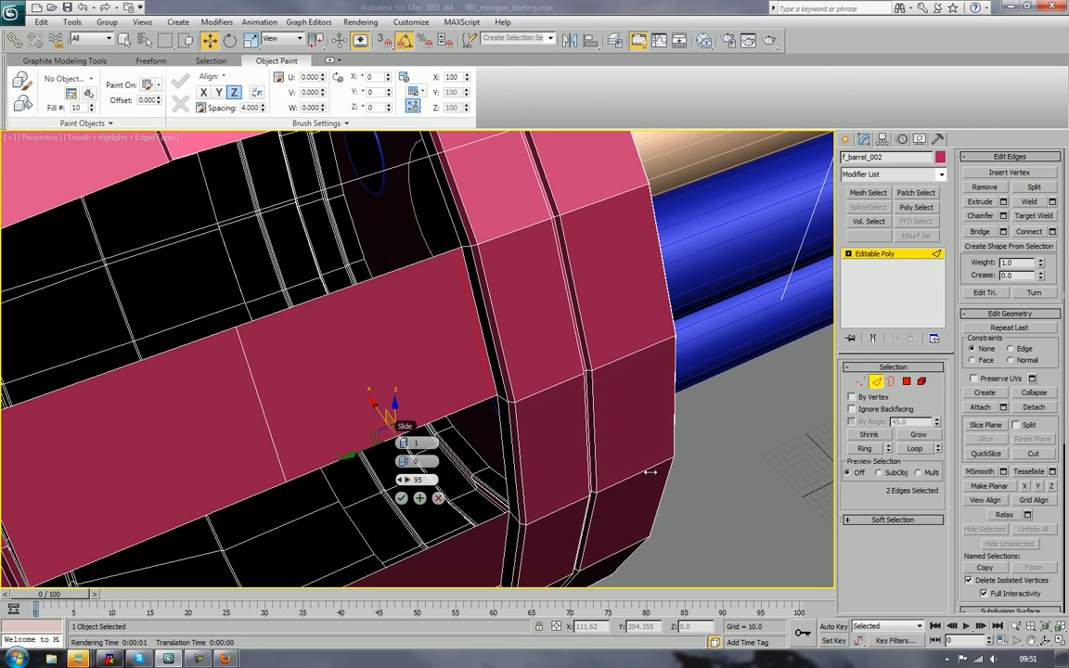
pyautogui.click(402, 498)
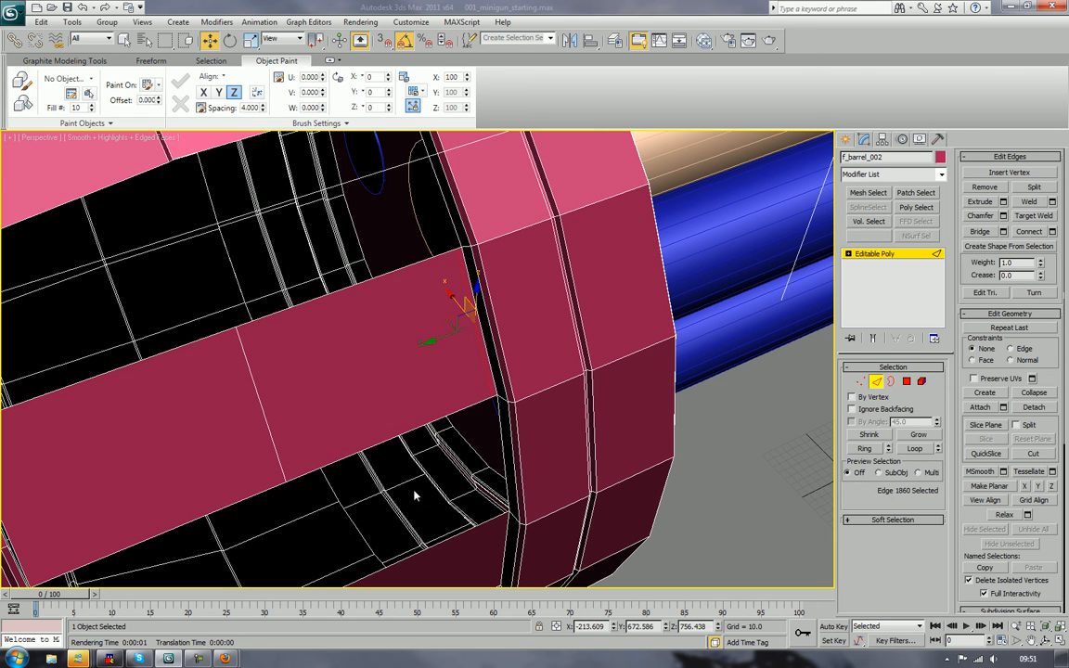
# Step: Extrude the two large tab polygons slightly outward, leaving out the narrow strip beside the front ring
pyautogui.click(905, 383)
pyautogui.click(422, 365)
pyautogui.keyDown('ctrl'); pyautogui.click(143, 448); pyautogui.keyUp('ctrl')
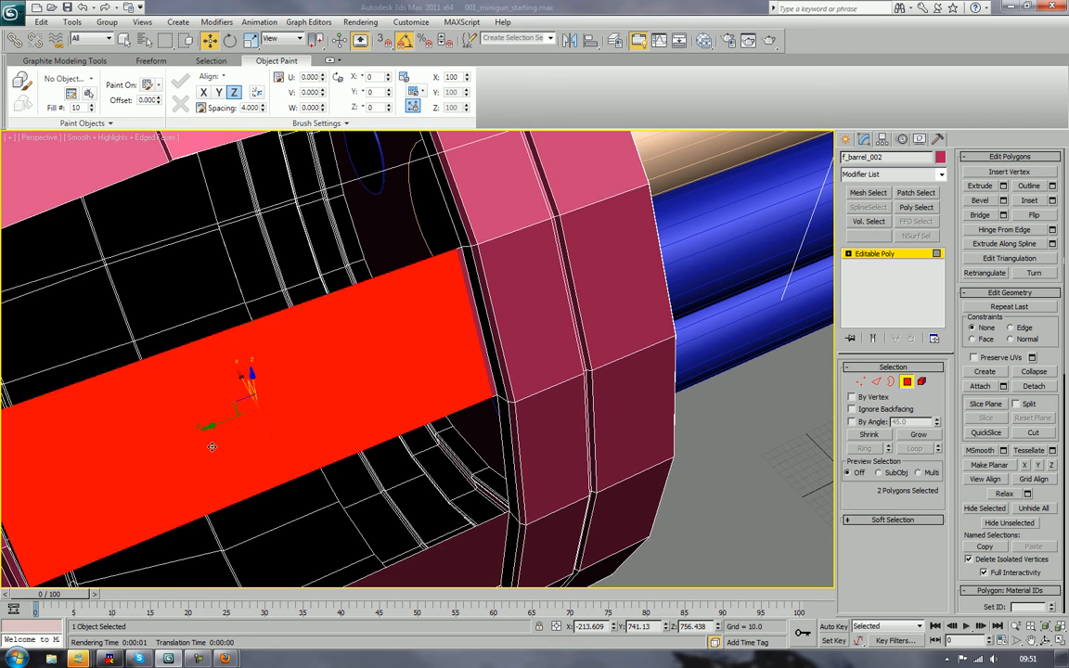
pyautogui.scroll(-4, 223, 440)
pyautogui.keyDown('alt'); pyautogui.moveTo(242, 436); pyautogui.dragTo(282, 441, button='middle'); pyautogui.keyUp('alt')
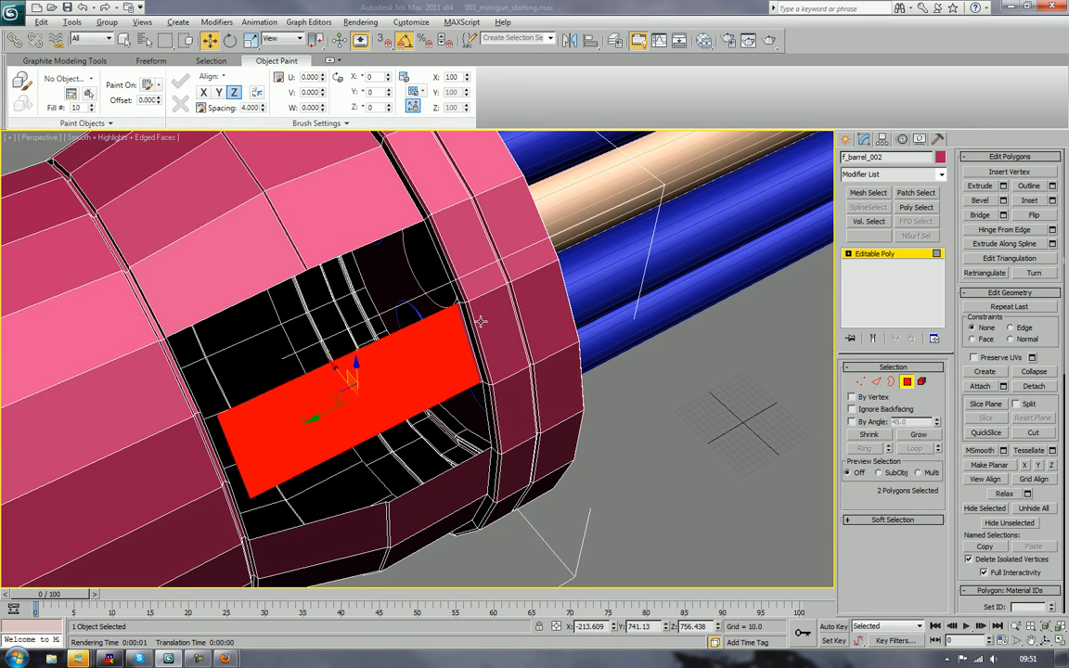
pyautogui.keyDown('alt'); pyautogui.moveTo(480, 321); pyautogui.dragTo(516, 322, button='middle'); pyautogui.keyUp('alt')
pyautogui.click(980, 186)
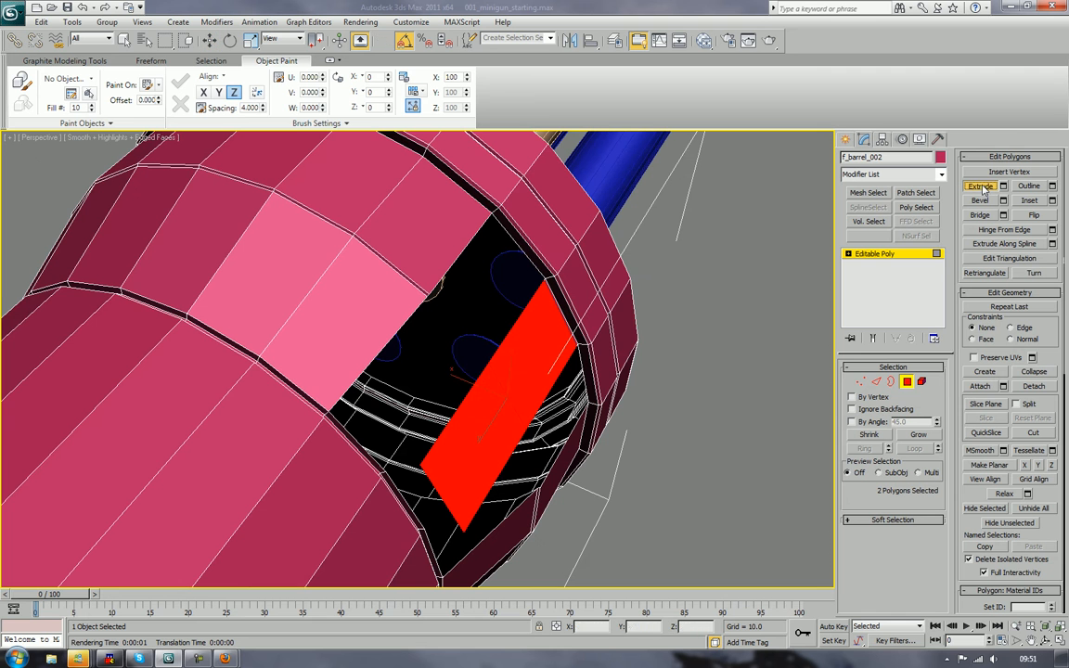
pyautogui.moveTo(453, 430); pyautogui.dragTo(475, 391)
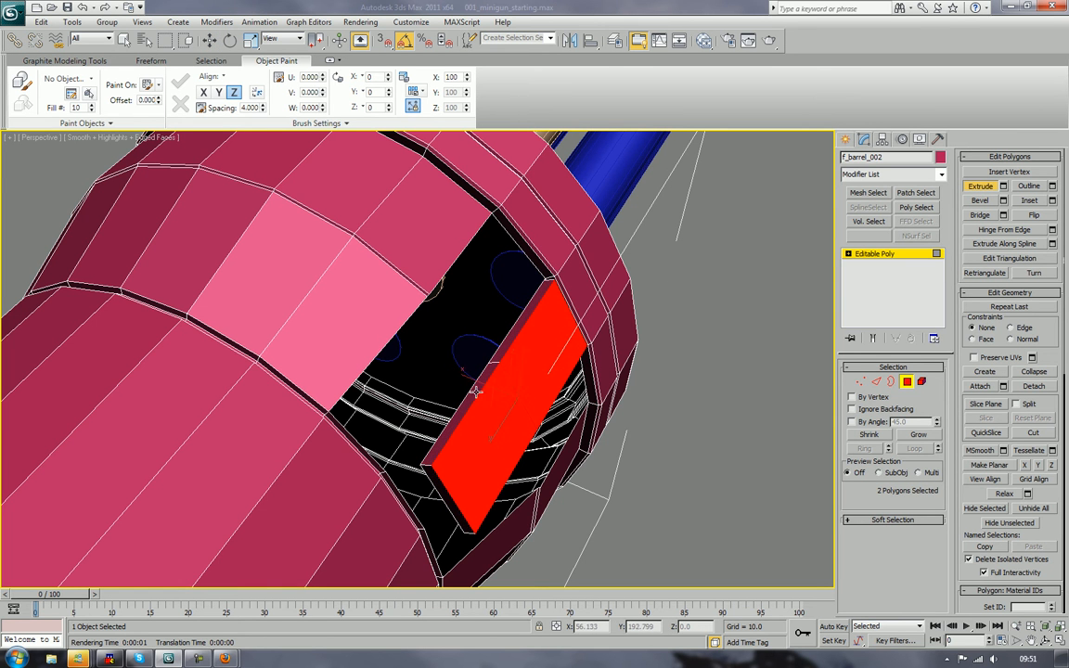
# Step: Extrude the four side polygons along both long sides of the raised tab outward to widen it into a cover plate
pyautogui.click(527, 317)
pyautogui.keyDown('ctrl'); pyautogui.click(485, 376); pyautogui.keyUp('ctrl')
pyautogui.keyDown('alt'); pyautogui.moveTo(527, 380); pyautogui.dragTo(475, 175, button='middle'); pyautogui.keyUp('alt')
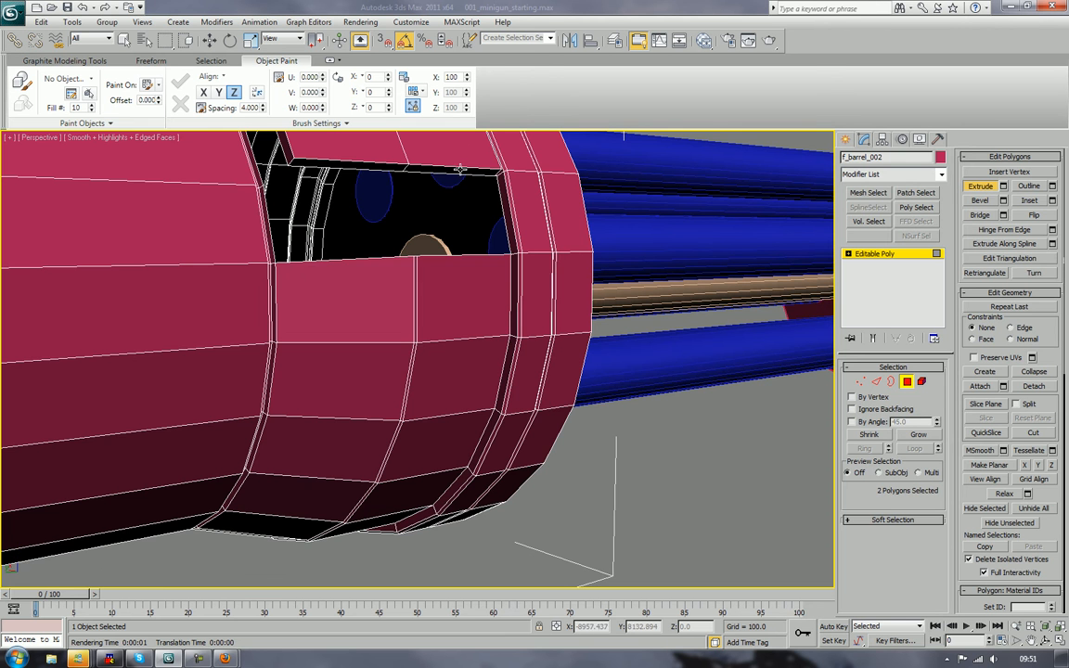
pyautogui.keyDown('ctrl'); pyautogui.click(460, 169); pyautogui.keyUp('ctrl')
pyautogui.keyDown('ctrl'); pyautogui.click(343, 165); pyautogui.keyUp('ctrl')
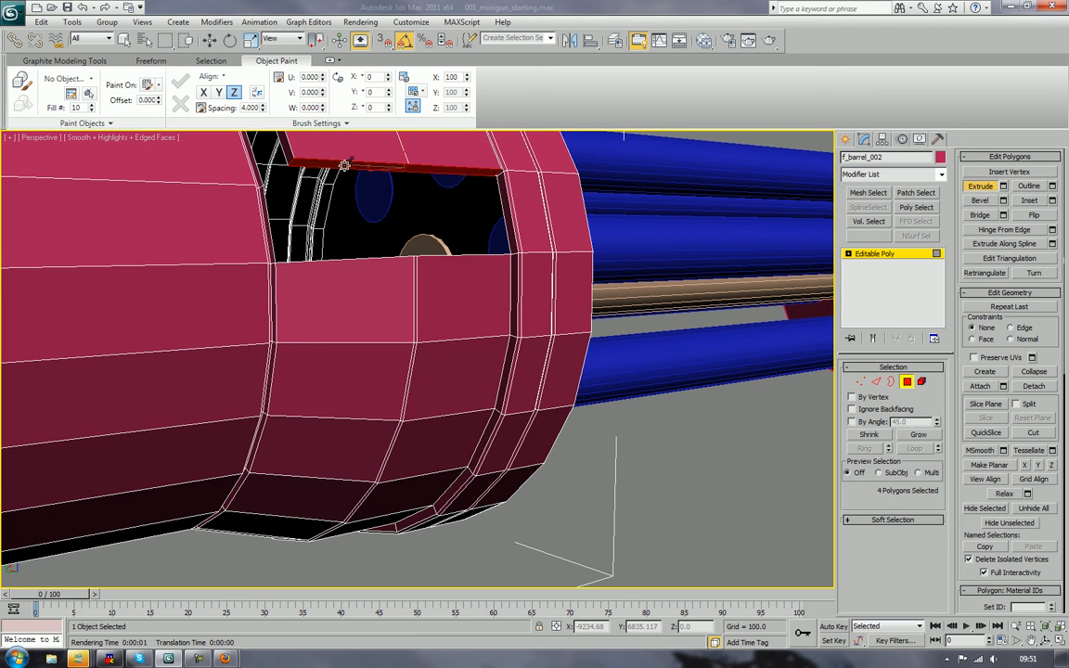
pyautogui.keyDown('alt'); pyautogui.moveTo(380, 130); pyautogui.dragTo(462, 329, button='middle'); pyautogui.keyUp('alt')
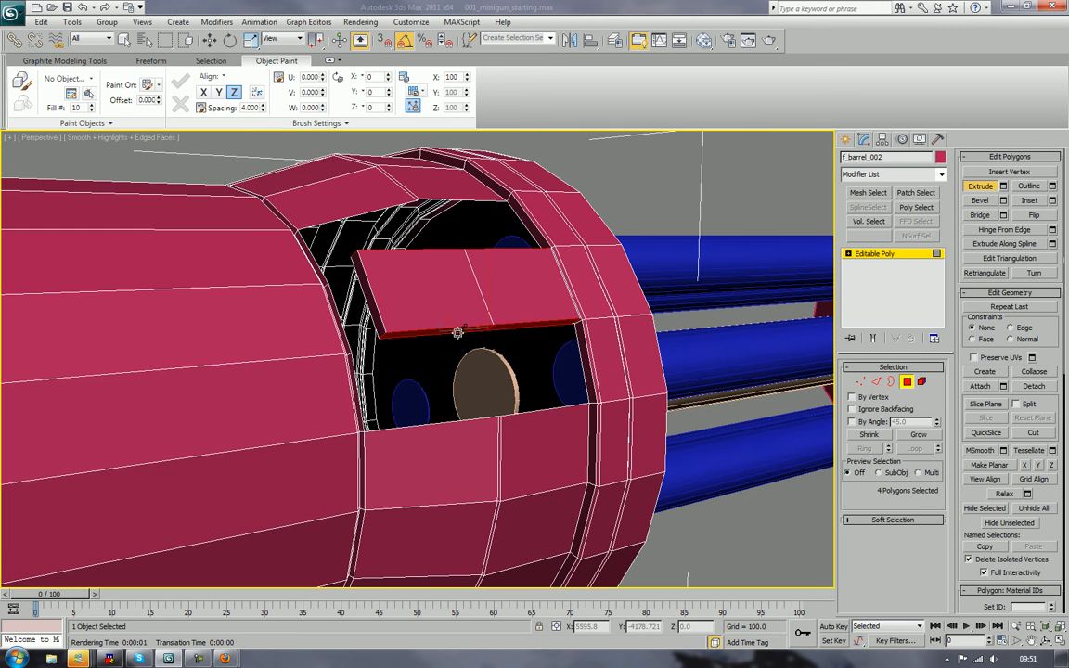
pyautogui.moveTo(457, 332); pyautogui.dragTo(522, 112)
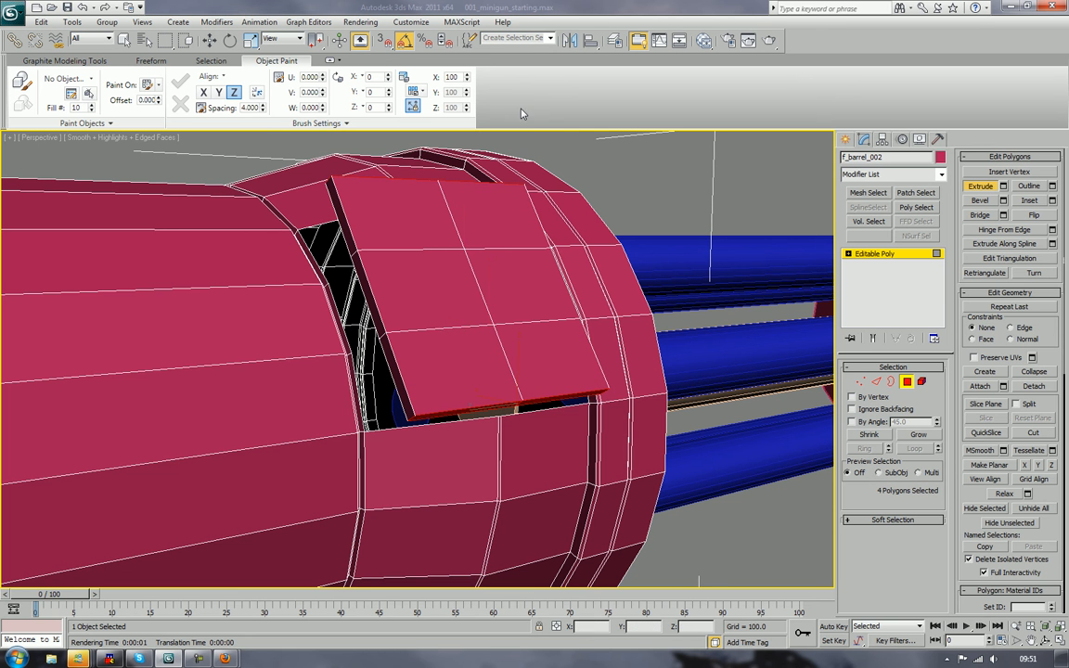
# Step: Delete the inward-facing polygons along the upper long side of the cover plate
pyautogui.keyDown('alt'); pyautogui.moveTo(689, 234); pyautogui.dragTo(699, 266, button='middle'); pyautogui.keyUp('alt')
pyautogui.keyDown('alt'); pyautogui.moveTo(710, 243); pyautogui.dragTo(545, 334, button='middle'); pyautogui.keyUp('alt')
pyautogui.scroll(3, 492, 301)
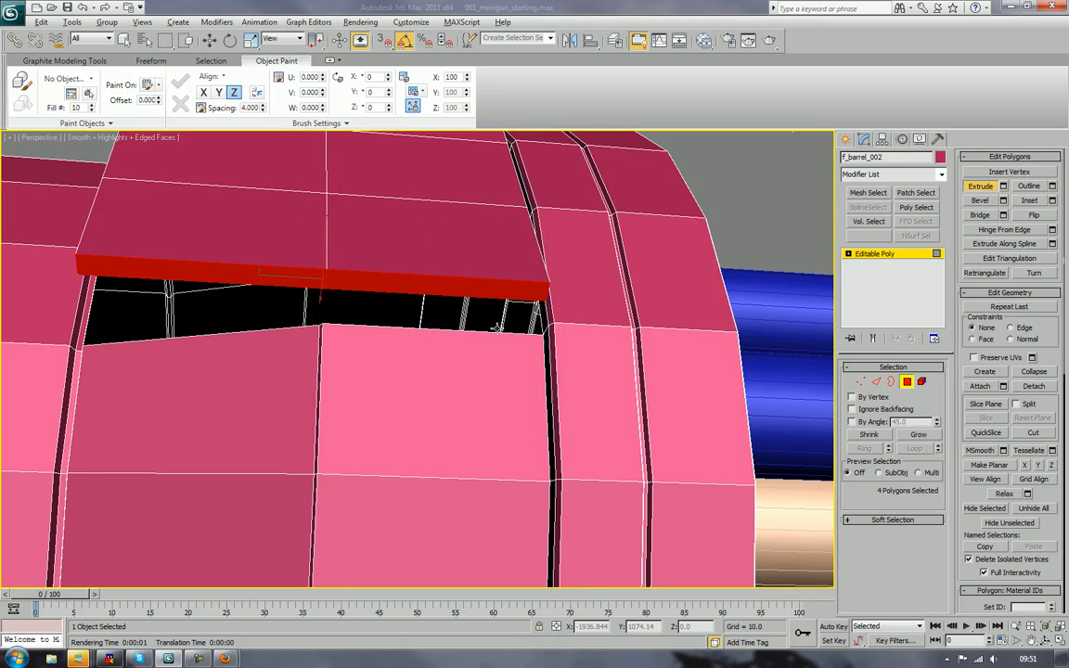
pyautogui.keyDown('alt'); pyautogui.moveTo(447, 295); pyautogui.dragTo(514, 314, button='middle'); pyautogui.keyUp('alt')
pyautogui.keyDown('alt'); pyautogui.moveTo(596, 265); pyautogui.dragTo(663, 281, button='middle'); pyautogui.keyUp('alt')
pyautogui.keyDown('alt'); pyautogui.moveTo(564, 227); pyautogui.dragTo(642, 307, button='middle'); pyautogui.keyUp('alt')
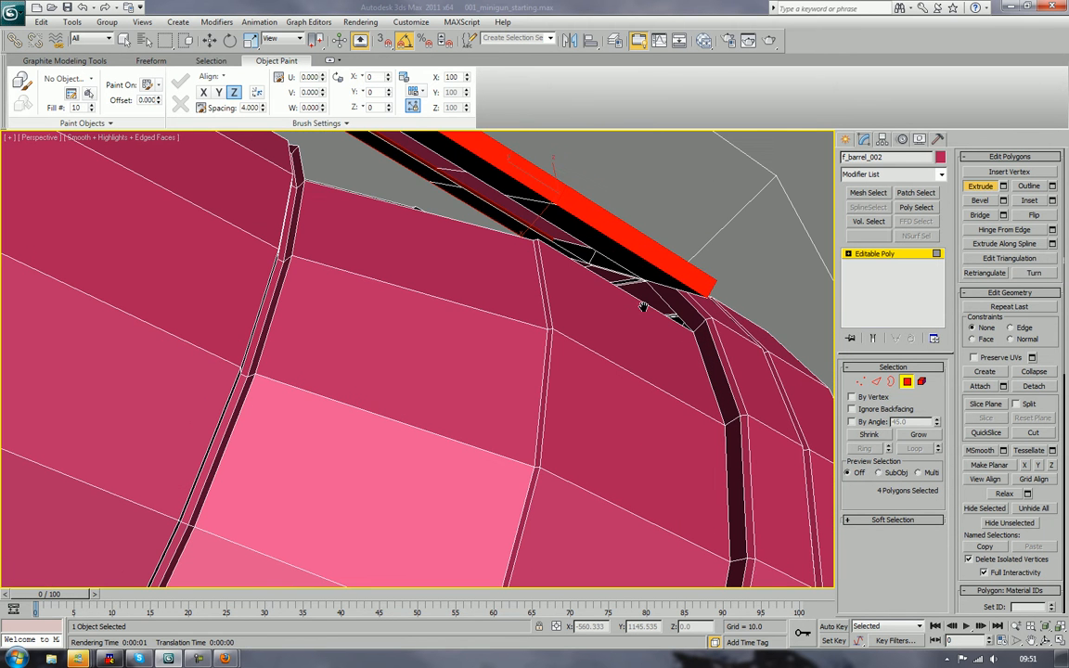
pyautogui.keyDown('alt'); pyautogui.click(626, 260); pyautogui.keyUp('alt')
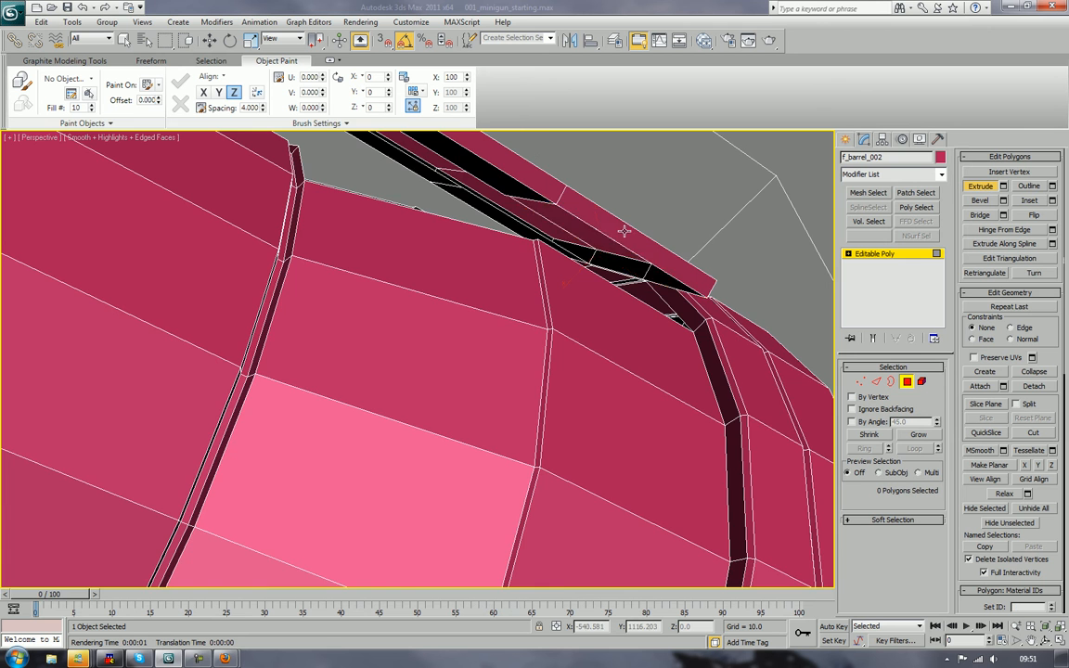
pyautogui.keyDown('alt'); pyautogui.moveTo(627, 260); pyautogui.dragTo(470, 205, button='middle'); pyautogui.keyUp('alt')
pyautogui.keyDown('alt'); pyautogui.moveTo(372, 294); pyautogui.dragTo(452, 344, button='middle'); pyautogui.keyUp('alt')
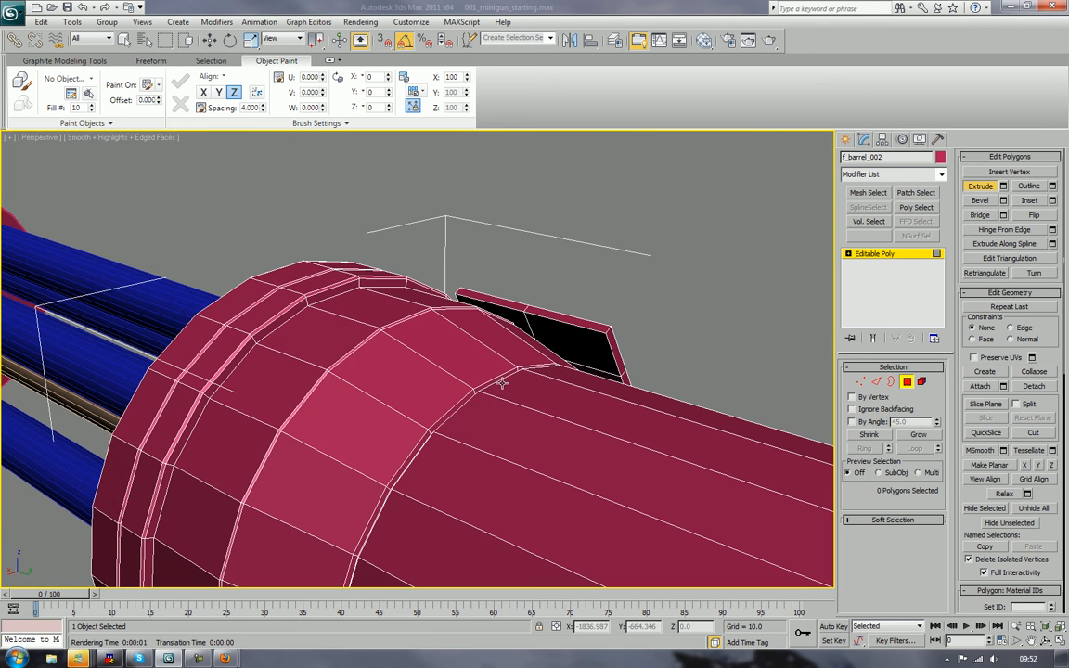
pyautogui.click(544, 324)
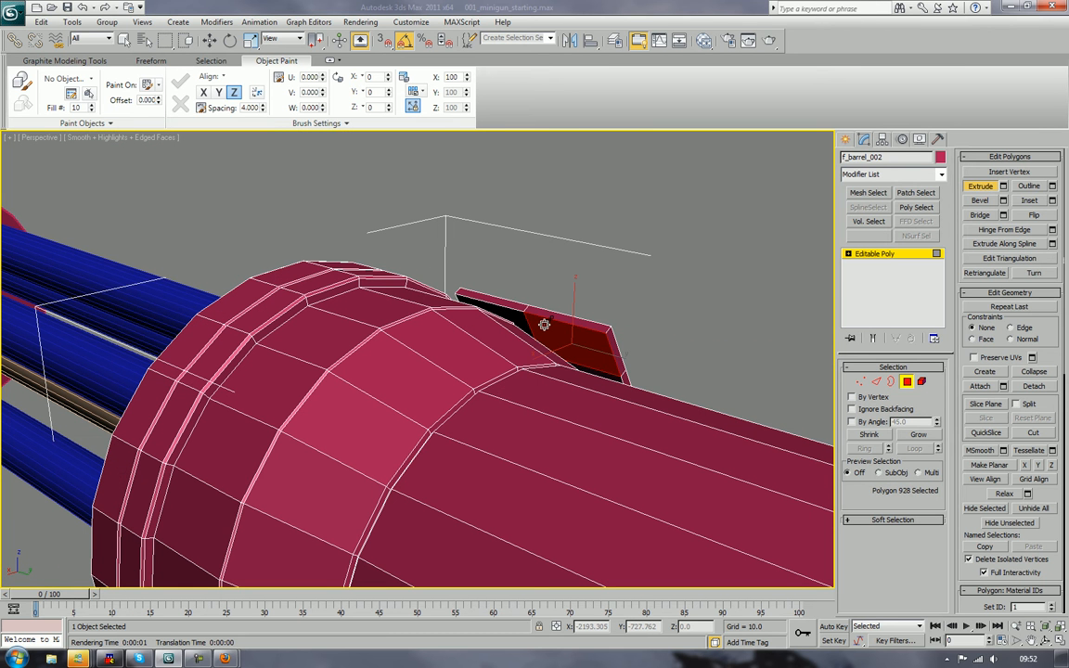
pyautogui.keyDown('alt'); pyautogui.click(544, 323); pyautogui.keyUp('alt')
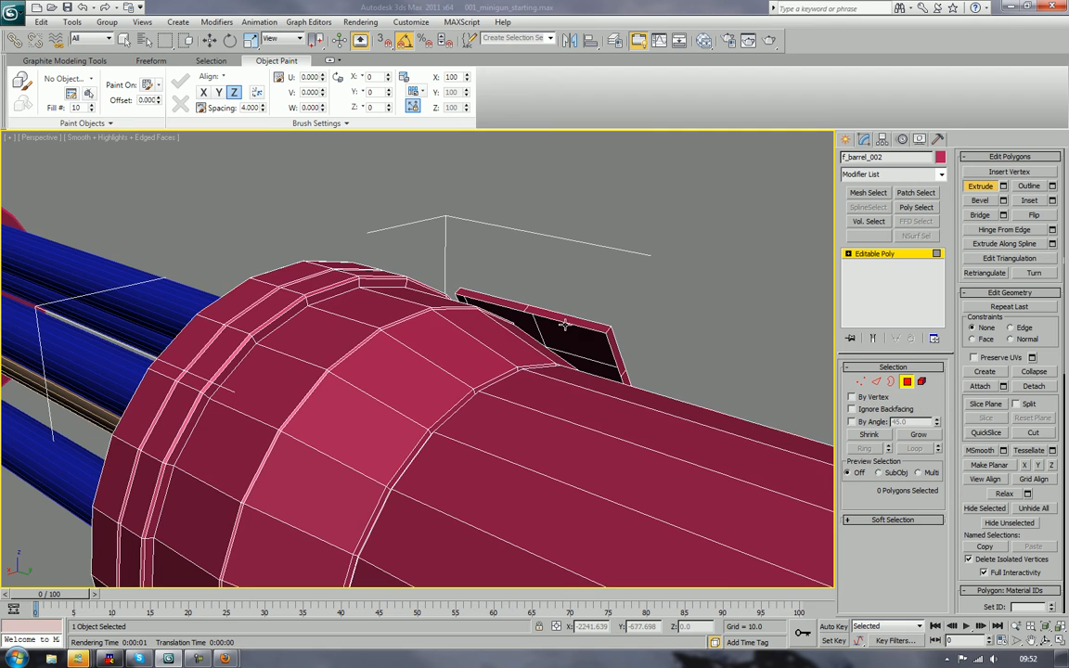
# Step: Delete the inward-facing polygons along the lower long side of the cover plate
pyautogui.keyDown('alt'); pyautogui.moveTo(659, 332); pyautogui.dragTo(474, 205, button='middle'); pyautogui.keyUp('alt')
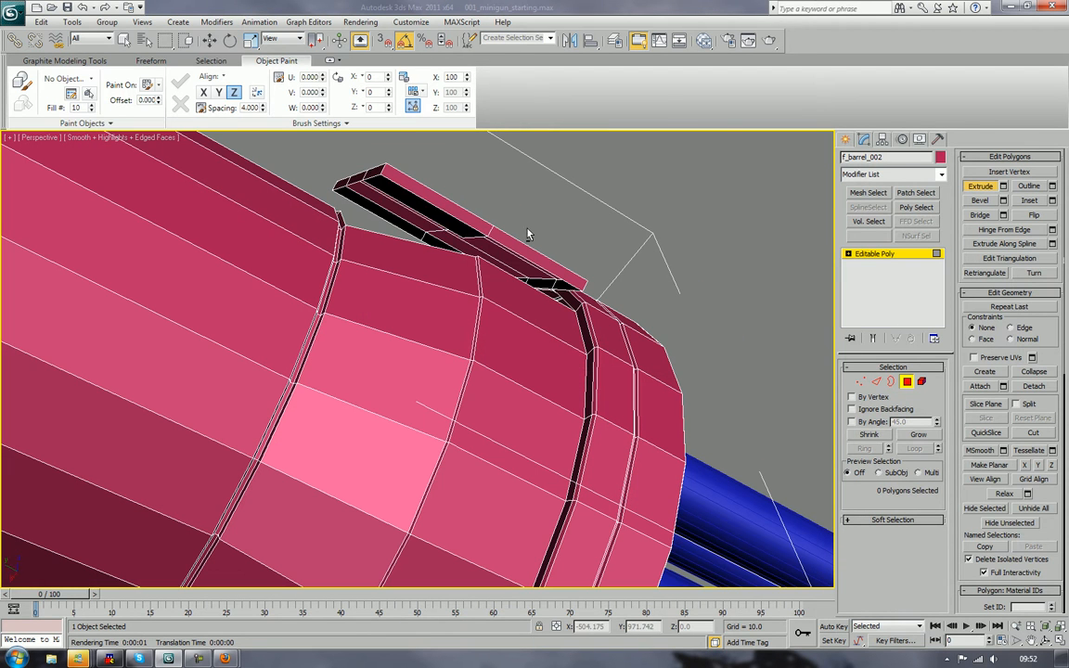
pyautogui.click(463, 229)
pyautogui.keyDown('alt'); pyautogui.click(464, 230); pyautogui.keyUp('alt')
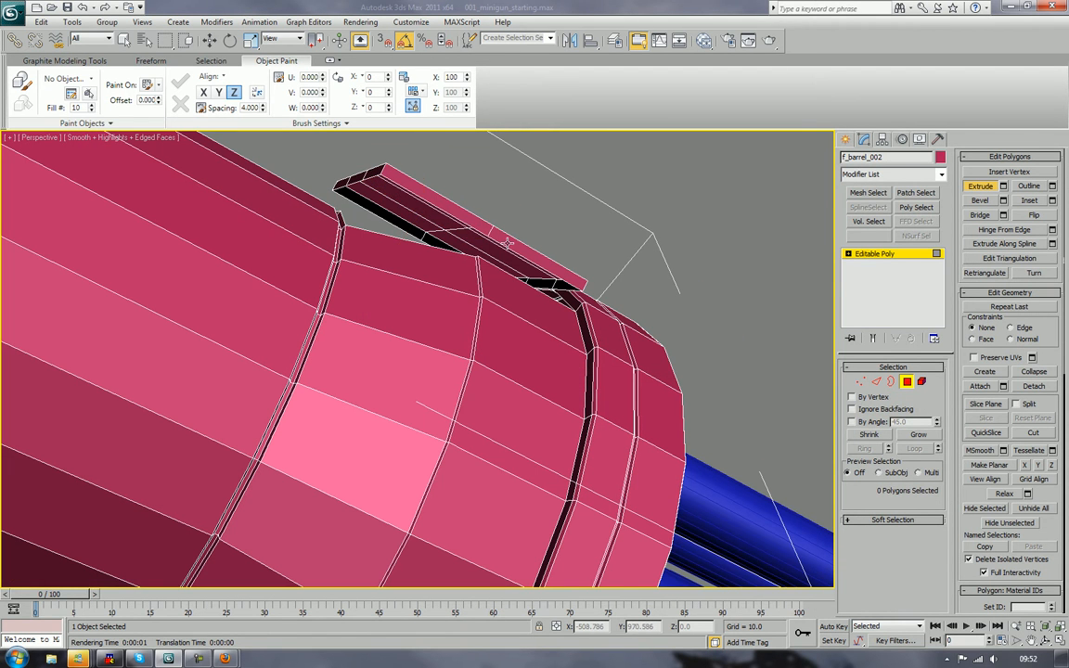
# Step: Target-weld the cover plate's lower front corner vertex to the front corner of the opening beside the ring
pyautogui.keyDown('alt'); pyautogui.moveTo(463, 229); pyautogui.dragTo(560, 294, button='middle'); pyautogui.keyUp('alt')
pyautogui.scroll(3, 670, 336)
pyautogui.keyDown('alt'); pyautogui.moveTo(669, 336); pyautogui.dragTo(561, 362, button='middle'); pyautogui.keyUp('alt')
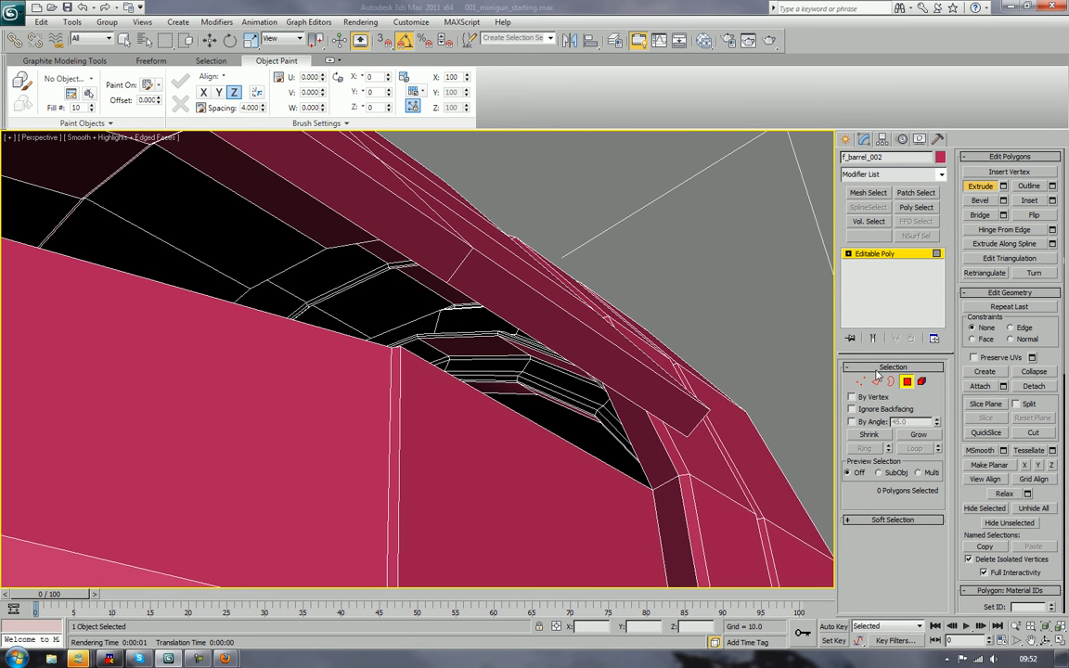
pyautogui.press('1')
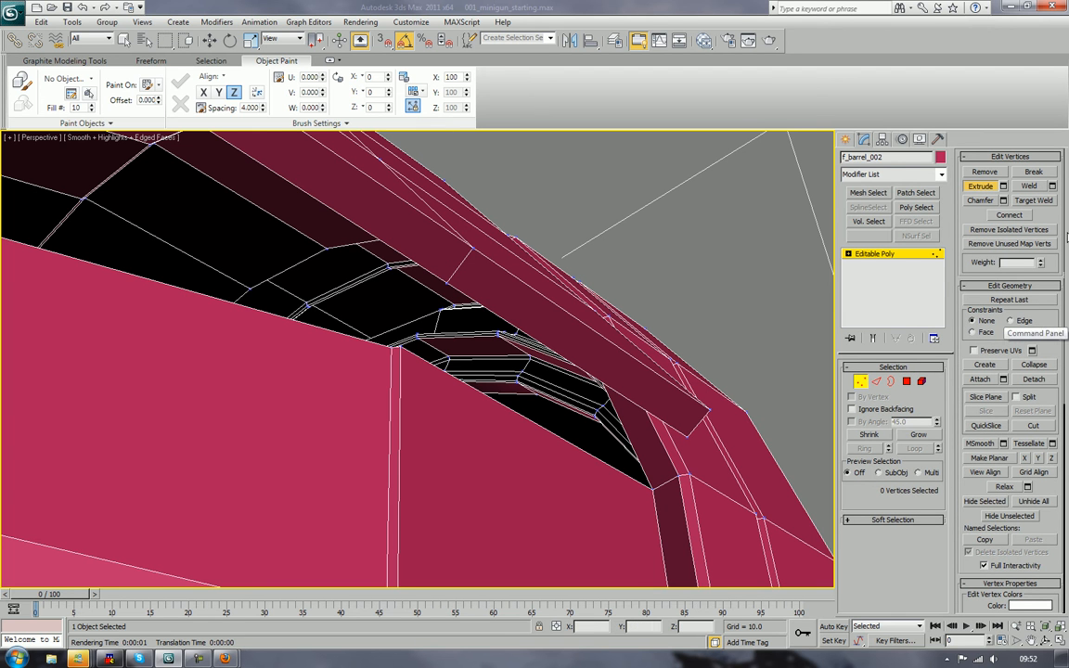
pyautogui.click(1032, 202)
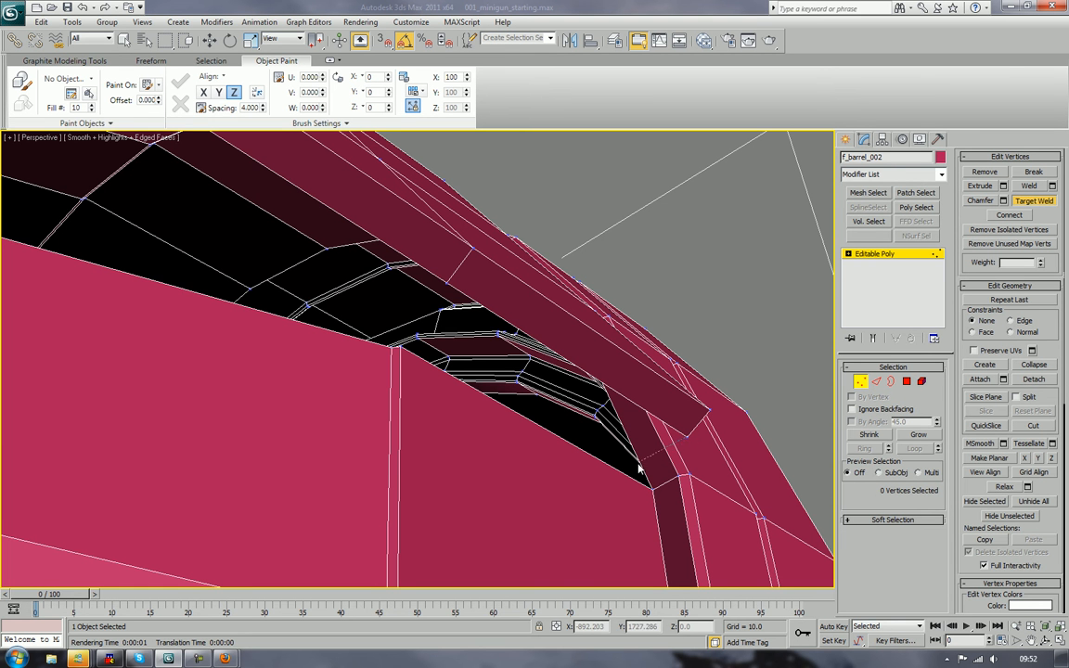
pyautogui.click(653, 489)
pyautogui.scroll(-3, 686, 390)
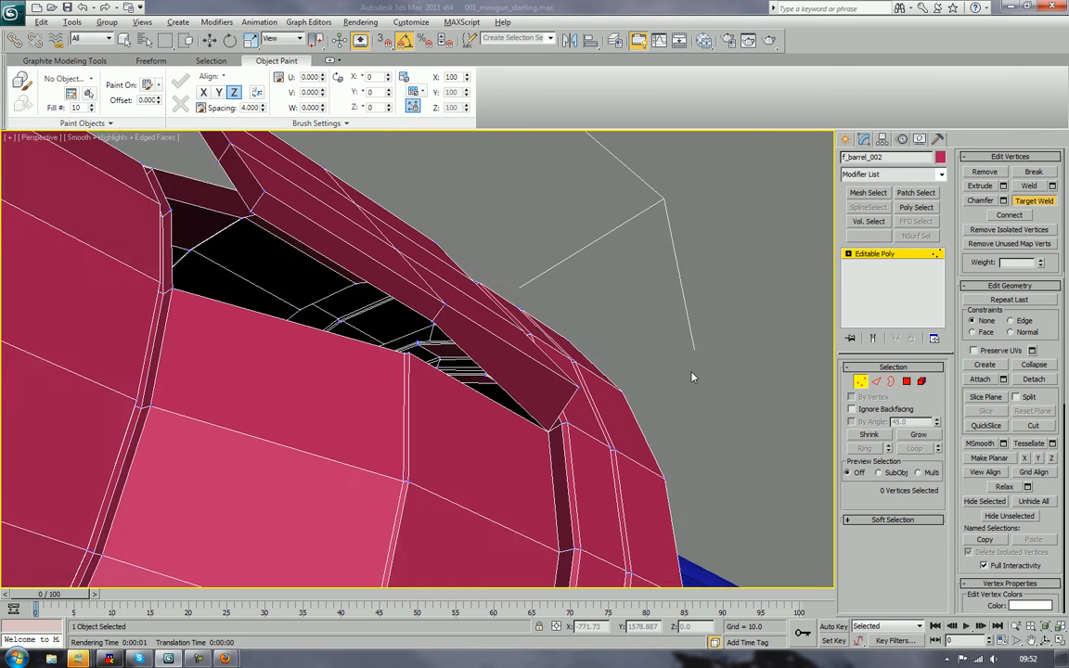
# Step: Target-weld the cover plate's upper front corner and upper middle vertices to the matching vertices on the opening's upper edge
pyautogui.keyDown('alt'); pyautogui.moveTo(691, 378); pyautogui.dragTo(768, 485, button='middle'); pyautogui.keyUp('alt')
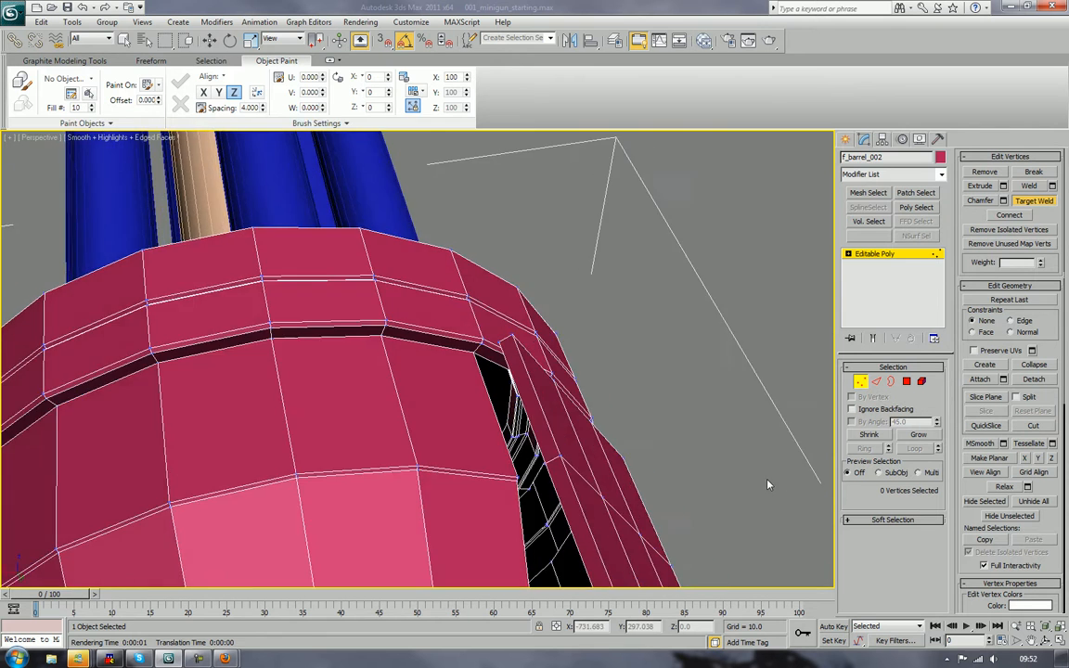
pyautogui.scroll(4, 768, 485)
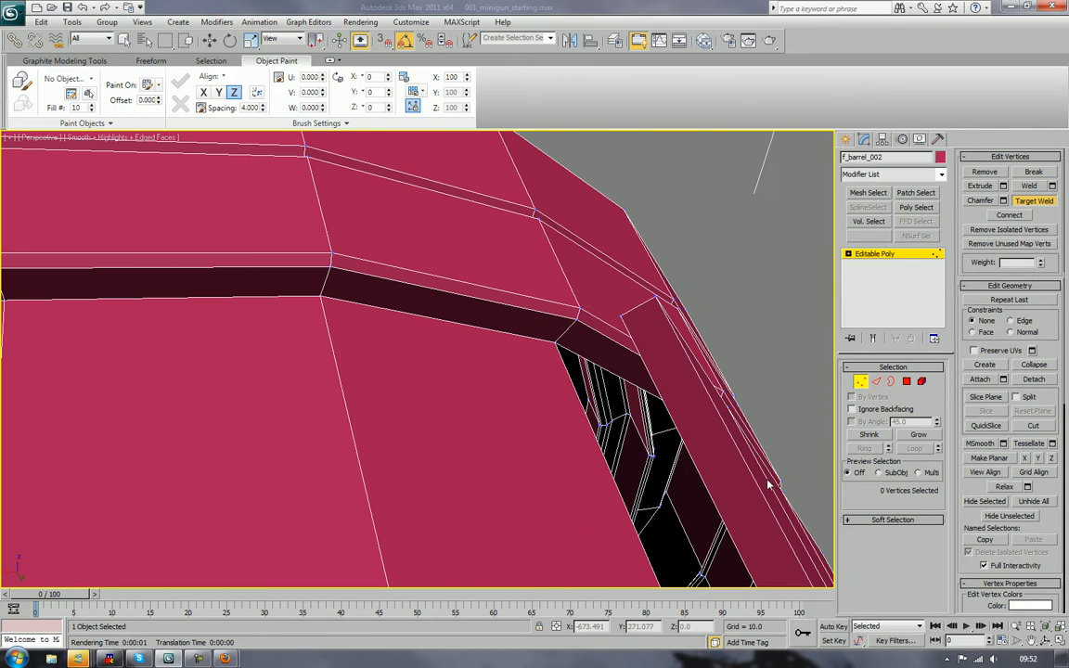
pyautogui.click(556, 344)
pyautogui.scroll(-2, 633, 351)
pyautogui.keyDown('alt'); pyautogui.moveTo(625, 376); pyautogui.dragTo(600, 363, button='middle'); pyautogui.keyUp('alt')
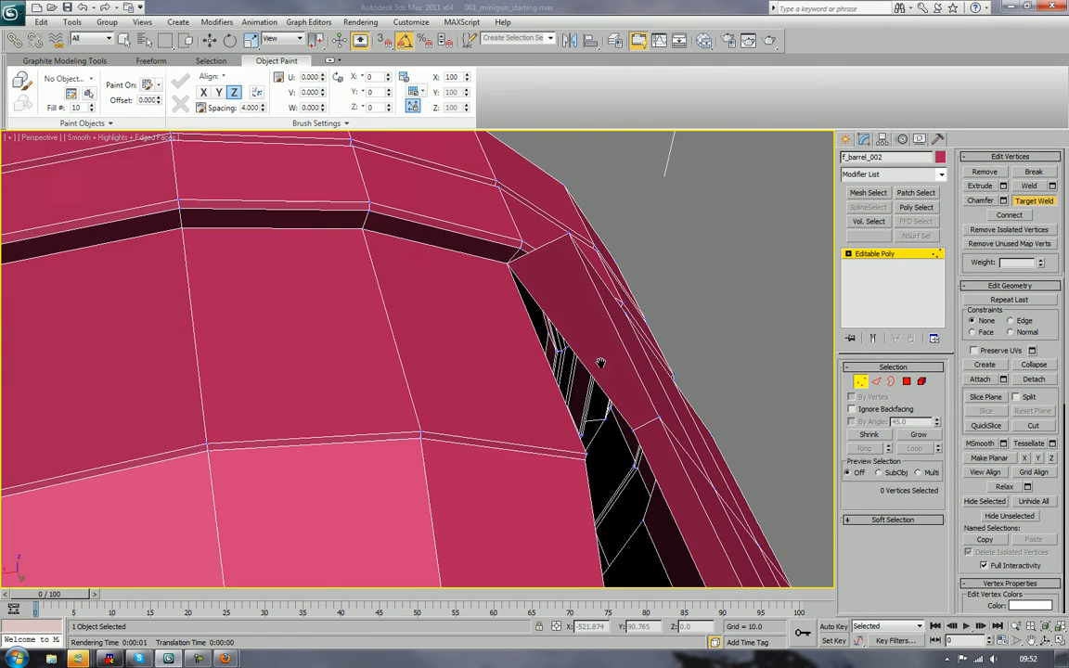
pyautogui.scroll(-2, 601, 358)
pyautogui.scroll(4, 578, 416)
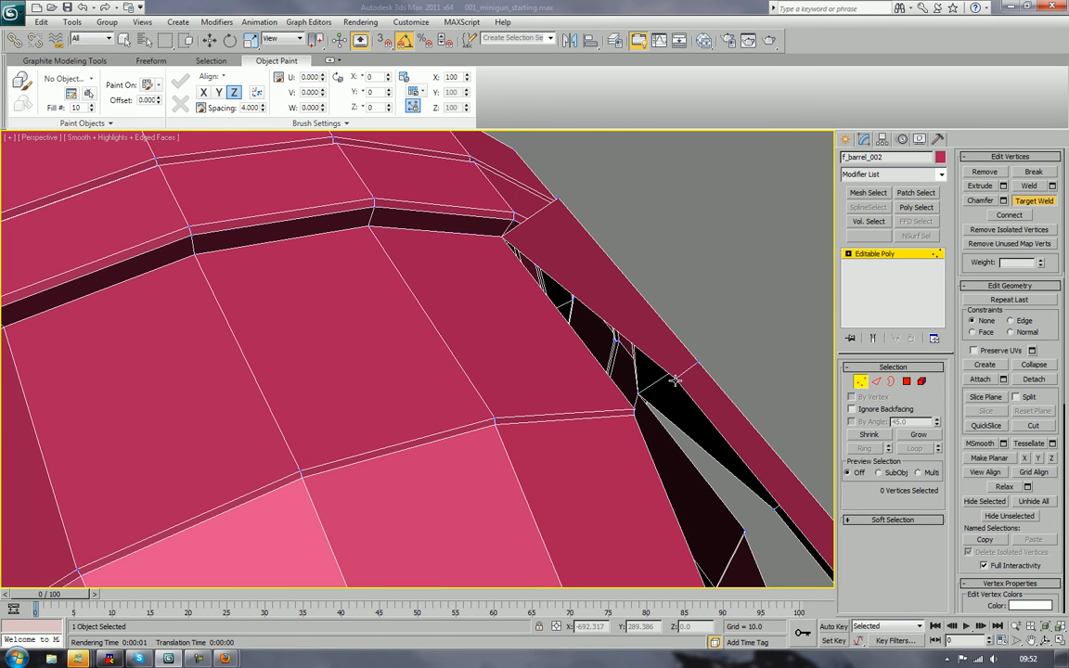
pyautogui.click(634, 408)
pyautogui.scroll(-2, 652, 411)
# Step: Target-weld the cover plate's lower middle vertex to the matching vertex on the opening's lower edge
pyautogui.keyDown('alt'); pyautogui.moveTo(651, 411); pyautogui.dragTo(504, 373, button='middle'); pyautogui.keyUp('alt')
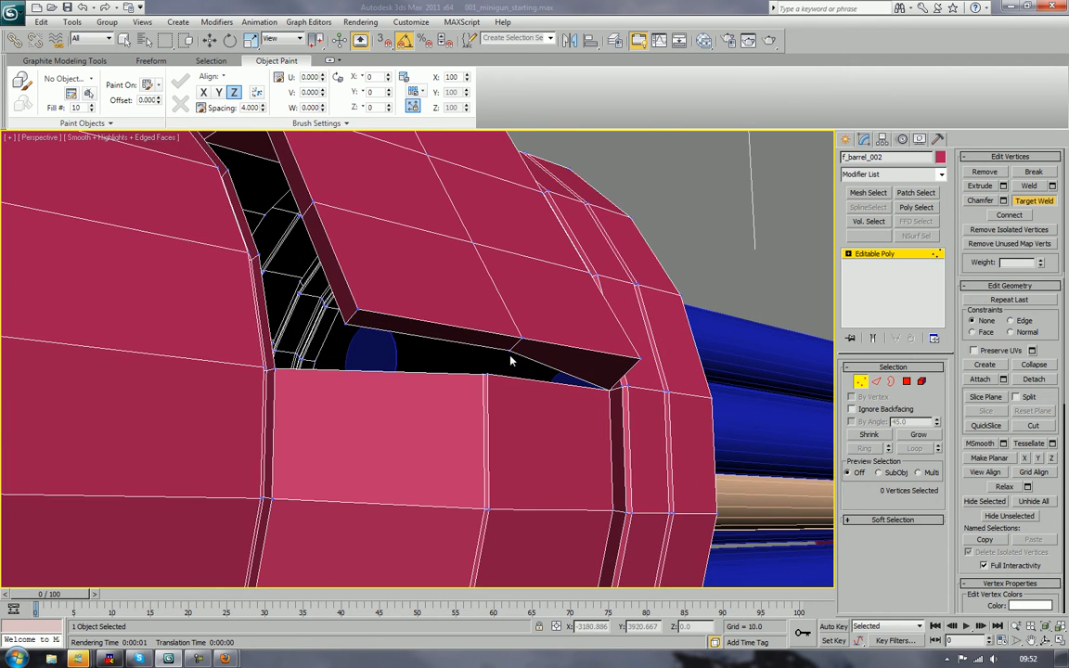
pyautogui.click(518, 338)
pyautogui.click(489, 373)
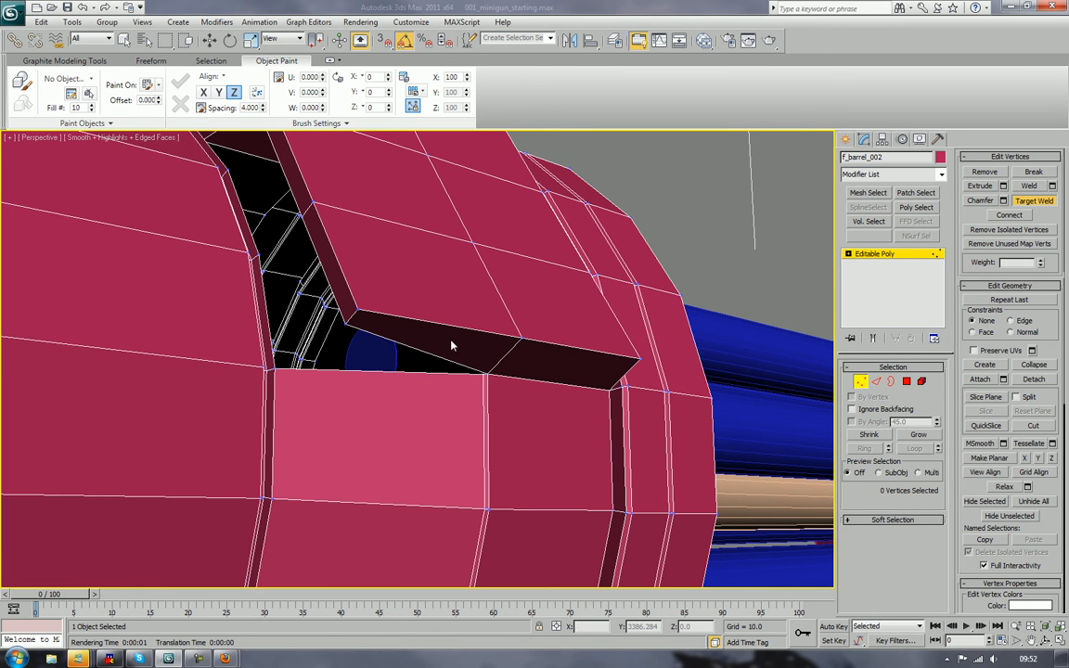
# Step: Target-weld the two inner vertices on the cover plate's rear edge to the adjacent vertices of the housing rim
pyautogui.keyDown('alt'); pyautogui.moveTo(471, 401); pyautogui.dragTo(518, 383, button='middle'); pyautogui.keyUp('alt')
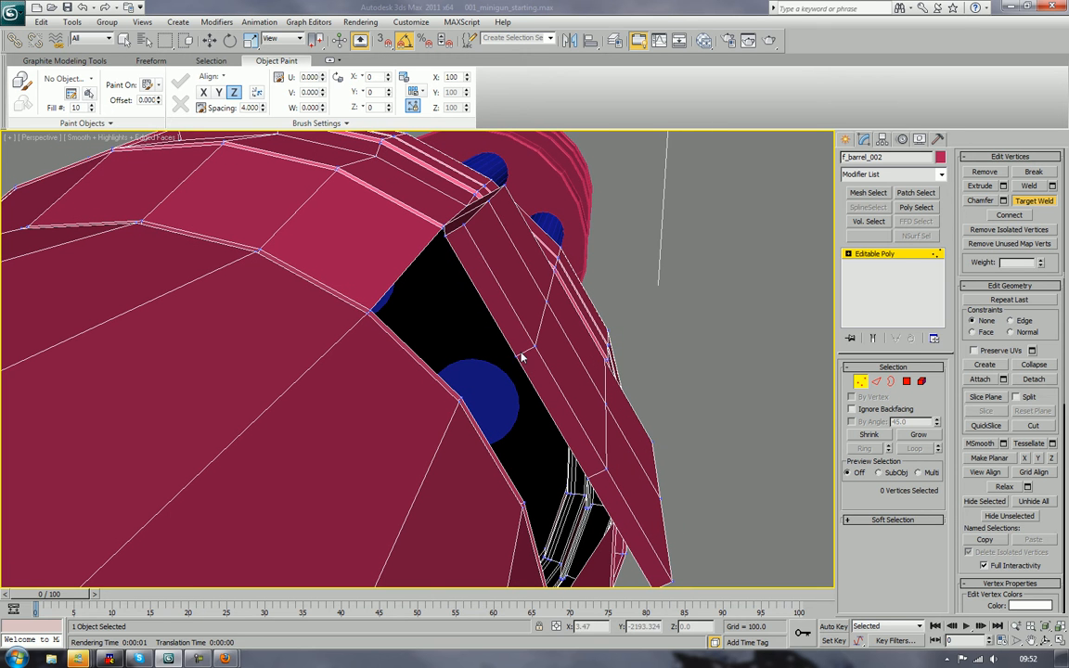
pyautogui.click(463, 397)
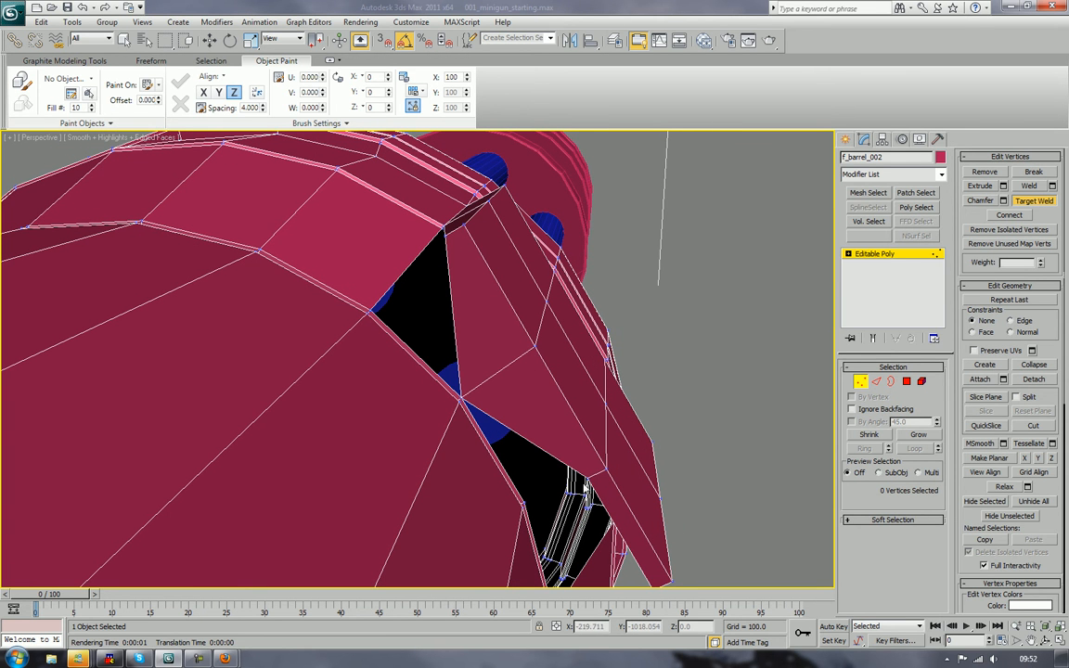
pyautogui.click(574, 488)
pyautogui.click(524, 502)
pyautogui.scroll(-5, 551, 507)
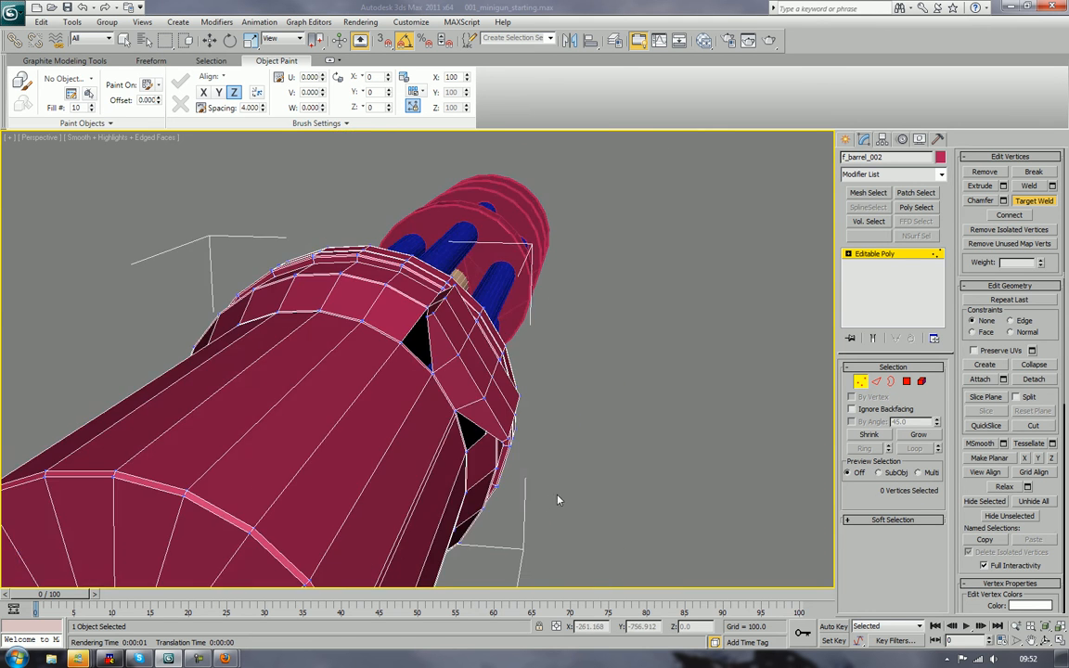
# Step: Bridge the cover plate's lower rear edge to the opening's lower edge to close part of the gap
pyautogui.keyDown('alt'); pyautogui.moveTo(558, 498); pyautogui.dragTo(494, 422, button='middle'); pyautogui.keyUp('alt')
pyautogui.scroll(3, 479, 488)
pyautogui.keyDown('alt'); pyautogui.moveTo(480, 489); pyautogui.dragTo(474, 397, button='middle'); pyautogui.keyUp('alt')
pyautogui.scroll(5, 460, 475)
pyautogui.scroll(3, 508, 375)
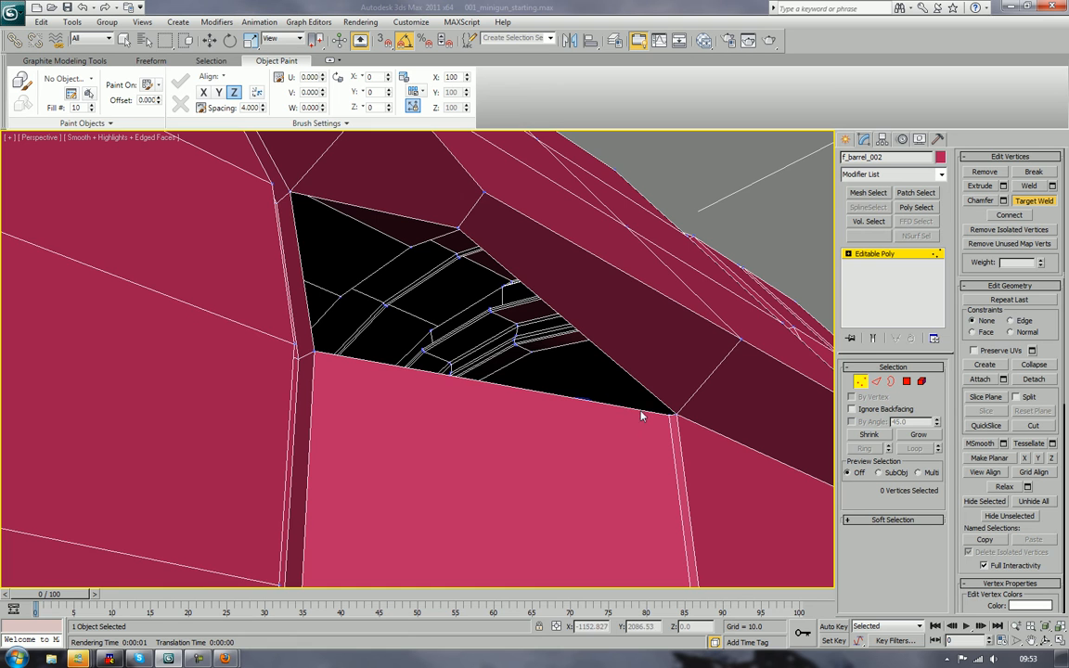
pyautogui.moveTo(593, 393); pyautogui.dragTo(590, 412, button='middle')
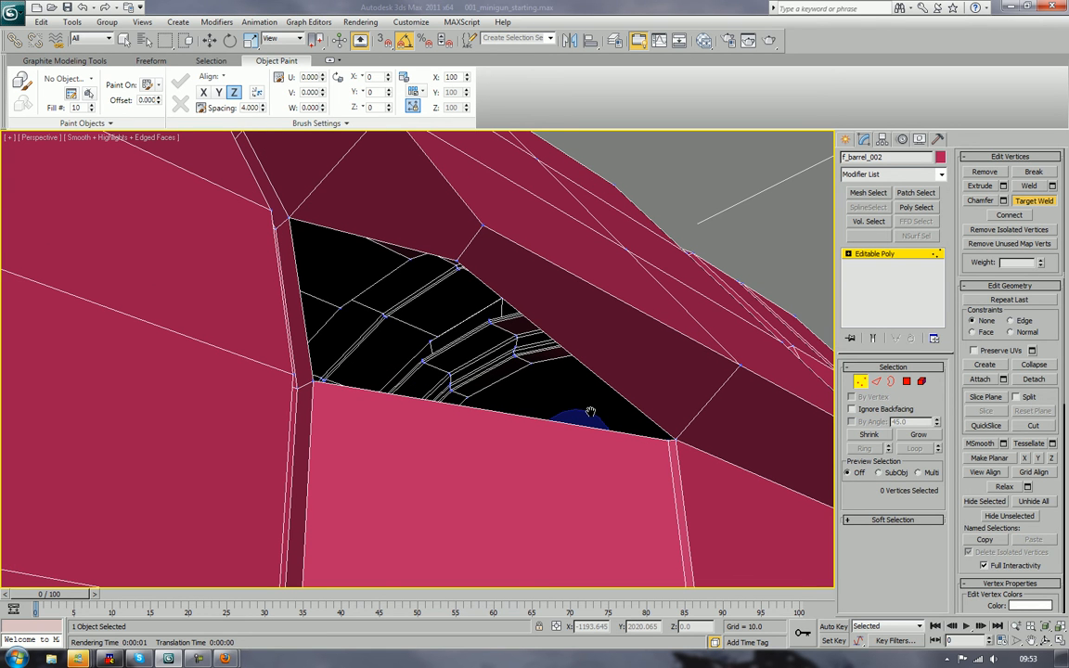
pyautogui.click(875, 381)
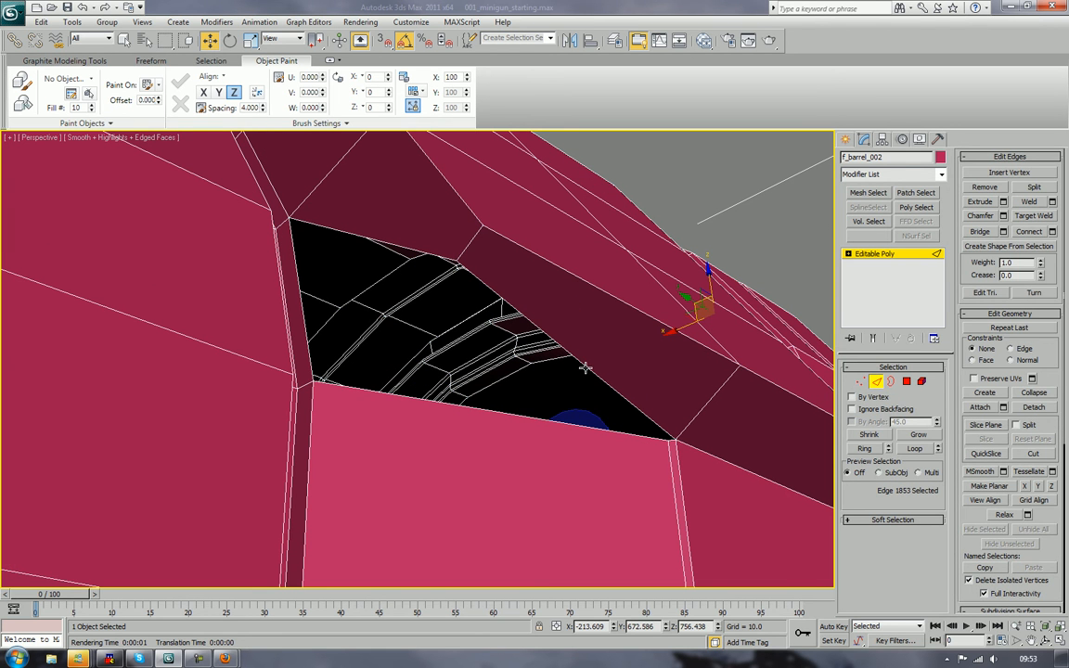
pyautogui.click(575, 424)
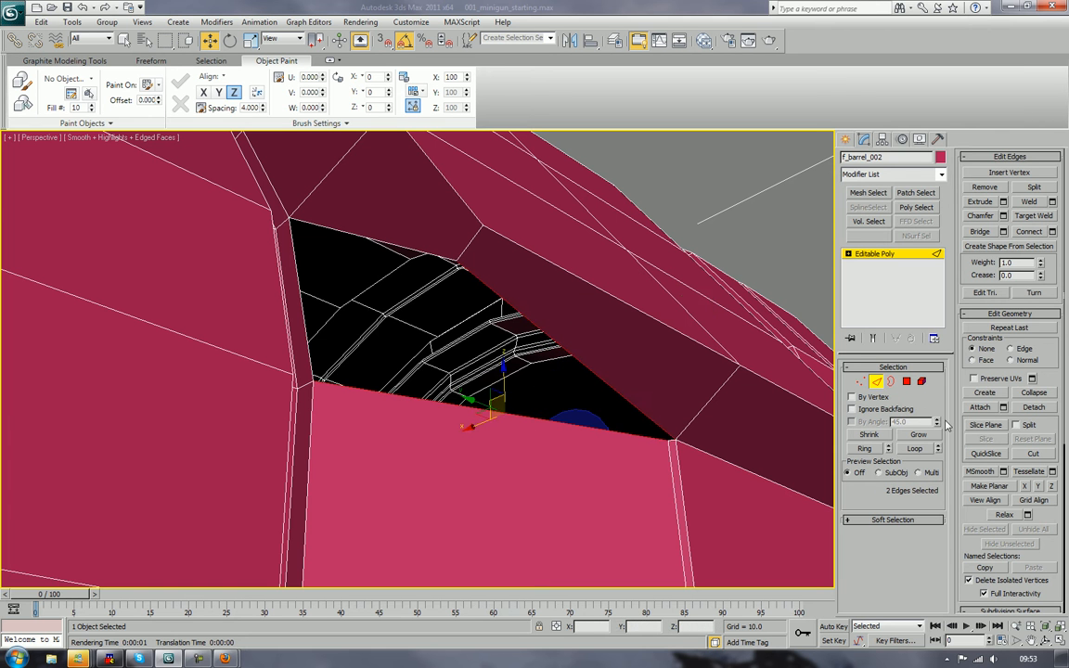
pyautogui.click(979, 231)
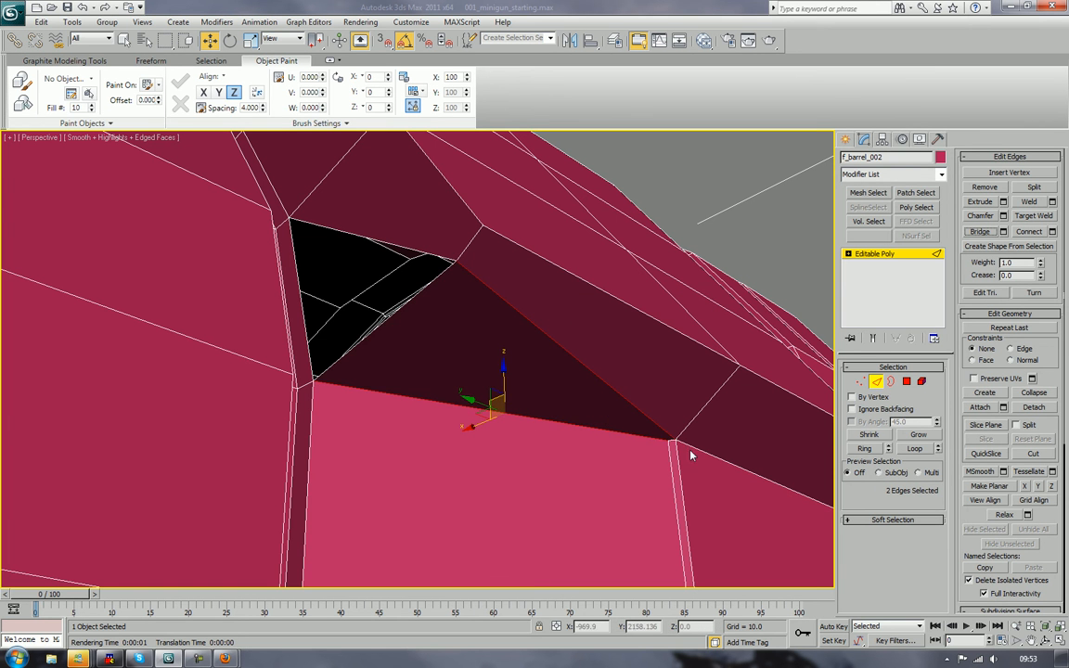
# Step: Bridge the matching pair of open edges between the cover plate and the opening on the upper side
pyautogui.keyDown('alt'); pyautogui.moveTo(522, 333); pyautogui.dragTo(631, 418, button='middle'); pyautogui.keyUp('alt')
pyautogui.click(660, 386)
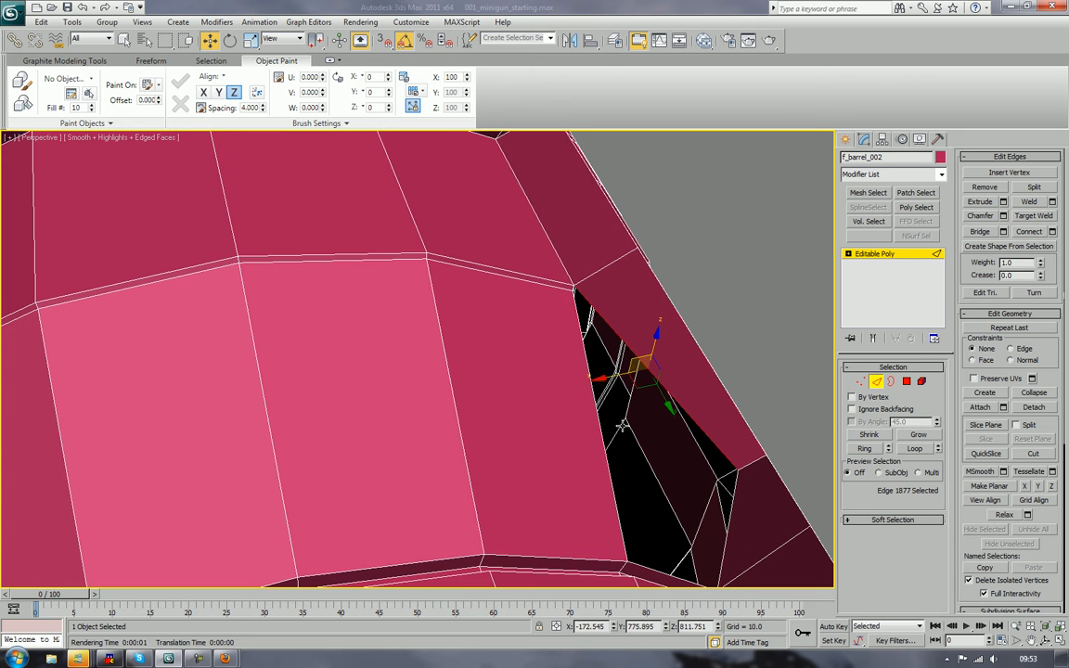
pyautogui.keyDown('ctrl'); pyautogui.click(606, 453); pyautogui.keyUp('ctrl')
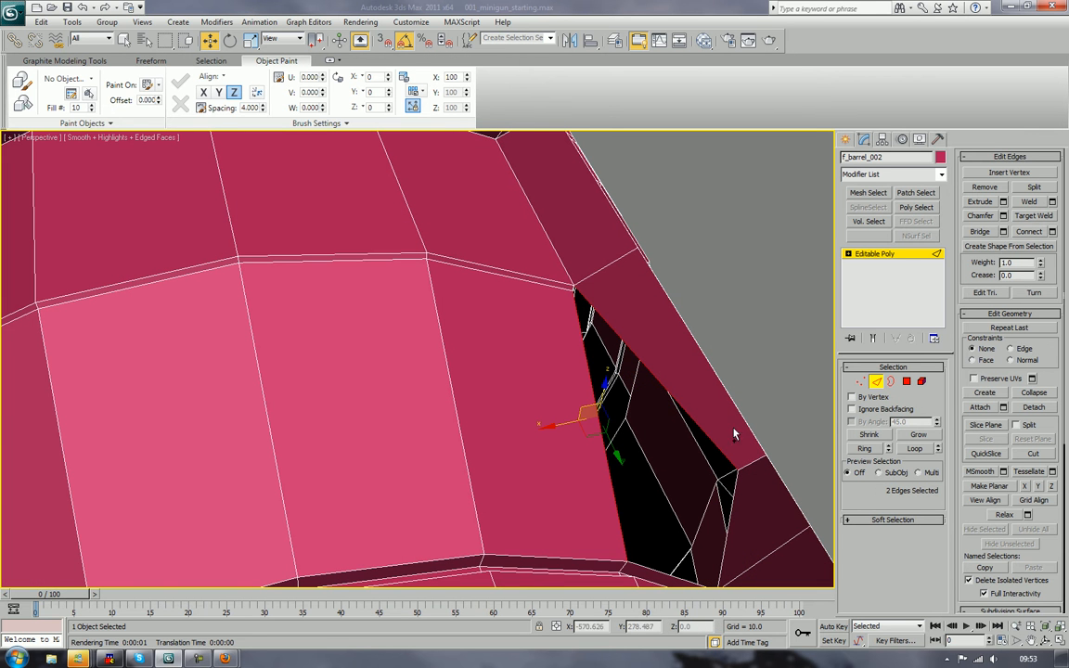
pyautogui.click(980, 232)
# Step: Connect the two cross edges of the middle polygon on the plate's rear face with one segment at a slide of 0
pyautogui.scroll(-1, 979, 234)
pyautogui.keyDown('alt'); pyautogui.moveTo(769, 340); pyautogui.dragTo(638, 270, button='middle'); pyautogui.keyUp('alt')
pyautogui.moveTo(583, 425); pyautogui.dragTo(543, 365, button='middle')
pyautogui.scroll(-2, 503, 252)
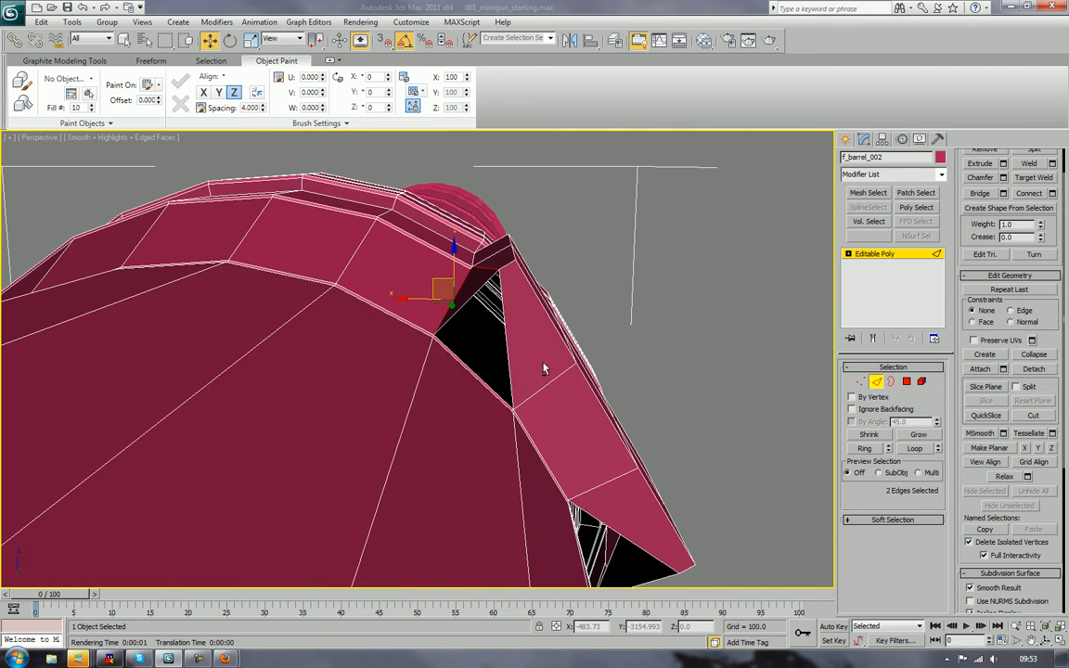
pyautogui.click(546, 384)
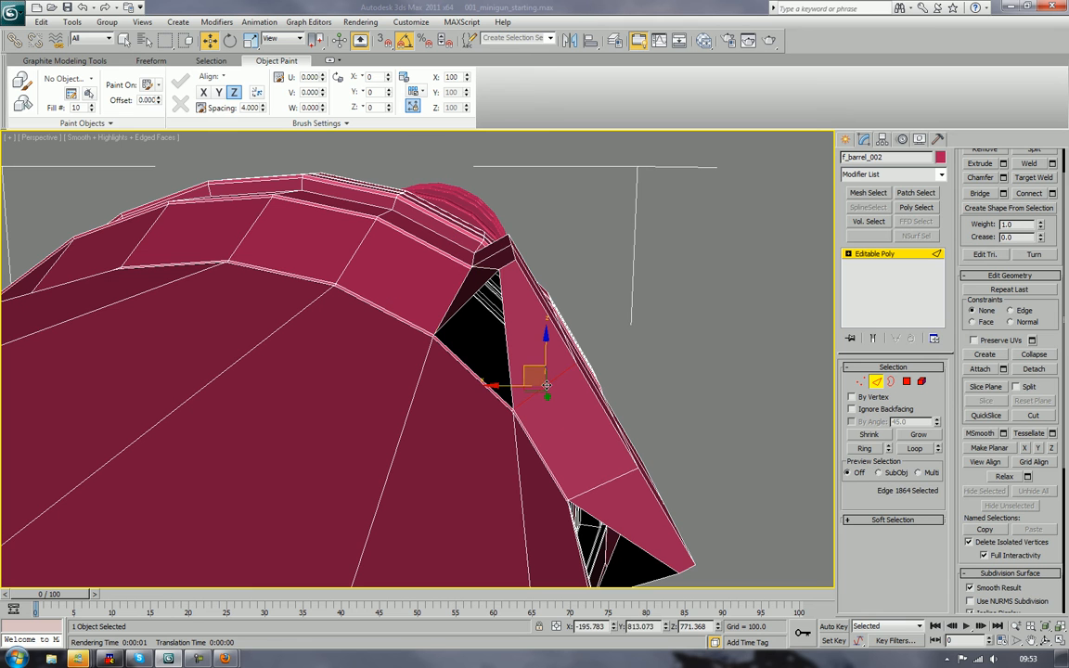
pyautogui.keyDown('ctrl'); pyautogui.click(599, 488); pyautogui.keyUp('ctrl')
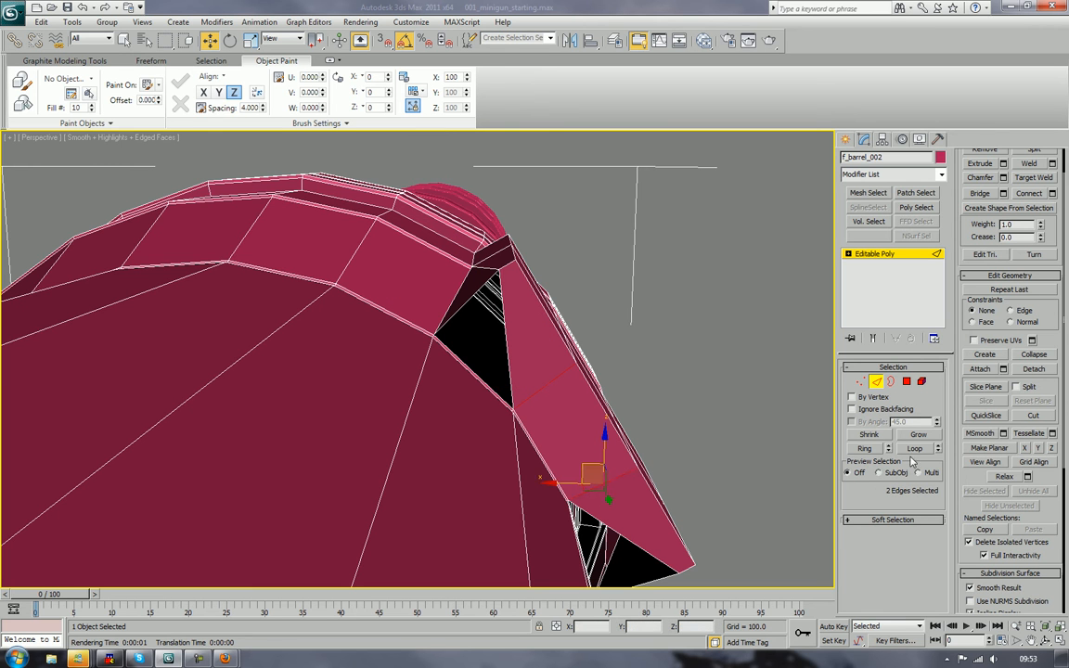
pyautogui.click(1052, 193)
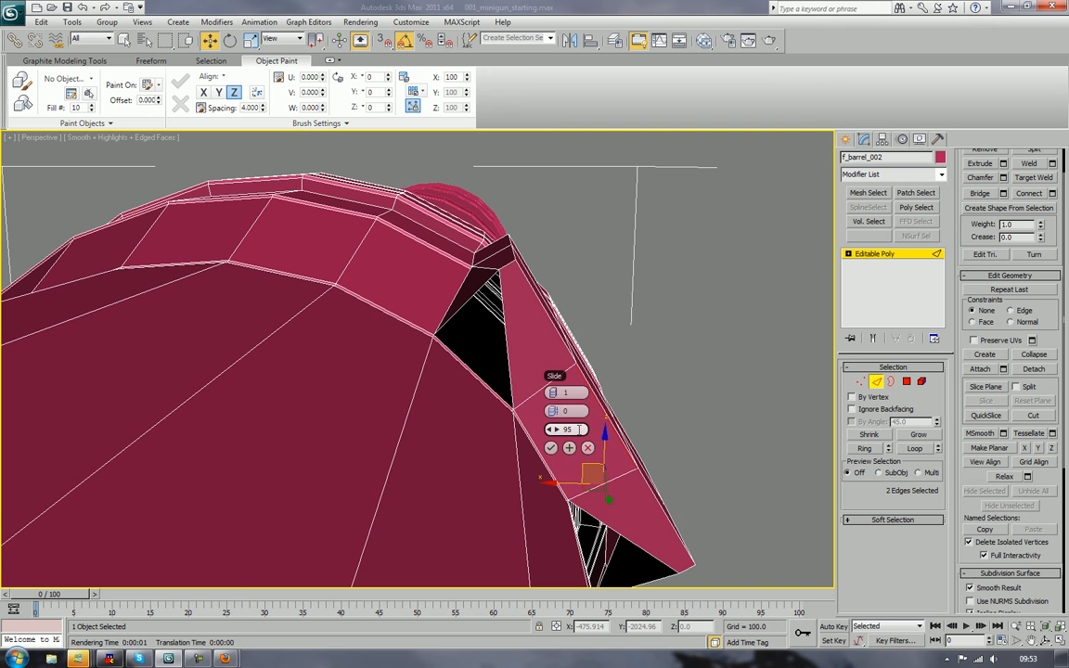
pyautogui.write('0')
pyautogui.press('Tab')
pyautogui.click(551, 448)
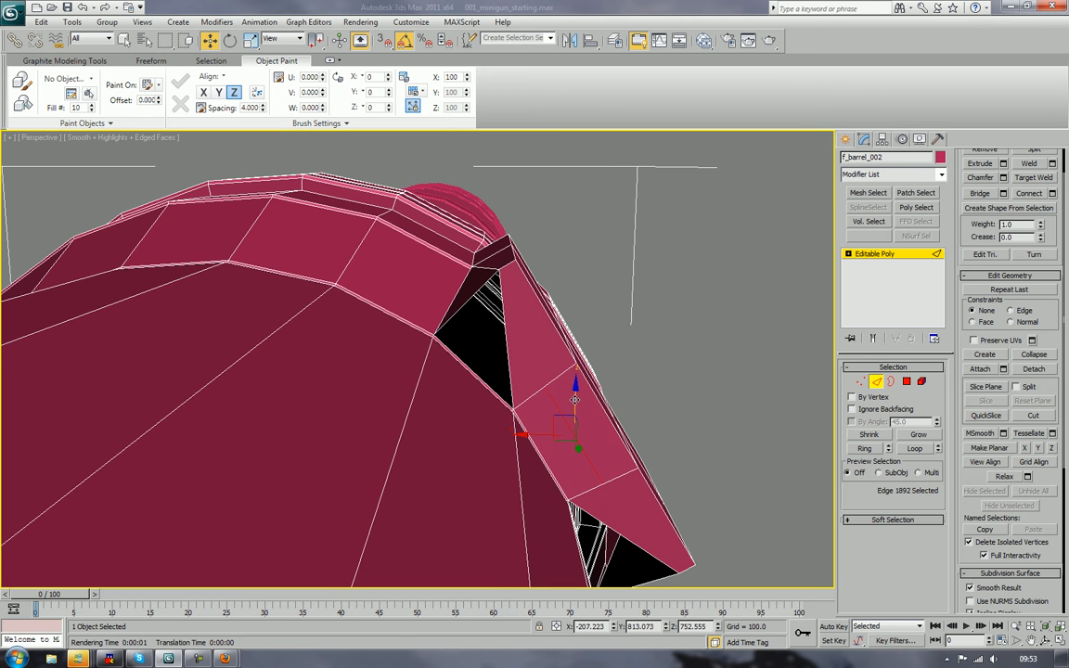
# Step: Delete the two bridged polygons above and below the split middle polygon on the cover plate's rear face
pyautogui.moveTo(601, 409); pyautogui.dragTo(584, 447, button='middle')
pyautogui.scroll(3, 596, 419)
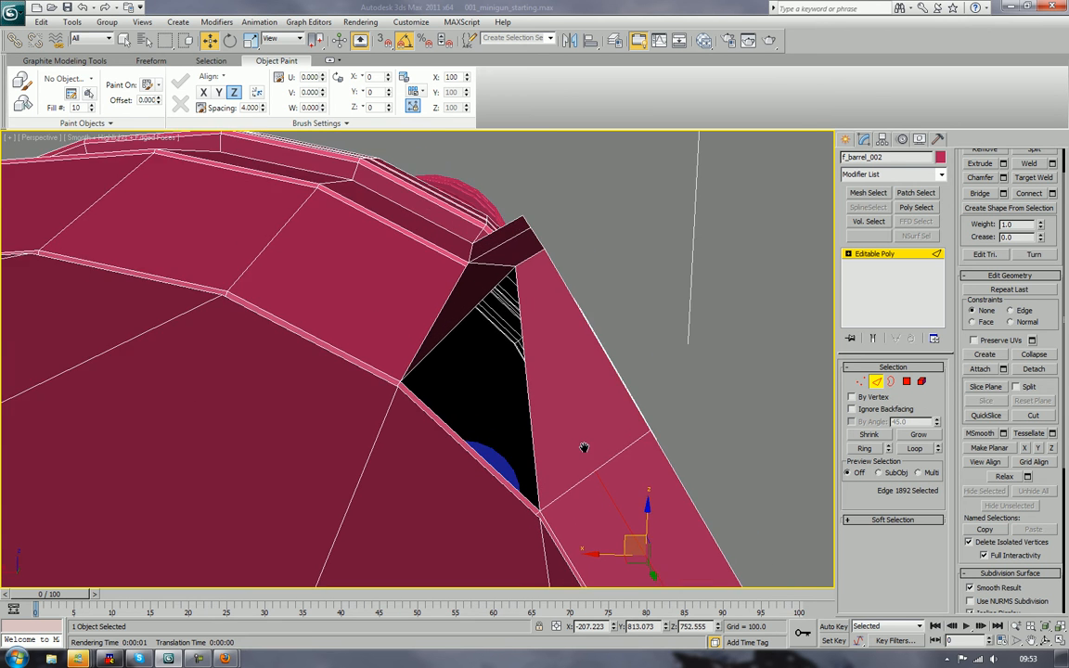
pyautogui.click(907, 382)
pyautogui.click(597, 394)
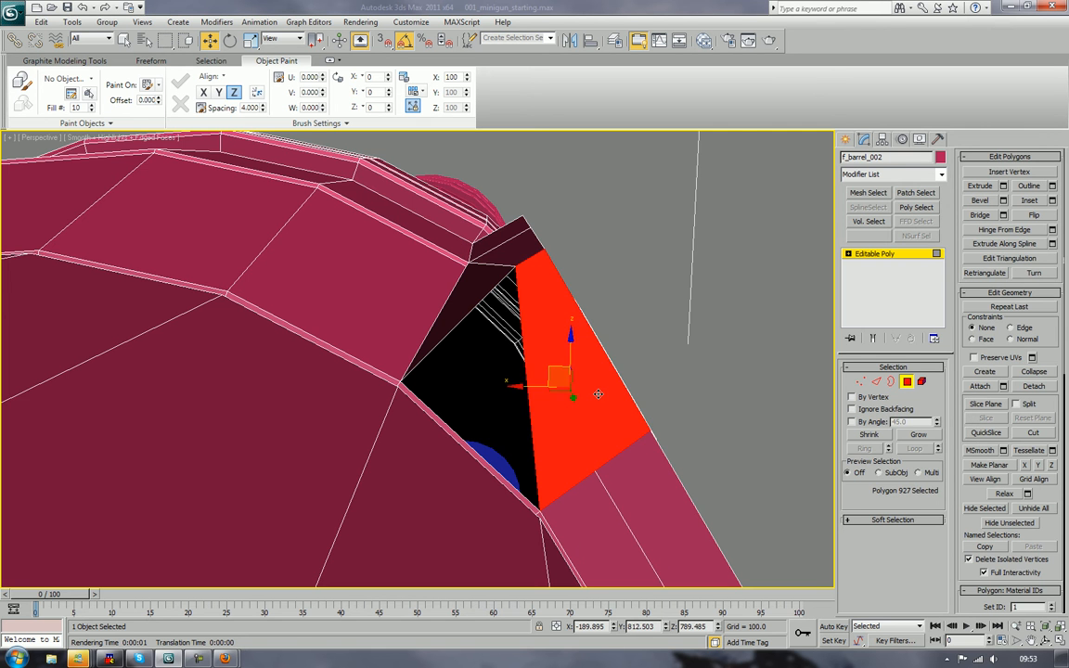
pyautogui.press('Delete')
pyautogui.scroll(-4, 599, 394)
pyautogui.keyDown('alt'); pyautogui.moveTo(598, 394); pyautogui.dragTo(576, 469, button='middle'); pyautogui.keyUp('alt')
pyautogui.click(573, 435)
pyautogui.press('Delete')
pyautogui.scroll(3, 576, 469)
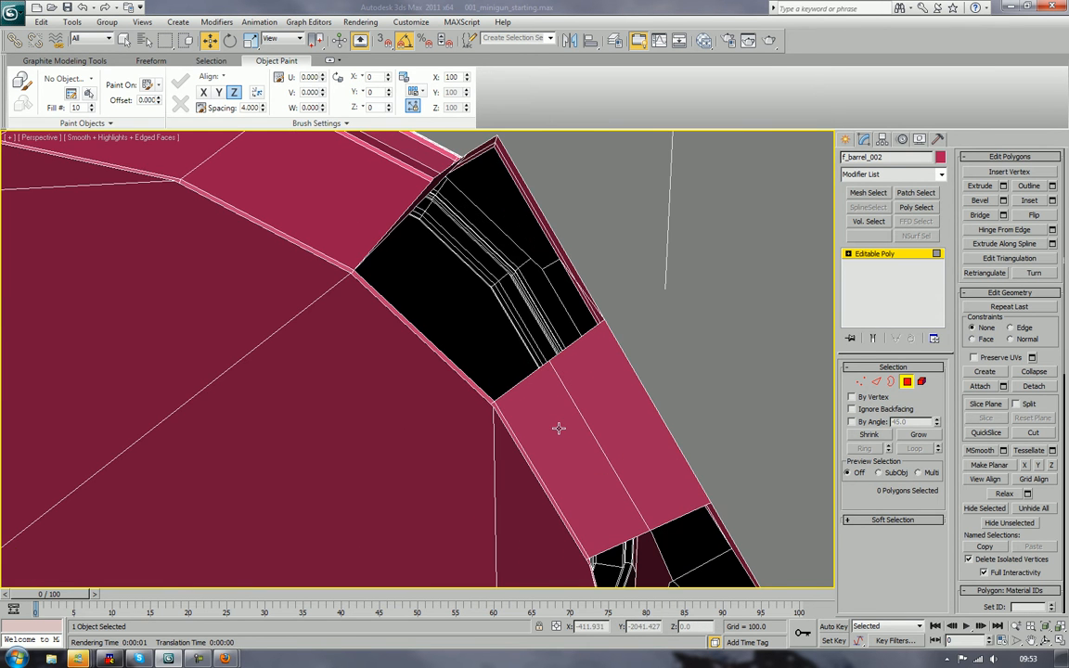
# Step: Bridge the outer and inner edge pairs across the upper gap to rebuild it as two polygons beside the split middle section
pyautogui.keyDown('alt'); pyautogui.moveTo(560, 428); pyautogui.dragTo(574, 444, button='middle'); pyautogui.keyUp('alt')
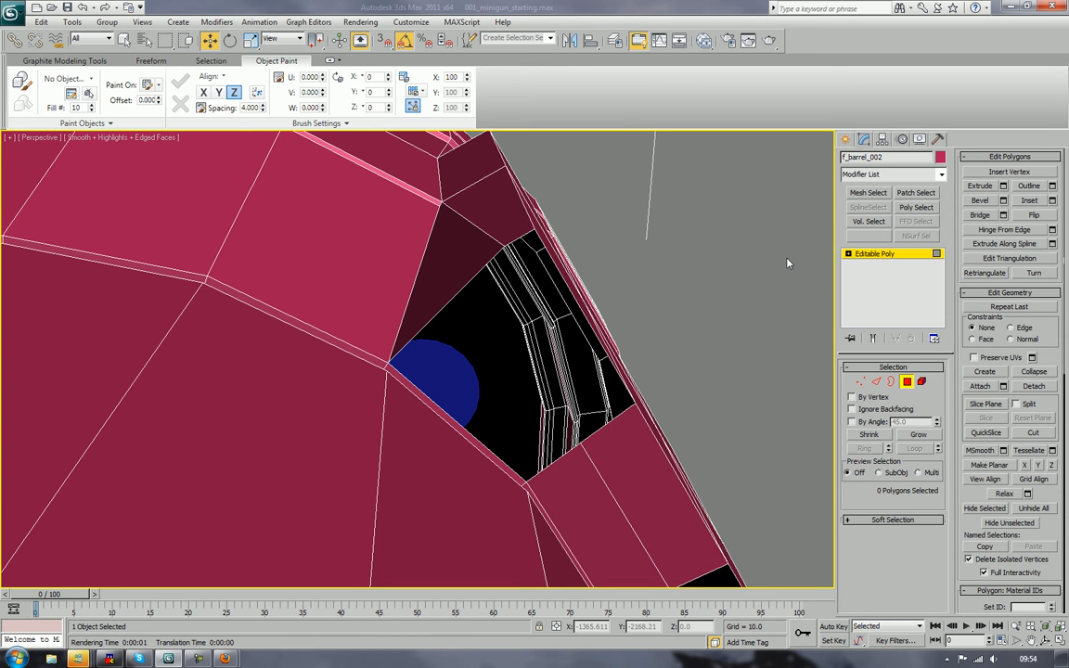
pyautogui.click(876, 381)
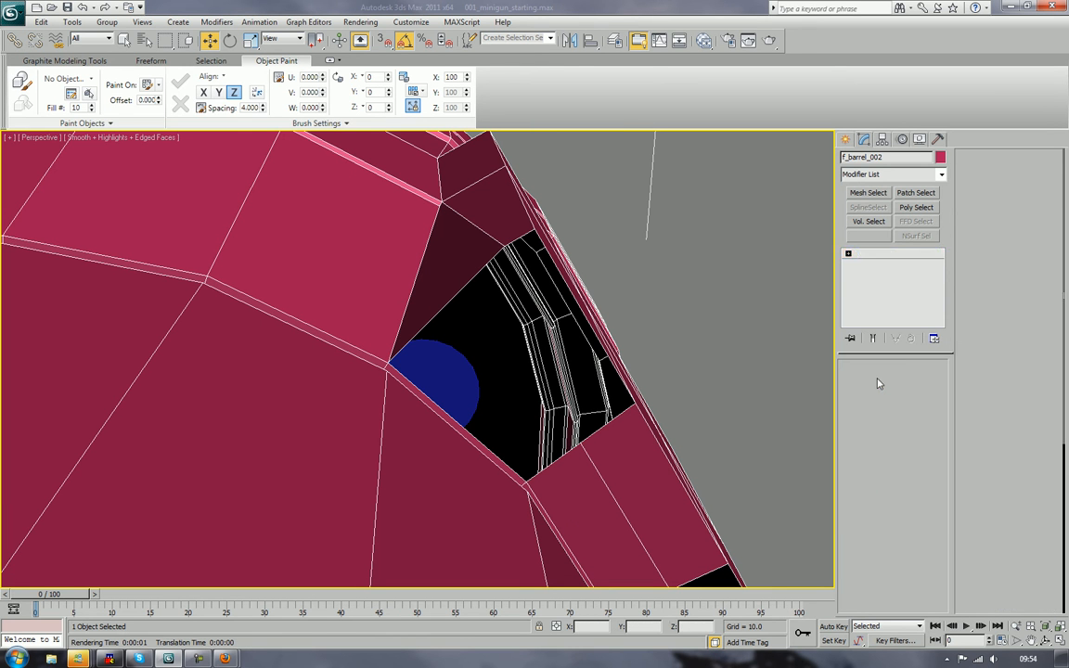
pyautogui.click(612, 509)
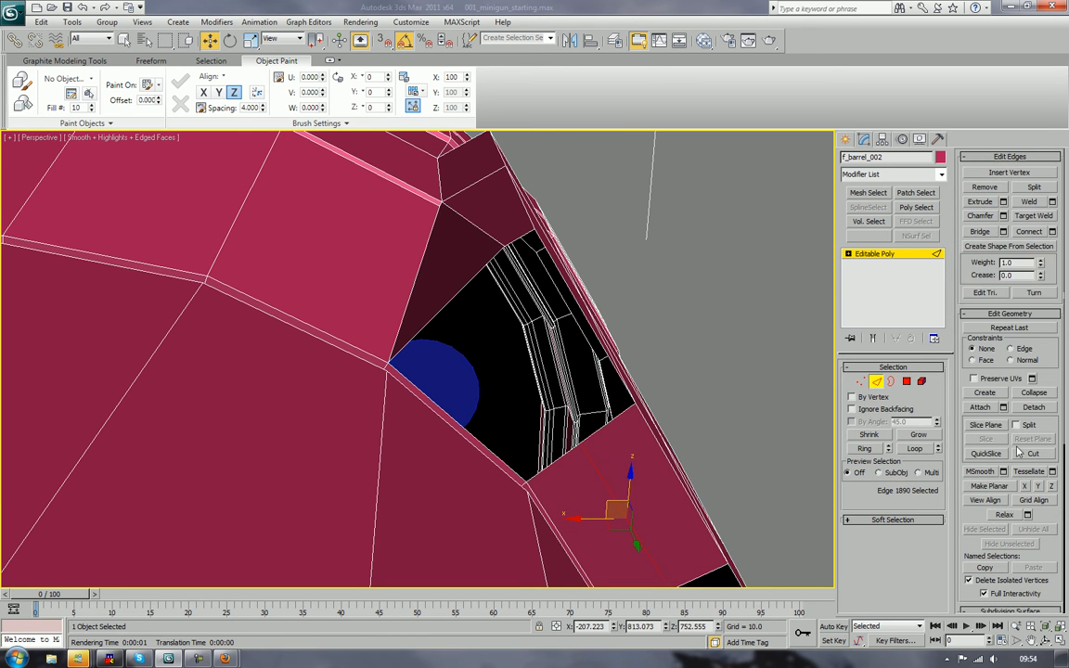
pyautogui.click(737, 264)
pyautogui.click(981, 233)
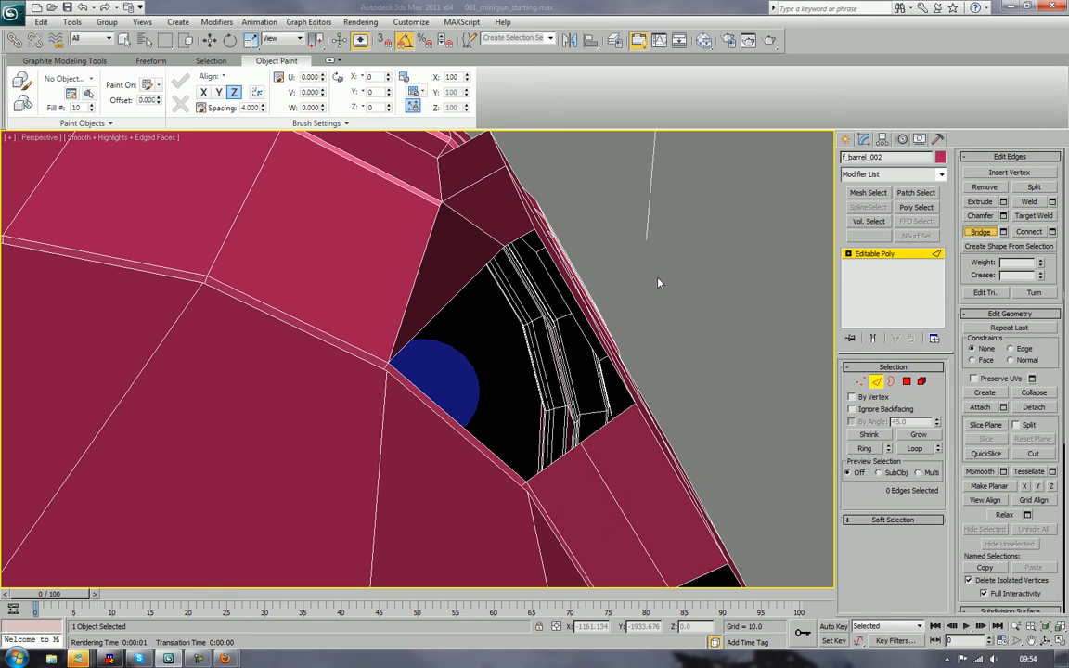
pyautogui.click(525, 239)
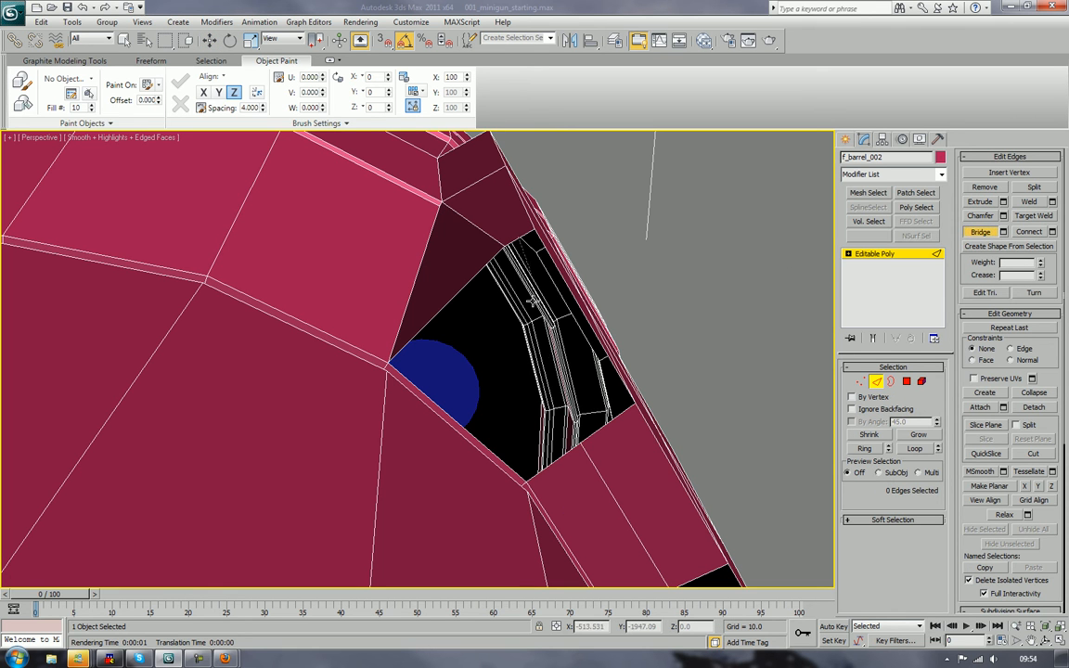
pyautogui.click(600, 430)
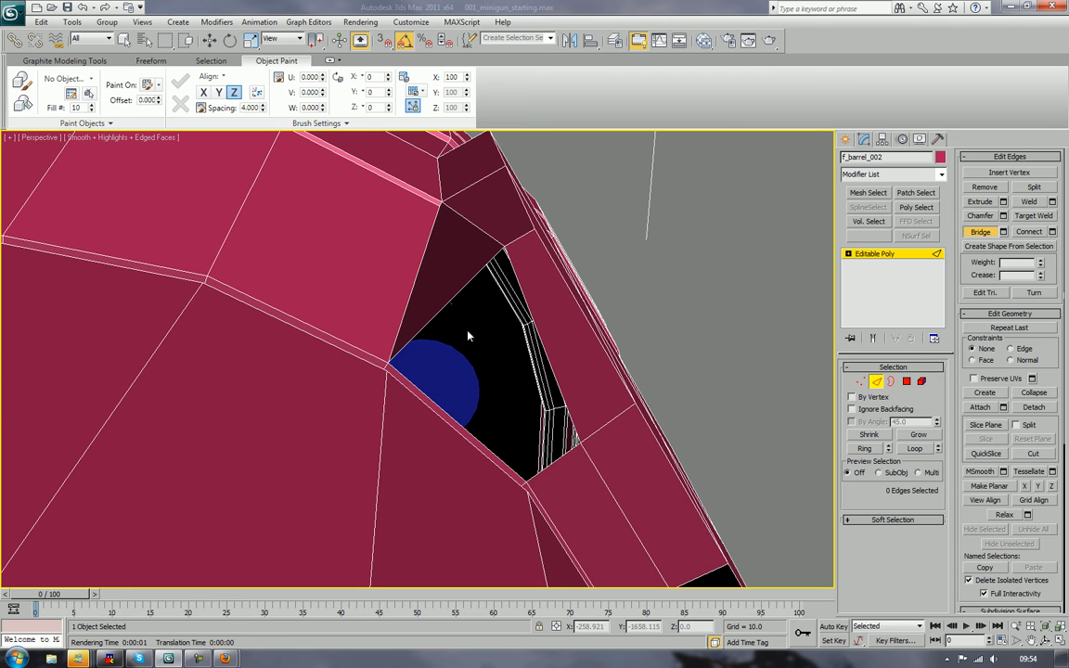
pyautogui.click(558, 460)
# Step: Bridge the outer and inner edge pairs across the lower gap of the cover plate's rear face
pyautogui.scroll(-3, 574, 474)
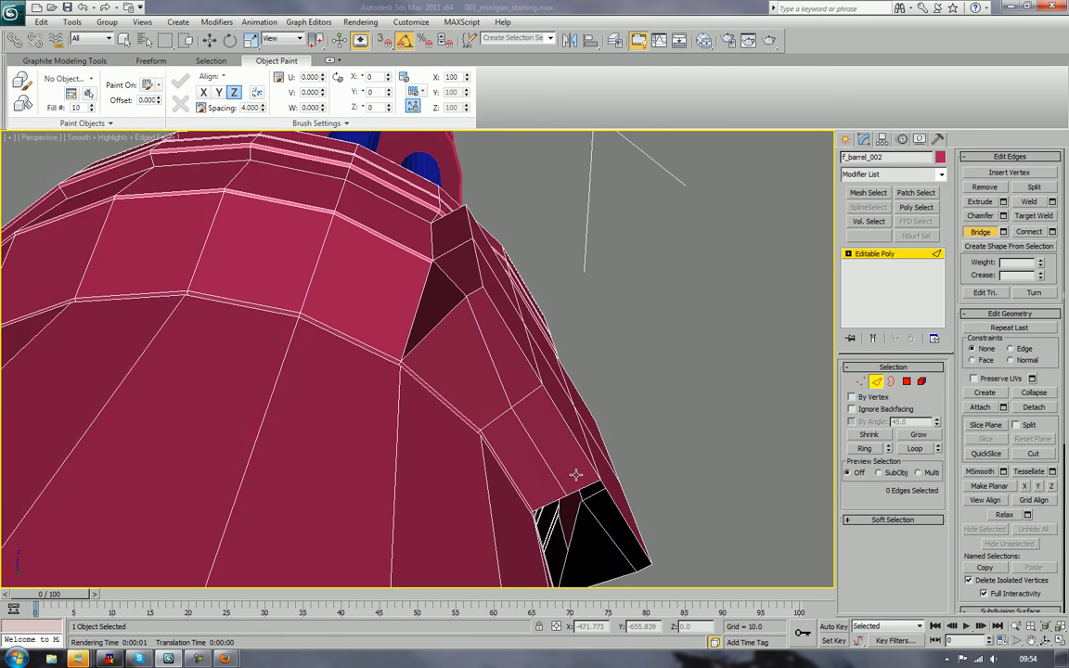
pyautogui.keyDown('alt'); pyautogui.moveTo(575, 474); pyautogui.dragTo(501, 338, button='middle'); pyautogui.keyUp('alt')
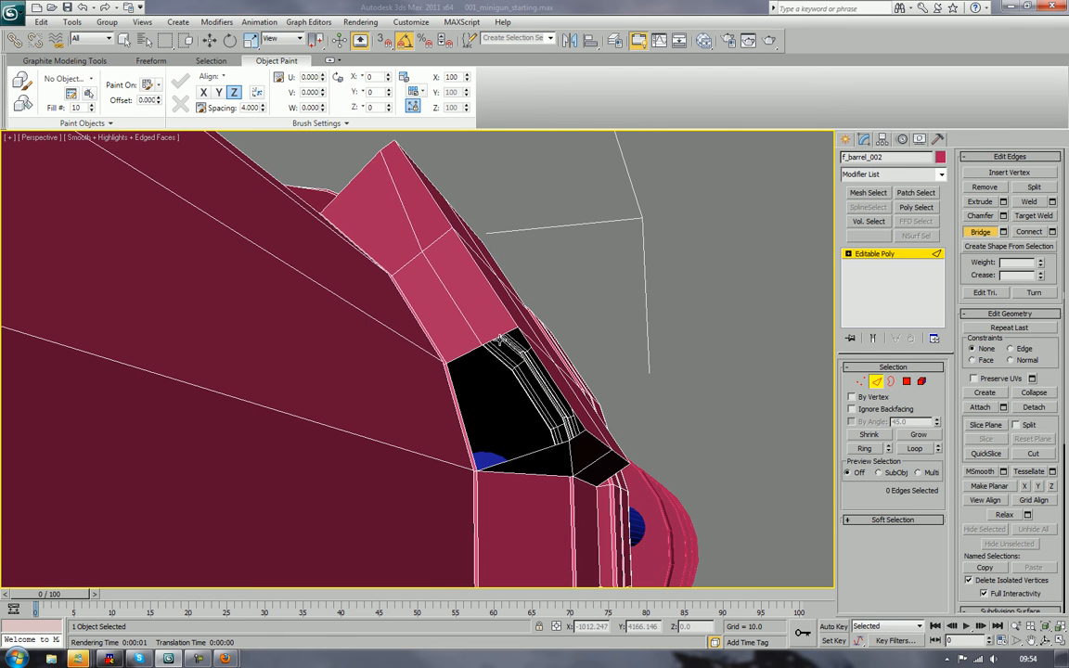
pyautogui.moveTo(577, 436); pyautogui.dragTo(444, 396)
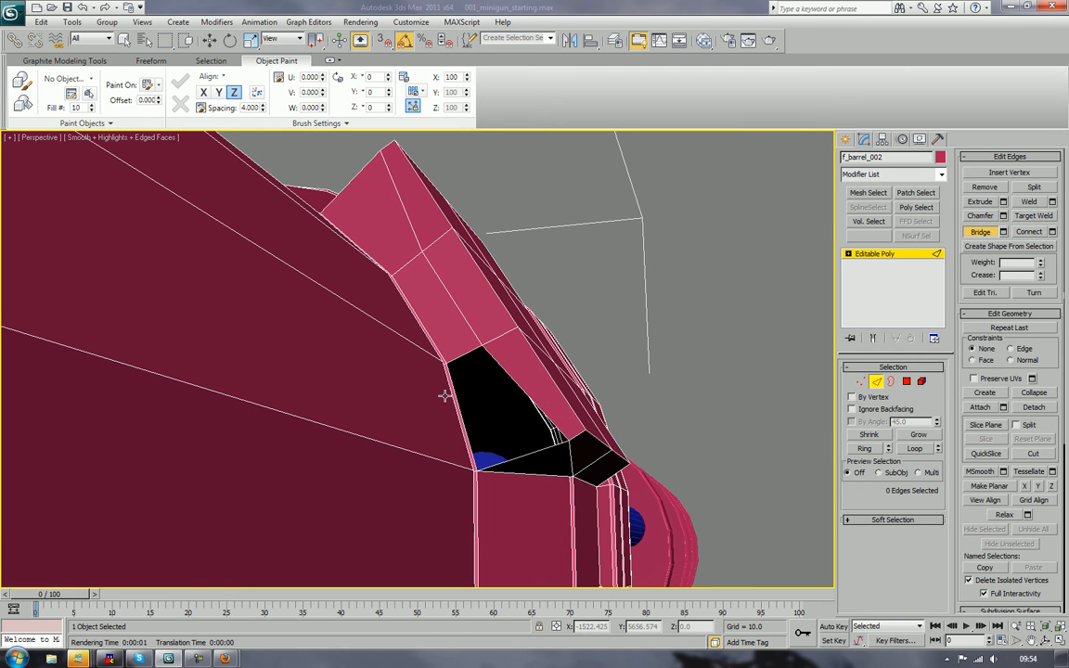
pyautogui.click(523, 455)
# Step: Select the U-shaped band of housing polygons beside the cover plate, including the front row and one rearward leg at each end
pyautogui.scroll(-4, 757, 327)
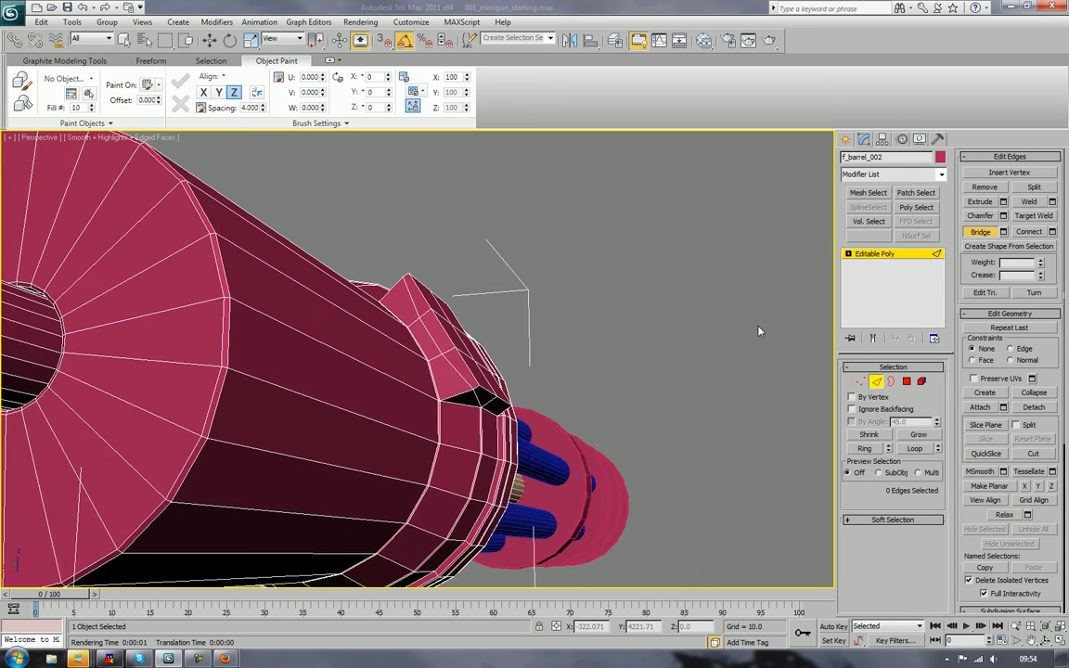
pyautogui.keyDown('alt'); pyautogui.moveTo(757, 331); pyautogui.dragTo(406, 375, button='middle'); pyautogui.keyUp('alt')
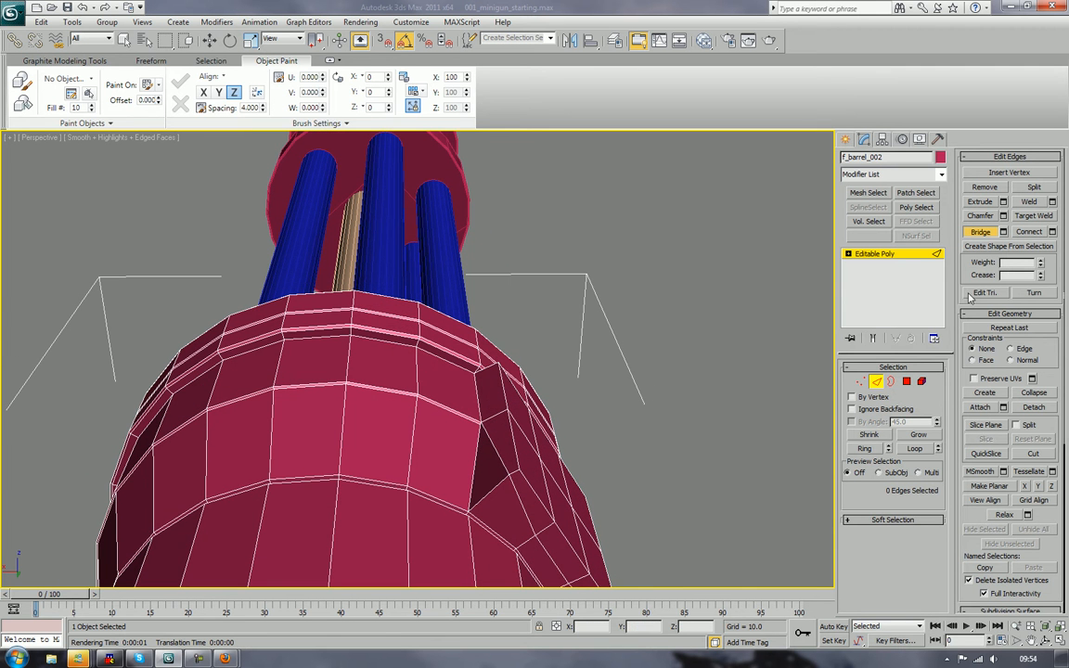
pyautogui.click(911, 381)
pyautogui.keyDown('alt'); pyautogui.moveTo(534, 365); pyautogui.dragTo(519, 362, button='middle'); pyautogui.keyUp('alt')
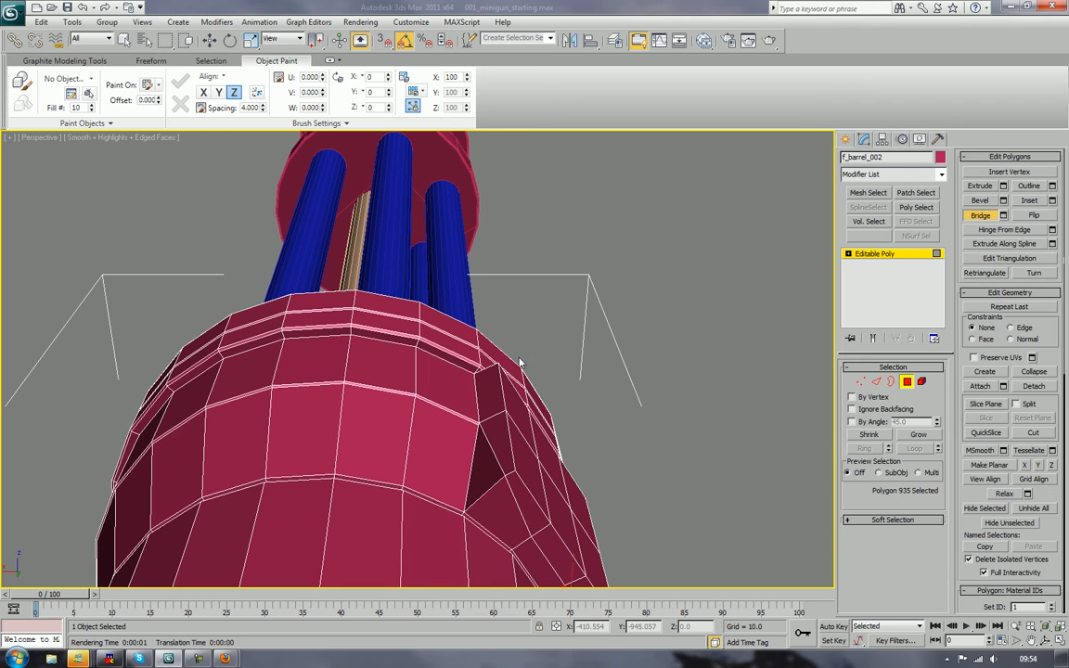
pyautogui.rightClick(454, 403)
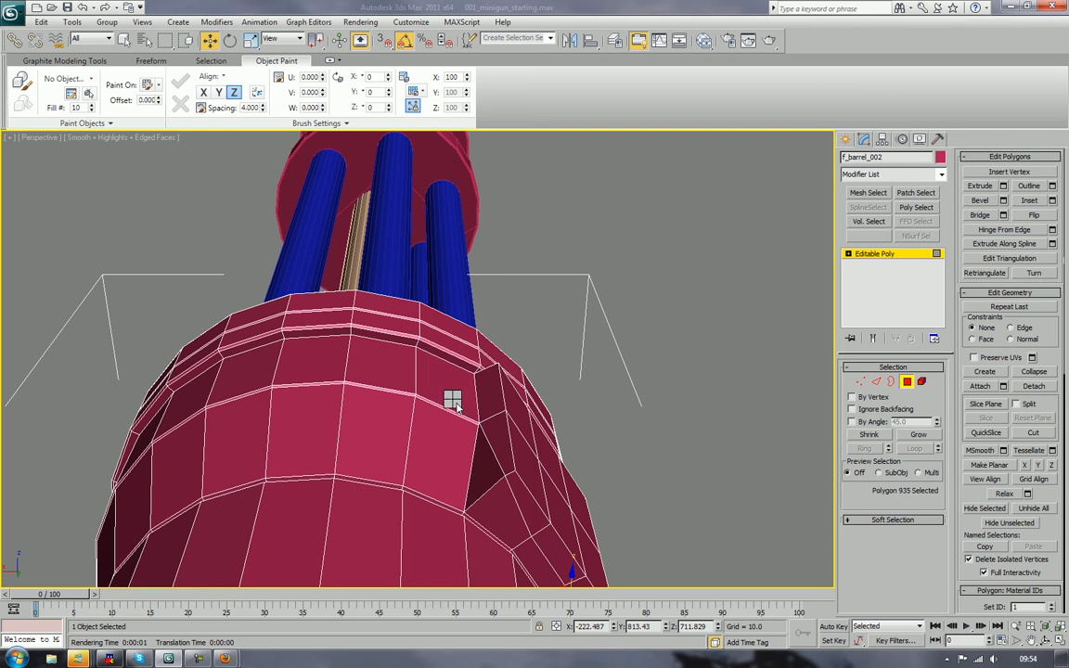
pyautogui.rightClick(453, 399)
pyautogui.click(487, 271)
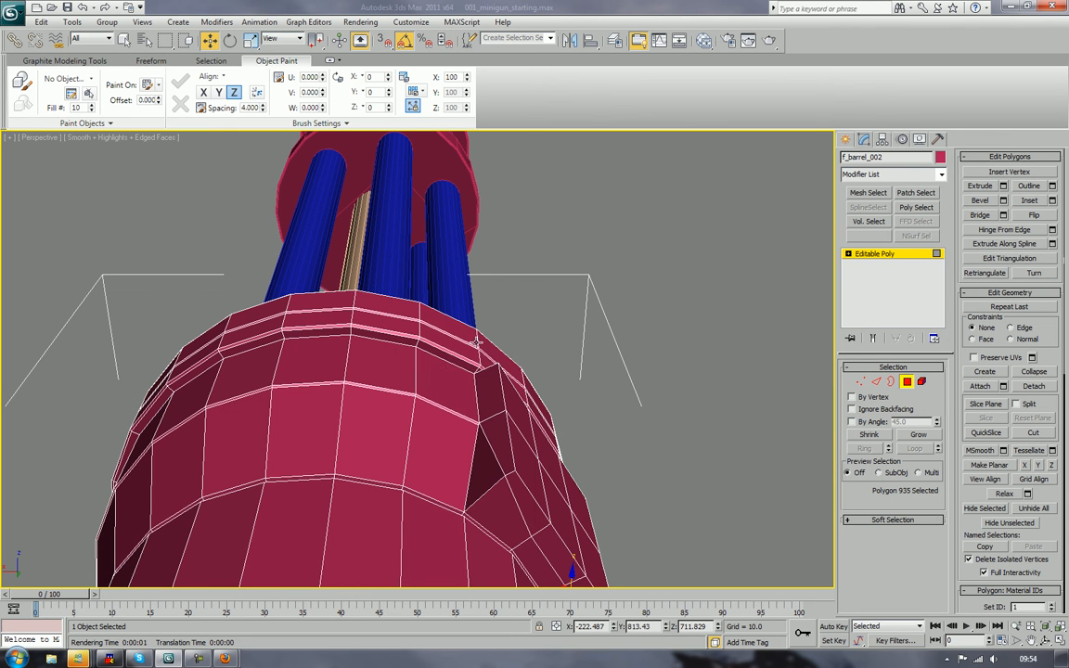
pyautogui.click(456, 387)
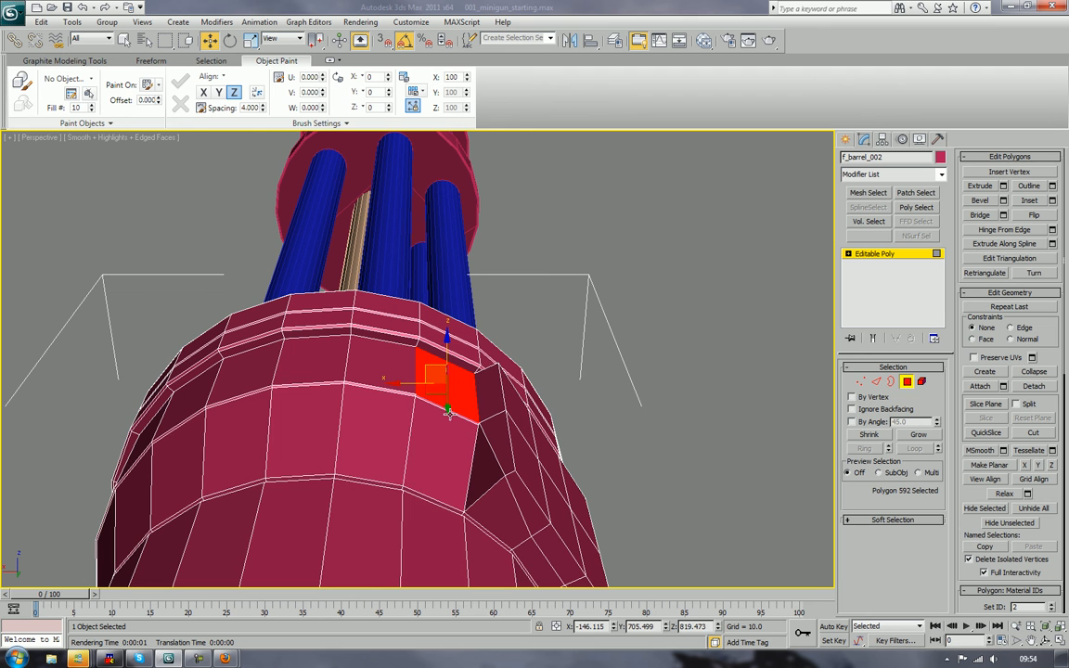
pyautogui.keyDown('ctrl'); pyautogui.click(450, 415); pyautogui.keyUp('ctrl')
pyautogui.keyDown('ctrl'); pyautogui.click(385, 362); pyautogui.keyUp('ctrl')
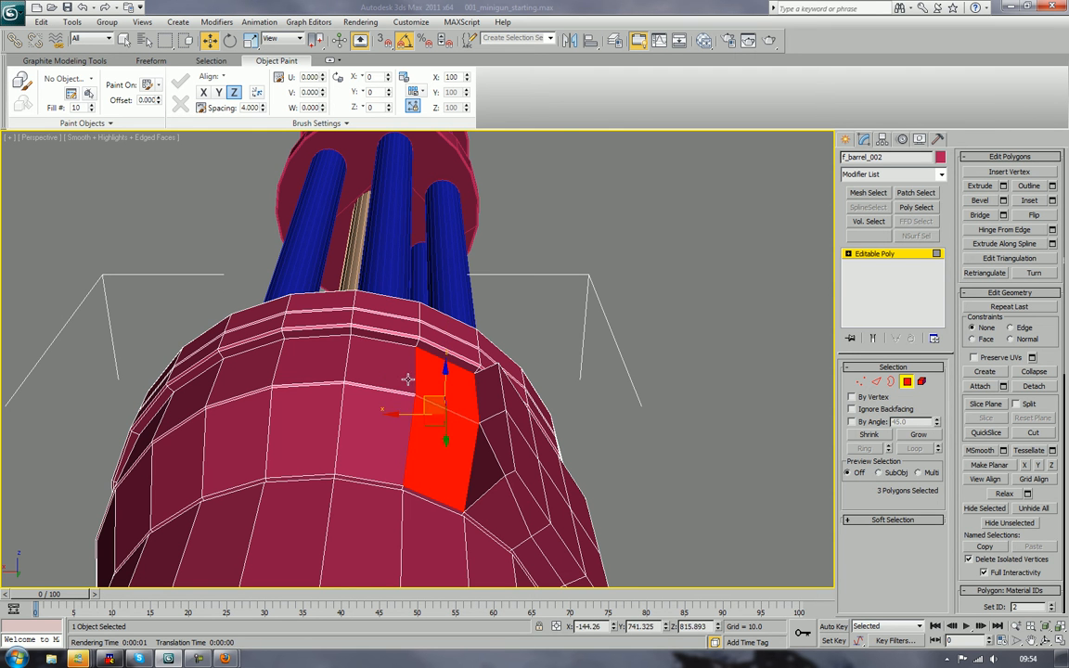
pyautogui.keyDown('ctrl'); pyautogui.click(320, 357); pyautogui.keyUp('ctrl')
pyautogui.keyDown('ctrl'); pyautogui.click(264, 362); pyautogui.keyUp('ctrl')
pyautogui.keyDown('ctrl'); pyautogui.click(243, 395); pyautogui.keyUp('ctrl')
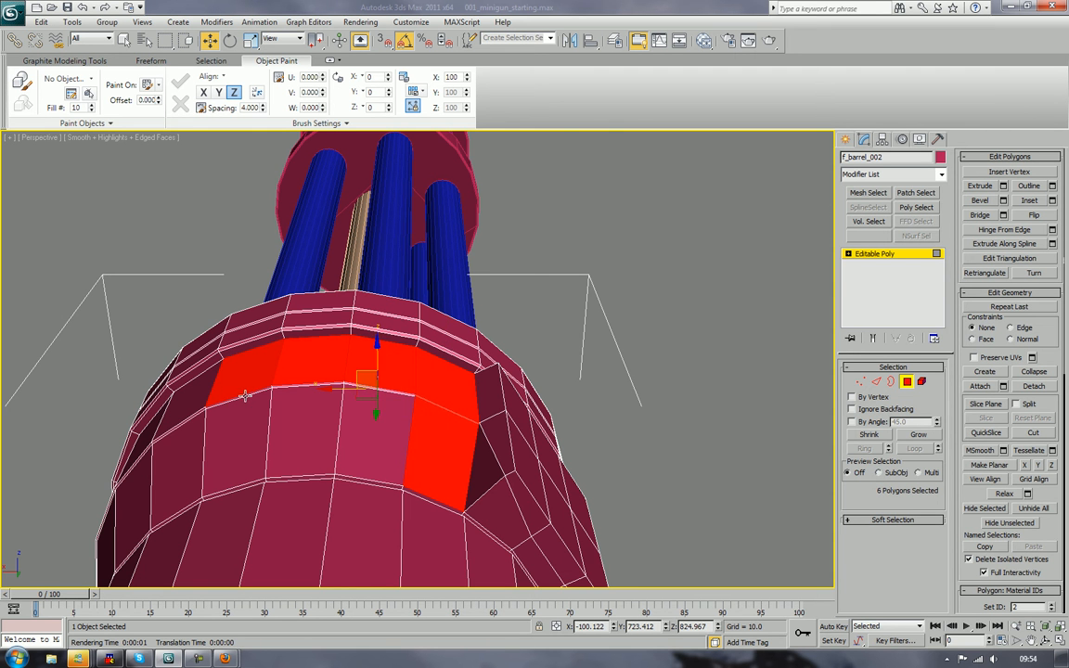
pyautogui.keyDown('ctrl'); pyautogui.click(245, 396); pyautogui.keyUp('ctrl')
pyautogui.keyDown('ctrl'); pyautogui.click(243, 415); pyautogui.keyUp('ctrl')
pyautogui.keyDown('alt'); pyautogui.moveTo(419, 413); pyautogui.dragTo(652, 432, button='middle'); pyautogui.keyUp('alt')
pyautogui.click(981, 186)
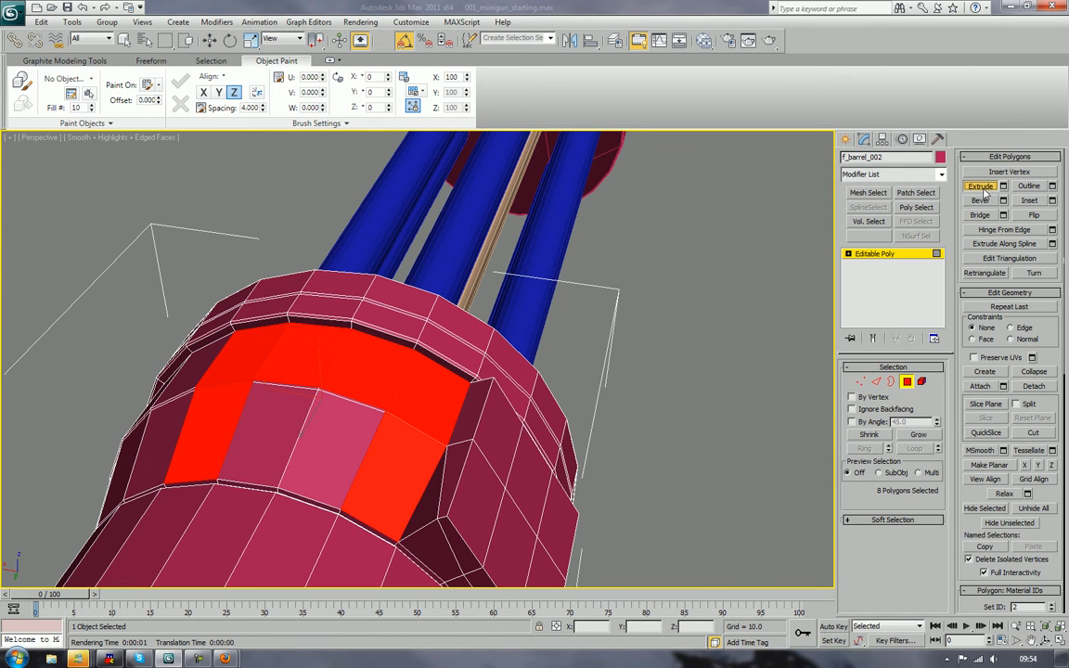
pyautogui.moveTo(370, 376); pyautogui.dragTo(431, 229)
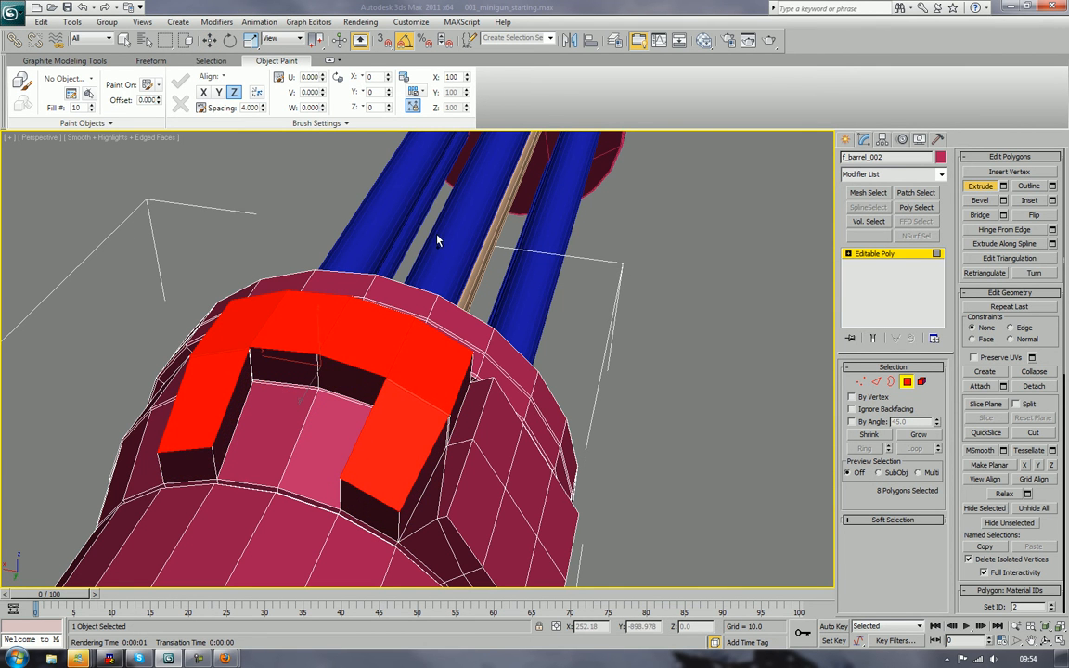
pyautogui.hotkey('ctrl', 'z')
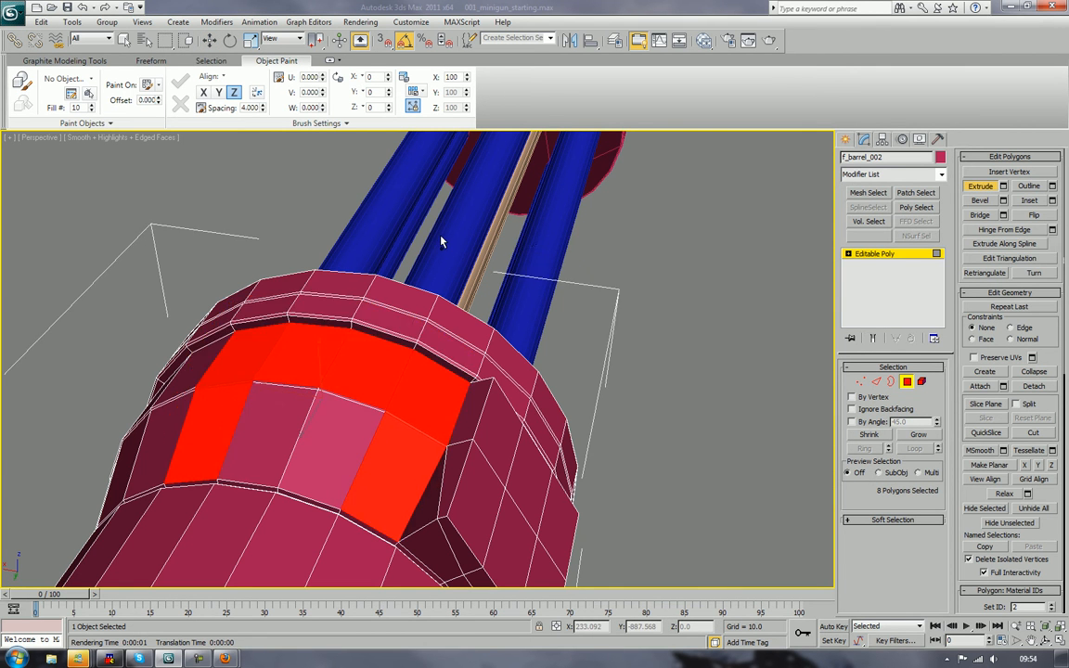
# Step: Extrude the selected U-shaped polygons by Local Normal with a height of 21.787
pyautogui.click(1003, 187)
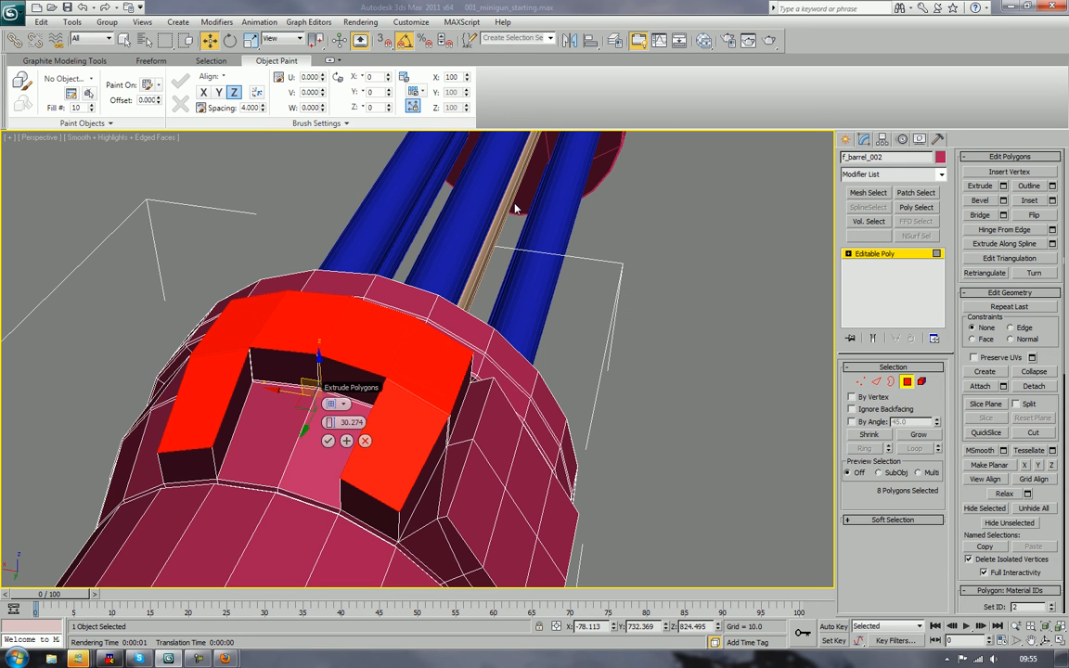
pyautogui.click(335, 404)
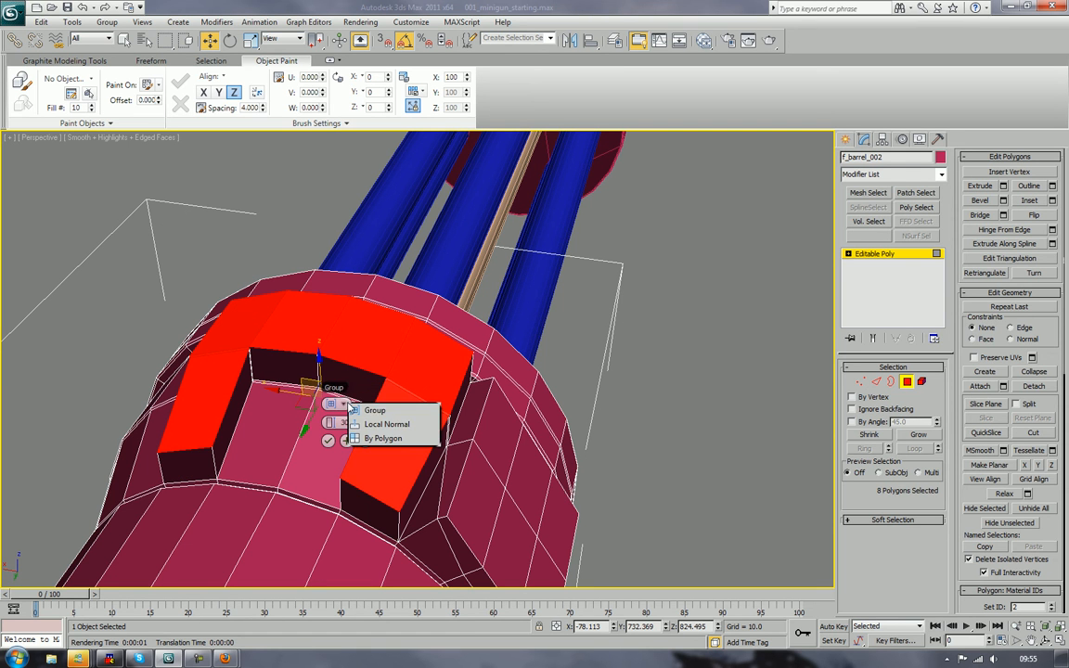
pyautogui.click(365, 424)
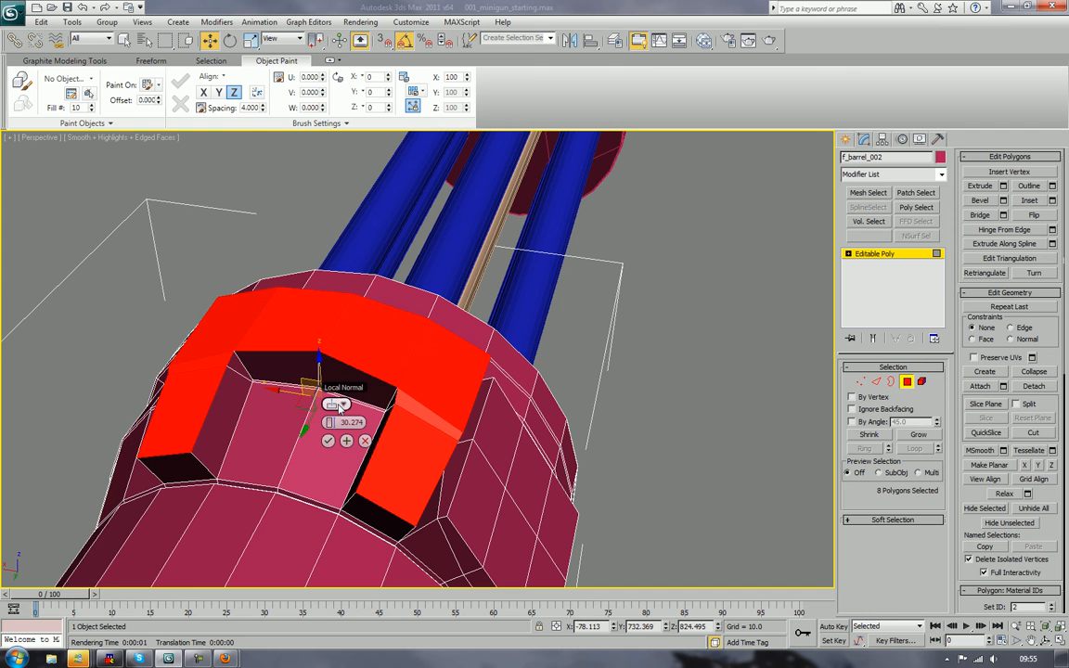
pyautogui.keyDown('alt'); pyautogui.moveTo(338, 388); pyautogui.dragTo(399, 428, button='middle'); pyautogui.keyUp('alt')
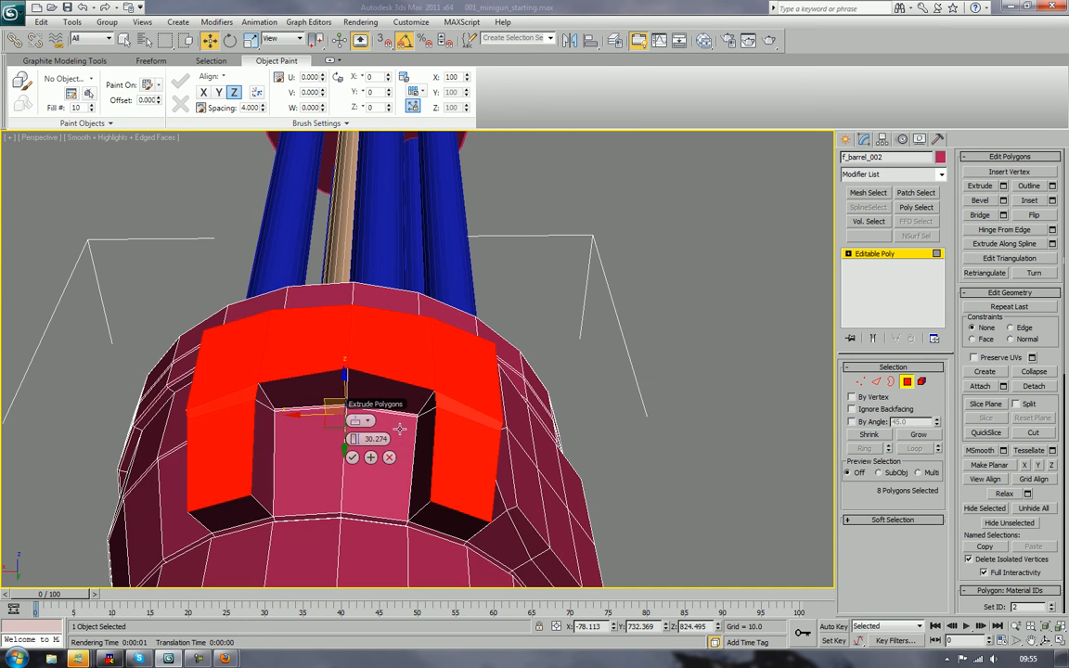
pyautogui.keyDown('alt'); pyautogui.moveTo(295, 371); pyautogui.dragTo(229, 383, button='middle'); pyautogui.keyUp('alt')
pyautogui.keyDown('alt'); pyautogui.moveTo(149, 372); pyautogui.dragTo(238, 352, button='middle'); pyautogui.keyUp('alt')
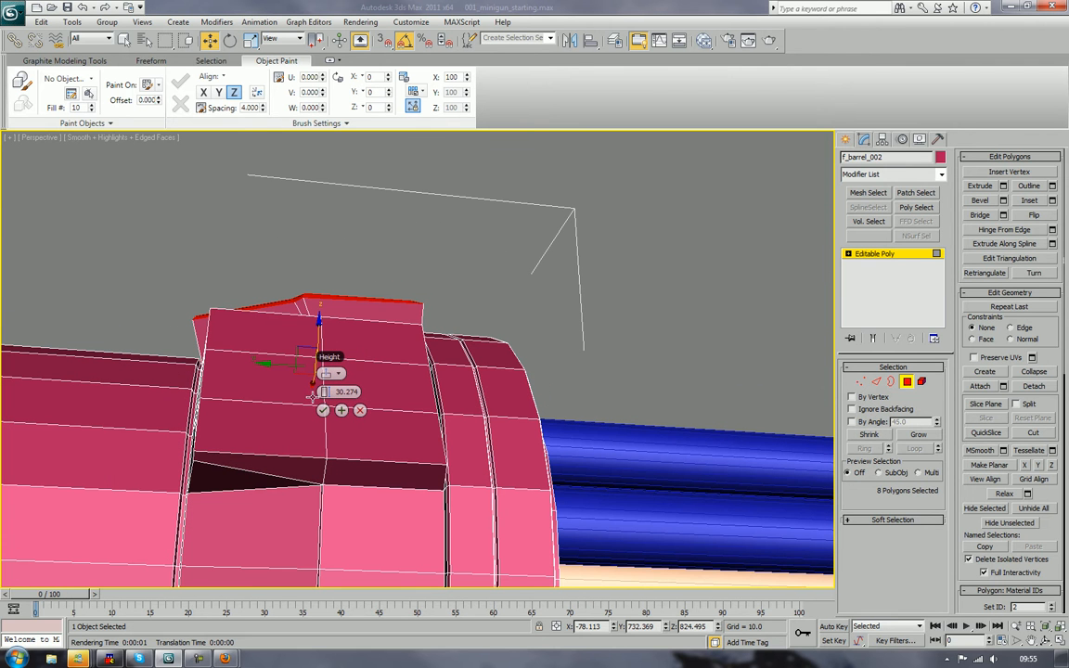
pyautogui.moveTo(318, 393); pyautogui.dragTo(271, 403)
pyautogui.keyDown('alt'); pyautogui.moveTo(270, 345); pyautogui.dragTo(461, 408, button='middle'); pyautogui.keyUp('alt')
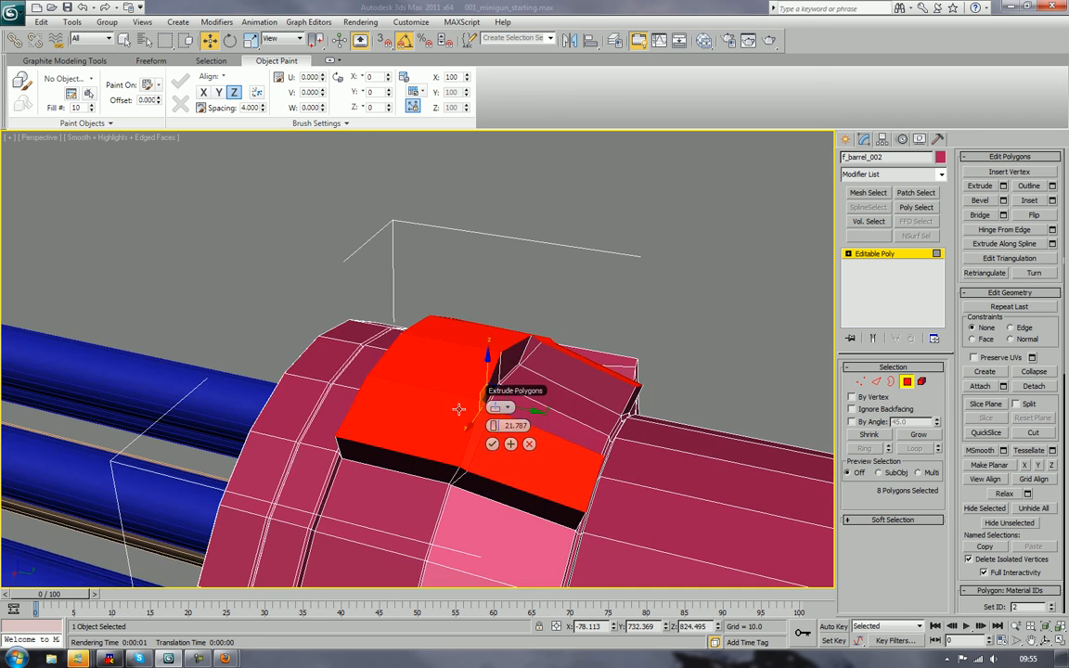
pyautogui.click(491, 443)
# Step: Delete the raised top polygons of both rearward legs and a remaining wall polygon on the leg farther from the cover plate
pyautogui.keyDown('alt'); pyautogui.moveTo(652, 413); pyautogui.dragTo(520, 408, button='middle'); pyautogui.keyUp('alt')
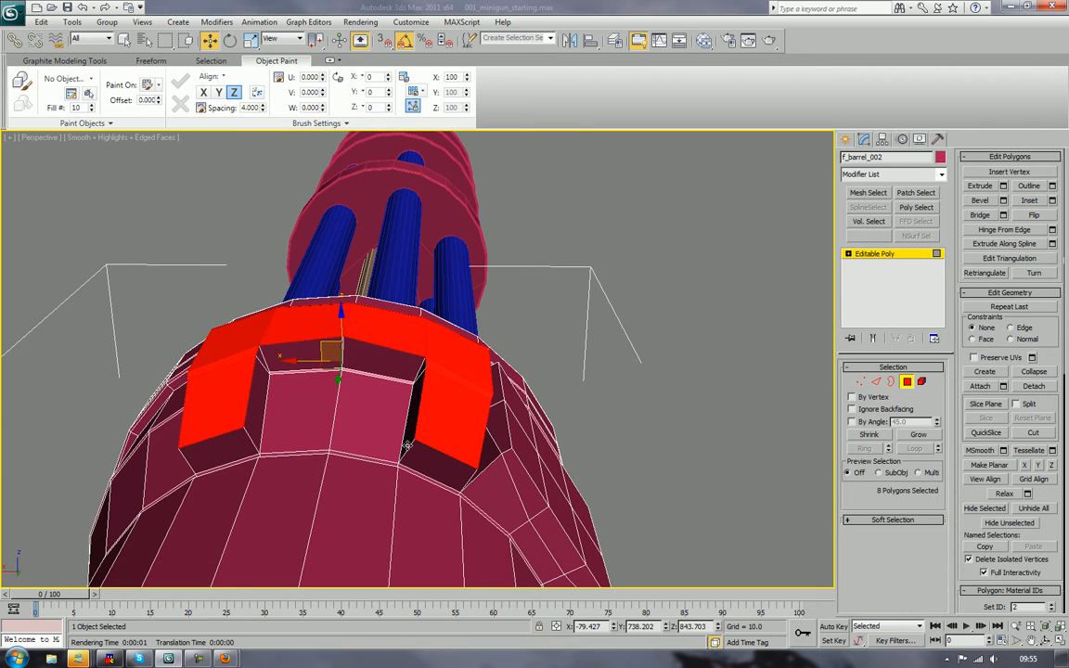
pyautogui.keyDown('alt'); pyautogui.moveTo(456, 423); pyautogui.dragTo(422, 429, button='middle'); pyautogui.keyUp('alt')
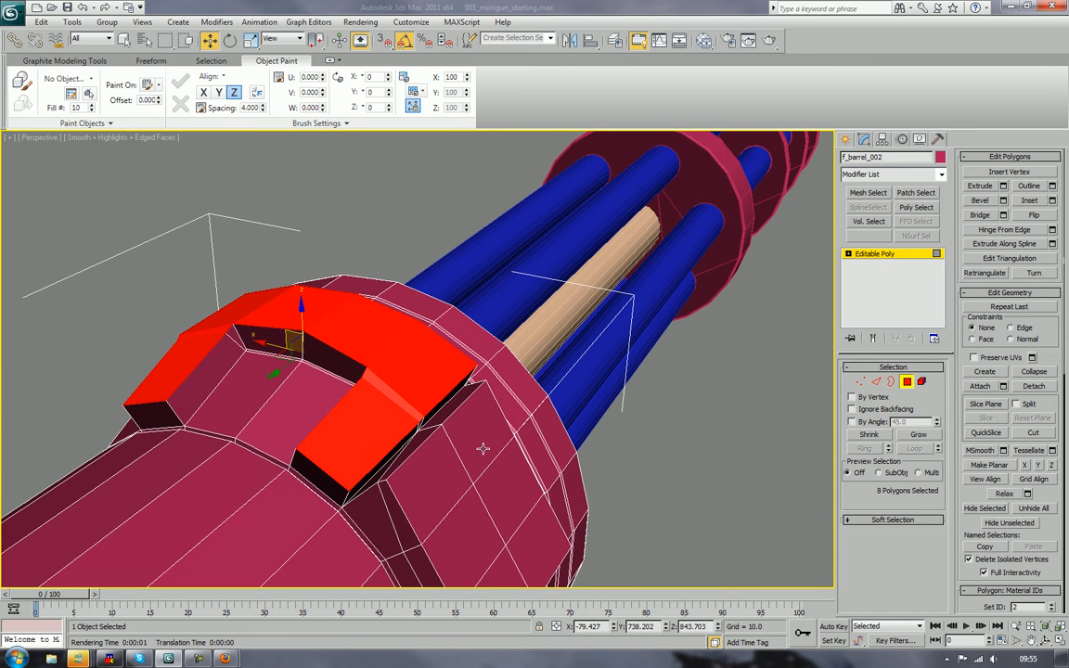
pyautogui.click(354, 448)
pyautogui.press('Delete')
pyautogui.click(158, 357)
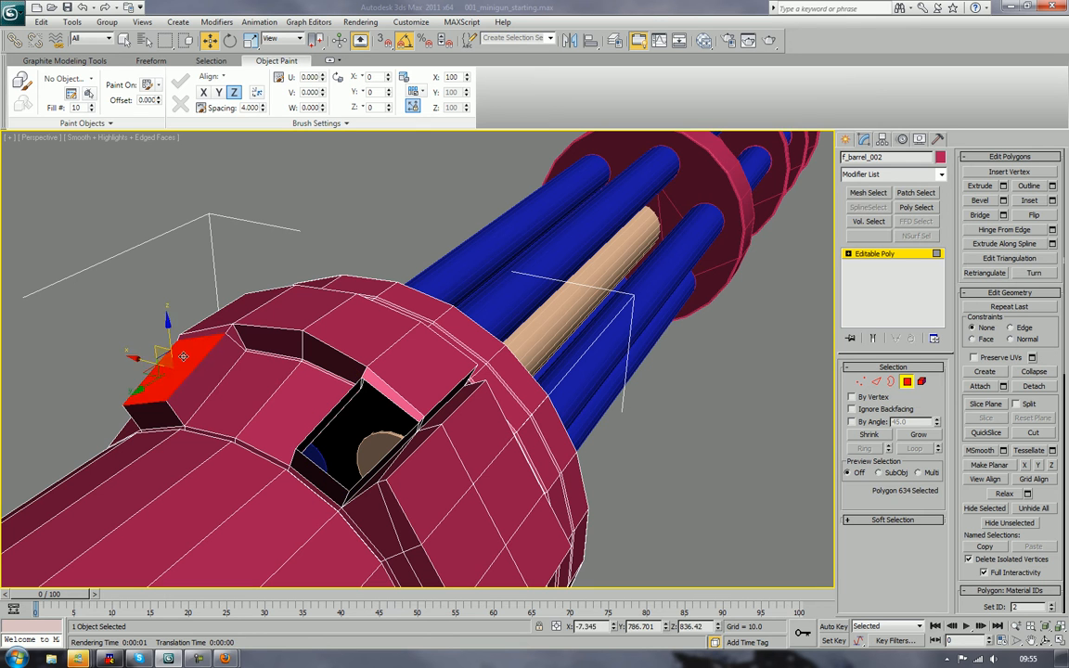
pyautogui.press('Delete')
pyautogui.click(193, 393)
pyautogui.press('Delete')
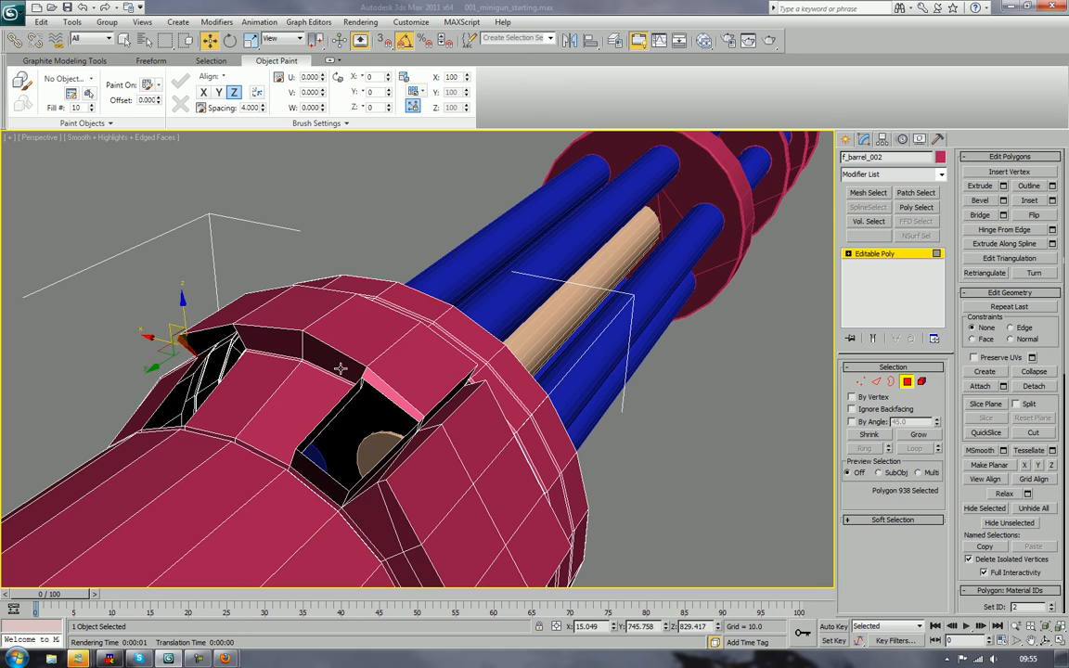
# Step: Delete the leftover side and end walls around the open leg nearest the cover plate
pyautogui.click(340, 401)
pyautogui.click(360, 376)
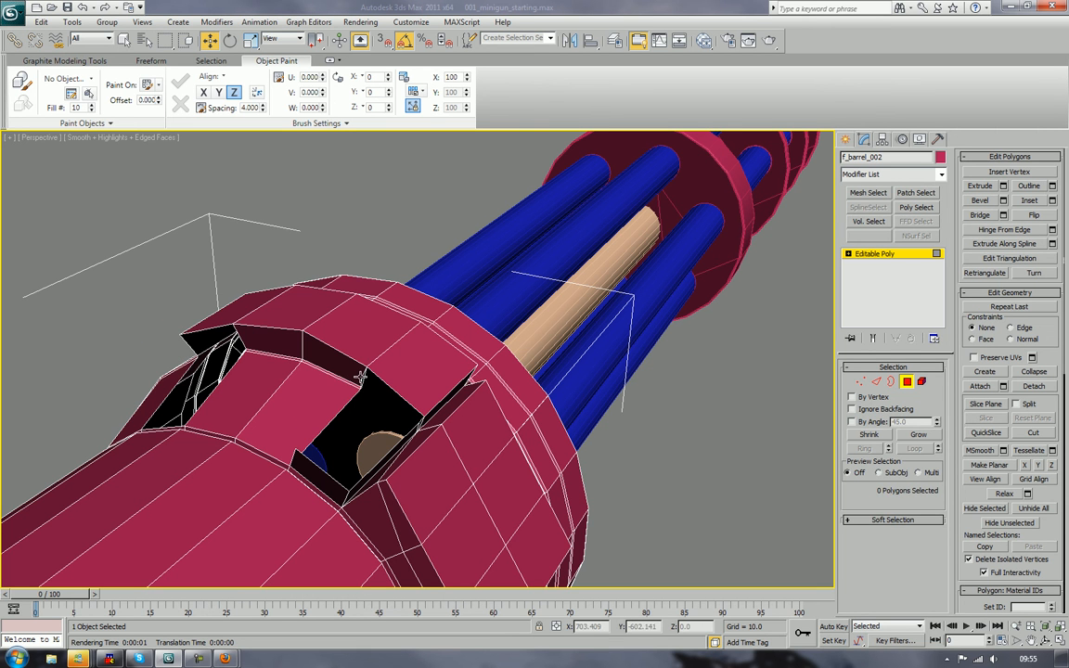
pyautogui.click(362, 379)
pyautogui.click(363, 377)
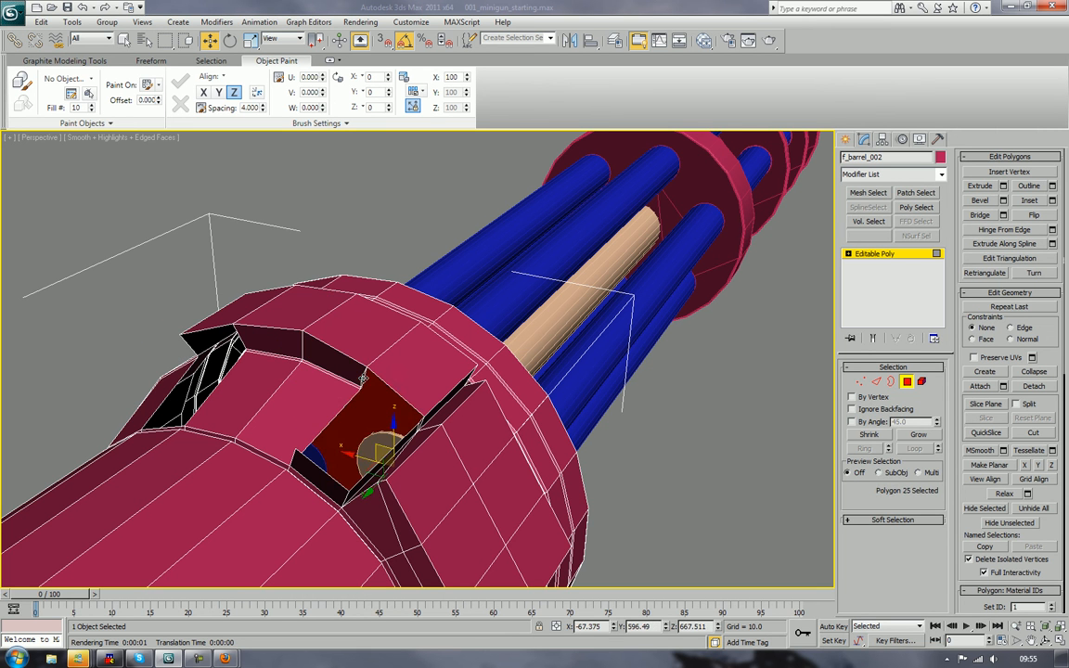
pyautogui.click(363, 379)
pyautogui.press('Delete')
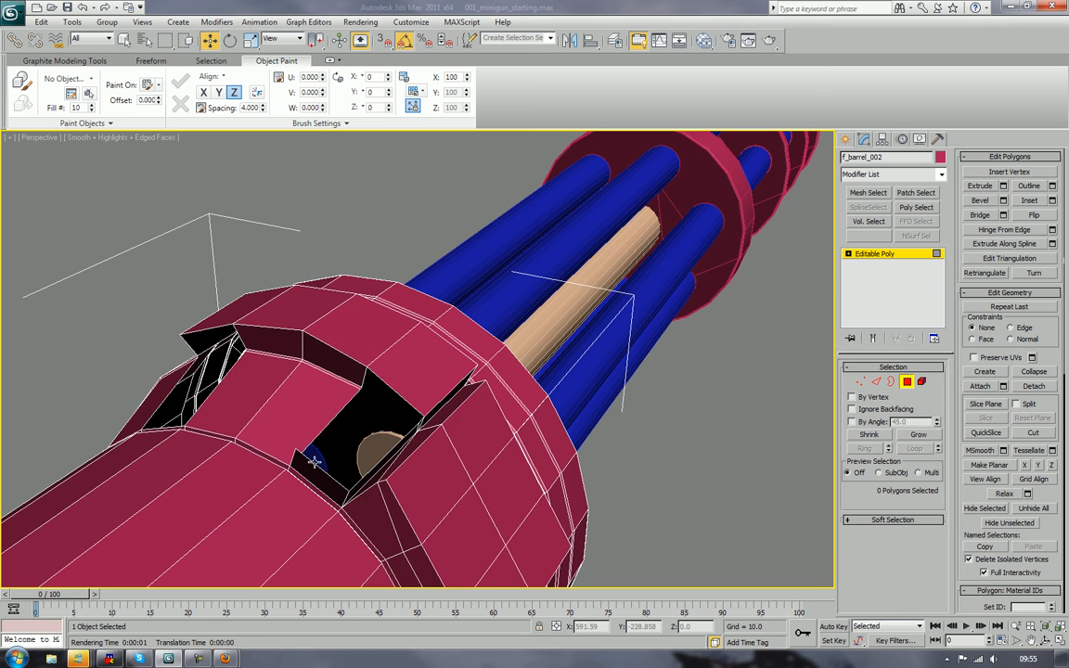
pyautogui.click(317, 468)
pyautogui.press('Delete')
pyautogui.click(327, 429)
pyautogui.press('Delete')
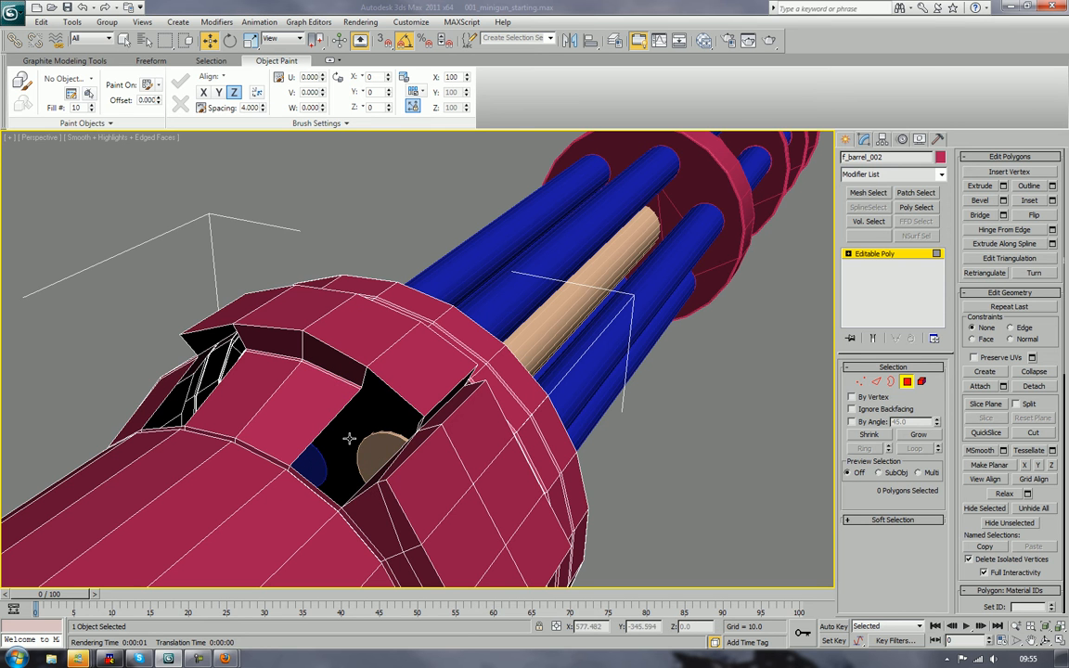
pyautogui.keyDown('alt'); pyautogui.moveTo(357, 439); pyautogui.dragTo(388, 421, button='middle'); pyautogui.keyUp('alt')
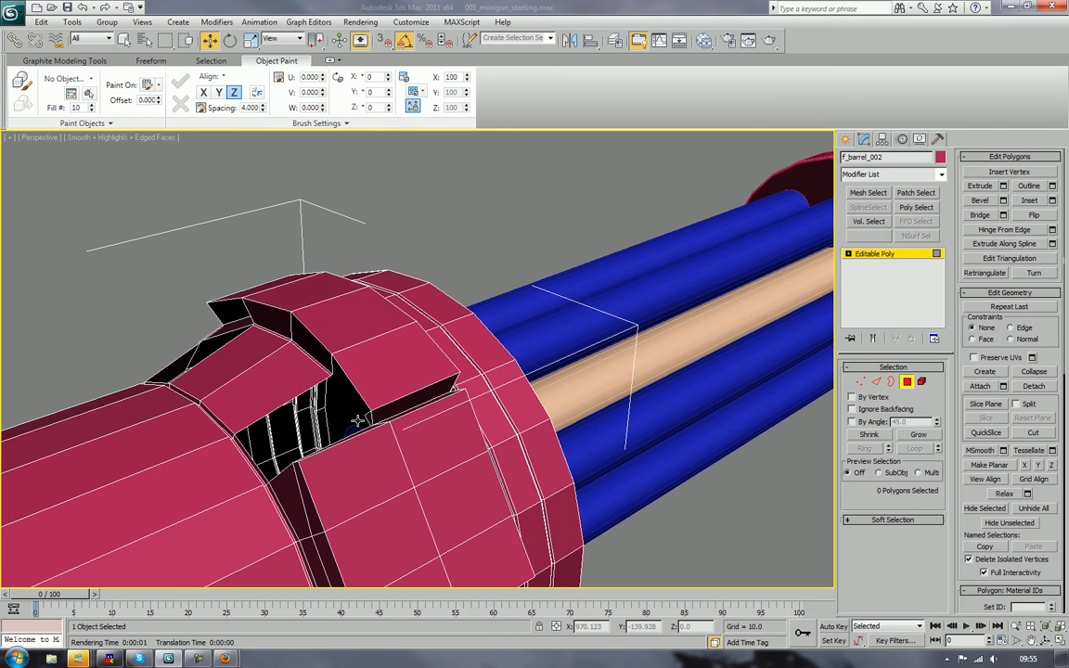
pyautogui.click(368, 417)
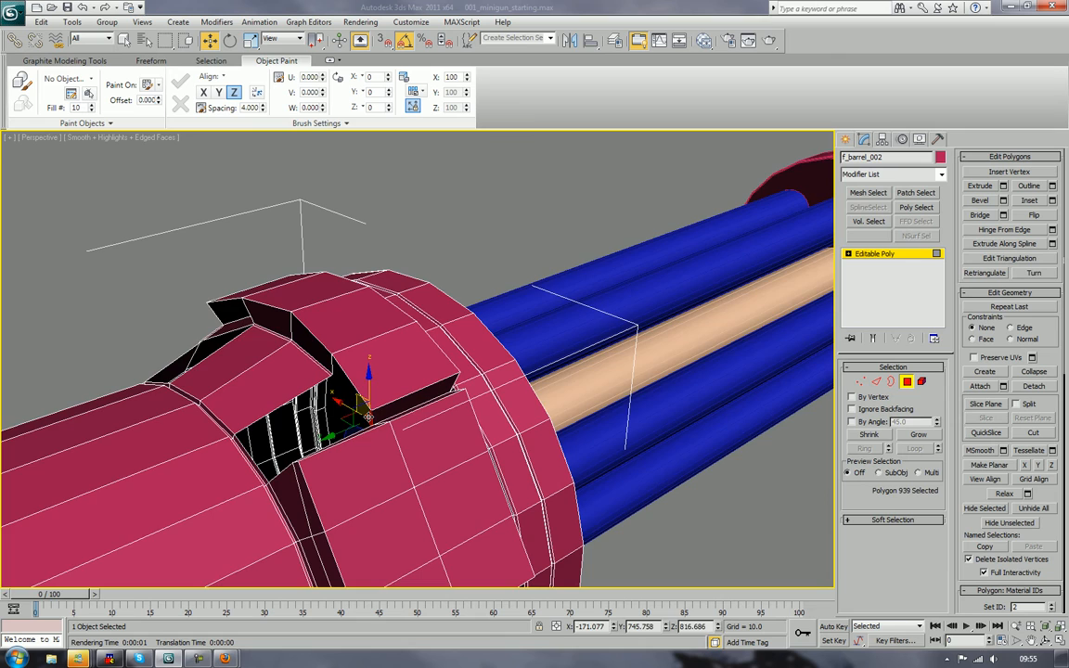
# Step: Delete the selected polygon at the rear side of the raised section on the barrel housing
pyautogui.press('Delete')
pyautogui.keyDown('alt'); pyautogui.moveTo(266, 331); pyautogui.dragTo(468, 287, button='middle'); pyautogui.keyUp('alt')
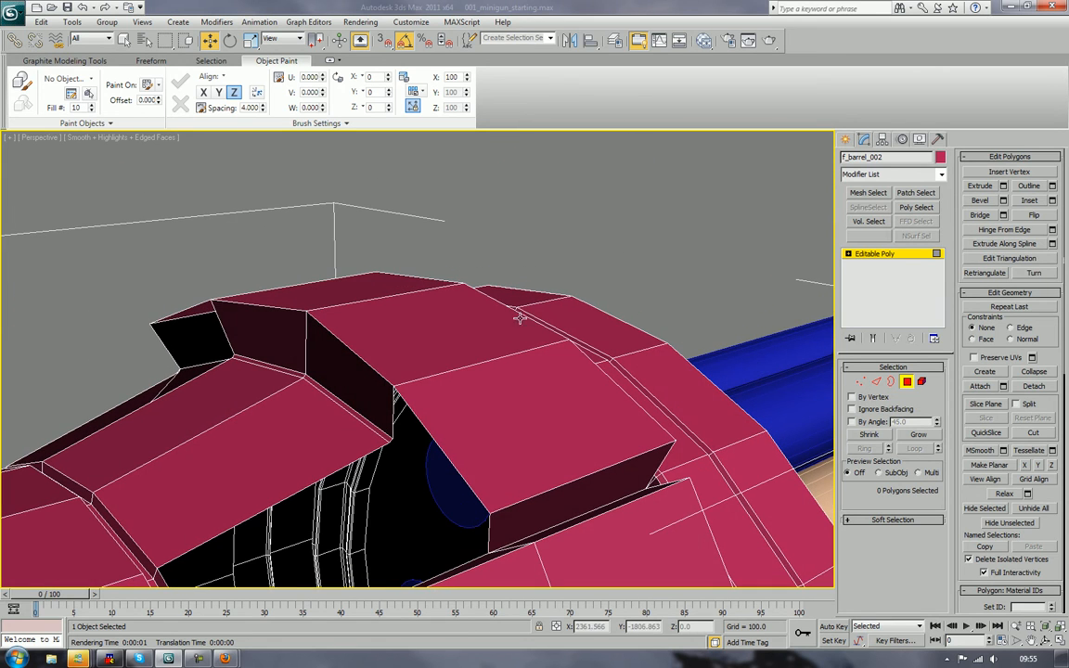
# Step: Select the nine rear rim edges of the raised section and scale them to 0 along Y to flatten them into one plane
pyautogui.click(886, 383)
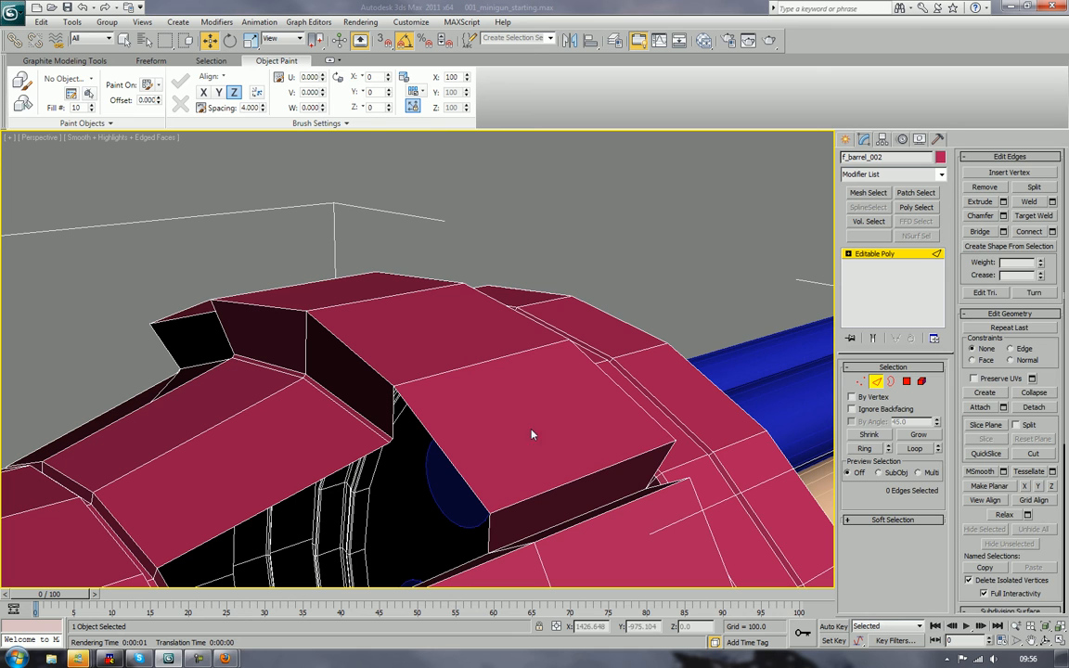
pyautogui.click(454, 462)
pyautogui.keyDown('ctrl'); pyautogui.click(486, 526); pyautogui.keyUp('ctrl')
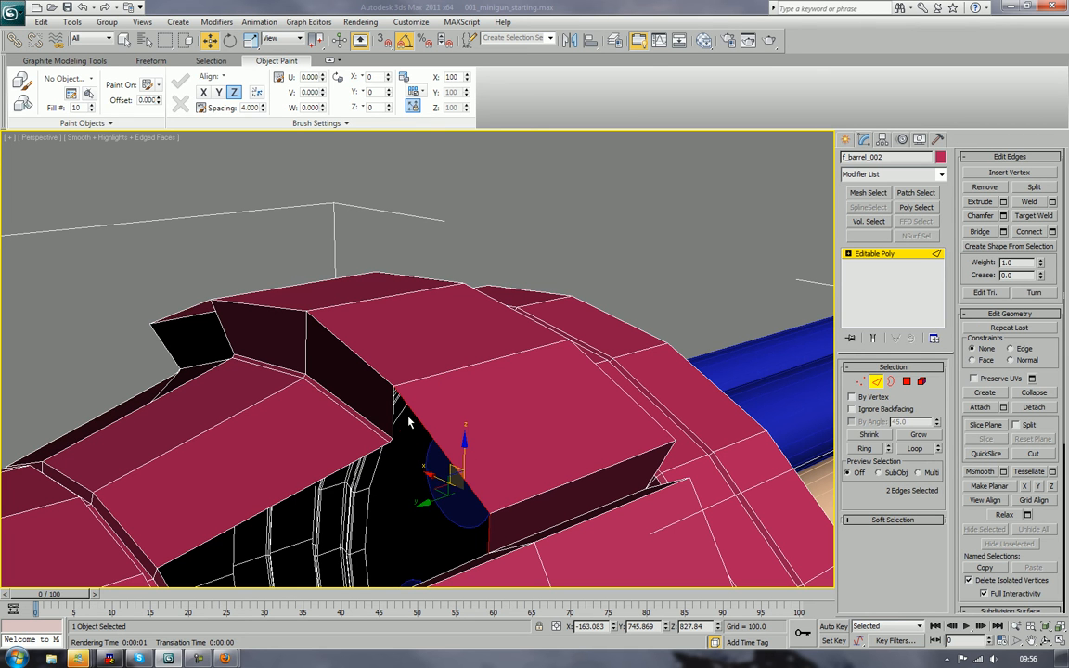
pyautogui.keyDown('ctrl'); pyautogui.click(391, 424); pyautogui.keyUp('ctrl')
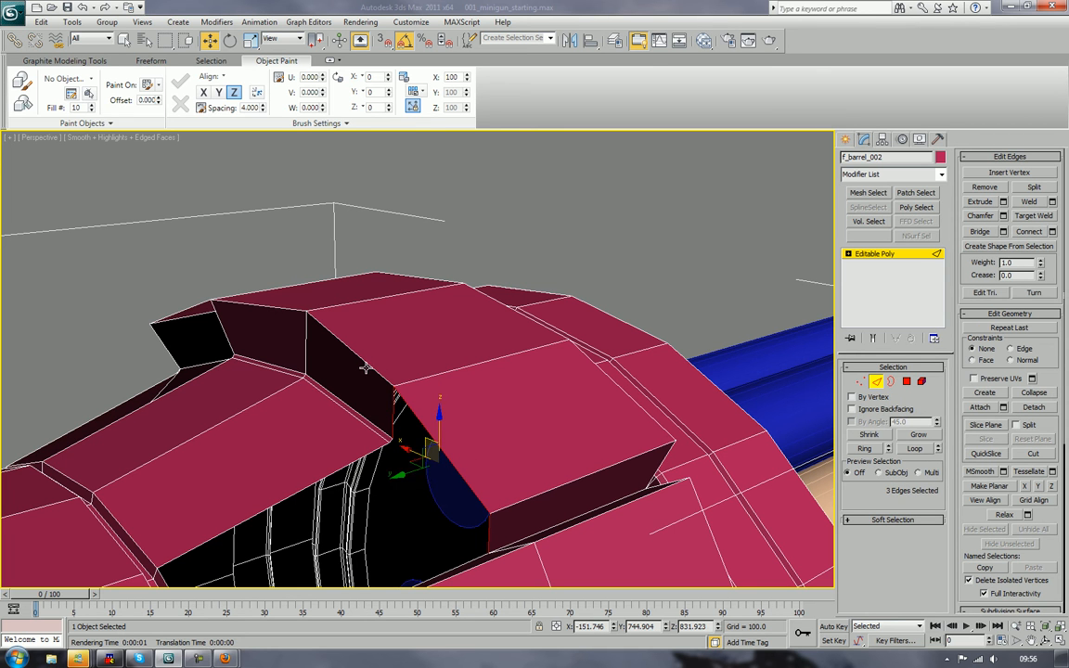
pyautogui.keyDown('ctrl'); pyautogui.click(366, 369); pyautogui.keyUp('ctrl')
pyautogui.keyDown('ctrl'); pyautogui.click(305, 343); pyautogui.keyUp('ctrl')
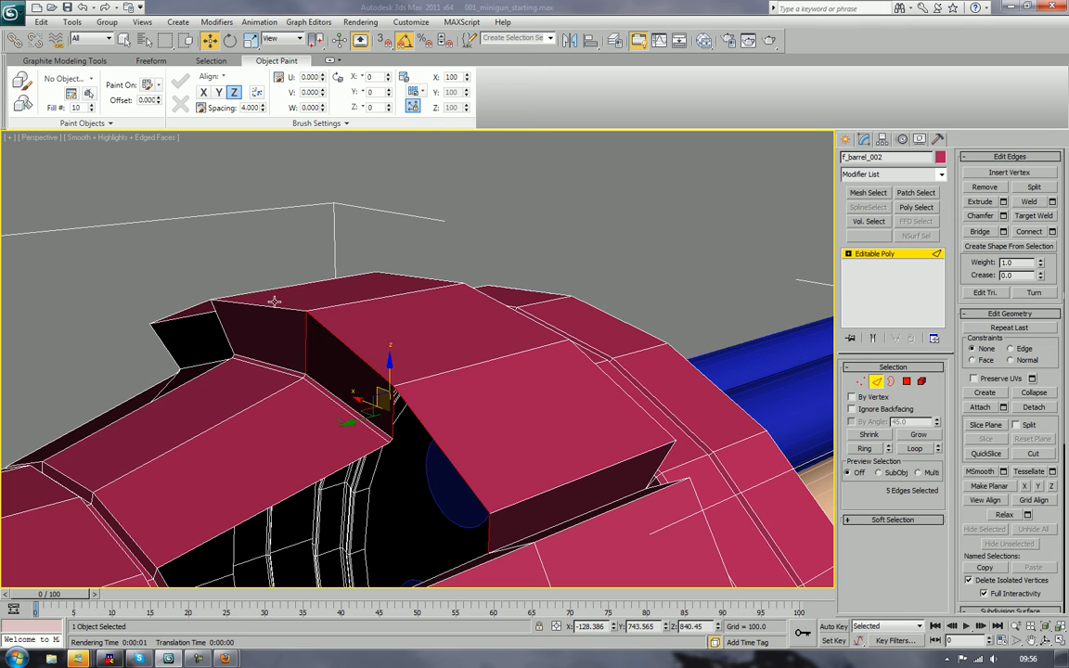
pyautogui.keyDown('ctrl'); pyautogui.click(275, 309); pyautogui.keyUp('ctrl')
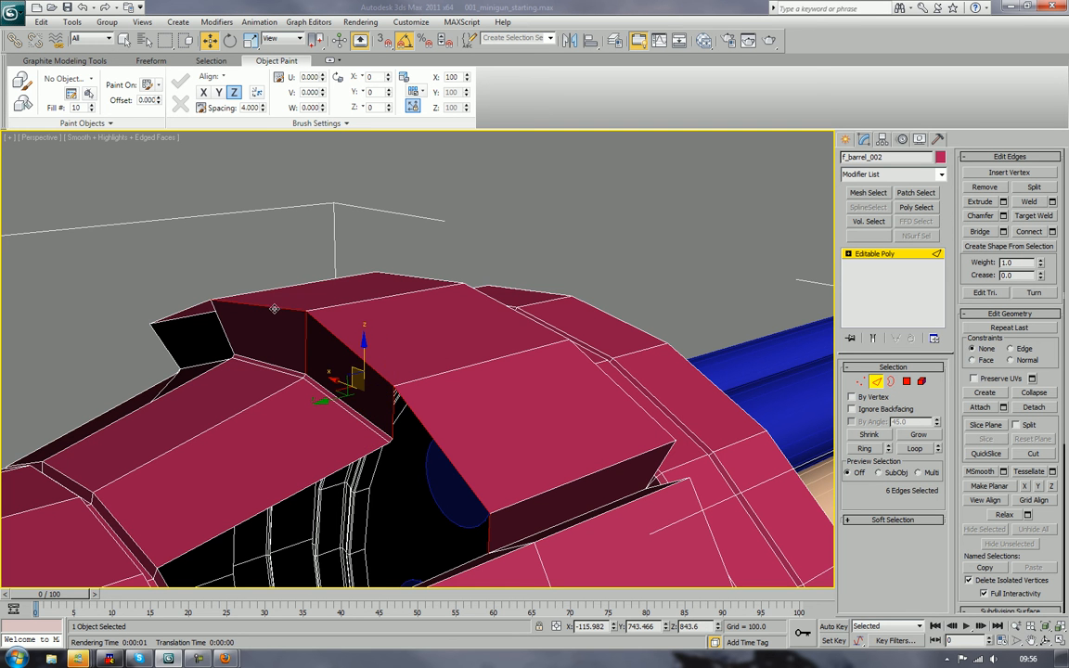
pyautogui.keyDown('ctrl'); pyautogui.click(234, 342); pyautogui.keyUp('ctrl')
pyautogui.keyDown('alt'); pyautogui.moveTo(233, 341); pyautogui.dragTo(359, 319, button='middle'); pyautogui.keyUp('alt')
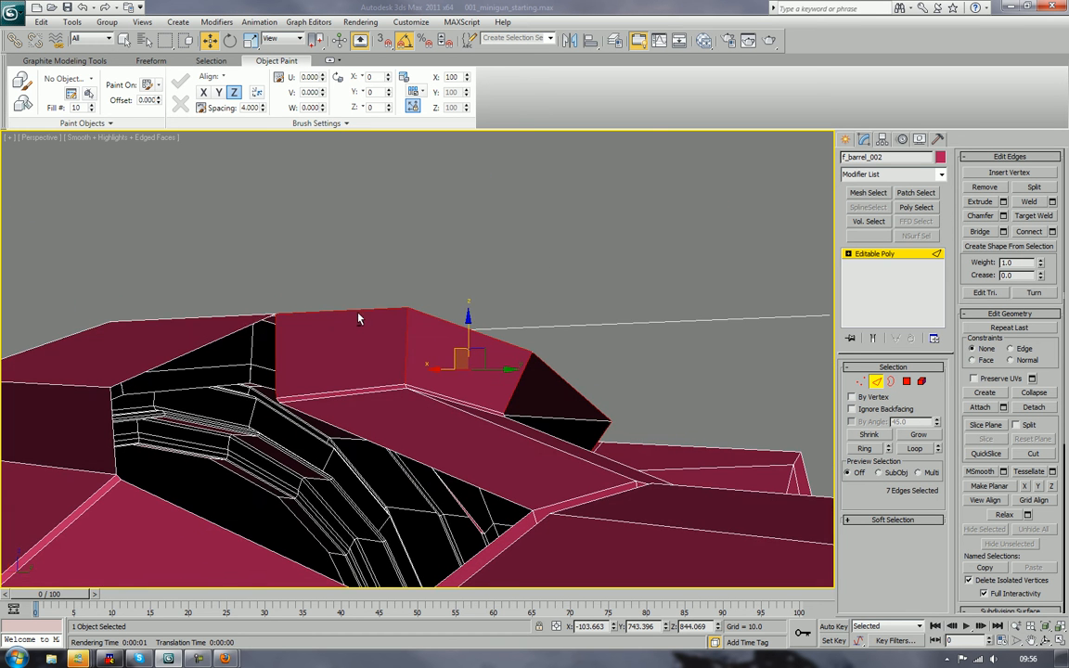
pyautogui.keyDown('alt'); pyautogui.moveTo(246, 327); pyautogui.dragTo(384, 285, button='middle'); pyautogui.keyUp('alt')
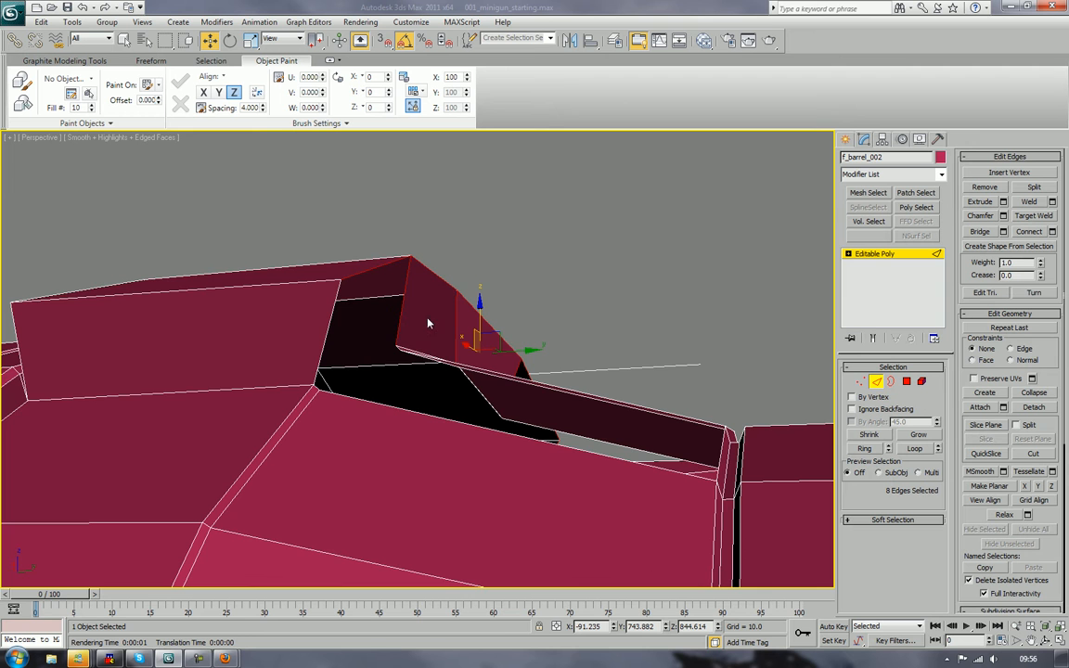
pyautogui.keyDown('ctrl'); pyautogui.click(328, 329); pyautogui.keyUp('ctrl')
pyautogui.keyDown('ctrl'); pyautogui.click(329, 329); pyautogui.keyUp('ctrl')
pyautogui.keyDown('alt'); pyautogui.moveTo(364, 331); pyautogui.dragTo(414, 360, button='middle'); pyautogui.keyUp('alt')
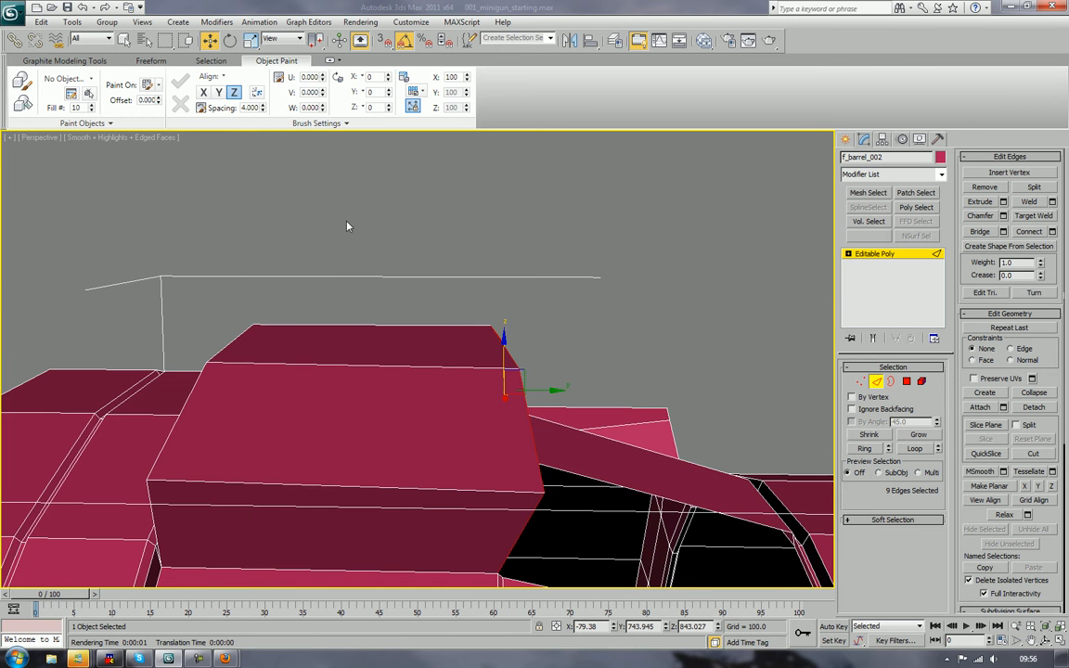
pyautogui.press('r')
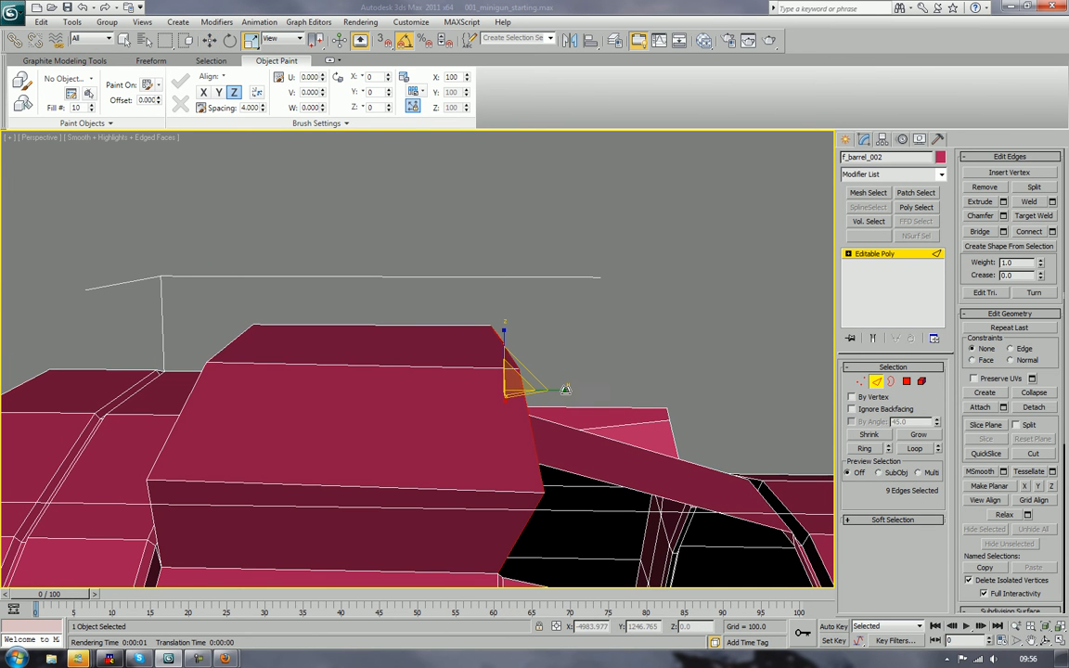
pyautogui.moveTo(565, 390); pyautogui.dragTo(896, 415)
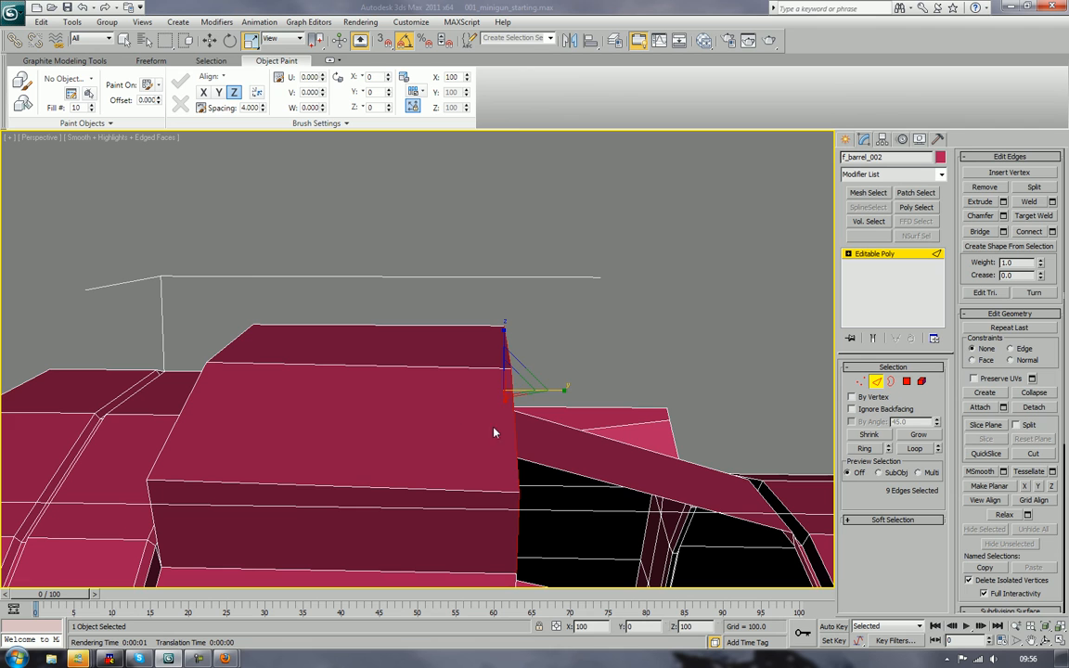
pyautogui.moveTo(564, 388); pyautogui.dragTo(137, 395)
pyautogui.keyDown('alt'); pyautogui.moveTo(136, 394); pyautogui.dragTo(548, 422, button='middle'); pyautogui.keyUp('alt')
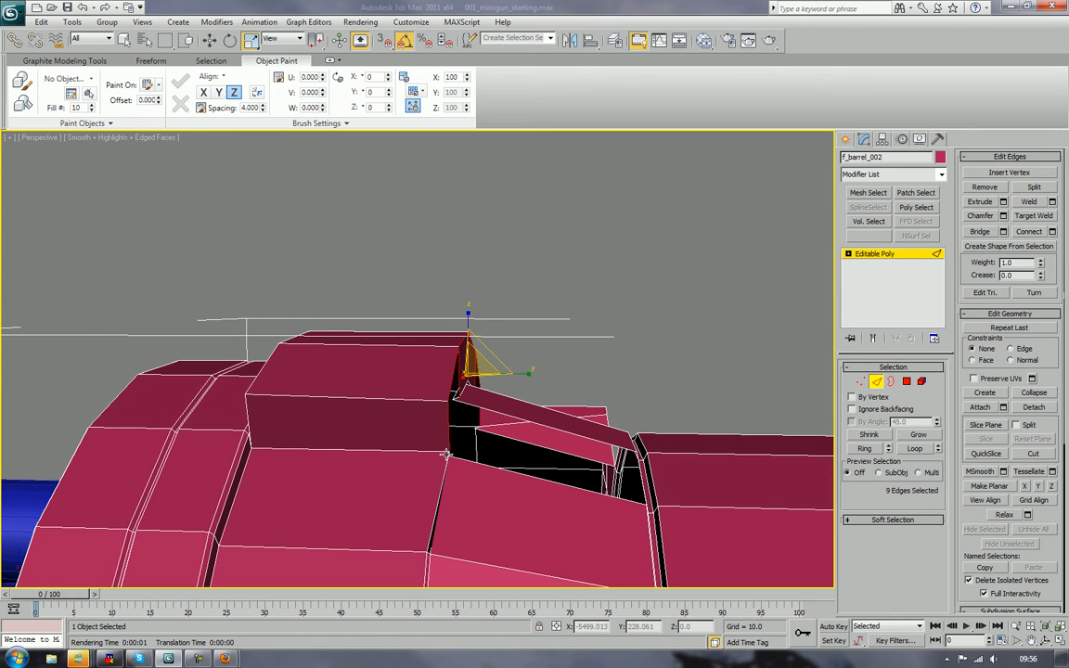
# Step: Move the flattened rim edges along Y towards the barrels, to about Y 740.2
pyautogui.press('w')
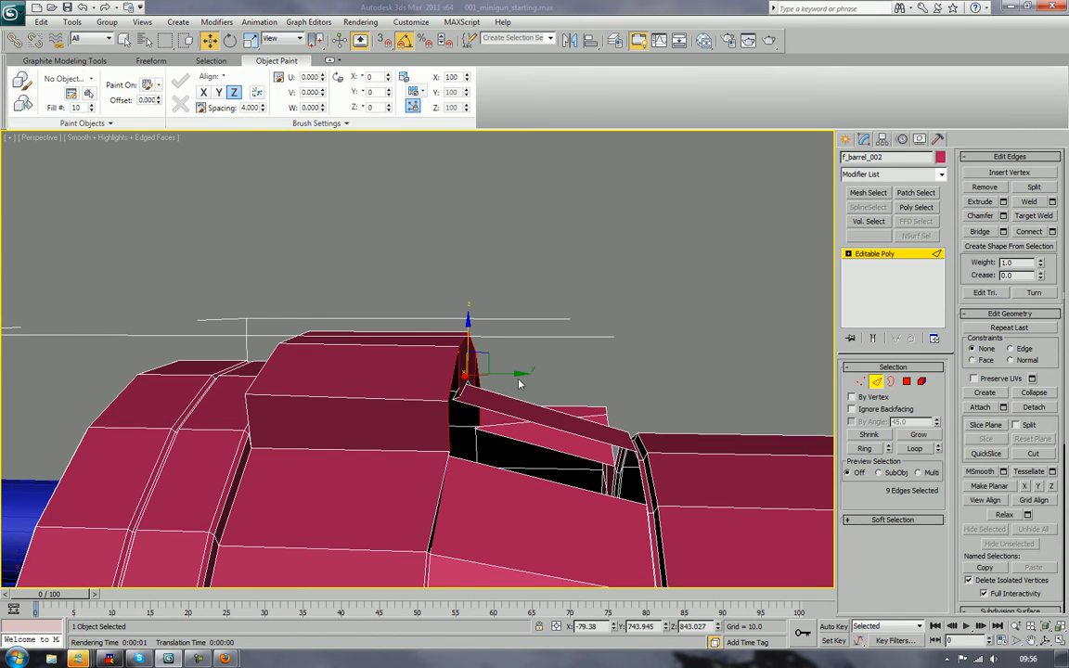
pyautogui.moveTo(517, 374); pyautogui.dragTo(510, 375)
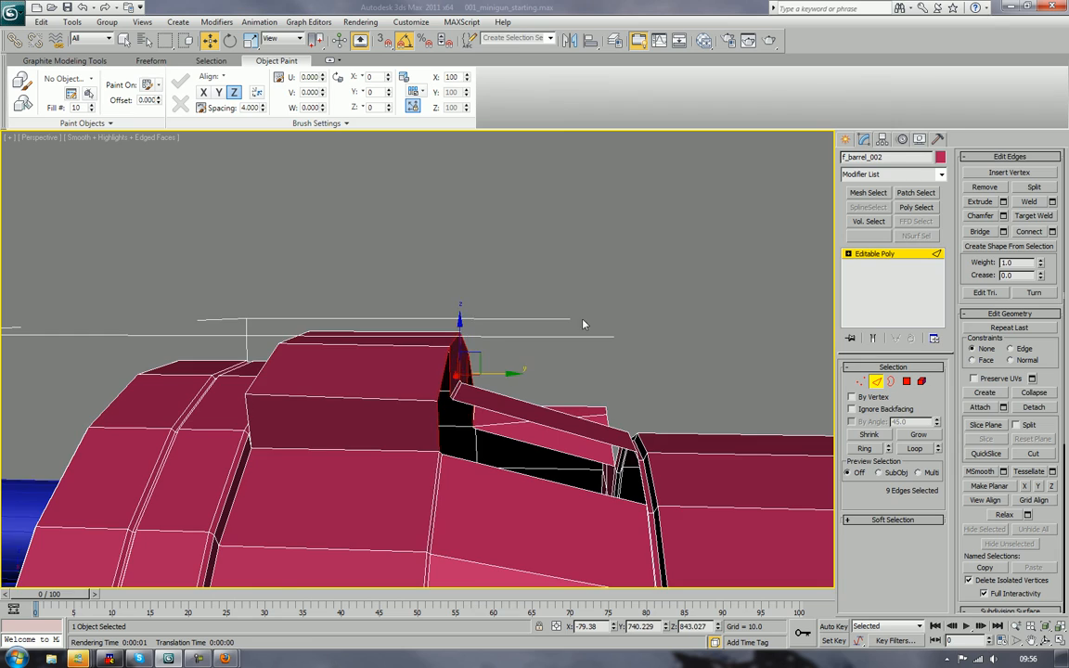
pyautogui.keyDown('alt'); pyautogui.moveTo(569, 329); pyautogui.dragTo(572, 363, button='middle'); pyautogui.keyUp('alt')
pyautogui.keyDown('alt'); pyautogui.moveTo(648, 364); pyautogui.dragTo(769, 356, button='middle'); pyautogui.keyUp('alt')
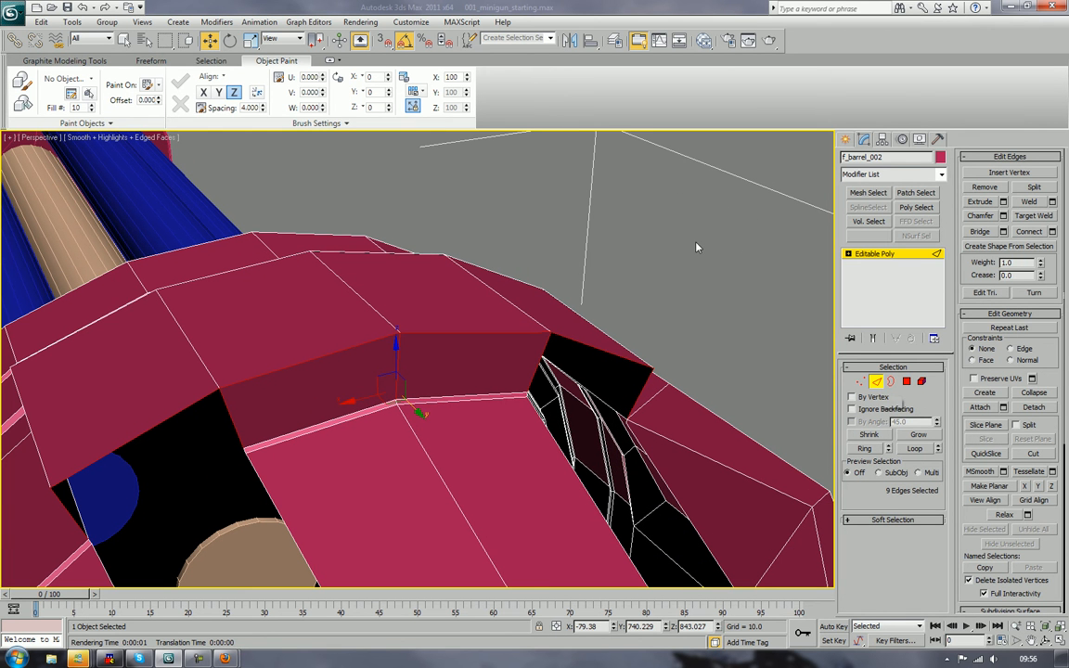
# Step: Bridge the open edges at both rear corners of the raised section to close its rear wall
pyautogui.click(718, 290)
pyautogui.click(981, 232)
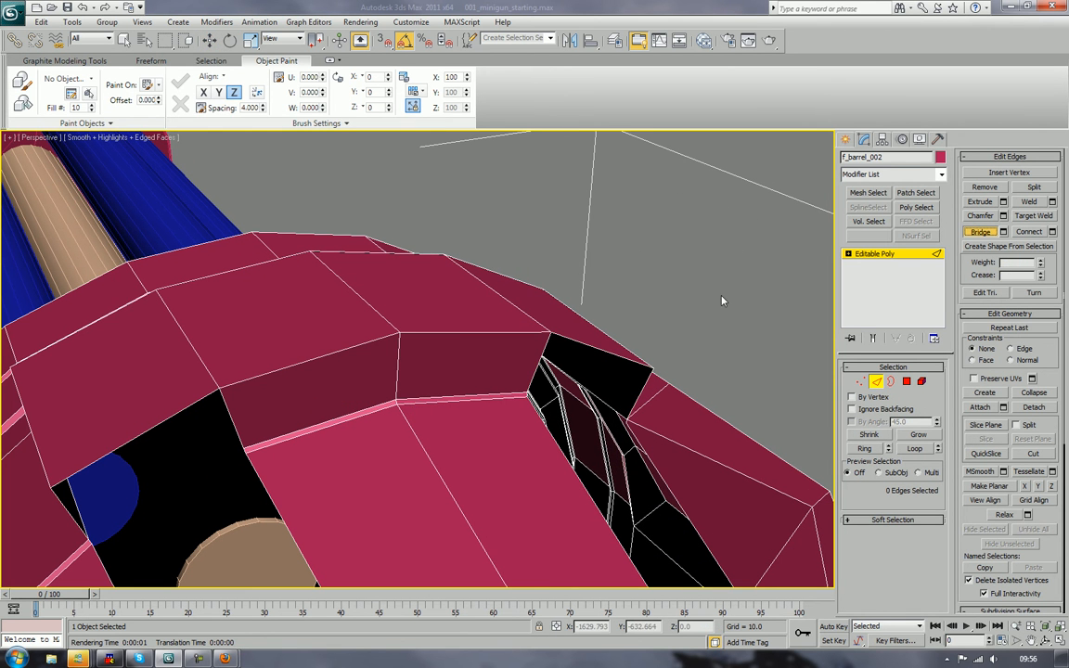
pyautogui.click(641, 391)
pyautogui.click(544, 350)
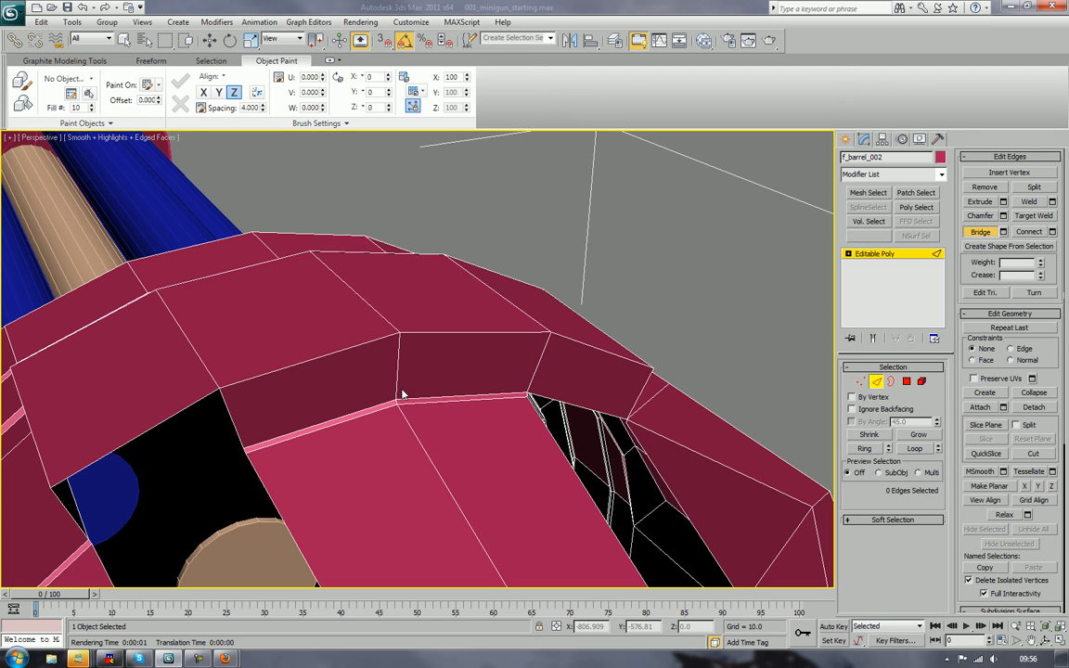
pyautogui.click(238, 432)
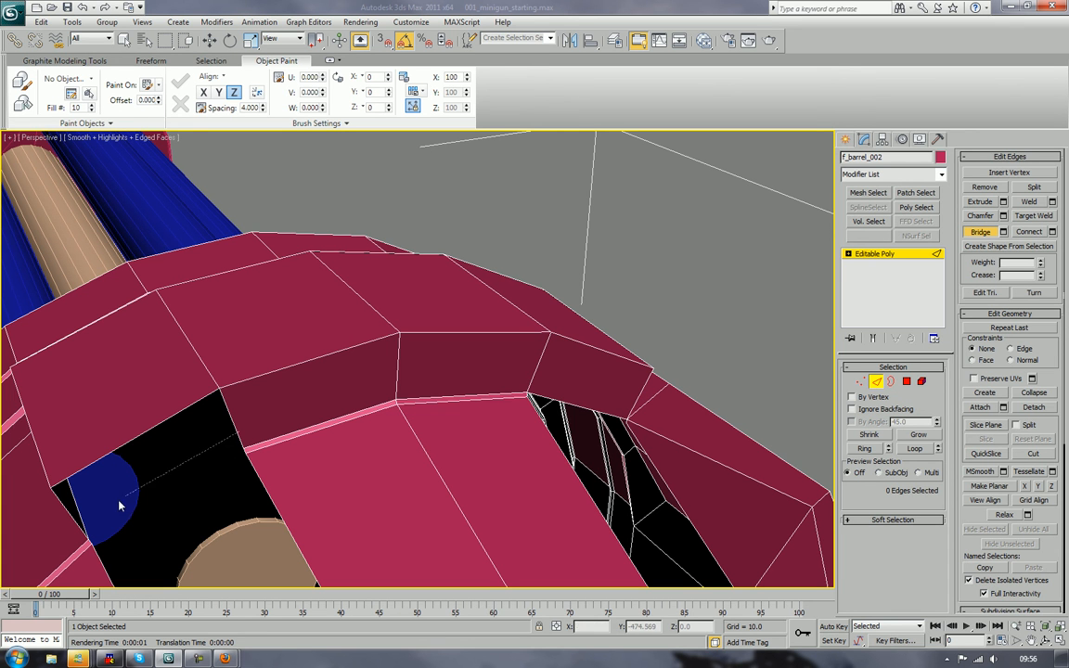
pyautogui.click(67, 510)
pyautogui.rightClick(679, 262)
# Step: Extrude the two outer polygons of the raised section's rear wall backwards across the side gaps, almost to the rear ring
pyautogui.scroll(-4, 680, 262)
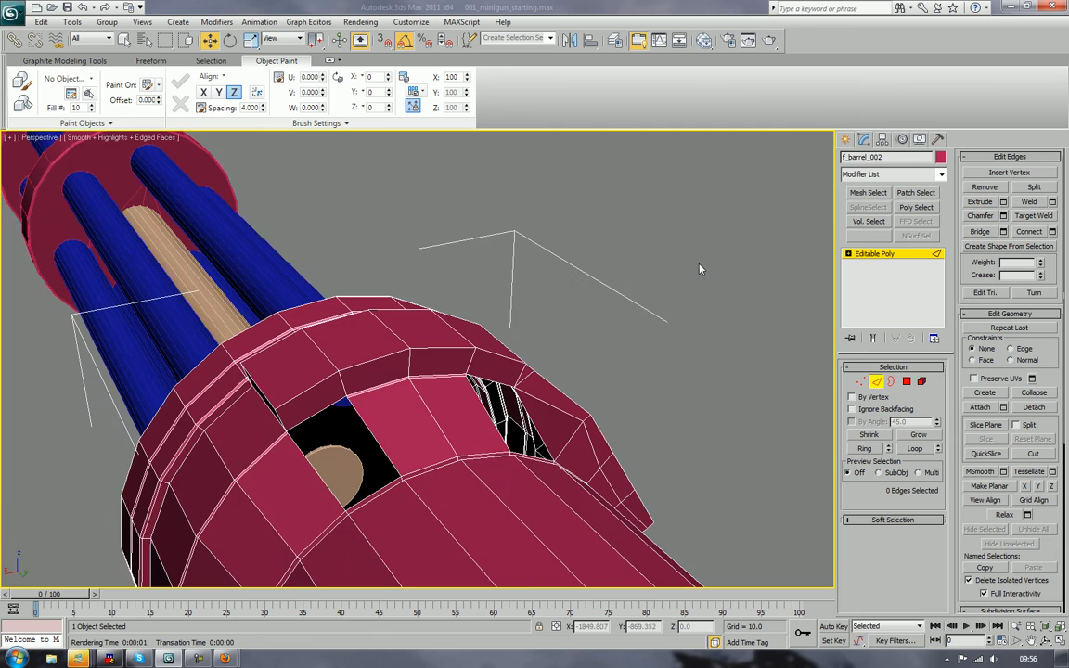
pyautogui.keyDown('alt'); pyautogui.moveTo(708, 269); pyautogui.dragTo(735, 266, button='middle'); pyautogui.keyUp('alt')
pyautogui.scroll(1, 739, 271)
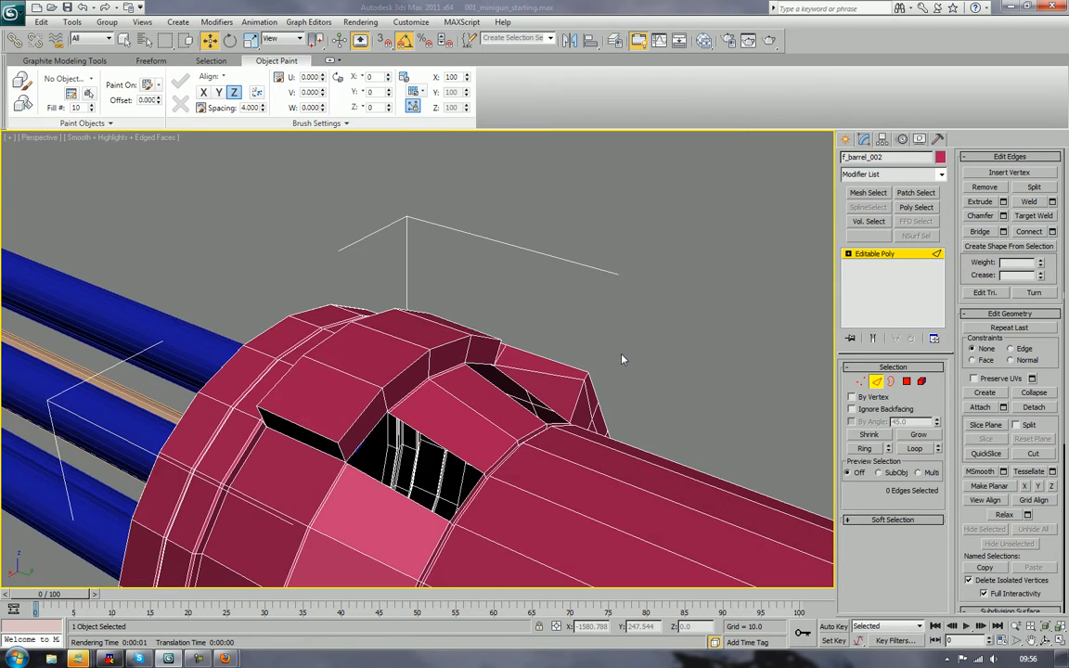
pyautogui.scroll(2, 631, 360)
pyautogui.click(907, 382)
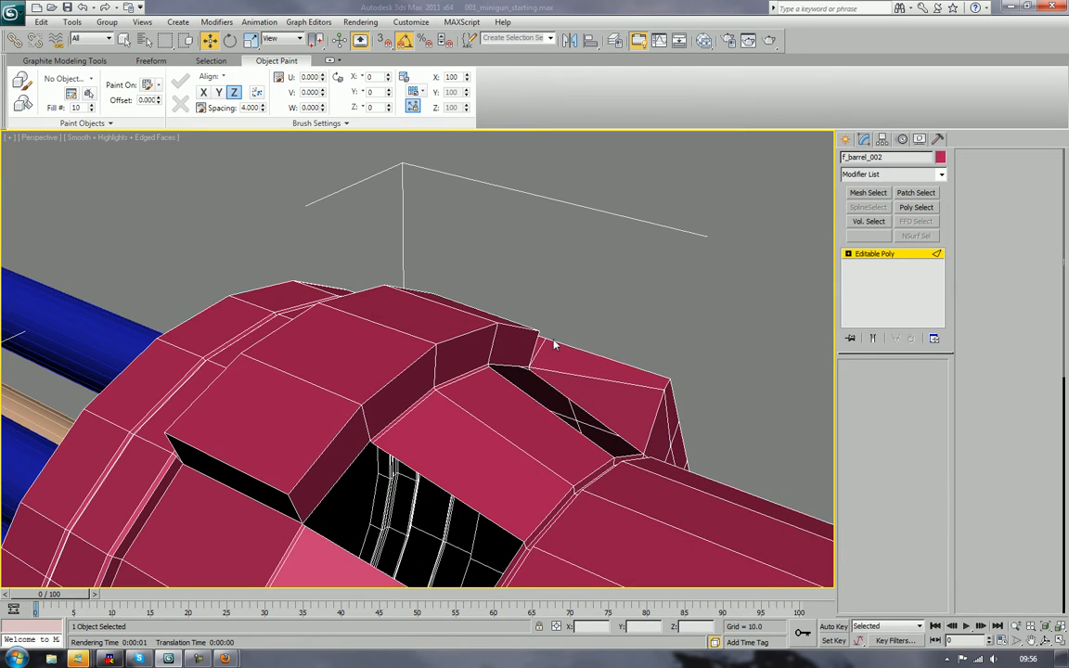
pyautogui.click(525, 346)
pyautogui.keyDown('ctrl'); pyautogui.click(335, 469); pyautogui.keyUp('ctrl')
pyautogui.keyDown('alt'); pyautogui.moveTo(648, 484); pyautogui.dragTo(828, 419, button='middle'); pyautogui.keyUp('alt')
pyautogui.click(981, 186)
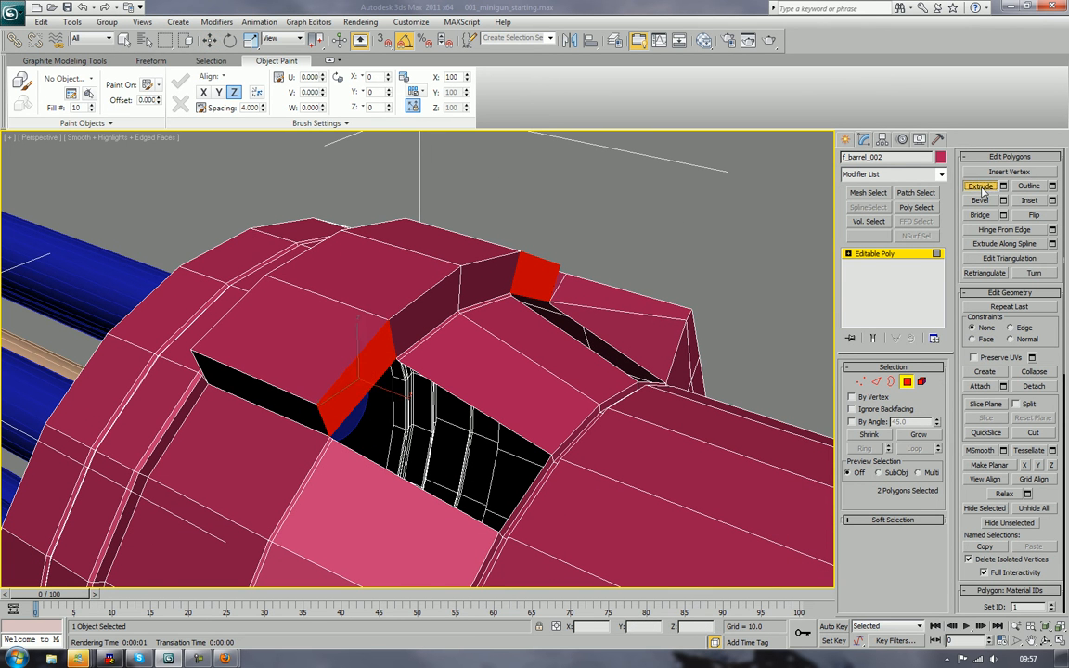
pyautogui.moveTo(361, 384); pyautogui.dragTo(493, 152)
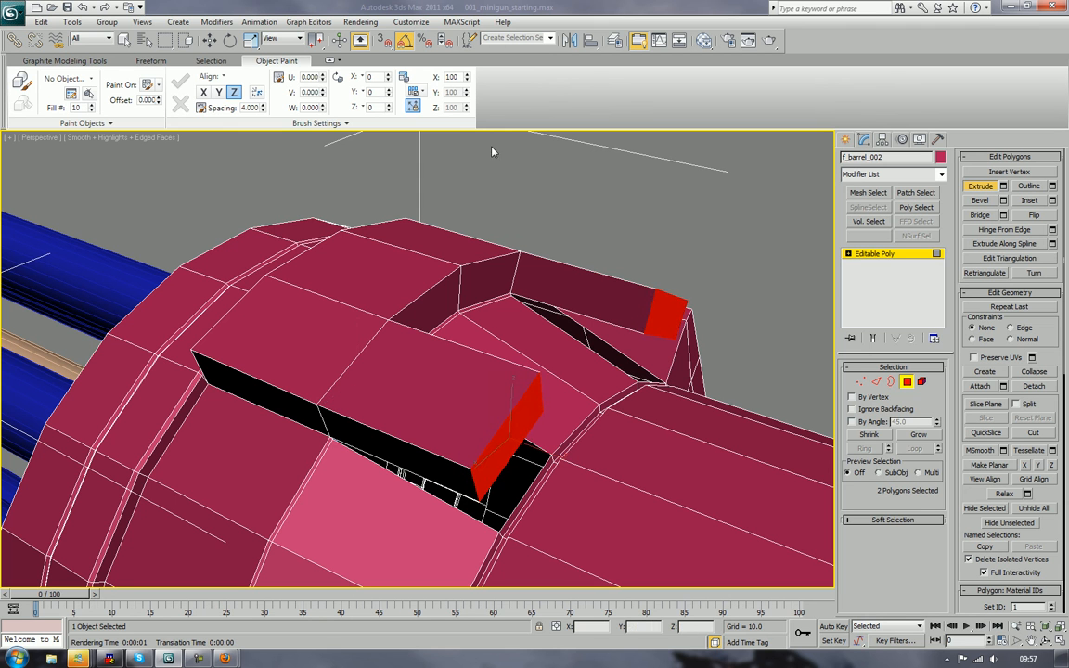
# Step: Delete the underside polygons of the two extruded blocks above the side gaps
pyautogui.keyDown('alt'); pyautogui.moveTo(683, 429); pyautogui.dragTo(554, 397, button='middle'); pyautogui.keyUp('alt')
pyautogui.scroll(2, 443, 383)
pyautogui.moveTo(431, 375); pyautogui.dragTo(477, 374, button='middle')
pyautogui.moveTo(525, 321); pyautogui.dragTo(542, 367, button='middle')
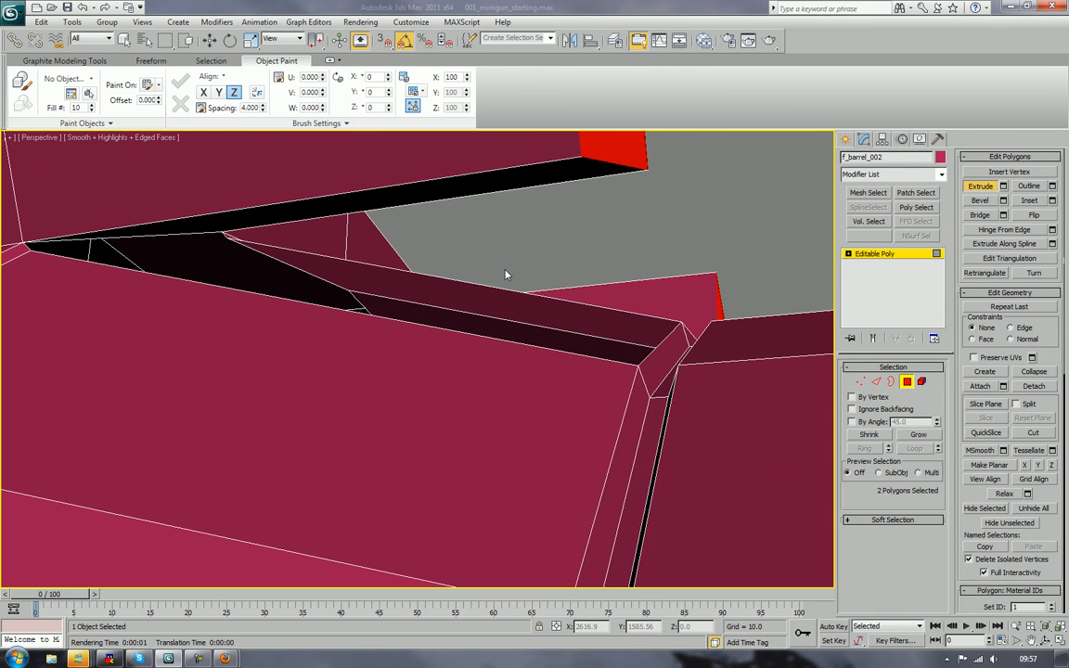
pyautogui.click(519, 180)
pyautogui.click(636, 214)
pyautogui.keyDown('alt'); pyautogui.moveTo(728, 234); pyautogui.dragTo(621, 271, button='middle'); pyautogui.keyUp('alt')
pyautogui.click(622, 287)
pyautogui.press('Delete')
pyautogui.scroll(-3, 622, 287)
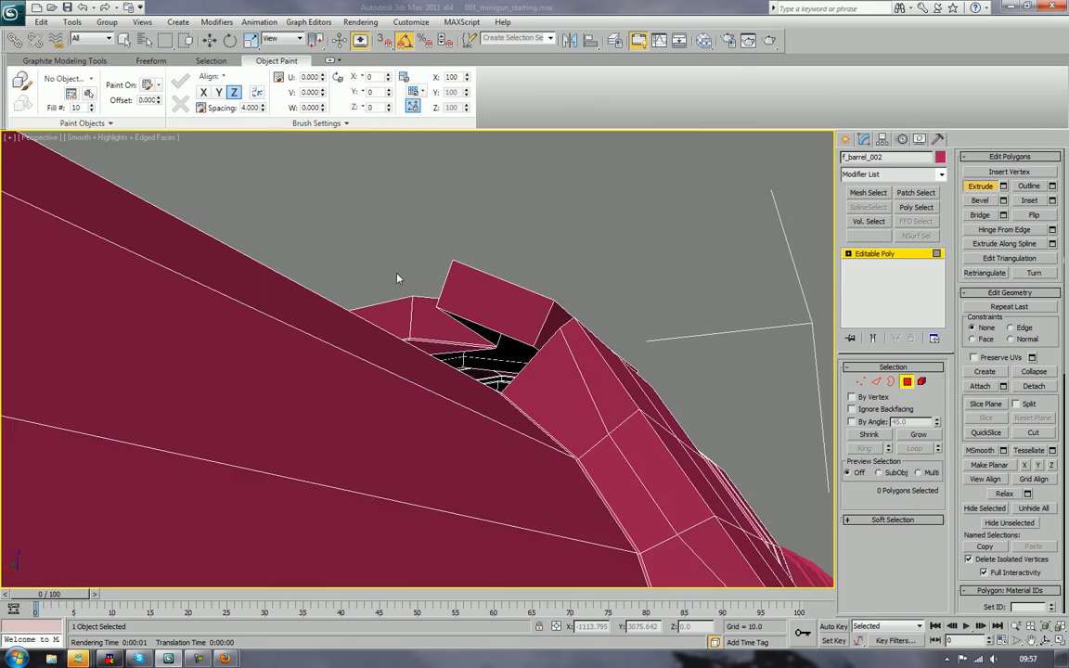
# Step: Move the end polygons of both extruded blocks slightly backwards along Y to meet the rear ring
pyautogui.keyDown('alt'); pyautogui.moveTo(397, 278); pyautogui.dragTo(564, 369, button='middle'); pyautogui.keyUp('alt')
pyautogui.scroll(3, 516, 296)
pyautogui.click(419, 434)
pyautogui.keyDown('ctrl'); pyautogui.click(619, 347); pyautogui.keyUp('ctrl')
pyautogui.press('w')
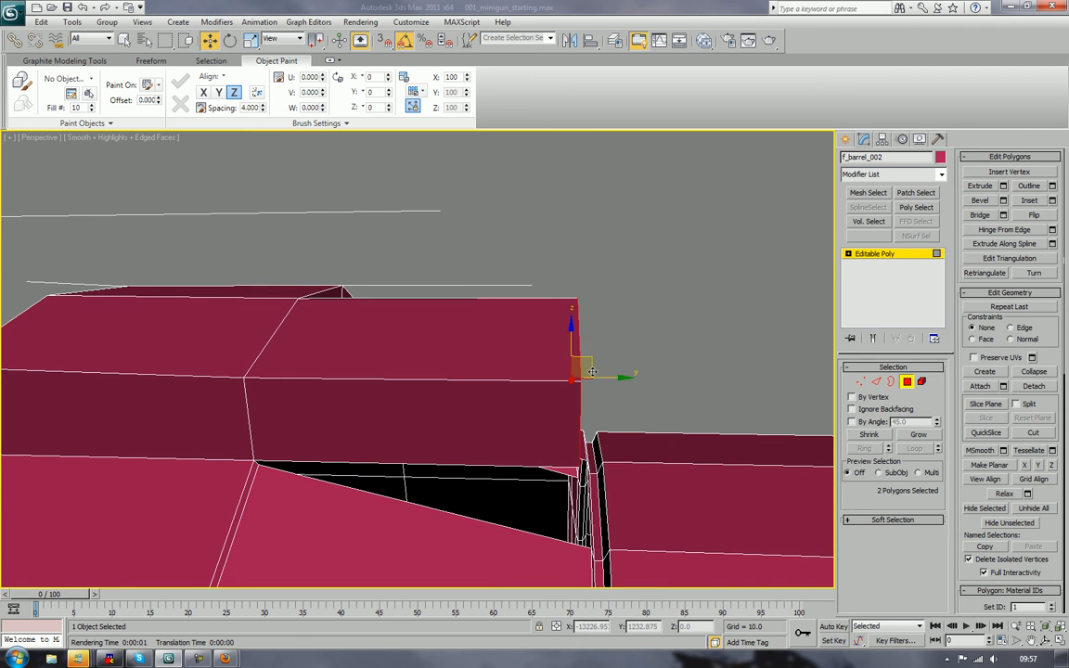
pyautogui.moveTo(594, 378); pyautogui.dragTo(621, 389)
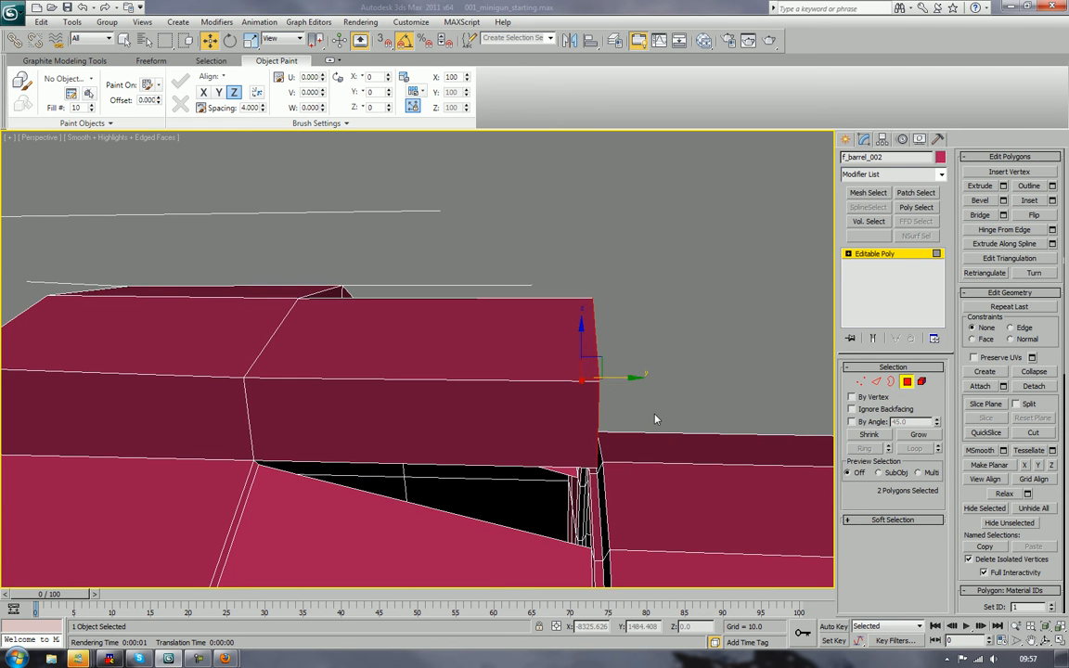
pyautogui.keyDown('alt'); pyautogui.moveTo(654, 414); pyautogui.dragTo(628, 412, button='middle'); pyautogui.keyUp('alt')
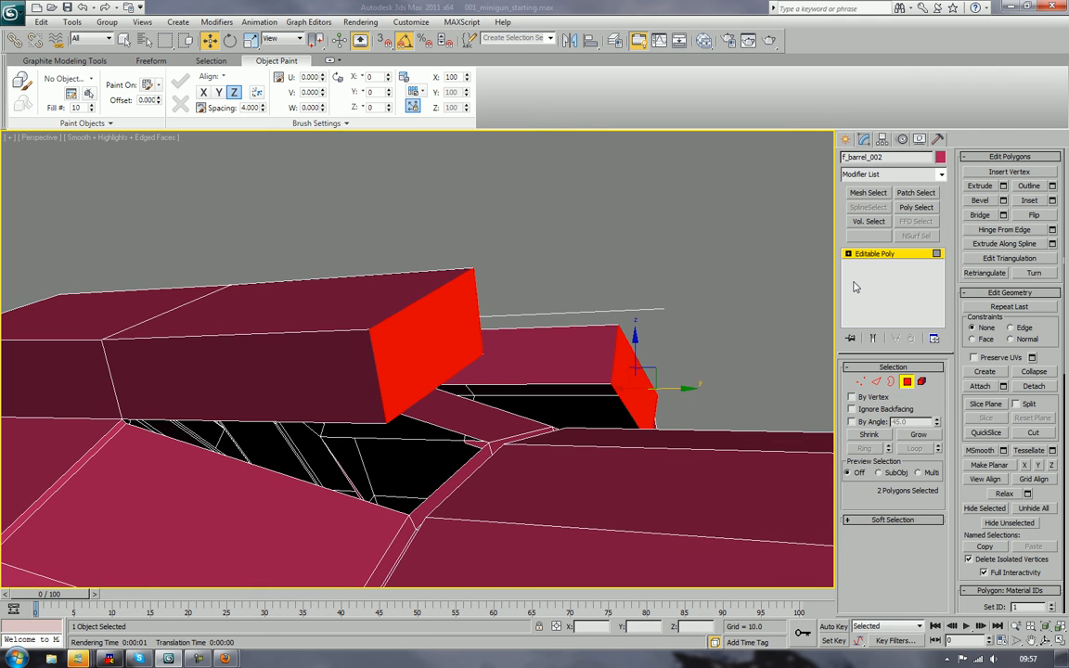
pyautogui.click(752, 201)
# Step: Bridge the bottom rear edge of each extruded block to the matching ring edge of the gap below it
pyautogui.keyDown('alt'); pyautogui.moveTo(752, 201); pyautogui.dragTo(713, 261, button='middle'); pyautogui.keyUp('alt')
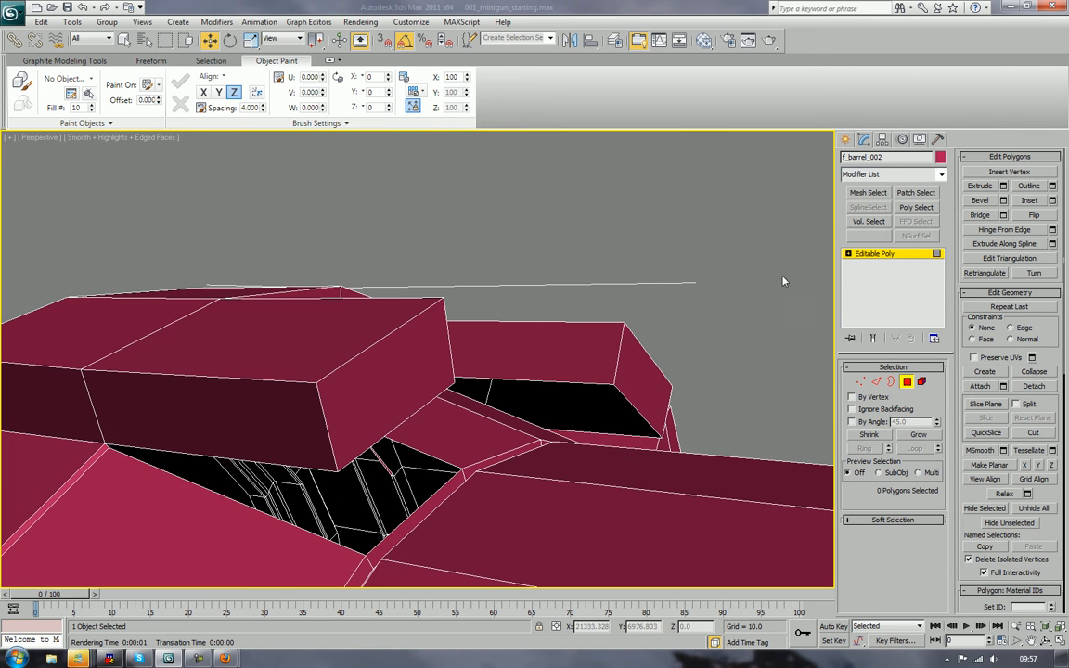
pyautogui.click(874, 383)
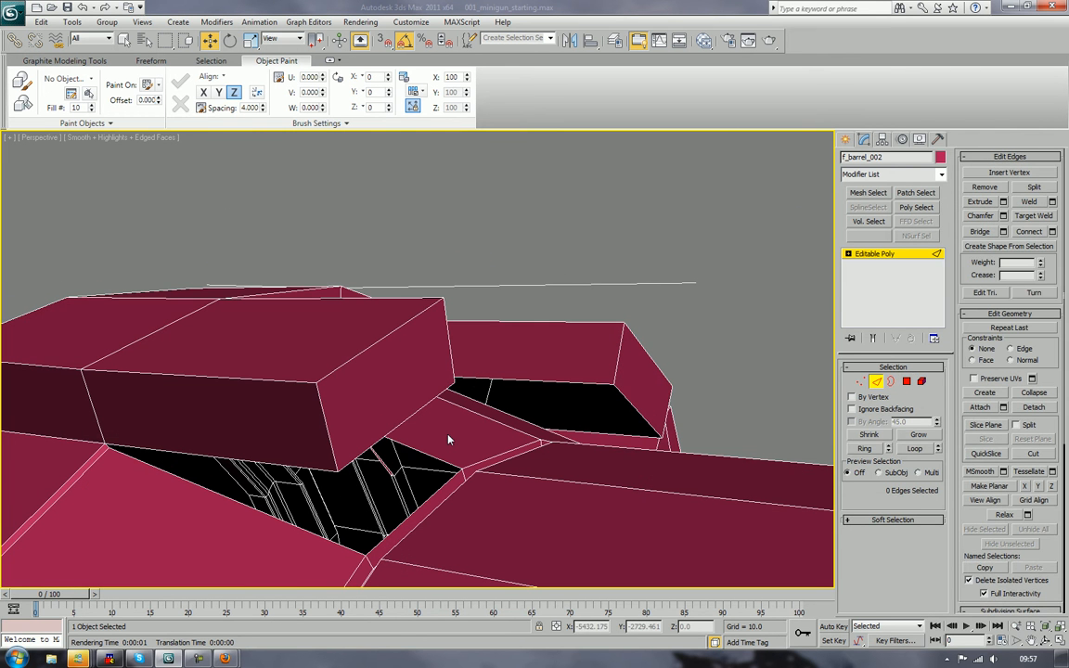
pyautogui.click(435, 397)
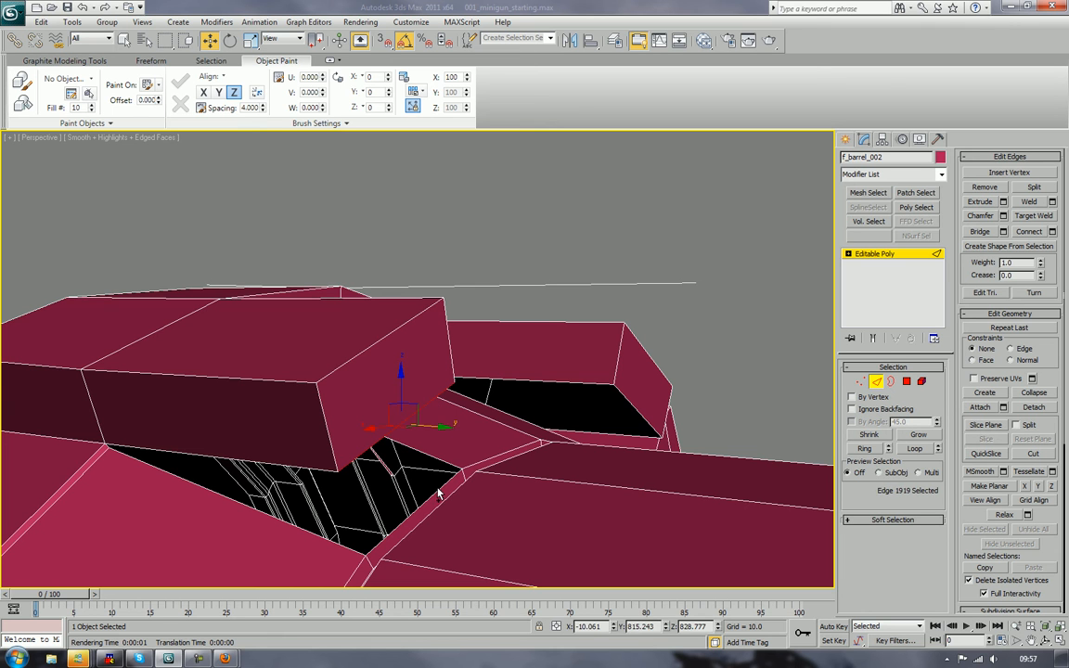
pyautogui.keyDown('ctrl'); pyautogui.click(440, 494); pyautogui.keyUp('ctrl')
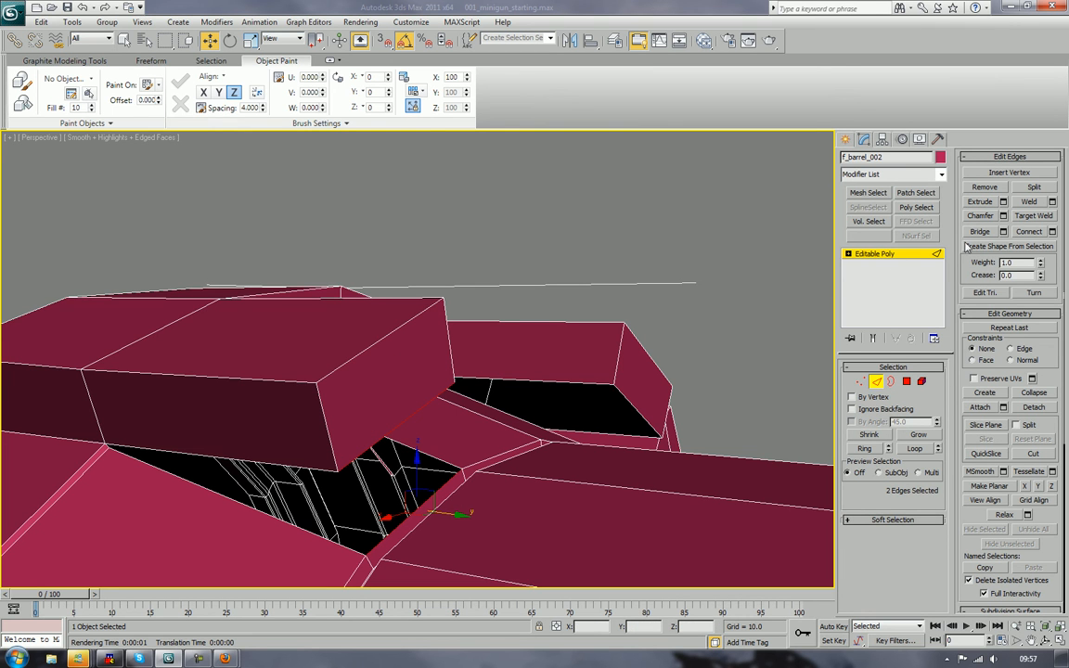
pyautogui.keyDown('alt'); pyautogui.moveTo(732, 217); pyautogui.dragTo(740, 265, button='middle'); pyautogui.keyUp('alt')
pyautogui.click(605, 473)
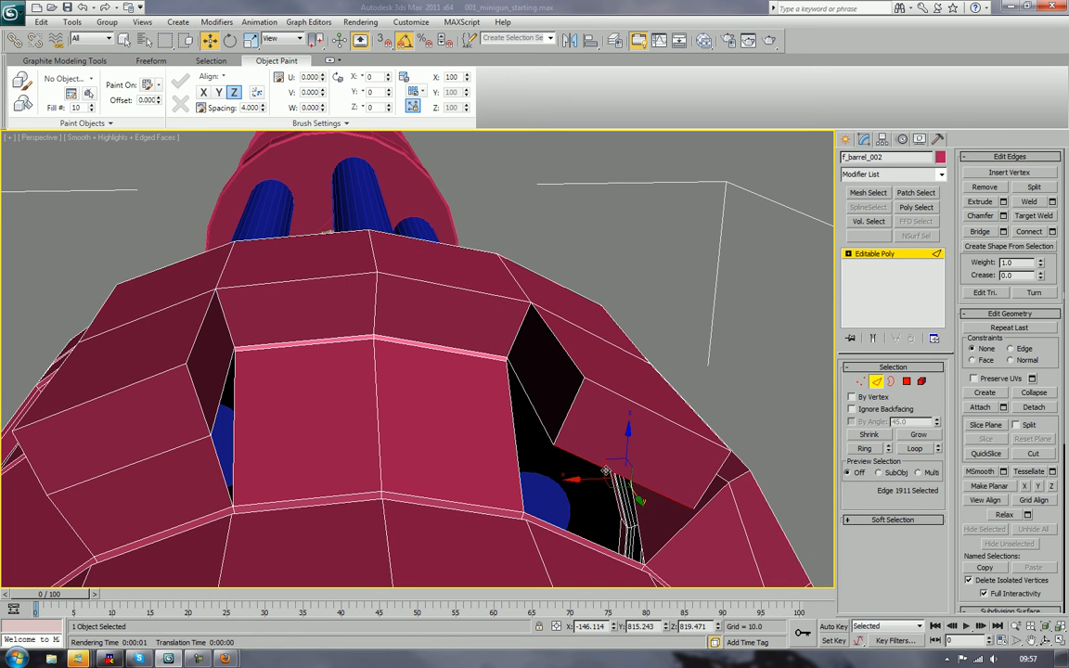
pyautogui.keyDown('ctrl'); pyautogui.click(577, 537); pyautogui.keyUp('ctrl')
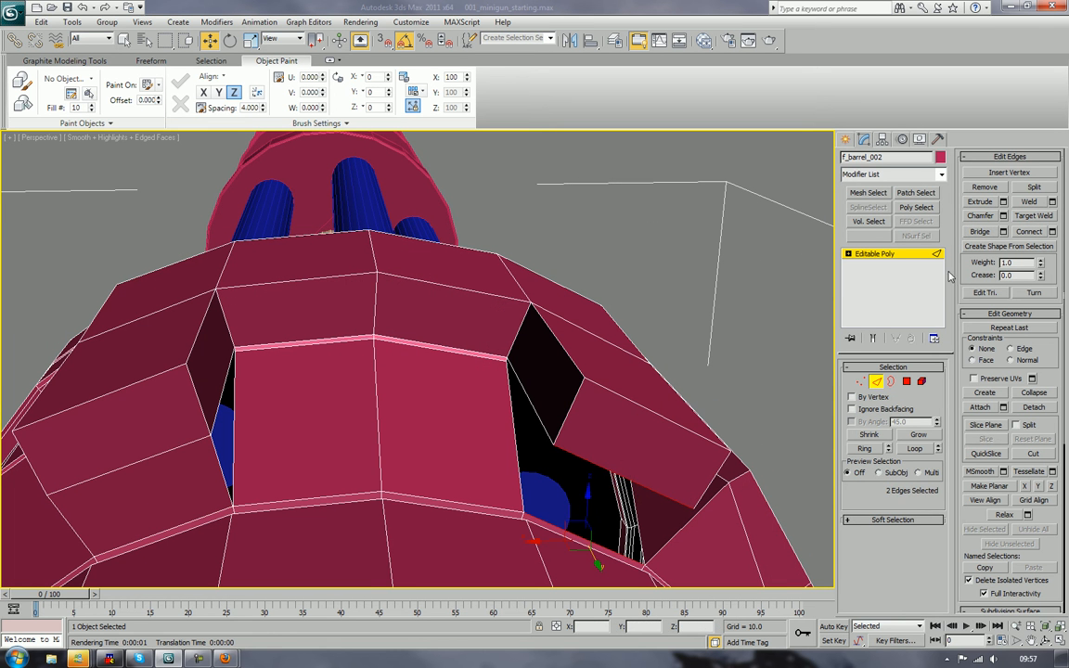
pyautogui.click(980, 232)
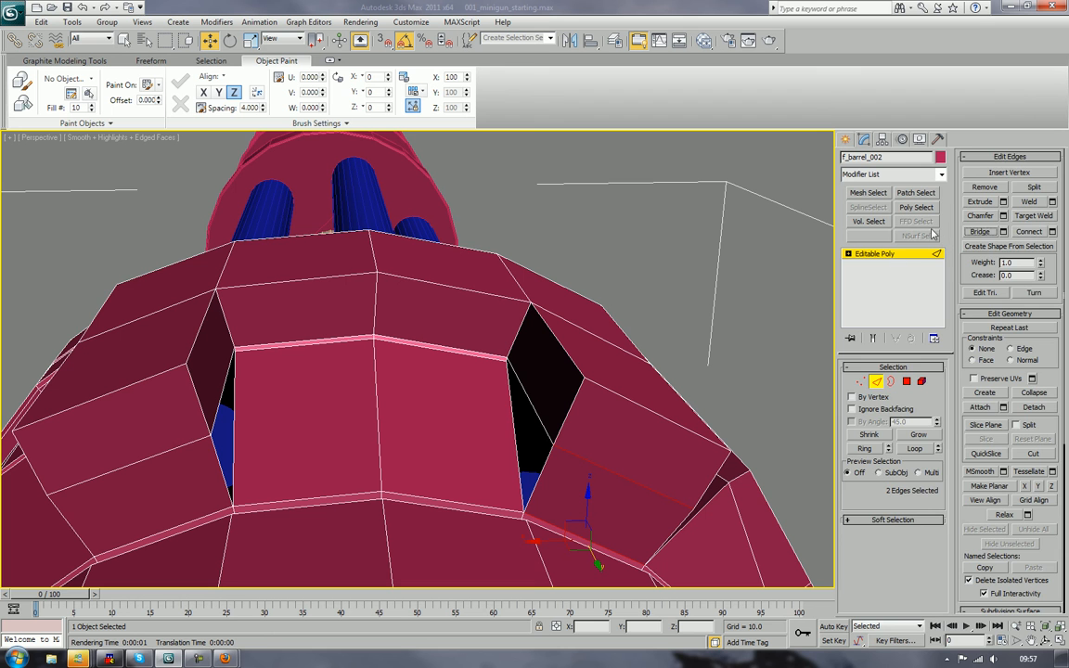
# Step: Cap the four open borders under and beside the two extruded blocks at the side gaps
pyautogui.click(891, 381)
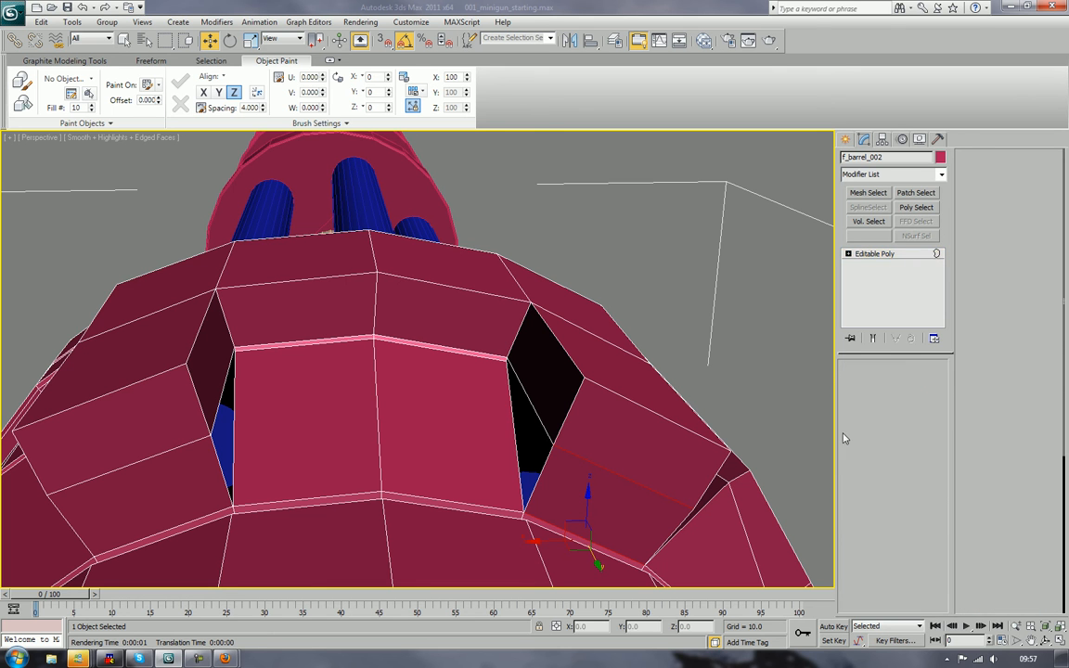
pyautogui.click(548, 446)
pyautogui.keyDown('ctrl'); pyautogui.click(217, 413); pyautogui.keyUp('ctrl')
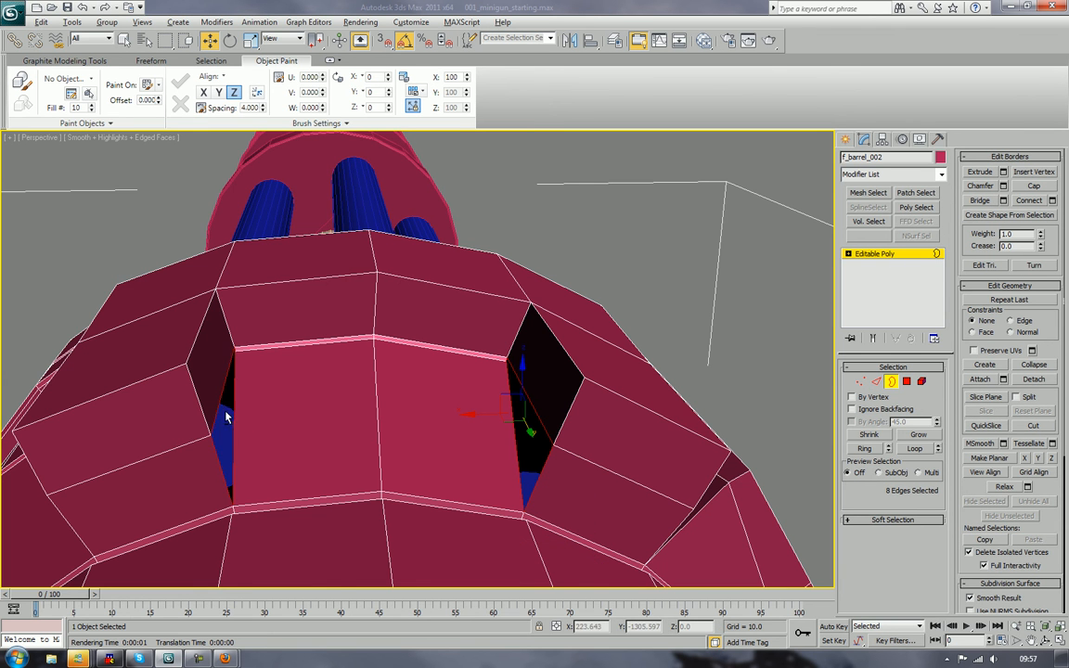
pyautogui.keyDown('alt'); pyautogui.moveTo(227, 417); pyautogui.dragTo(314, 409, button='middle'); pyautogui.keyUp('alt')
pyautogui.keyDown('ctrl'); pyautogui.click(319, 539); pyautogui.keyUp('ctrl')
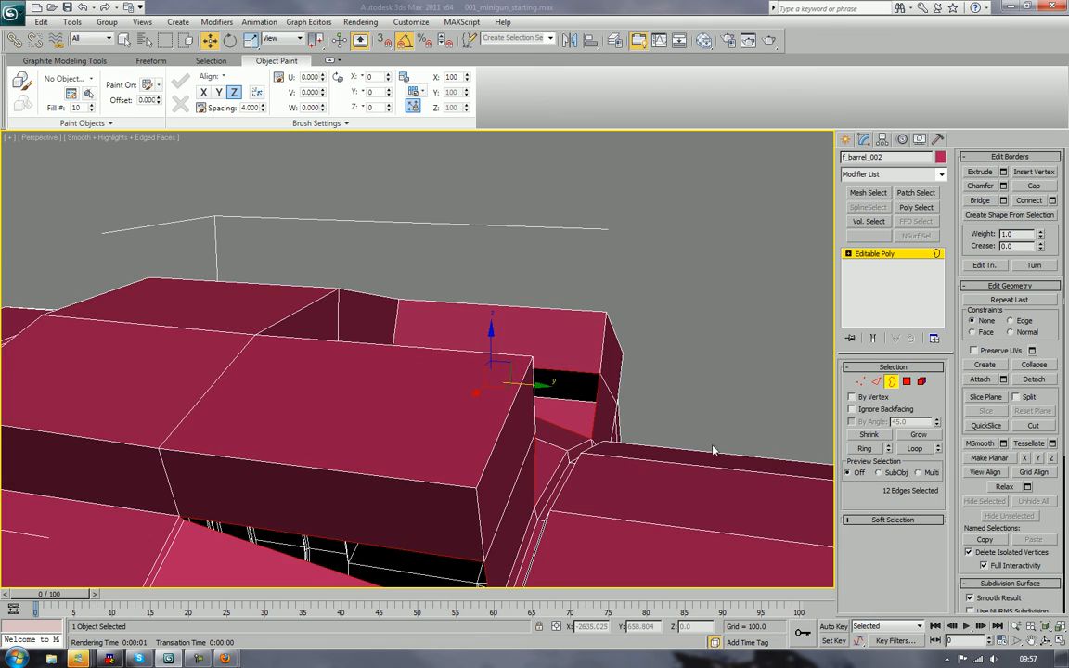
pyautogui.keyDown('alt'); pyautogui.moveTo(714, 448); pyautogui.dragTo(510, 449, button='middle'); pyautogui.keyUp('alt')
pyautogui.keyDown('ctrl'); pyautogui.click(414, 492); pyautogui.keyUp('ctrl')
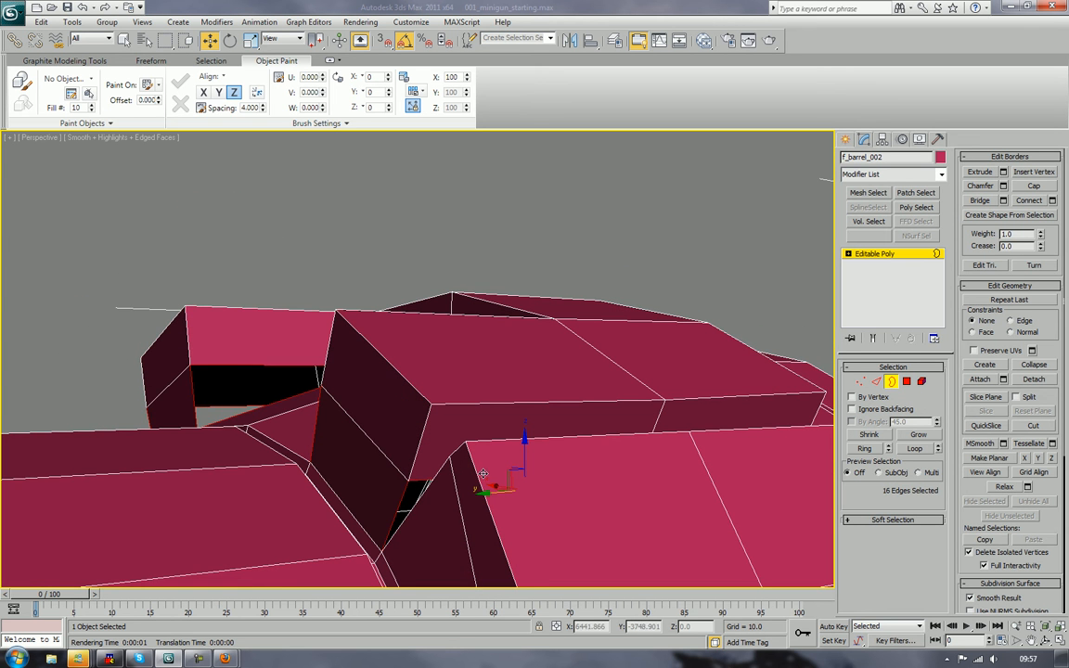
pyautogui.click(1033, 186)
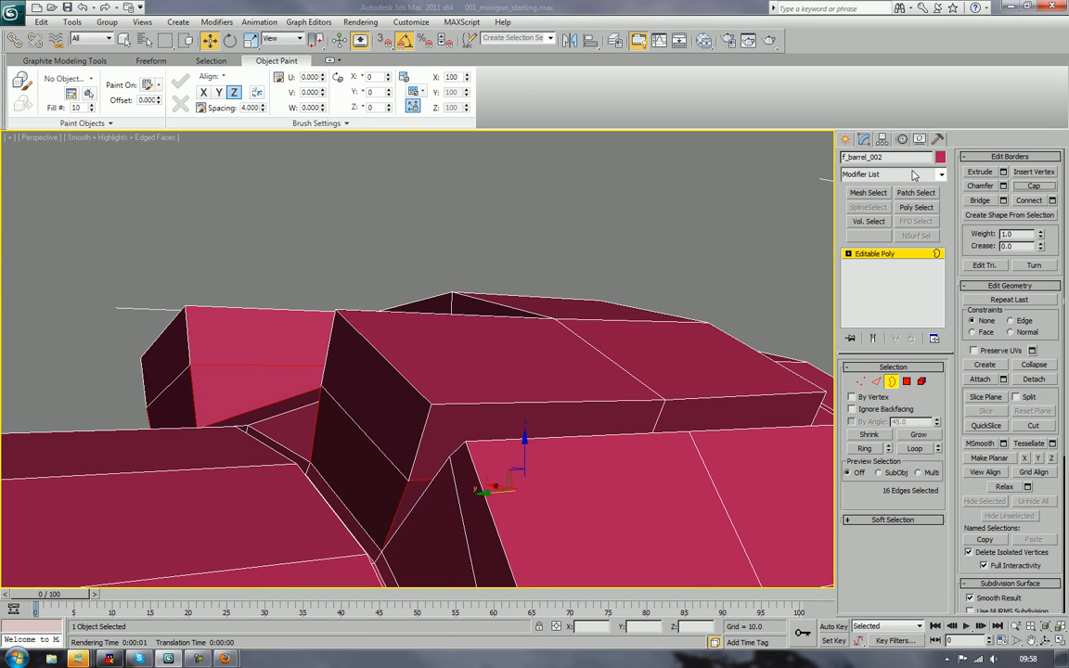
# Step: Try rotating the whole barrel housing 5 degrees about its long axis
pyautogui.keyDown('alt'); pyautogui.moveTo(648, 150); pyautogui.dragTo(620, 267, button='middle'); pyautogui.keyUp('alt')
pyautogui.scroll(-5, 638, 311)
pyautogui.scroll(2, 387, 287)
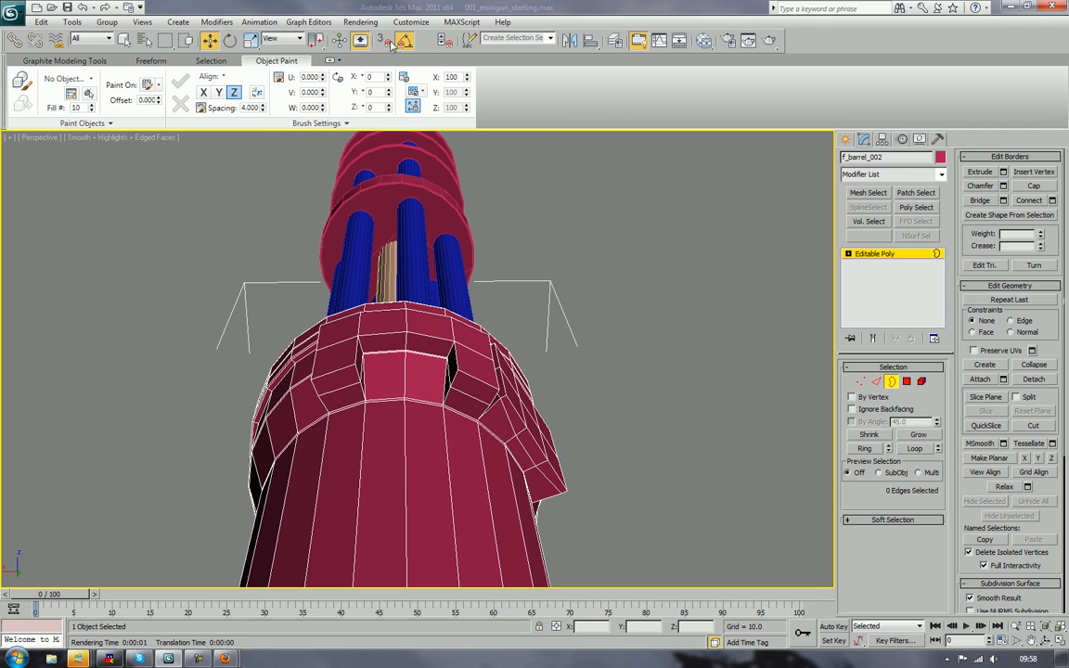
pyautogui.click(230, 40)
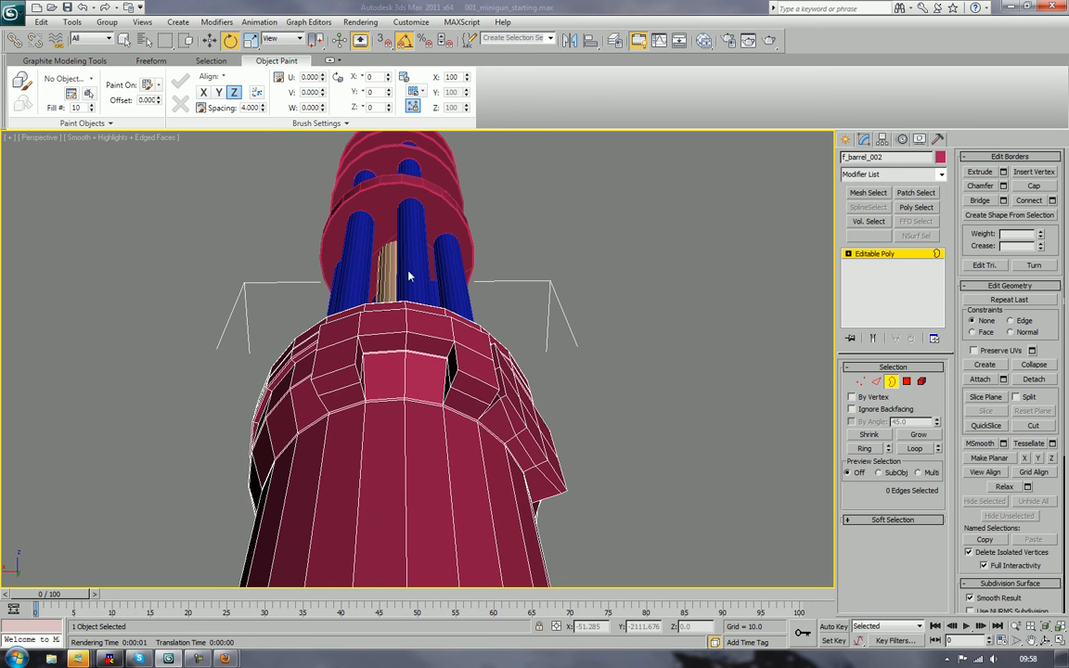
pyautogui.click(894, 384)
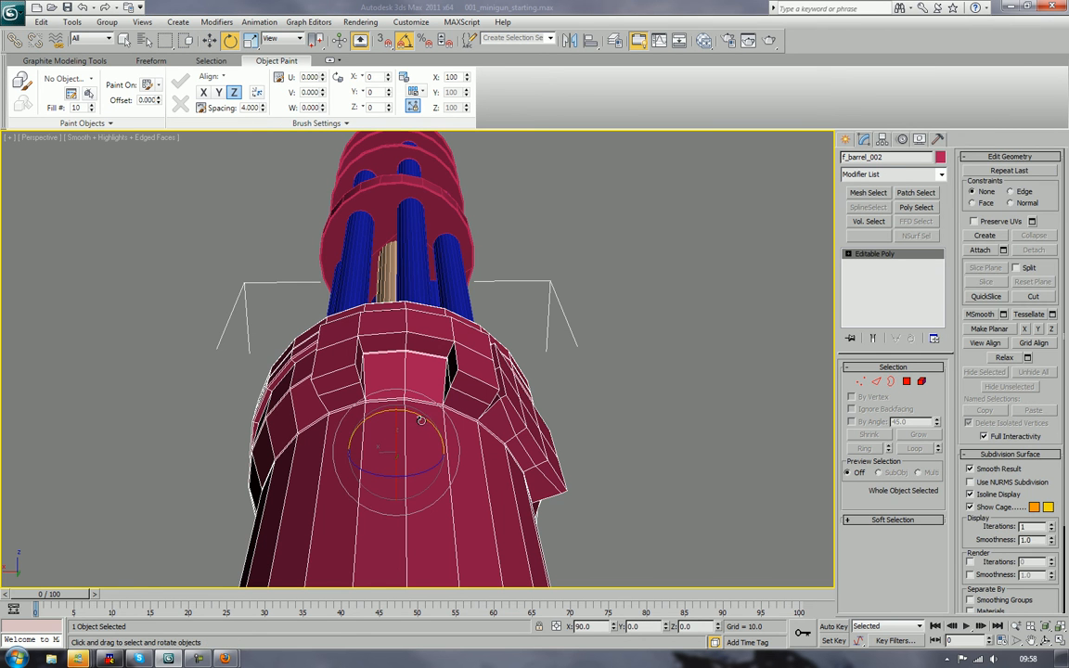
pyautogui.moveTo(420, 419); pyautogui.dragTo(422, 411)
pyautogui.moveTo(422, 411); pyautogui.dragTo(556, 370)
pyautogui.scroll(-3, 524, 386)
pyautogui.moveTo(523, 381)
pyautogui.keyDown('alt'); pyautogui.mouseDown(button='middle')
pyautogui.moveTo(515, 400)
pyautogui.moveTo(515, 387)
pyautogui.mouseUp(button='middle'); pyautogui.keyUp('alt')
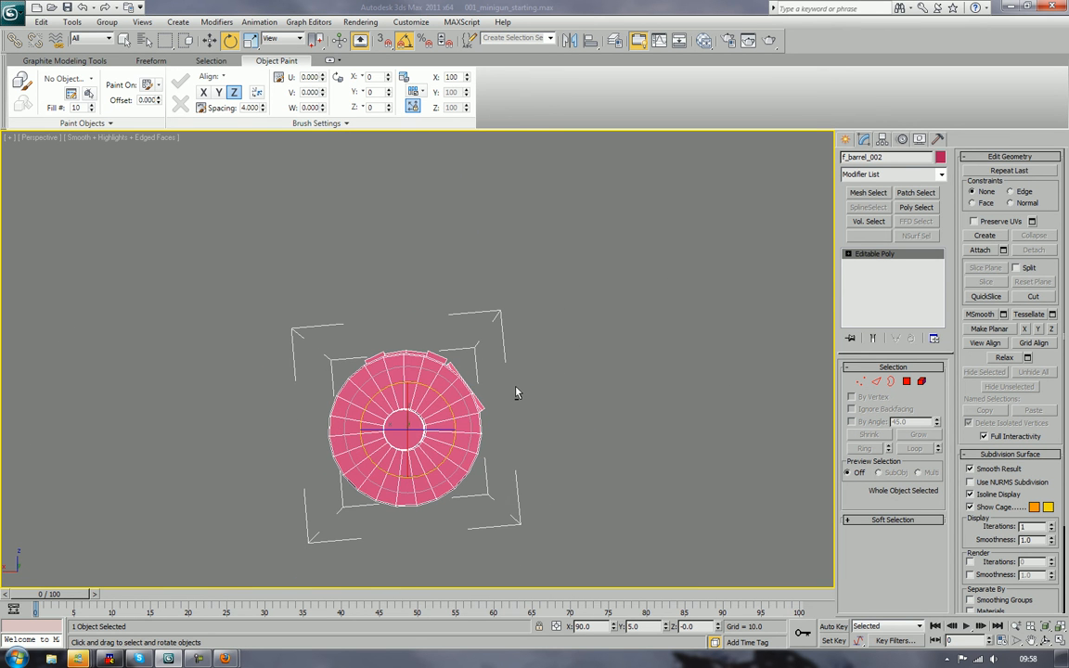
pyautogui.click(582, 352)
# Step: Delete nine polygons from the two bands behind the front ring, below the raised section, keeping the front band's middle polygon
pyautogui.keyDown('alt'); pyautogui.moveTo(581, 352); pyautogui.dragTo(732, 394, button='middle'); pyautogui.keyUp('alt')
pyautogui.moveTo(651, 389)
pyautogui.keyDown('alt'); pyautogui.mouseDown(button='middle')
pyautogui.moveTo(785, 390)
pyautogui.moveTo(797, 379)
pyautogui.moveTo(648, 381)
pyautogui.mouseUp(button='middle'); pyautogui.keyUp('alt')
pyautogui.scroll(3, 648, 388)
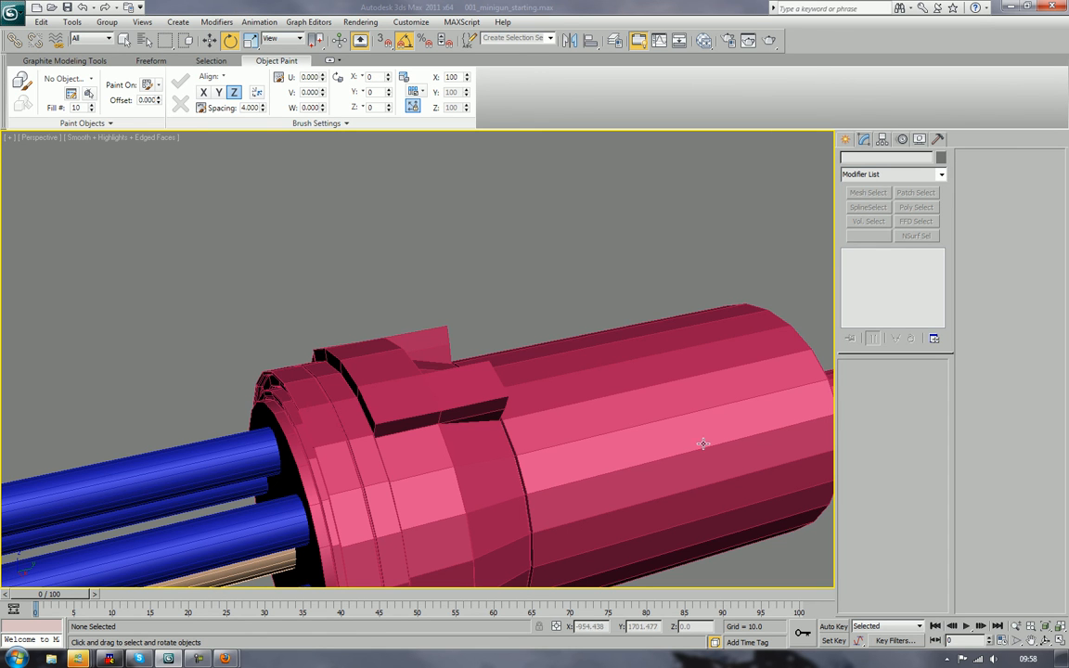
pyautogui.keyDown('alt'); pyautogui.moveTo(463, 363); pyautogui.dragTo(444, 394, button='middle'); pyautogui.keyUp('alt')
pyautogui.click(422, 391)
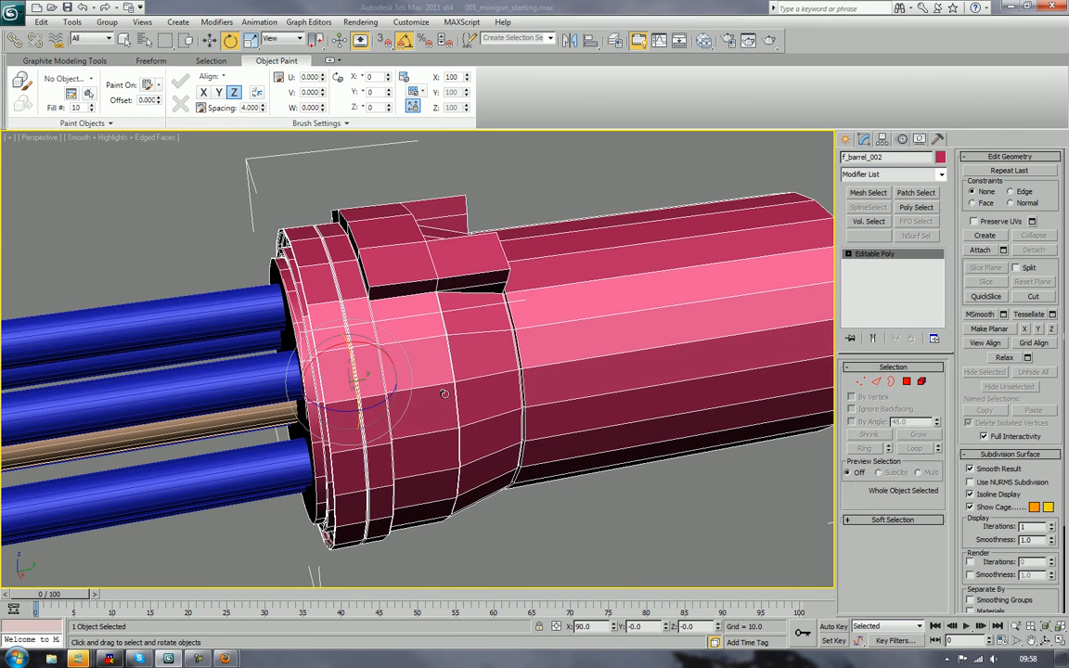
pyautogui.click(906, 381)
pyautogui.click(449, 409)
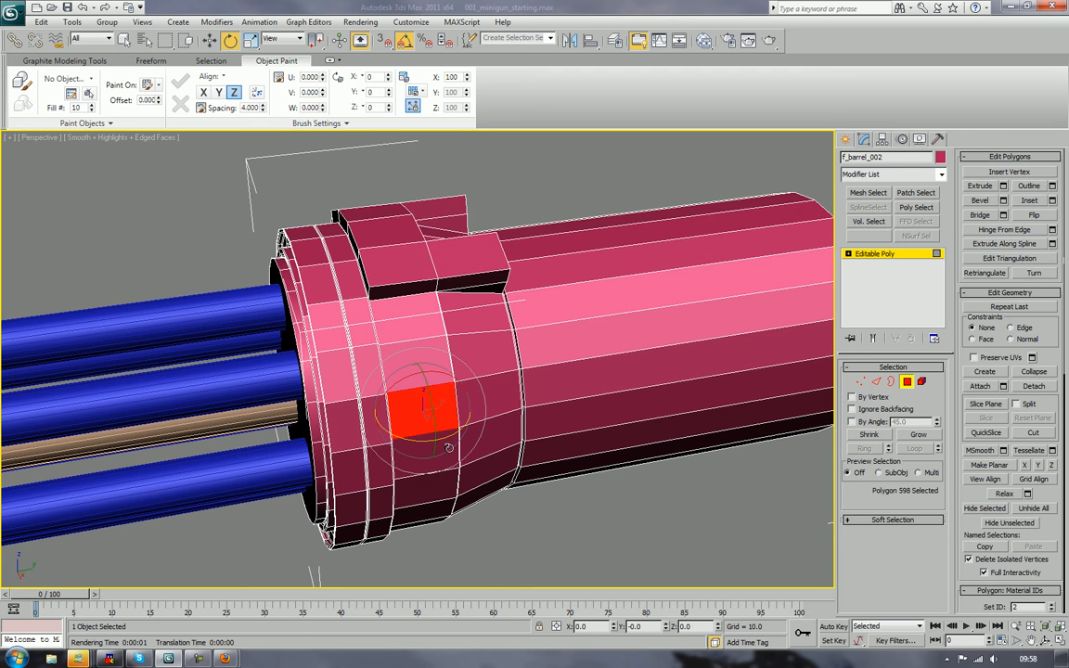
pyautogui.keyDown('alt'); pyautogui.moveTo(449, 448); pyautogui.dragTo(475, 435, button='middle'); pyautogui.keyUp('alt')
pyautogui.scroll(3, 401, 447)
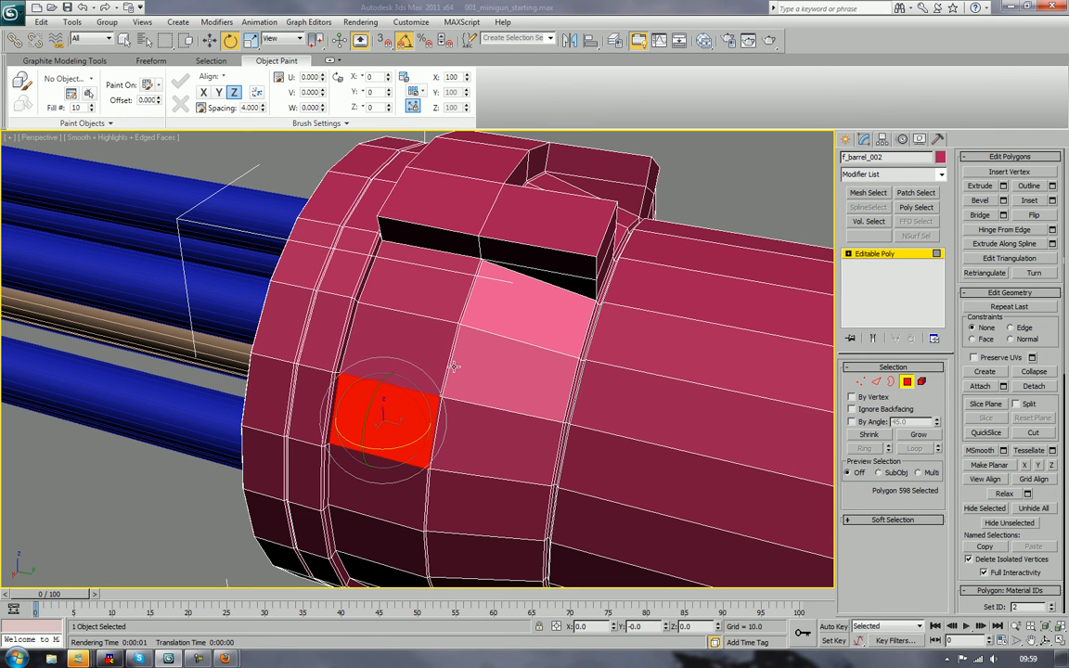
pyautogui.moveTo(444, 360)
pyautogui.mouseDown()
pyautogui.moveTo(444, 298)
pyautogui.moveTo(426, 343)
pyautogui.mouseUp()
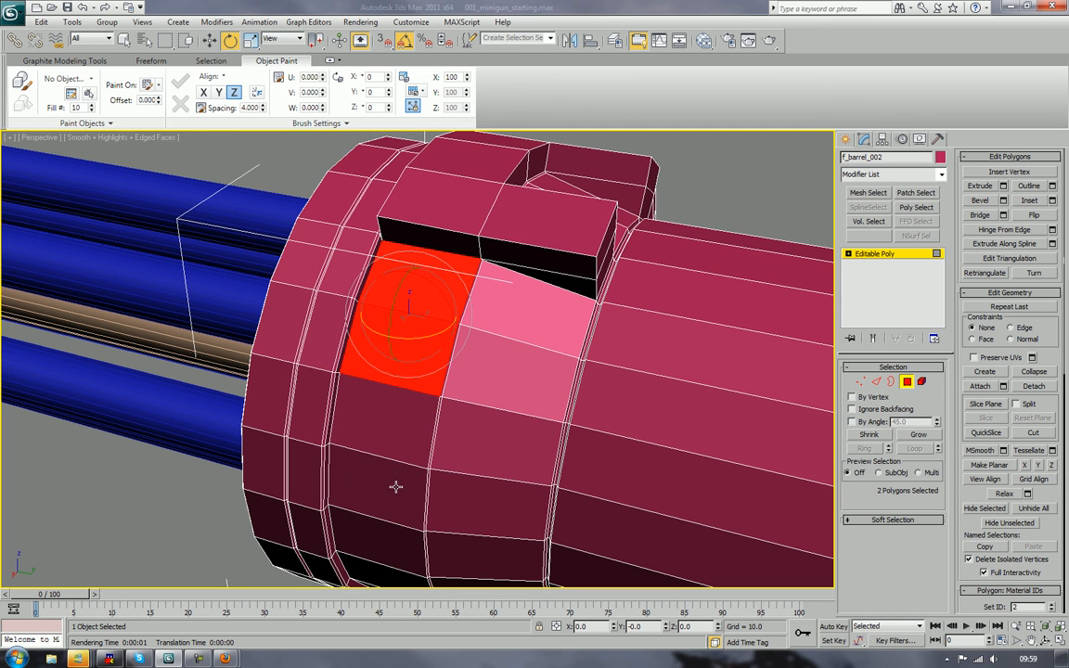
pyautogui.moveTo(396, 486)
pyautogui.keyDown('ctrl'); pyautogui.mouseDown()
pyautogui.moveTo(370, 489)
pyautogui.moveTo(381, 501)
pyautogui.moveTo(436, 501)
pyautogui.moveTo(476, 467)
pyautogui.moveTo(474, 284)
pyautogui.moveTo(525, 315)
pyautogui.mouseUp(); pyautogui.keyUp('ctrl')
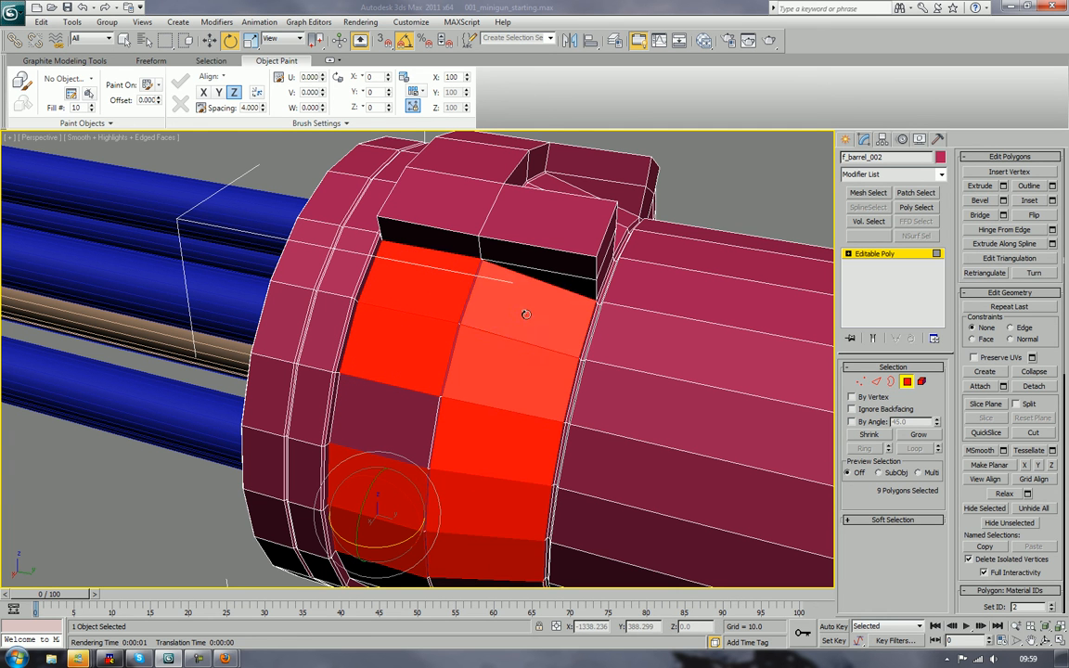
pyautogui.press('Delete')
# Step: Delete the two thin leftover strip polygons crossing the opening above the remaining middle polygon
pyautogui.keyDown('alt'); pyautogui.moveTo(450, 311); pyautogui.dragTo(396, 267, button='middle'); pyautogui.keyUp('alt')
pyautogui.click(399, 320)
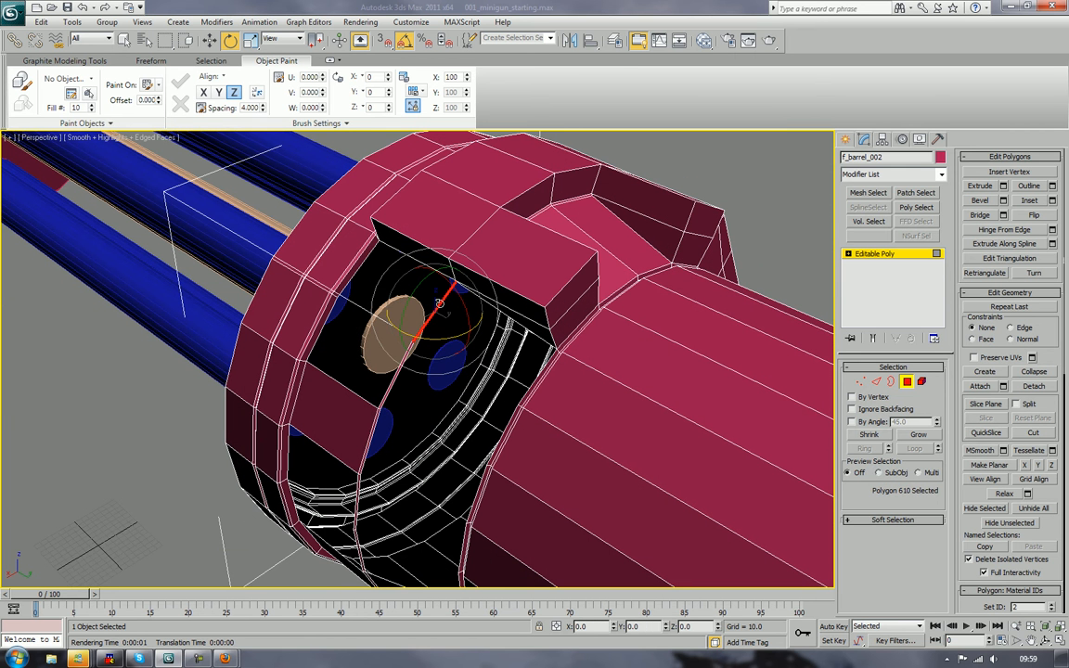
pyautogui.click(404, 368)
pyautogui.click(394, 370)
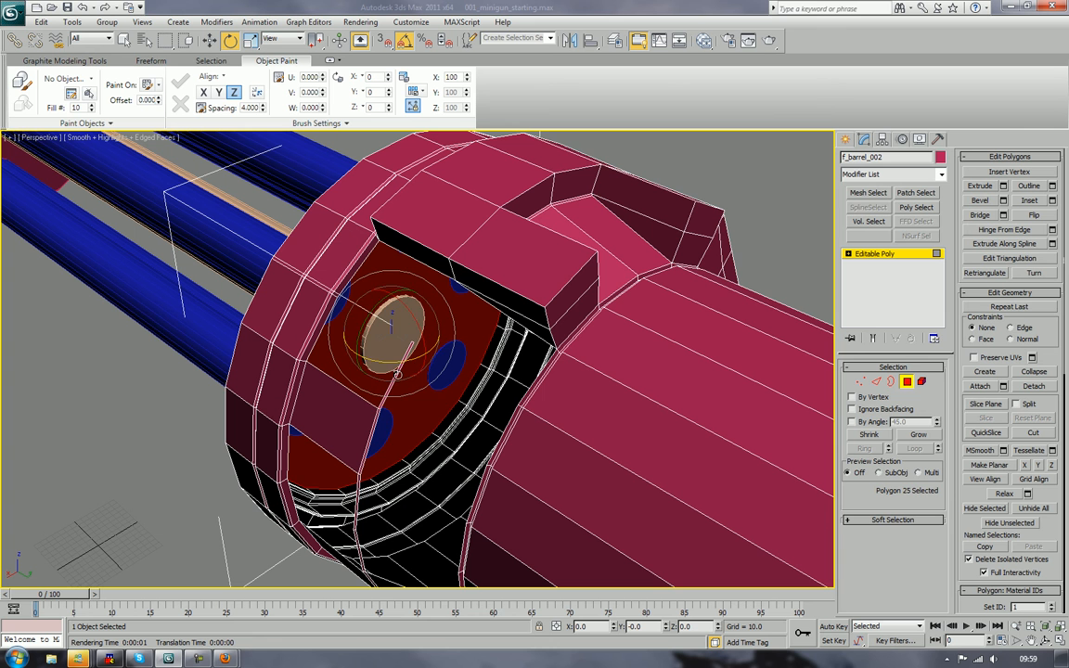
pyautogui.click(393, 383)
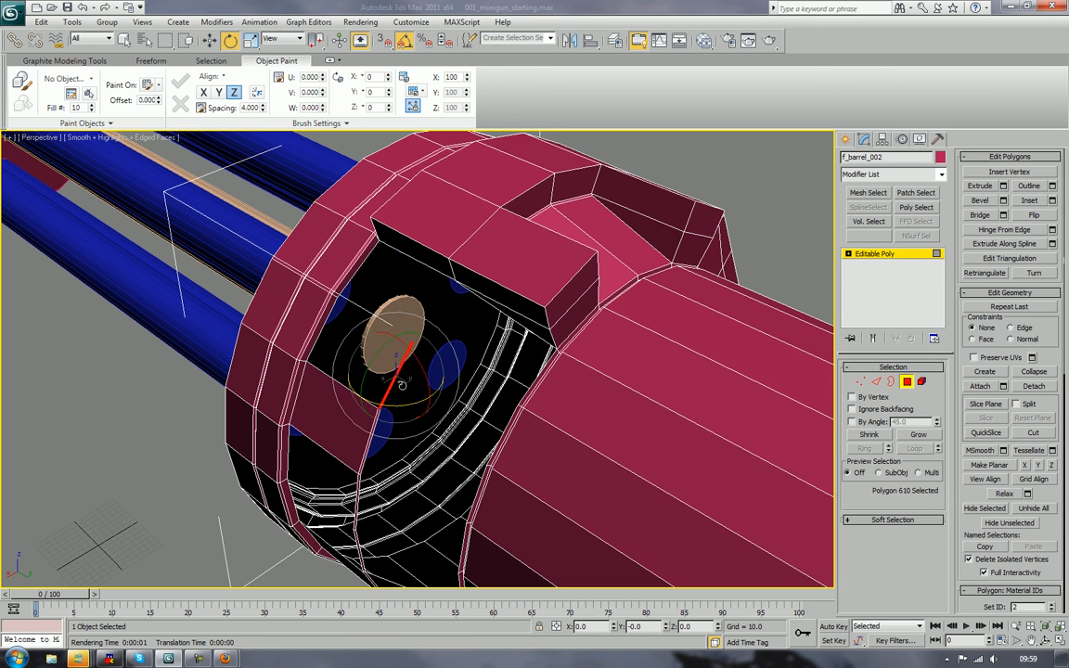
pyautogui.click(394, 425)
# Step: Delete the two thin strip polygons below the remaining middle polygon and the one along its rear edge
pyautogui.moveTo(385, 439); pyautogui.dragTo(455, 320, button='middle')
pyautogui.scroll(3, 456, 320)
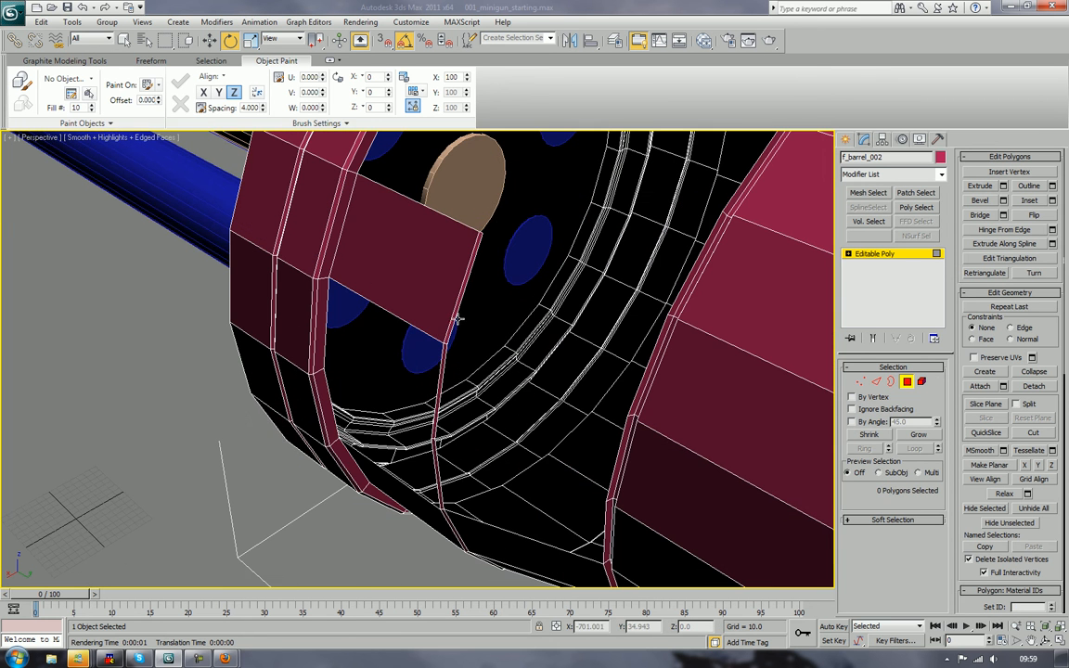
pyautogui.click(441, 372)
pyautogui.click(441, 373)
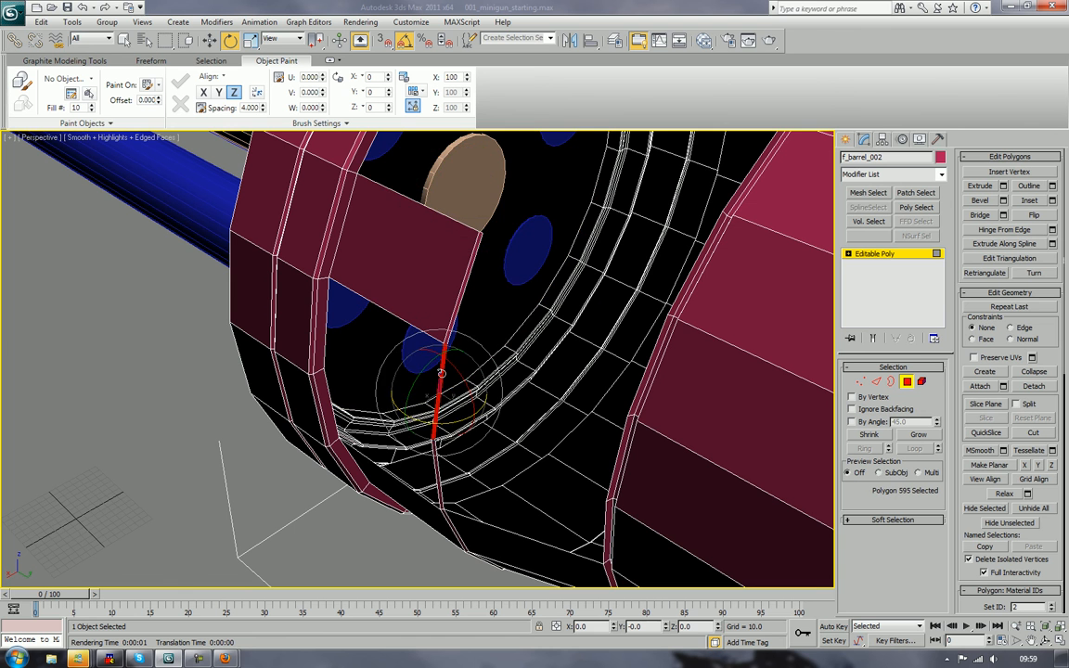
pyautogui.press('Delete')
pyautogui.keyDown('alt'); pyautogui.moveTo(451, 399); pyautogui.dragTo(448, 364, button='middle'); pyautogui.keyUp('alt')
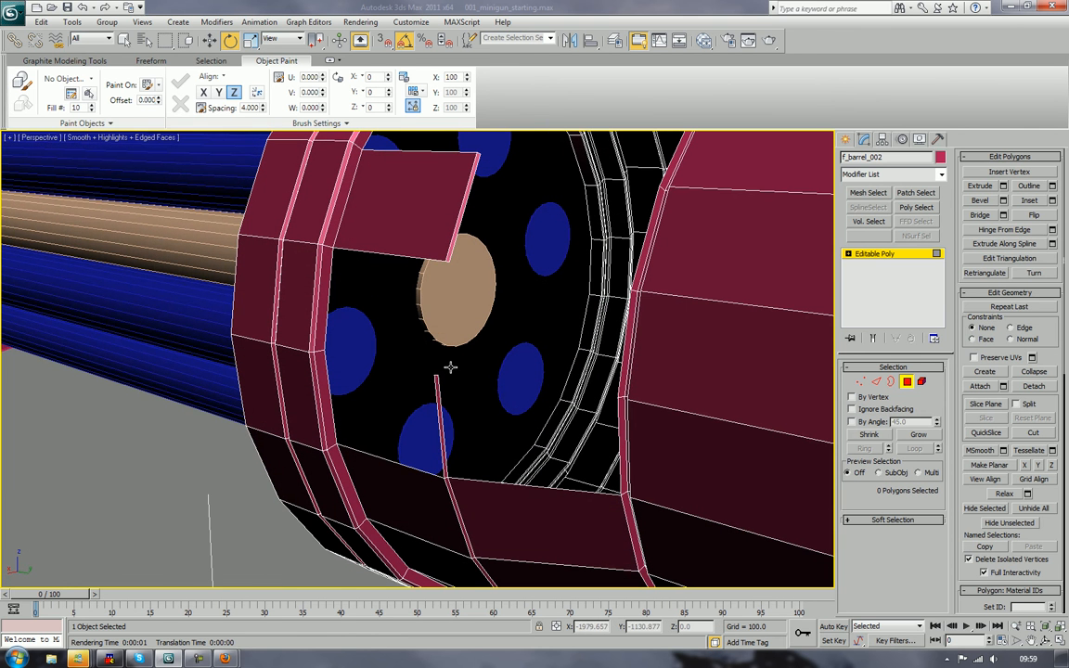
pyautogui.click(436, 384)
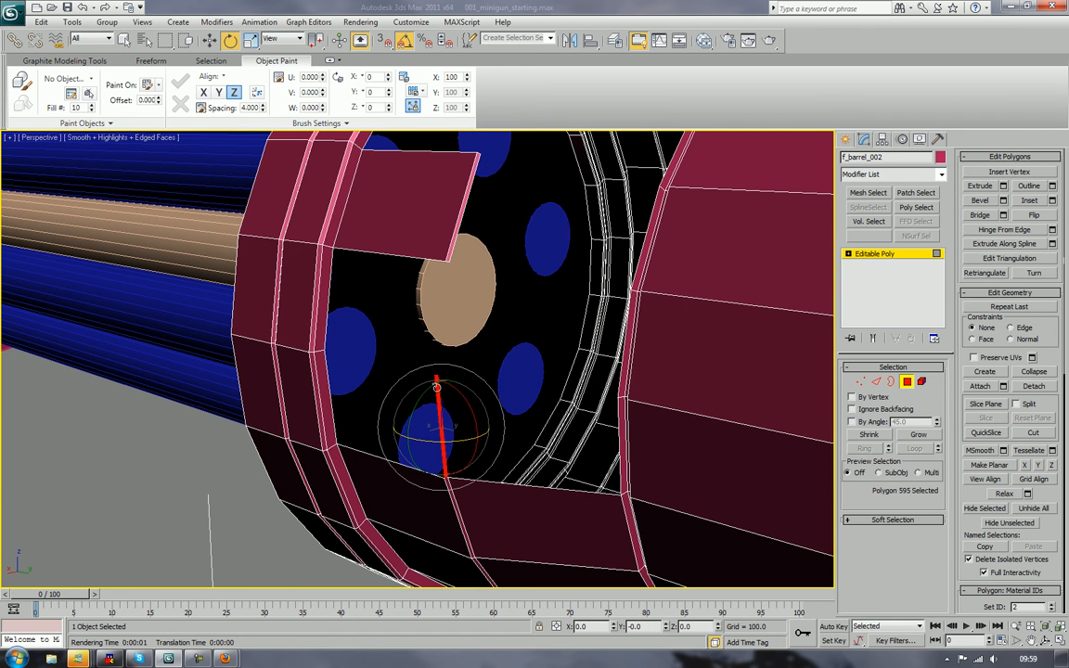
pyautogui.press('Delete')
pyautogui.click(465, 202)
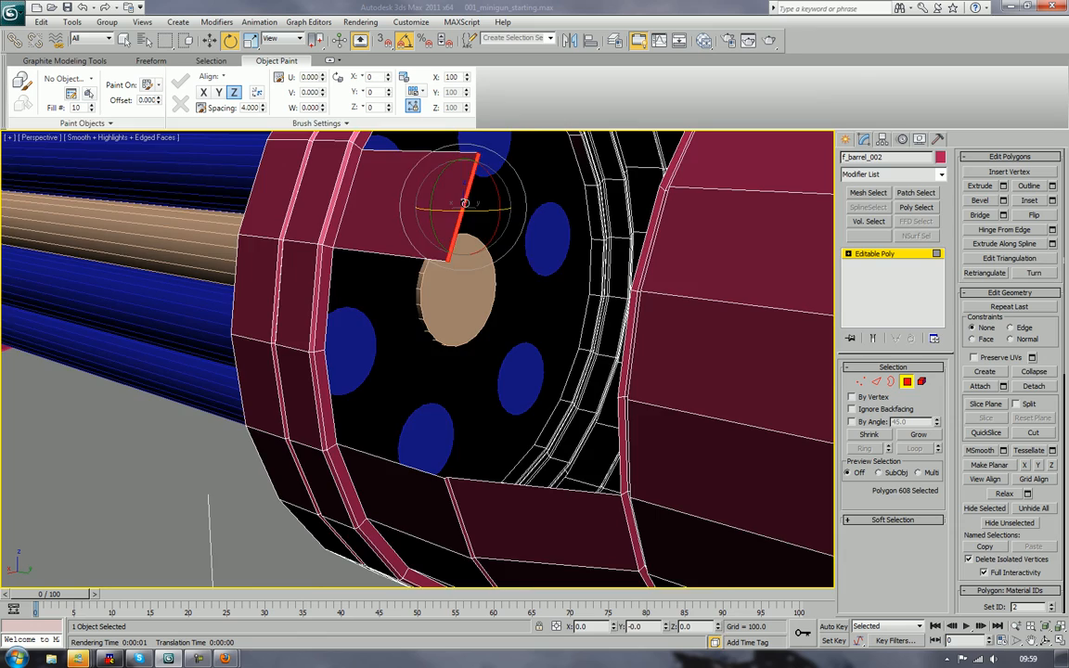
pyautogui.press('Delete')
# Step: Connect the remaining polygon's upper and lower edges with one new edge and move it along Y close to the front ring
pyautogui.scroll(-2, 465, 202)
pyautogui.keyDown('alt'); pyautogui.moveTo(448, 208); pyautogui.dragTo(556, 267, button='middle'); pyautogui.keyUp('alt')
pyautogui.scroll(5, 534, 287)
pyautogui.keyDown('alt'); pyautogui.moveTo(672, 294); pyautogui.dragTo(674, 299, button='middle'); pyautogui.keyUp('alt')
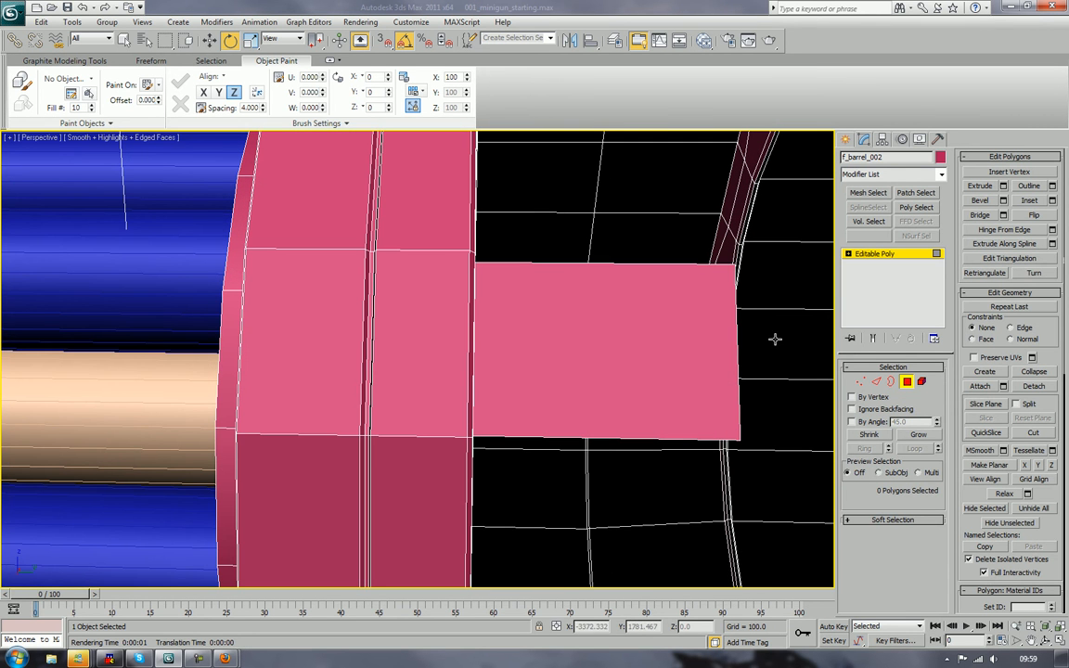
pyautogui.click(874, 383)
pyautogui.click(538, 263)
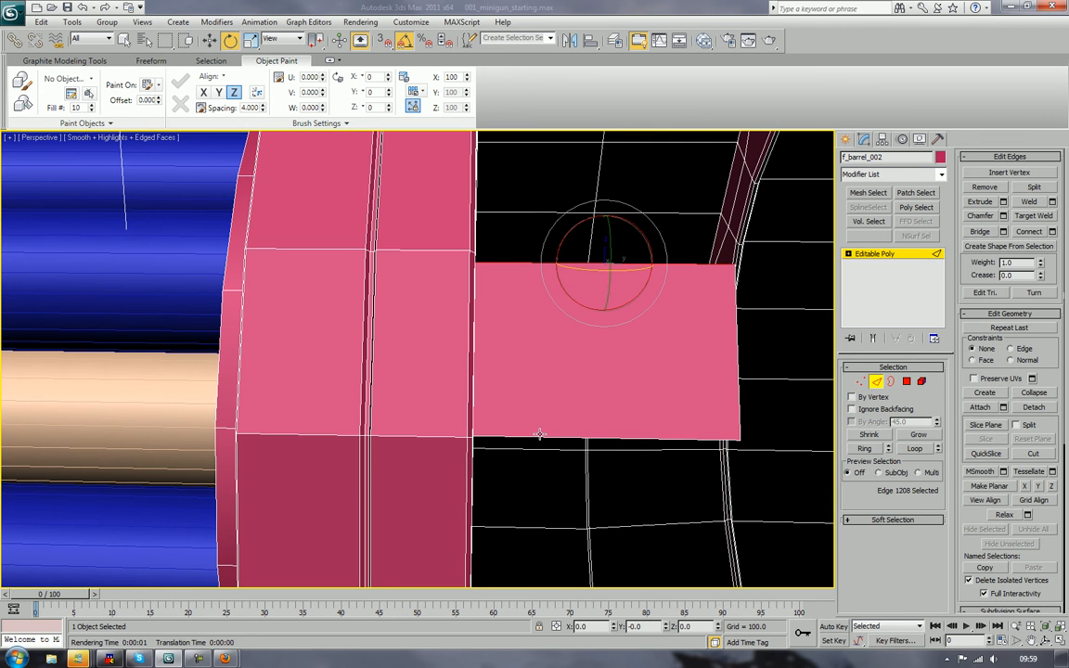
pyautogui.keyDown('ctrl'); pyautogui.click(536, 437); pyautogui.keyUp('ctrl')
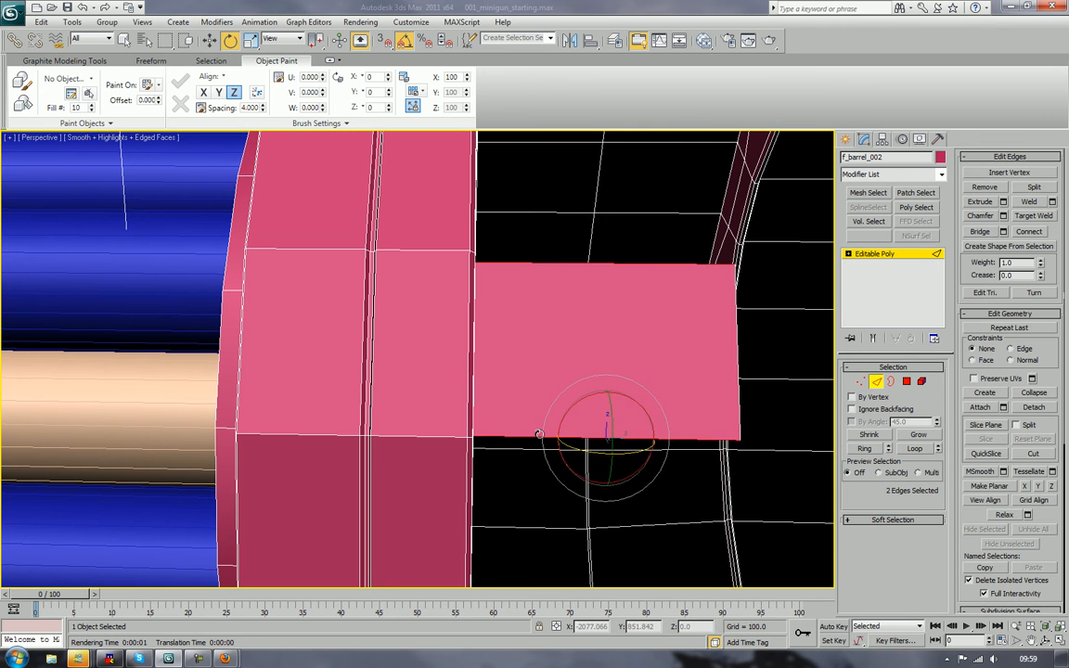
pyautogui.click(1037, 235)
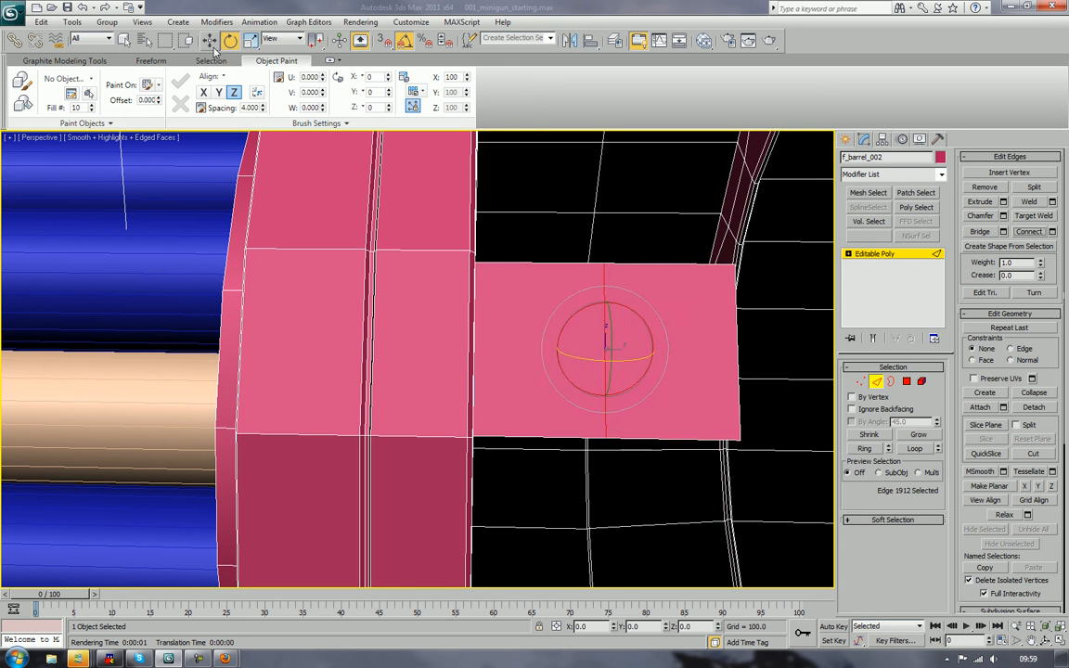
pyautogui.click(210, 40)
pyautogui.moveTo(656, 350); pyautogui.dragTo(535, 378)
pyautogui.keyDown('alt'); pyautogui.moveTo(591, 354); pyautogui.dragTo(492, 376, button='middle'); pyautogui.keyUp('alt')
# Step: Extrude the larger polygon behind the new edge slightly outwards to form a raised plate
pyautogui.click(906, 381)
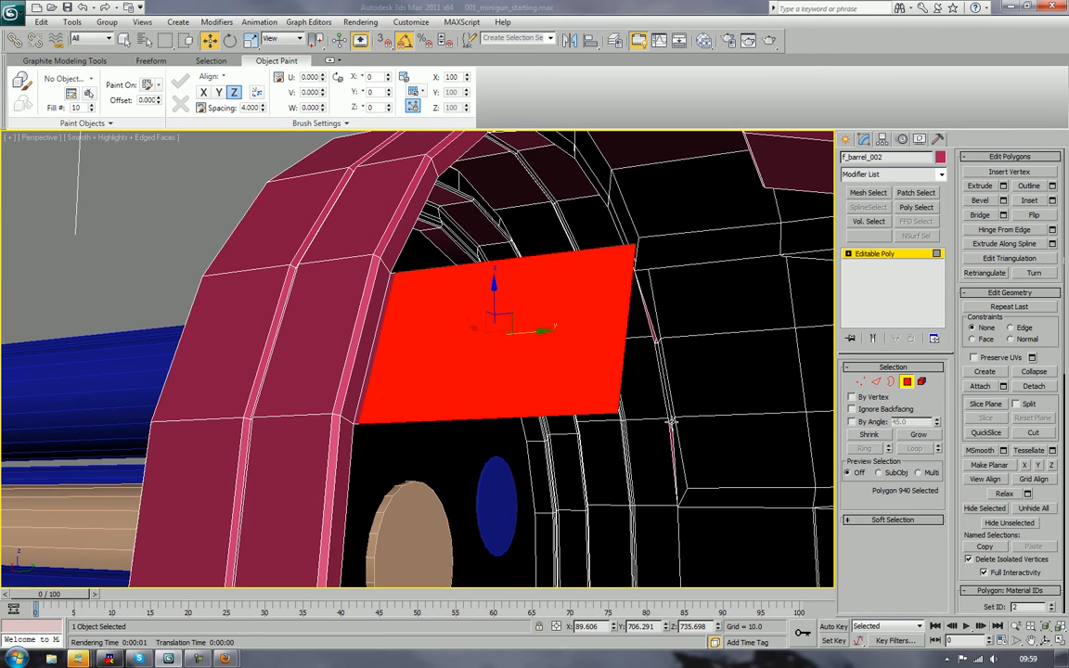
pyautogui.click(986, 186)
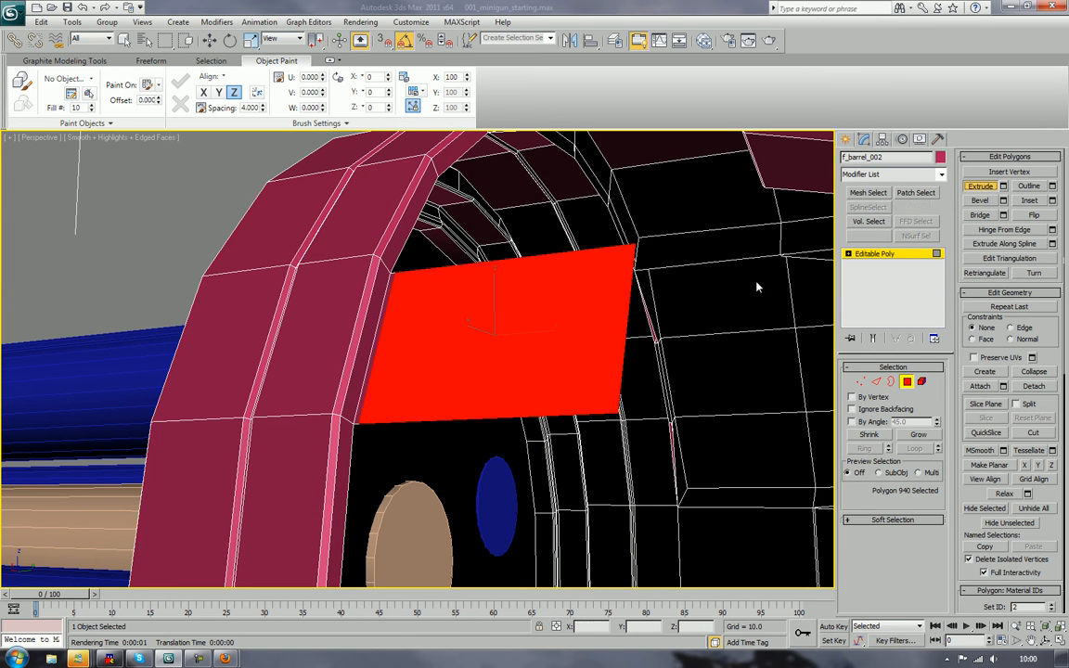
pyautogui.moveTo(401, 381); pyautogui.dragTo(412, 344)
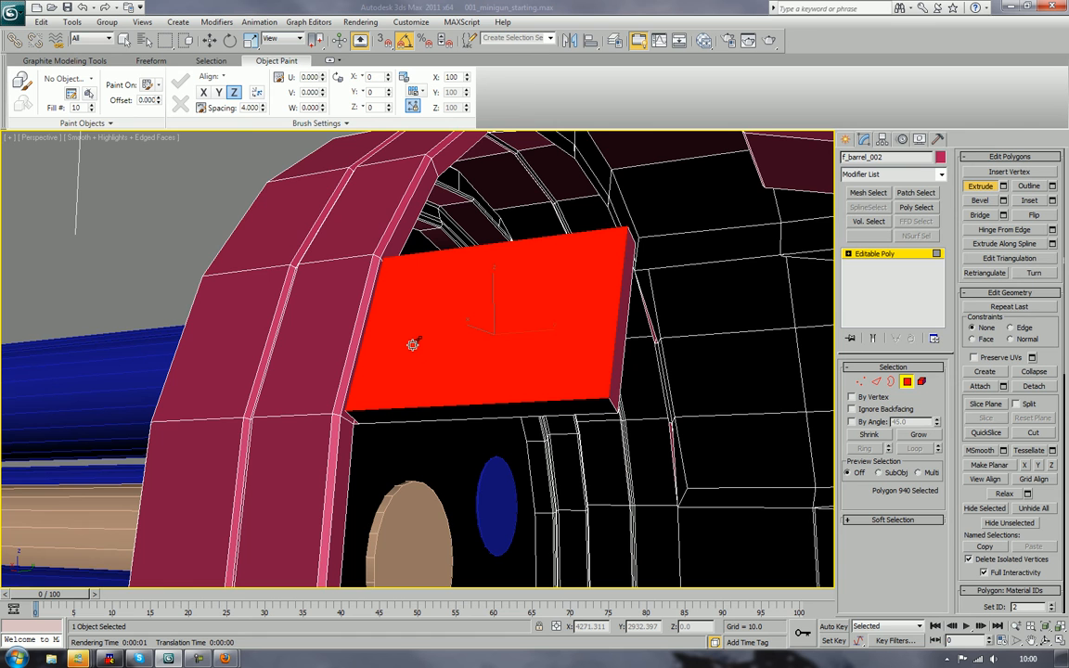
# Step: Extrude the narrow upper and lower side polygons of the raised plate outwards to lengthen it both ways across the opening
pyautogui.keyDown('alt'); pyautogui.moveTo(412, 344); pyautogui.dragTo(393, 381, button='middle'); pyautogui.keyUp('alt')
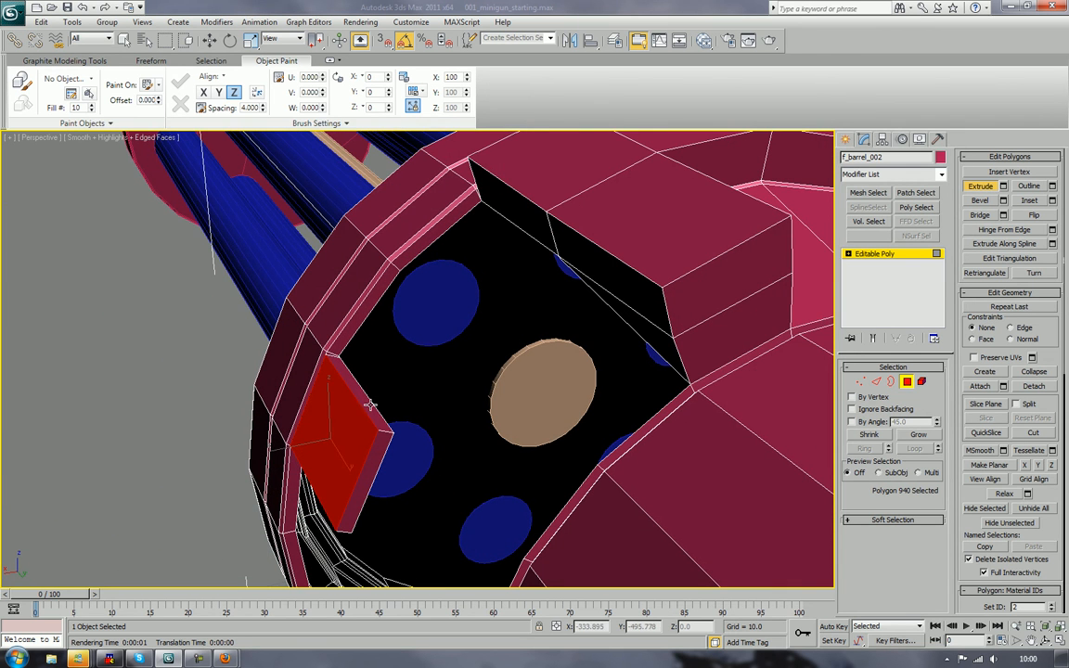
pyautogui.click(370, 405)
pyautogui.keyDown('alt'); pyautogui.moveTo(346, 451); pyautogui.dragTo(438, 422, button='middle'); pyautogui.keyUp('alt')
pyautogui.keyDown('ctrl'); pyautogui.click(411, 362); pyautogui.keyUp('ctrl')
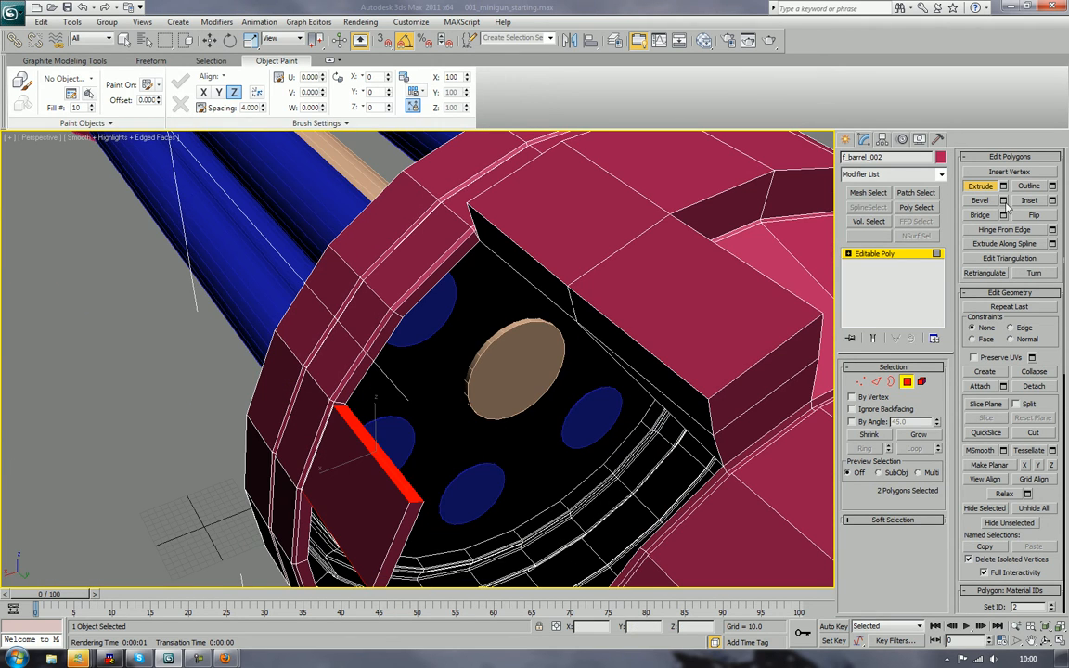
pyautogui.moveTo(369, 447); pyautogui.dragTo(511, 106)
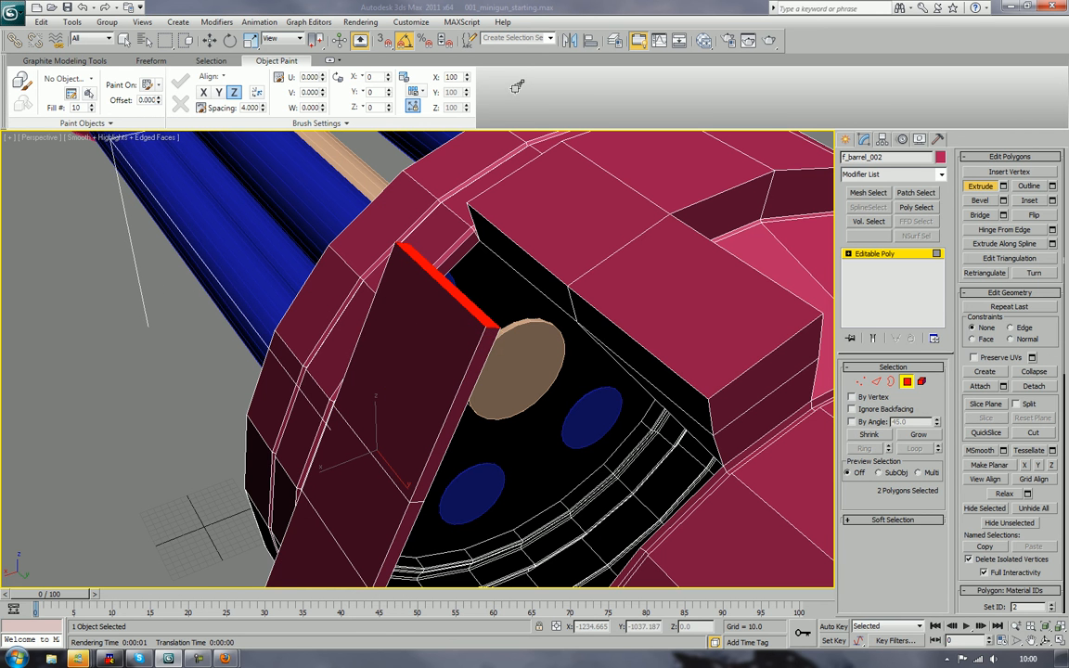
pyautogui.keyDown('alt'); pyautogui.moveTo(520, 201); pyautogui.dragTo(483, 239, button='middle'); pyautogui.keyUp('alt')
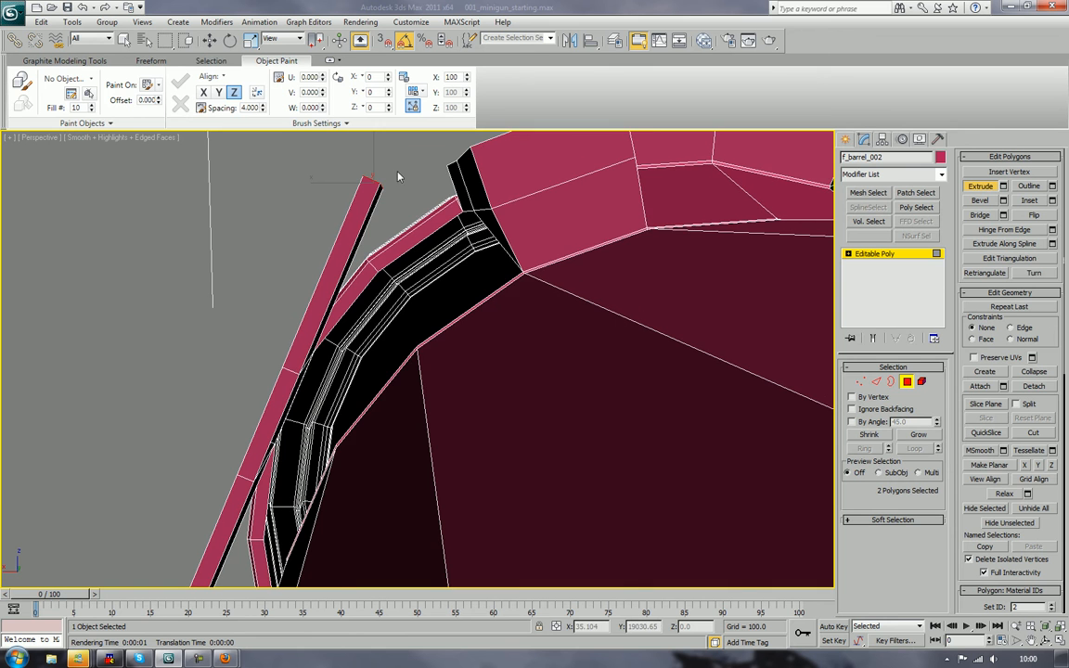
pyautogui.keyDown('alt'); pyautogui.moveTo(424, 214); pyautogui.dragTo(420, 366, button='middle'); pyautogui.keyUp('alt')
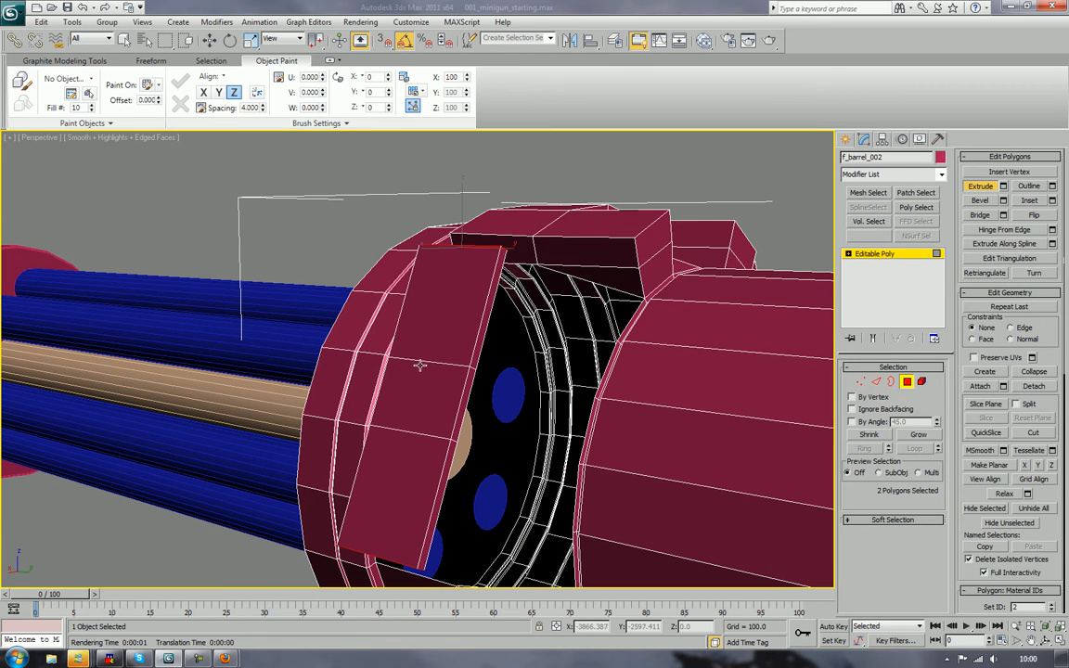
# Step: Extrude the plate's three narrow rear side polygons towards the rear housing and move them about 2.5 units further along Y
pyautogui.click(477, 351)
pyautogui.keyDown('ctrl'); pyautogui.click(464, 397); pyautogui.keyUp('ctrl')
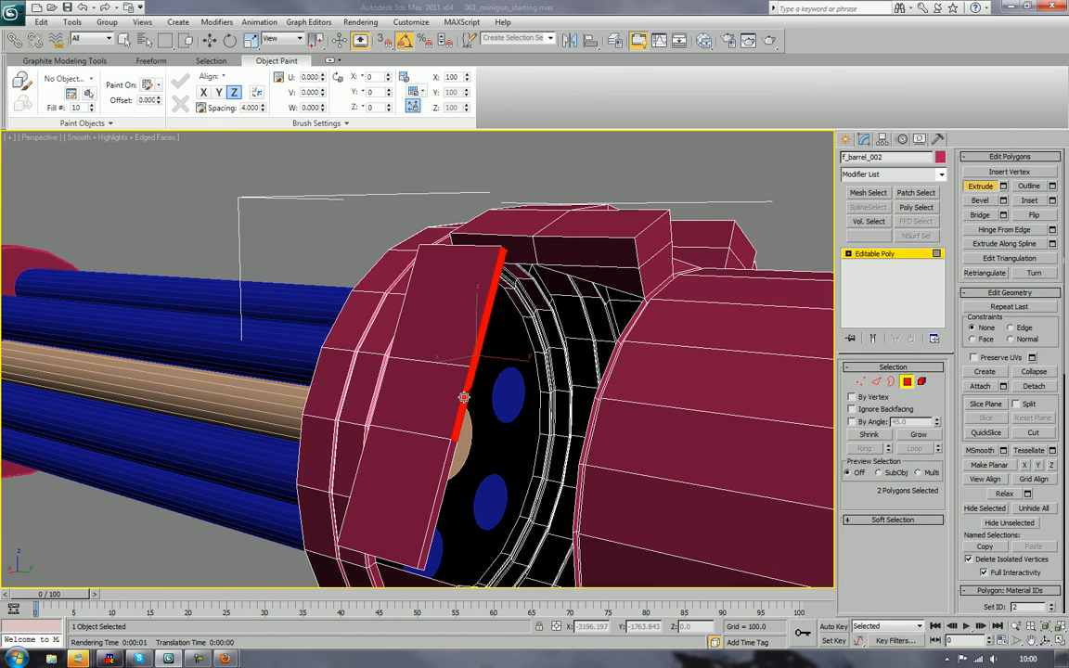
pyautogui.keyDown('ctrl'); pyautogui.click(435, 509); pyautogui.keyUp('ctrl')
pyautogui.moveTo(436, 508); pyautogui.dragTo(501, 155)
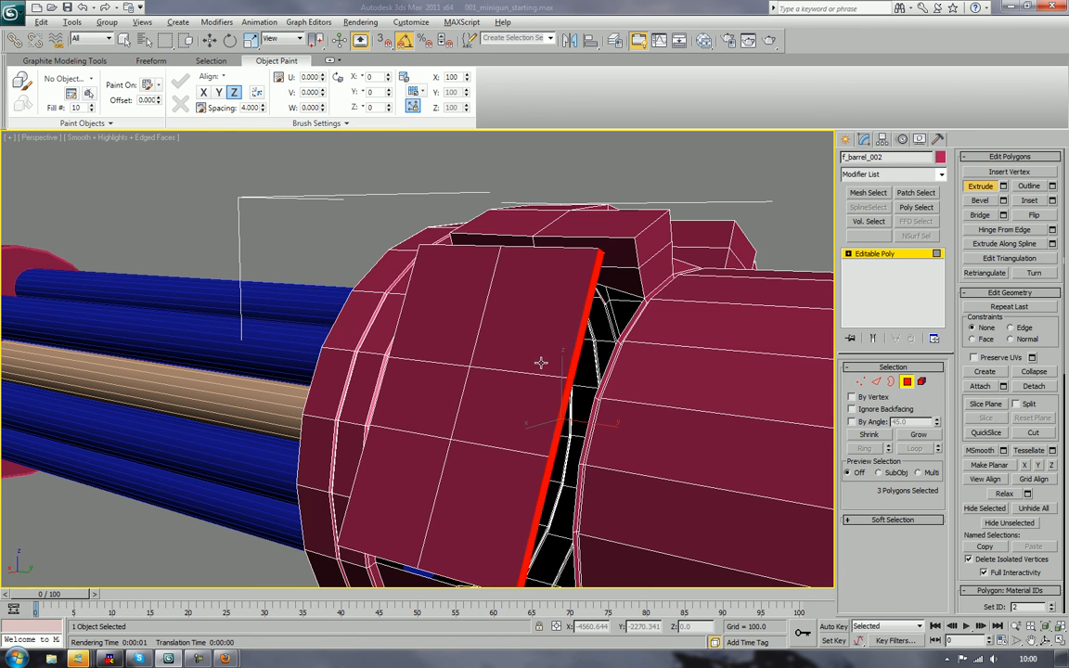
pyautogui.keyDown('alt'); pyautogui.moveTo(541, 363); pyautogui.dragTo(504, 364, button='middle'); pyautogui.keyUp('alt')
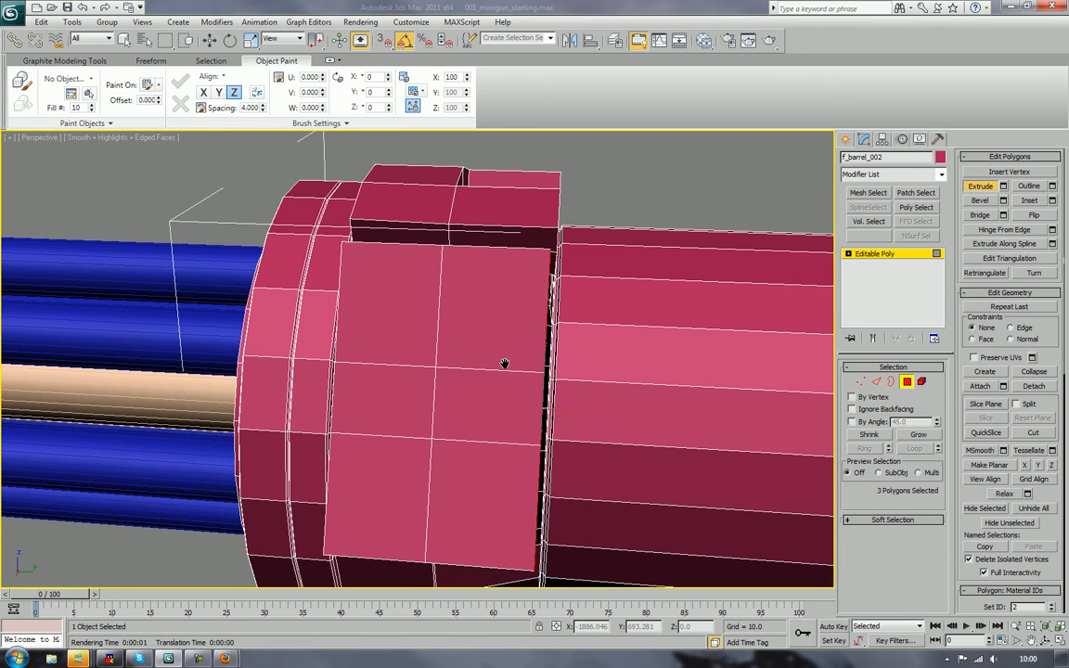
pyautogui.press('w')
pyautogui.moveTo(579, 412); pyautogui.dragTo(582, 414)
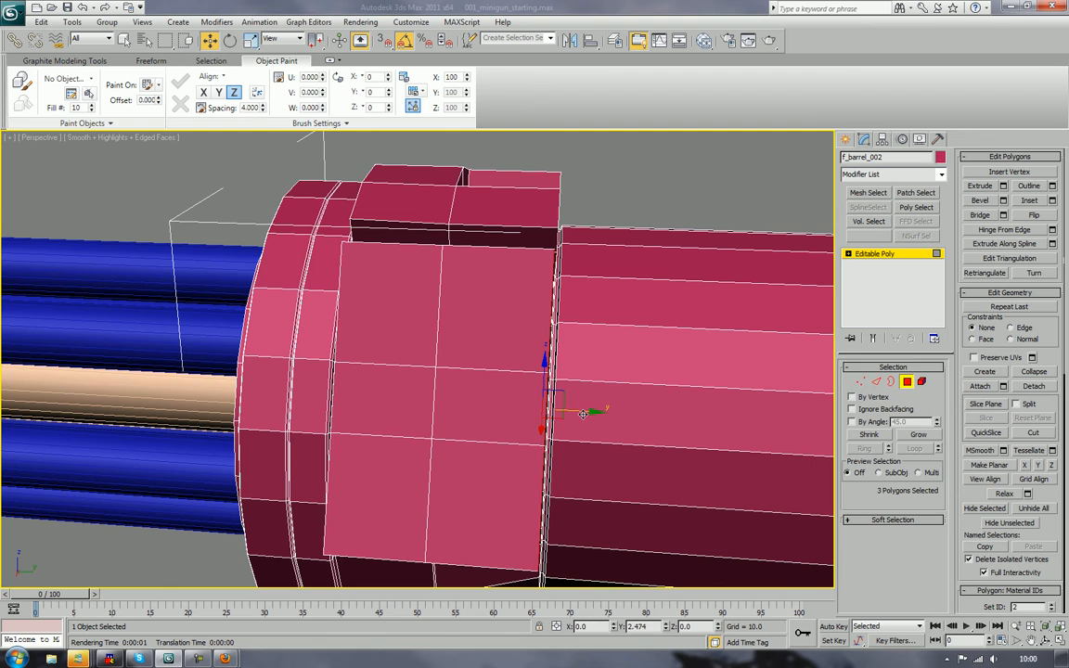
# Step: Delete the five hidden polygons on the plate's inner side facing the barrels
pyautogui.keyDown('alt'); pyautogui.moveTo(582, 413); pyautogui.dragTo(537, 412, button='middle'); pyautogui.keyUp('alt')
pyautogui.scroll(5, 493, 416)
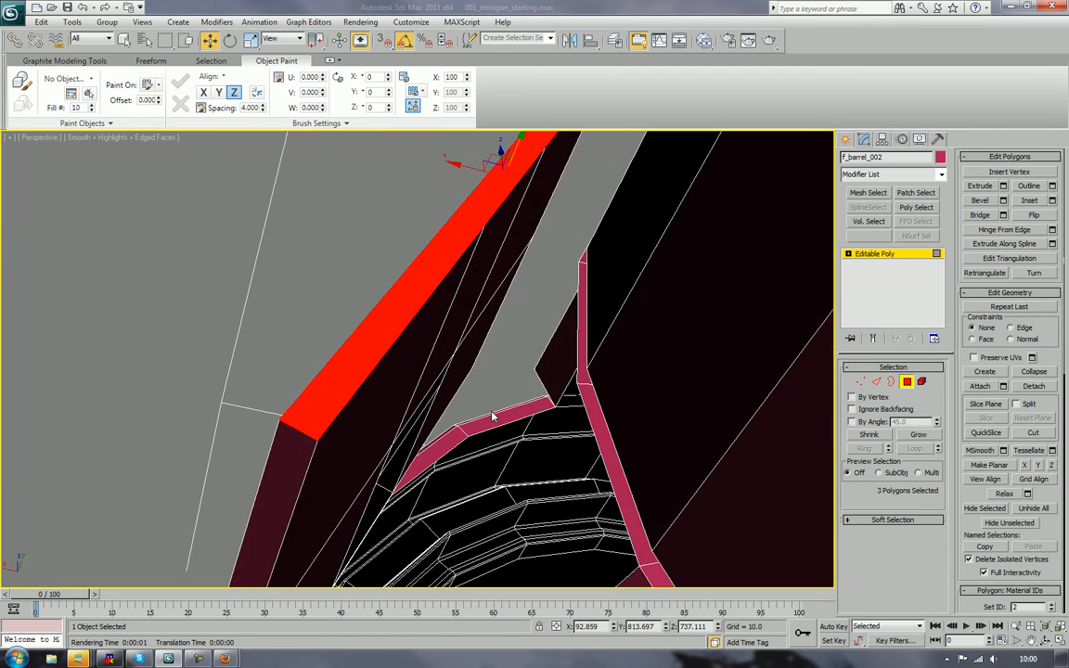
pyautogui.keyDown('alt'); pyautogui.moveTo(447, 395); pyautogui.dragTo(438, 390, button='middle'); pyautogui.keyUp('alt')
pyautogui.click(332, 487)
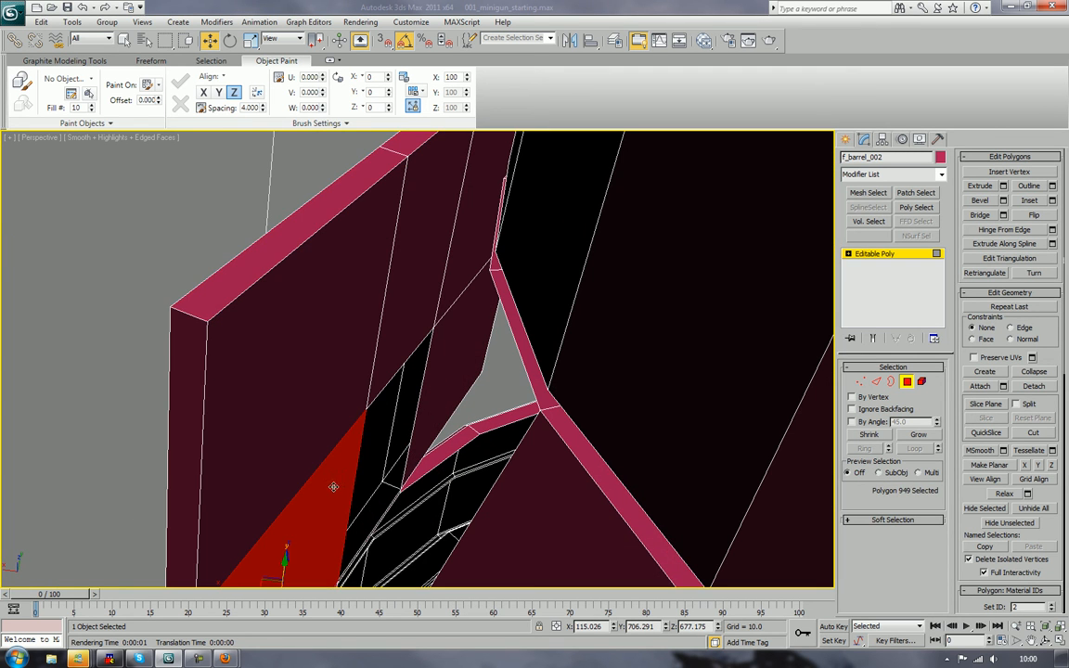
pyautogui.press('Delete')
pyautogui.click(321, 411)
pyautogui.press('Delete')
pyautogui.click(436, 290)
pyautogui.press('Delete')
pyautogui.click(449, 275)
pyautogui.press('Delete')
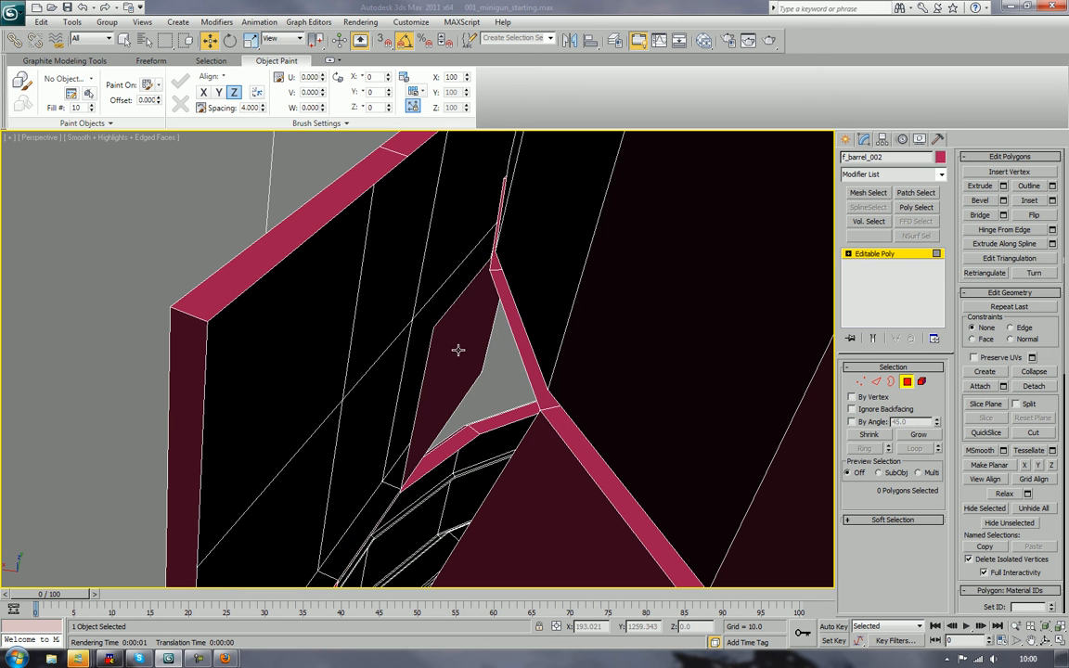
pyautogui.click(458, 350)
pyautogui.press('Delete')
# Step: Select the ring of edges bounding the plate's upper section and connect them with one new edge across its width
pyautogui.scroll(-5, 458, 351)
pyautogui.keyDown('alt'); pyautogui.moveTo(441, 358); pyautogui.dragTo(508, 458, button='middle'); pyautogui.keyUp('alt')
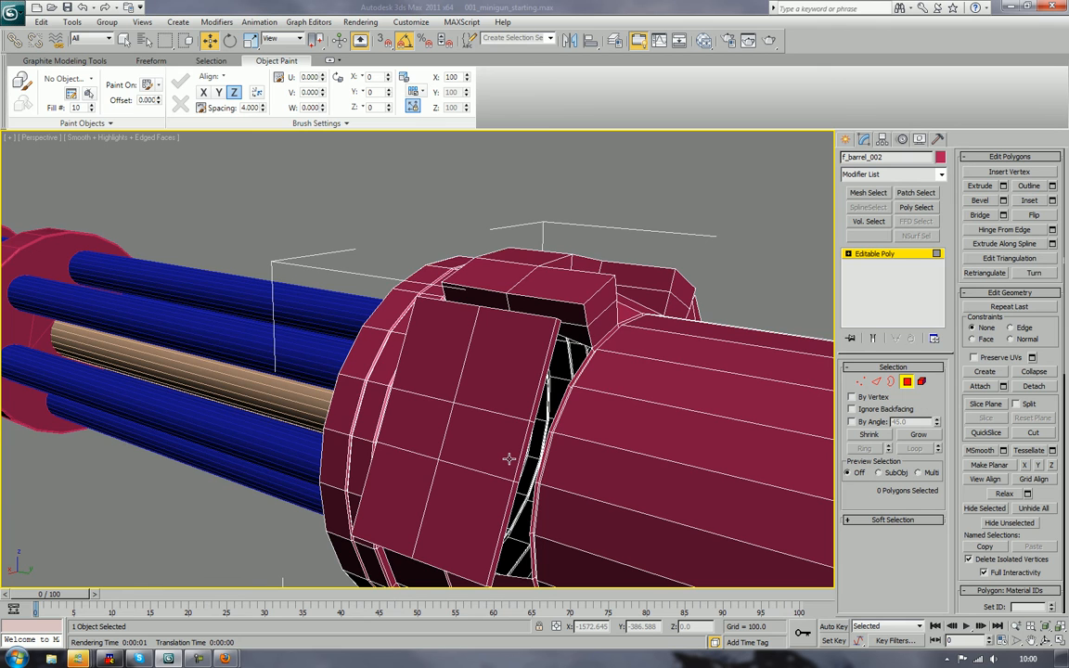
pyautogui.keyDown('alt'); pyautogui.moveTo(593, 409); pyautogui.dragTo(742, 437, button='middle'); pyautogui.keyUp('alt')
pyautogui.scroll(5, 535, 419)
pyautogui.keyDown('alt'); pyautogui.moveTo(527, 360); pyautogui.dragTo(533, 409, button='middle'); pyautogui.keyUp('alt')
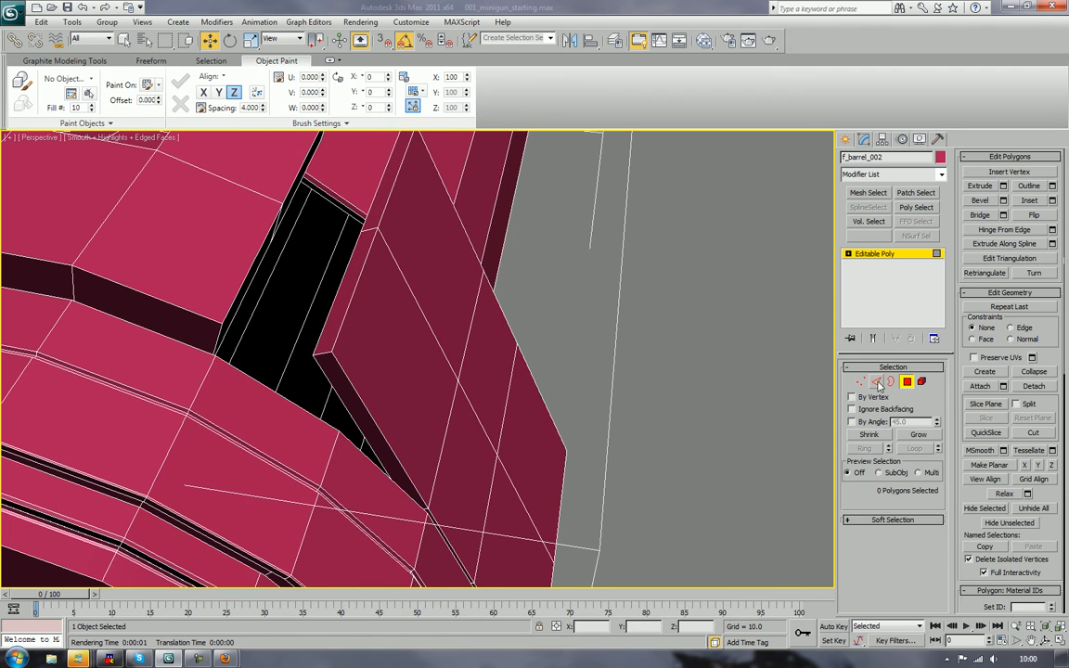
pyautogui.click(878, 382)
pyautogui.click(436, 329)
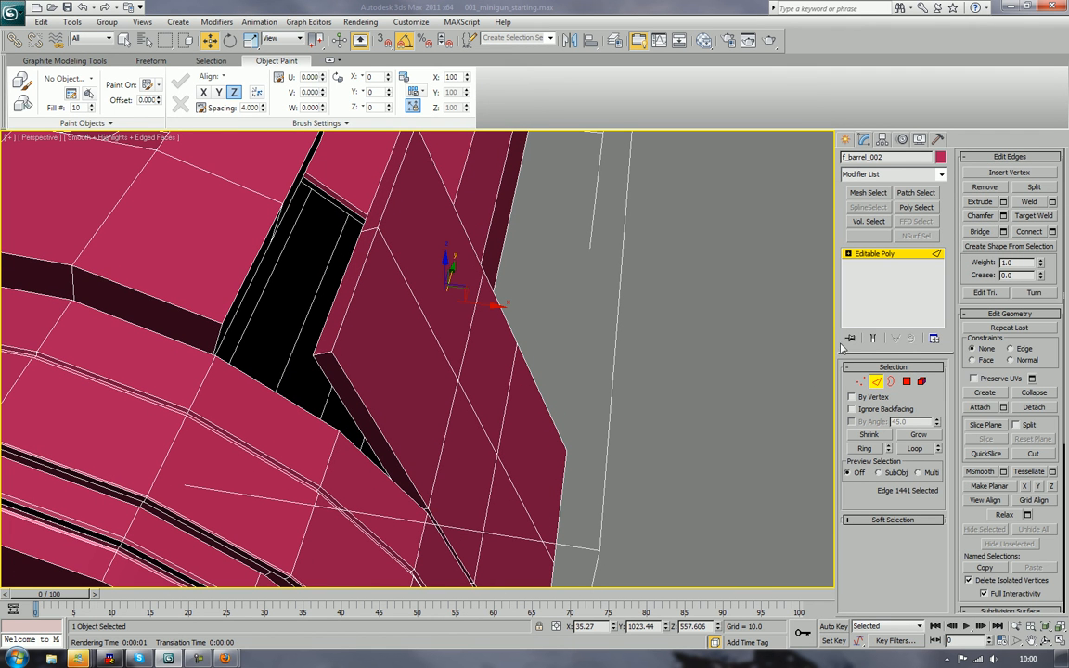
pyautogui.click(427, 322)
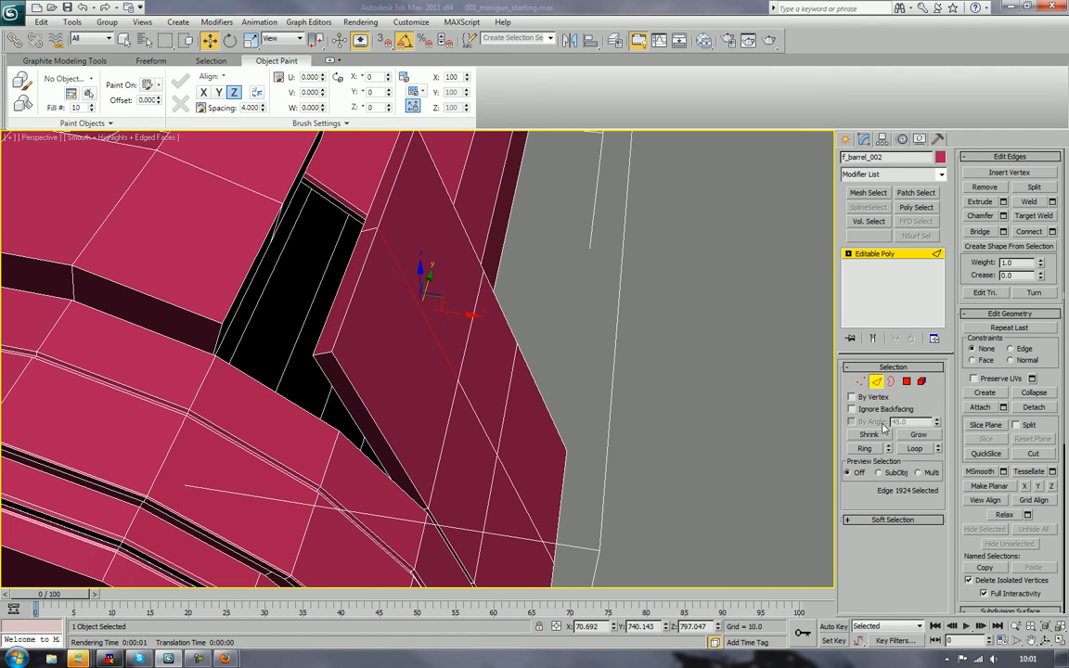
pyautogui.click(864, 449)
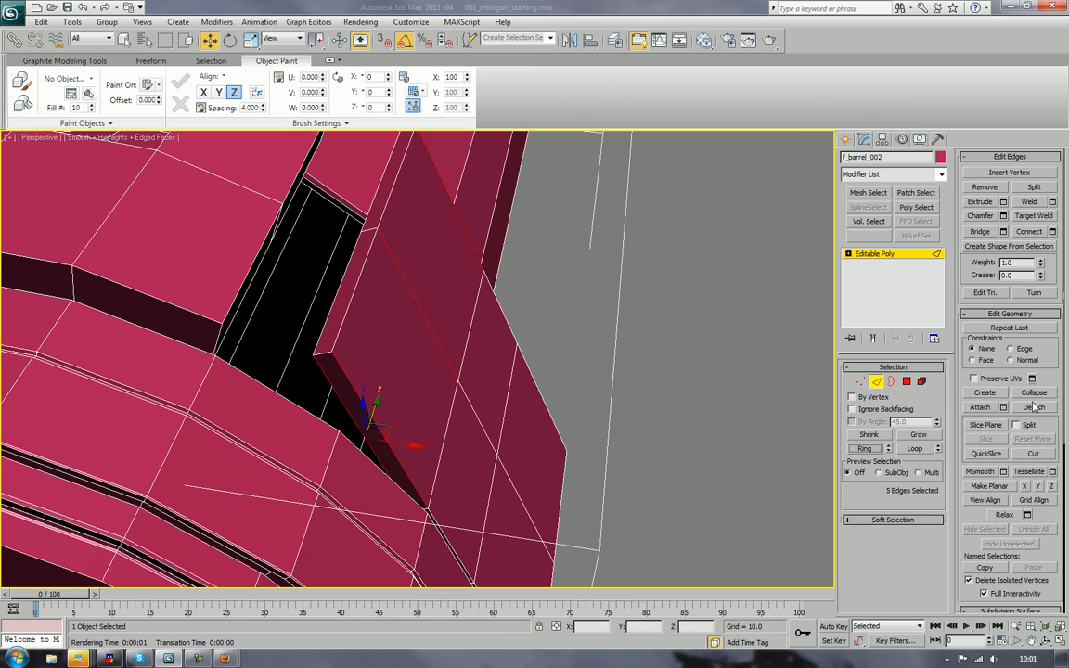
pyautogui.click(1027, 232)
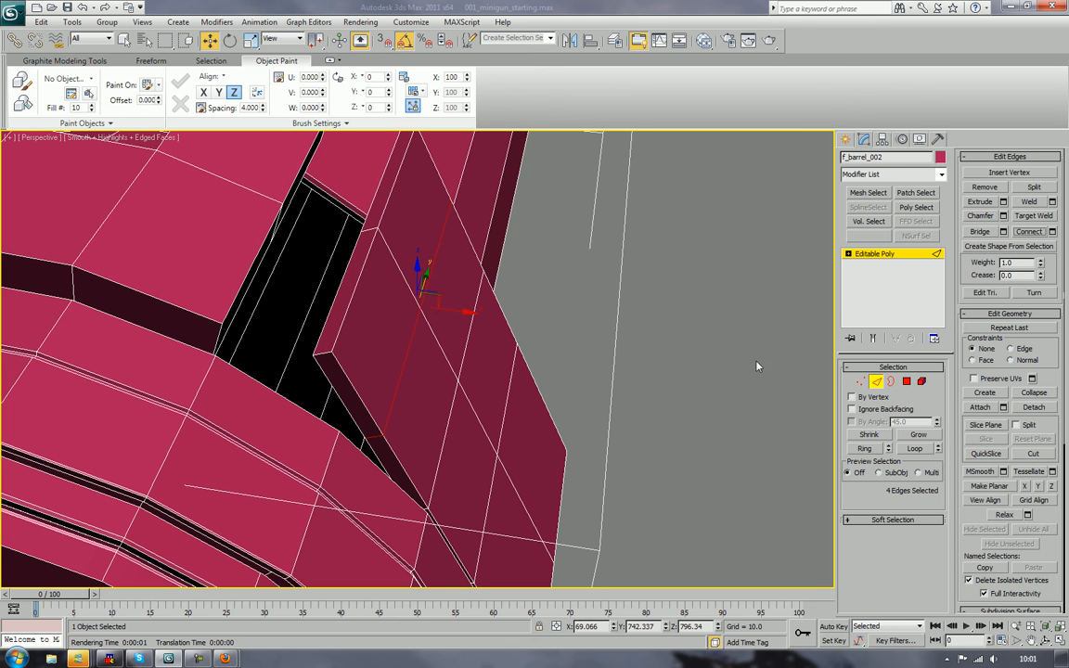
# Step: Connect the edge ring of the plate's lower section with one new edge across its width
pyautogui.click(554, 425)
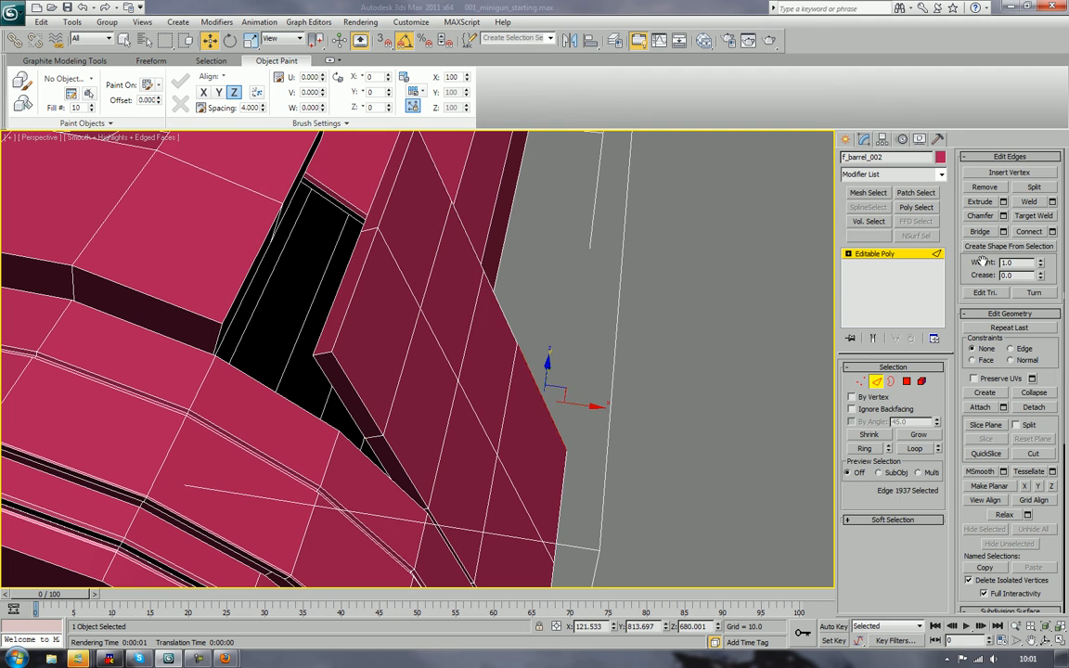
pyautogui.click(863, 448)
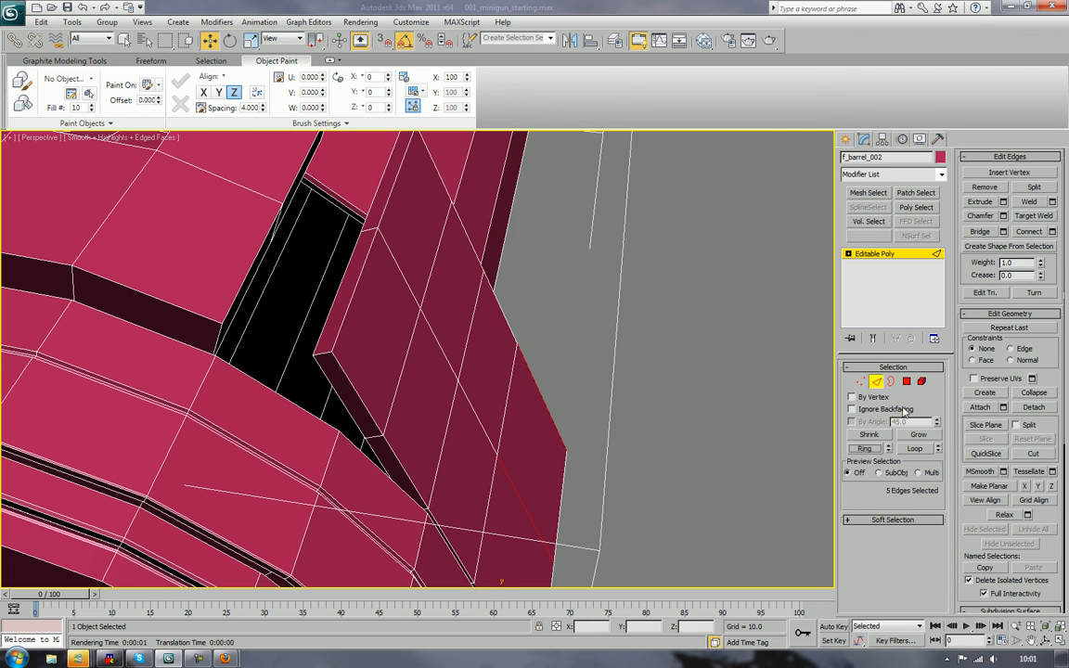
pyautogui.click(1028, 232)
# Step: Bridge four successive rear inner edges of the plate to the facing rim edges of the rear housing
pyautogui.scroll(-6, 697, 282)
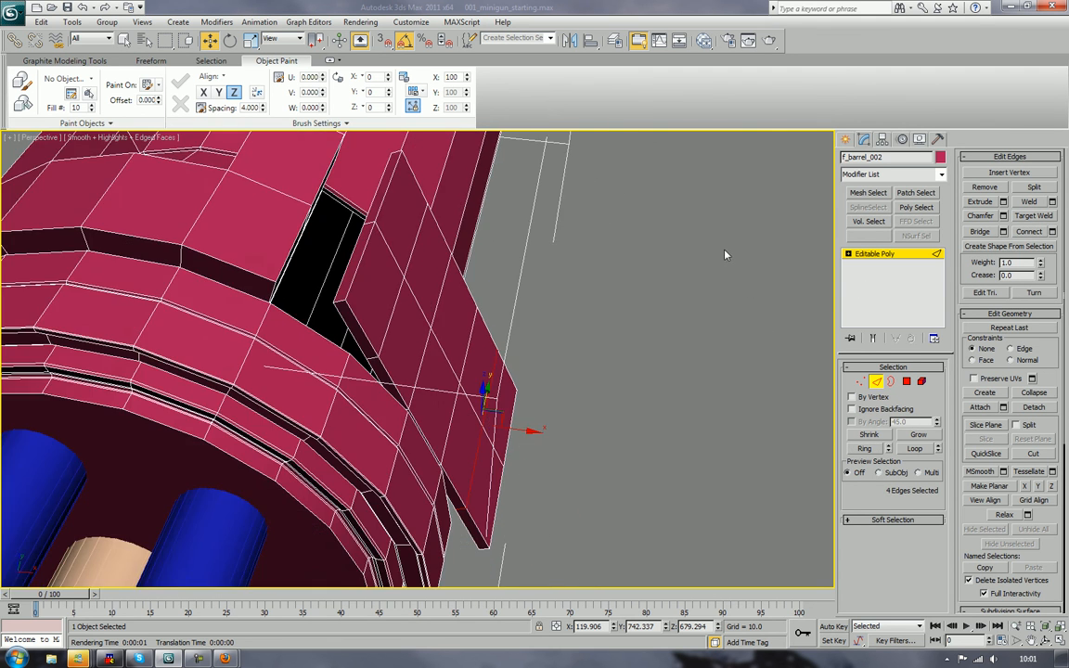
pyautogui.keyDown('alt'); pyautogui.moveTo(648, 286); pyautogui.dragTo(445, 252, button='middle'); pyautogui.keyUp('alt')
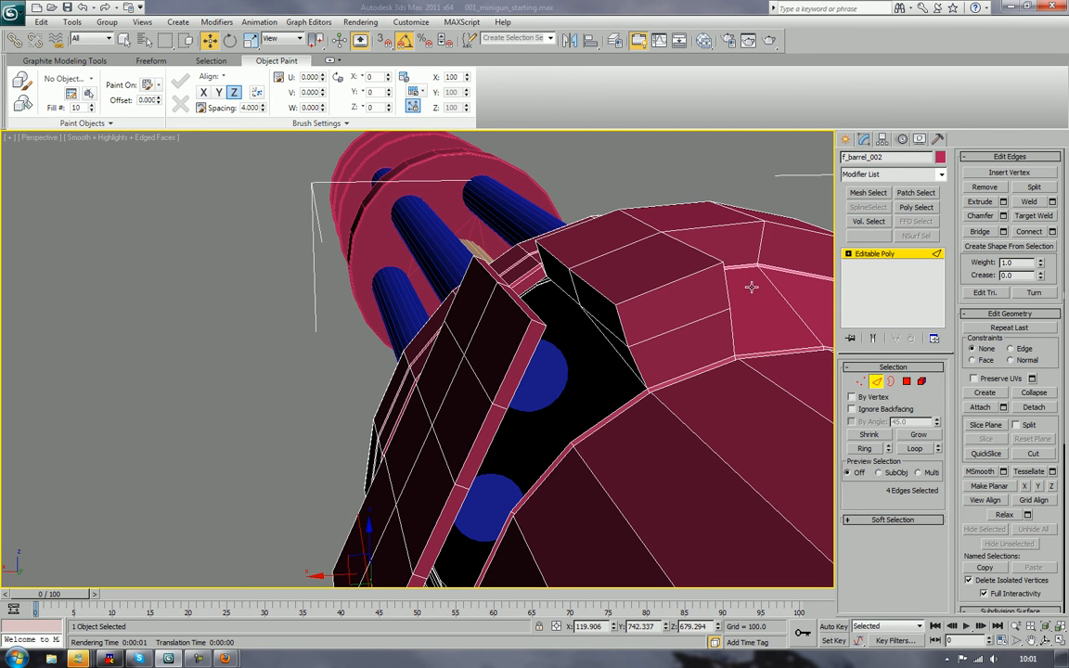
pyautogui.keyDown('alt'); pyautogui.moveTo(750, 286); pyautogui.dragTo(446, 255, button='middle'); pyautogui.keyUp('alt')
pyautogui.scroll(2, 669, 247)
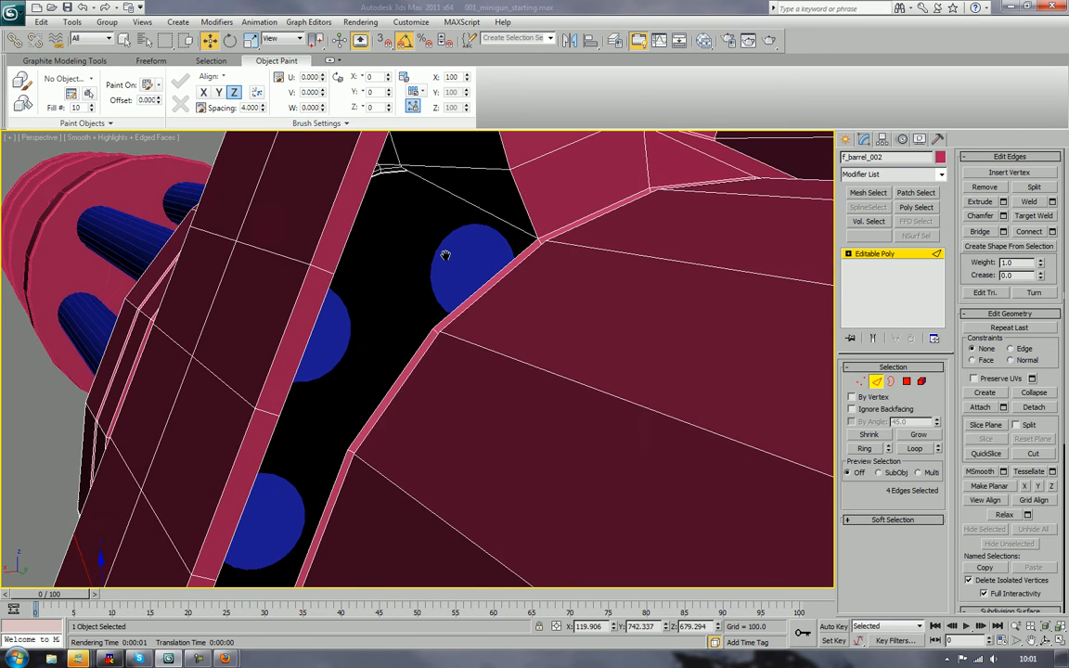
pyautogui.scroll(-3, 436, 344)
pyautogui.moveTo(441, 342); pyautogui.dragTo(488, 297, button='middle')
pyautogui.click(92, 506)
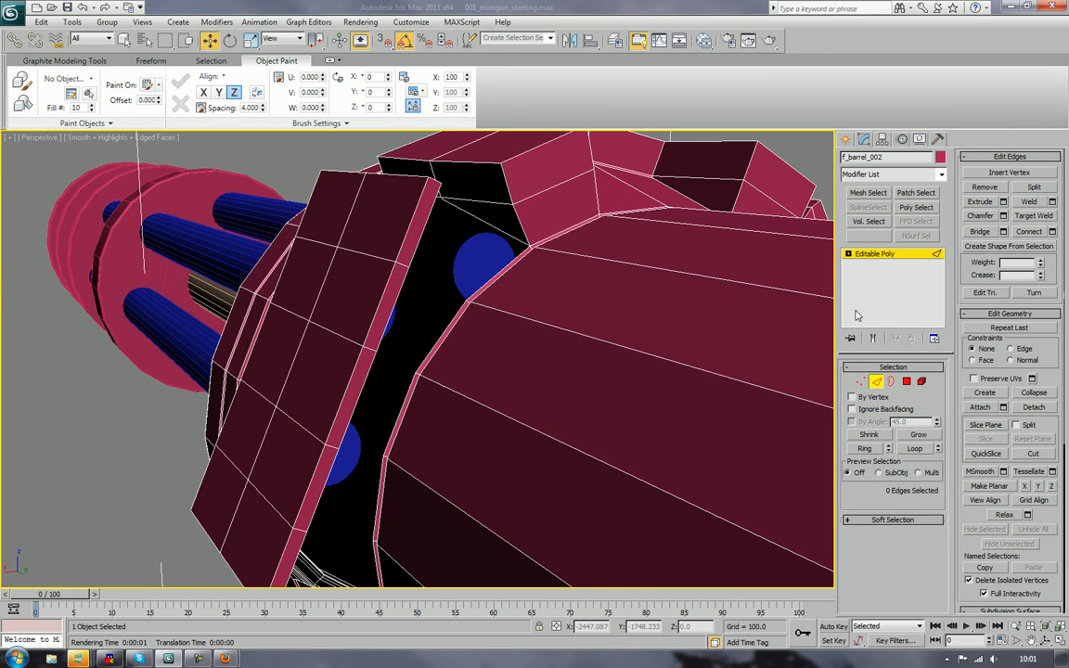
pyautogui.keyDown('alt'); pyautogui.moveTo(540, 489); pyautogui.dragTo(551, 448, button='middle'); pyautogui.keyUp('alt')
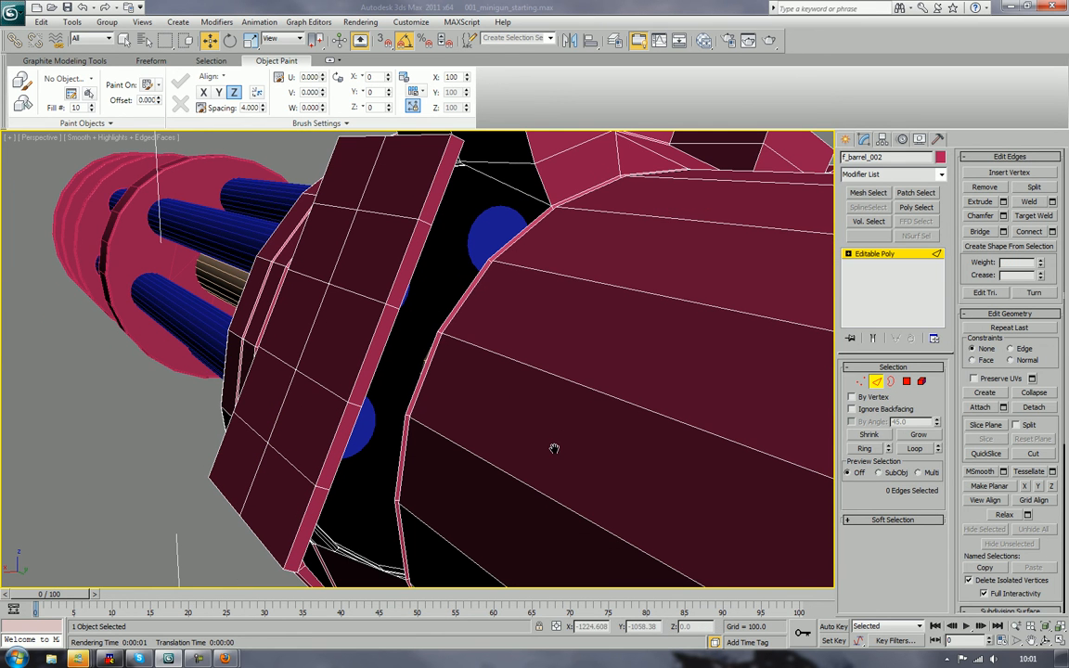
pyautogui.click(981, 232)
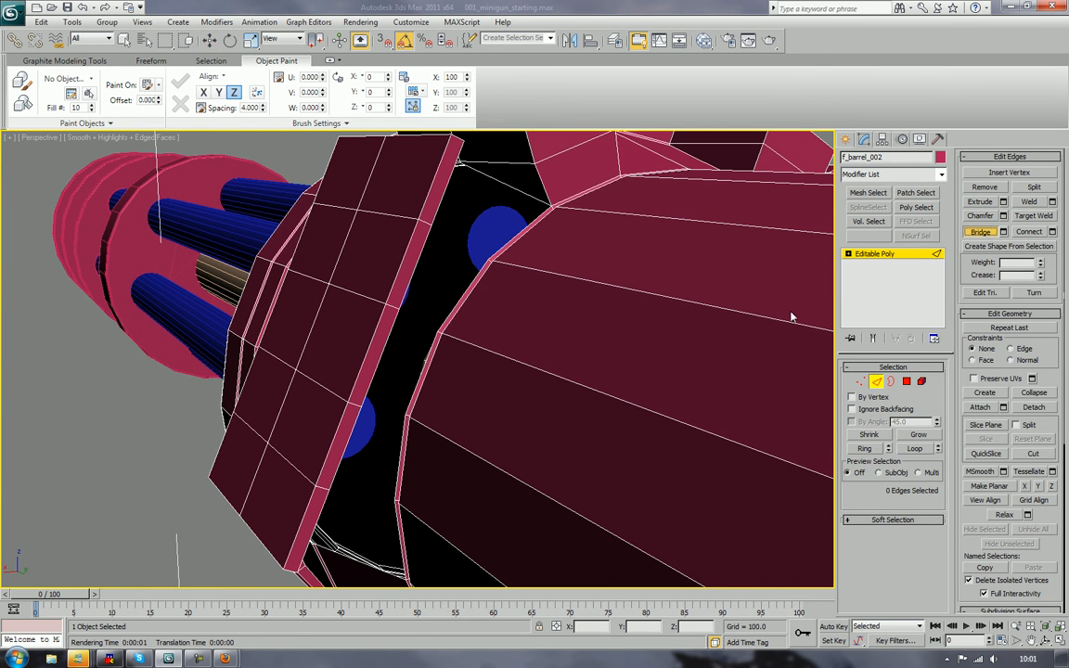
pyautogui.click(318, 515)
pyautogui.click(397, 533)
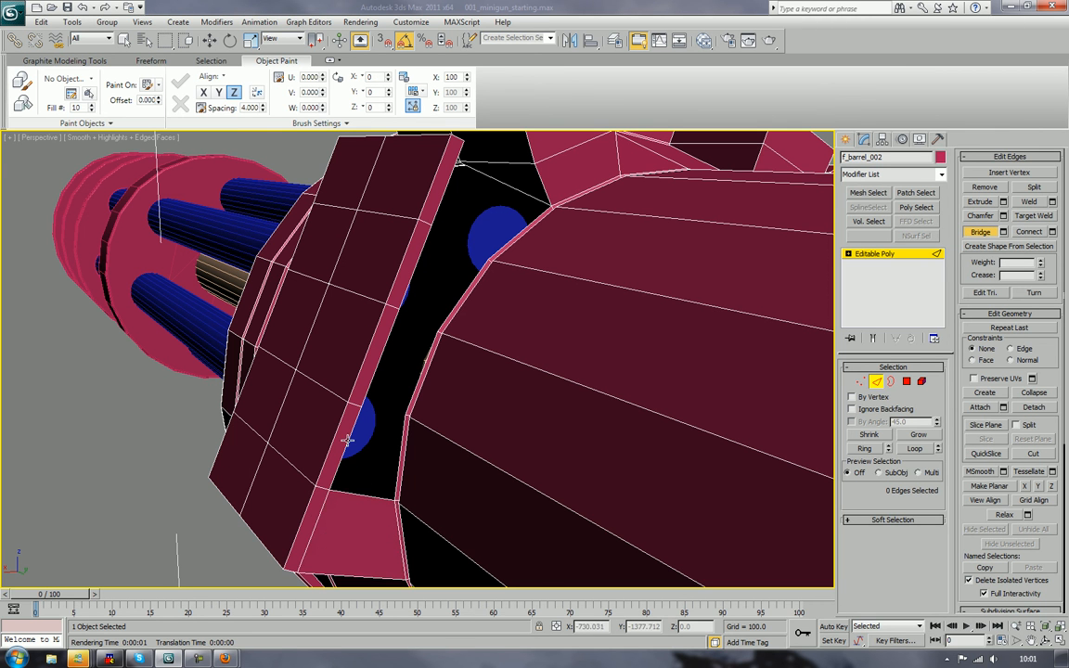
pyautogui.click(347, 439)
pyautogui.click(394, 405)
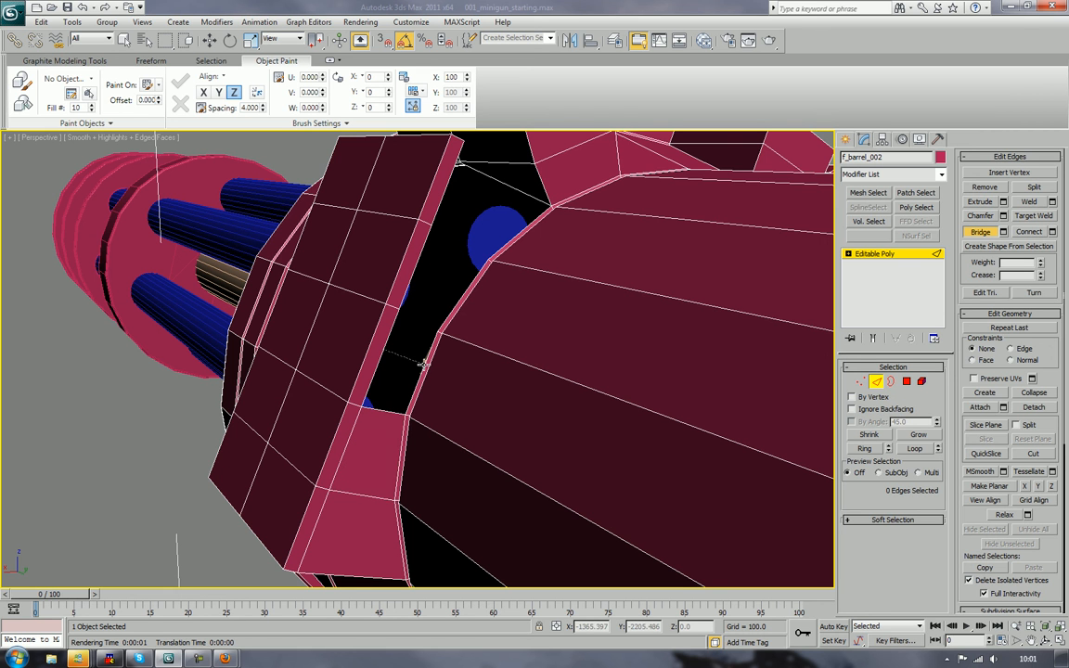
pyautogui.click(423, 364)
pyautogui.click(414, 273)
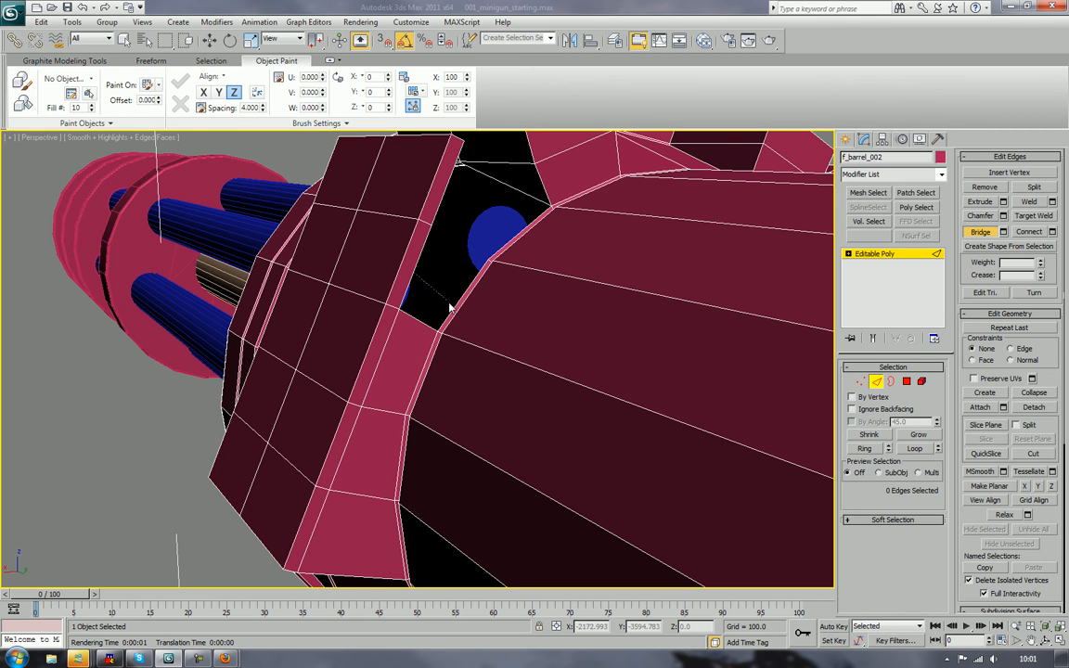
pyautogui.click(454, 305)
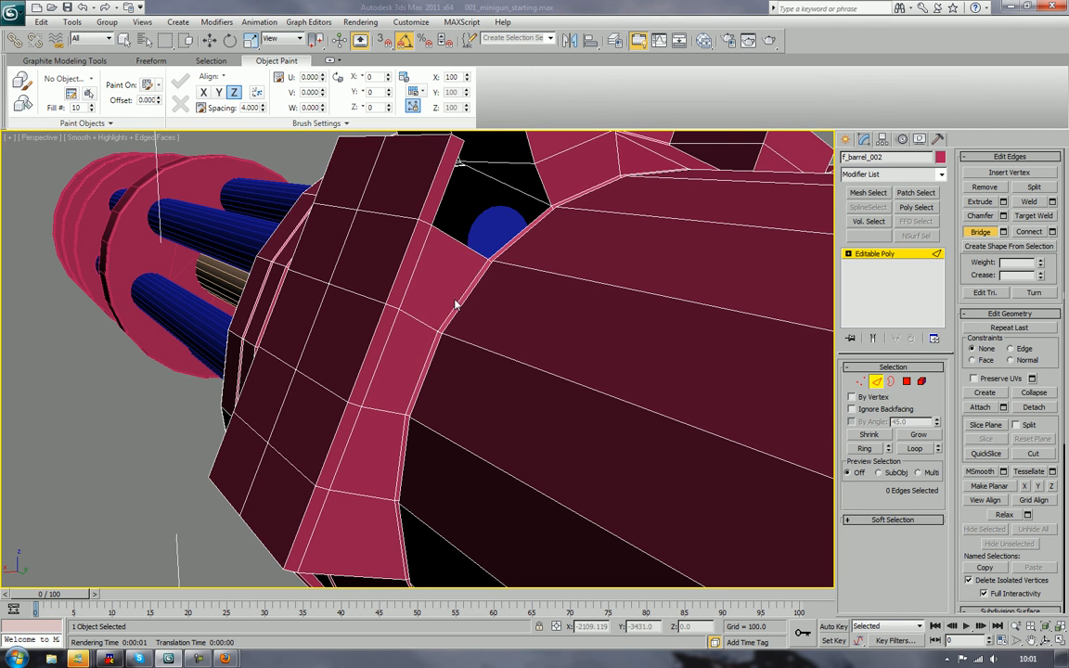
# Step: Bridge the plate's upper inner edges to the lower edges of the raised block above it
pyautogui.click(505, 241)
pyautogui.keyDown('alt'); pyautogui.moveTo(507, 242); pyautogui.dragTo(522, 275, button='middle'); pyautogui.keyUp('alt')
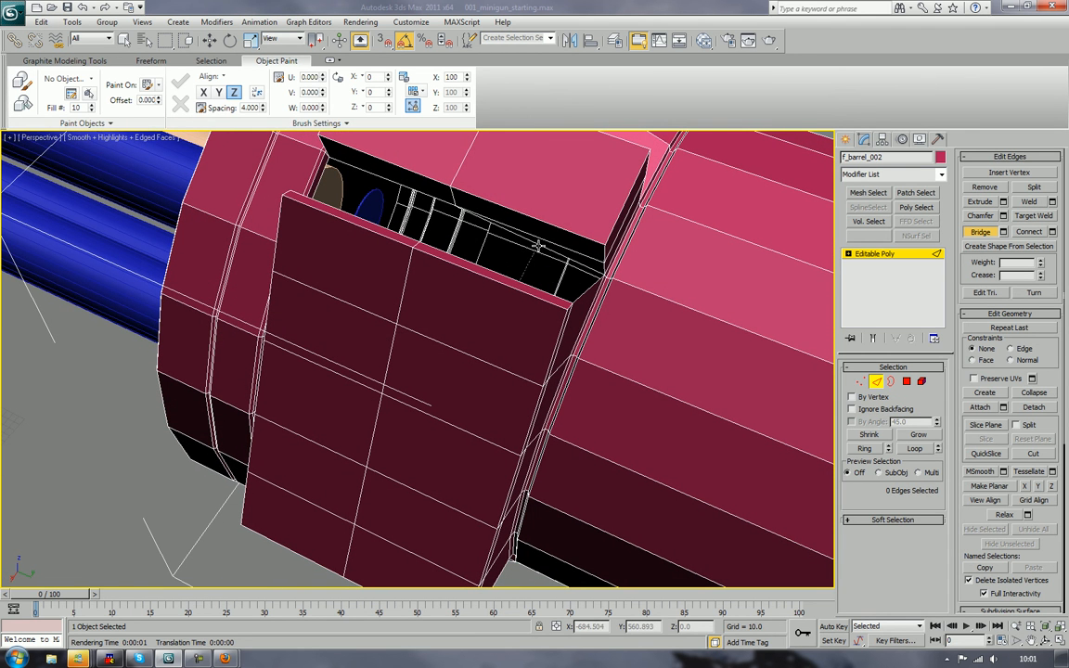
pyautogui.click(479, 249)
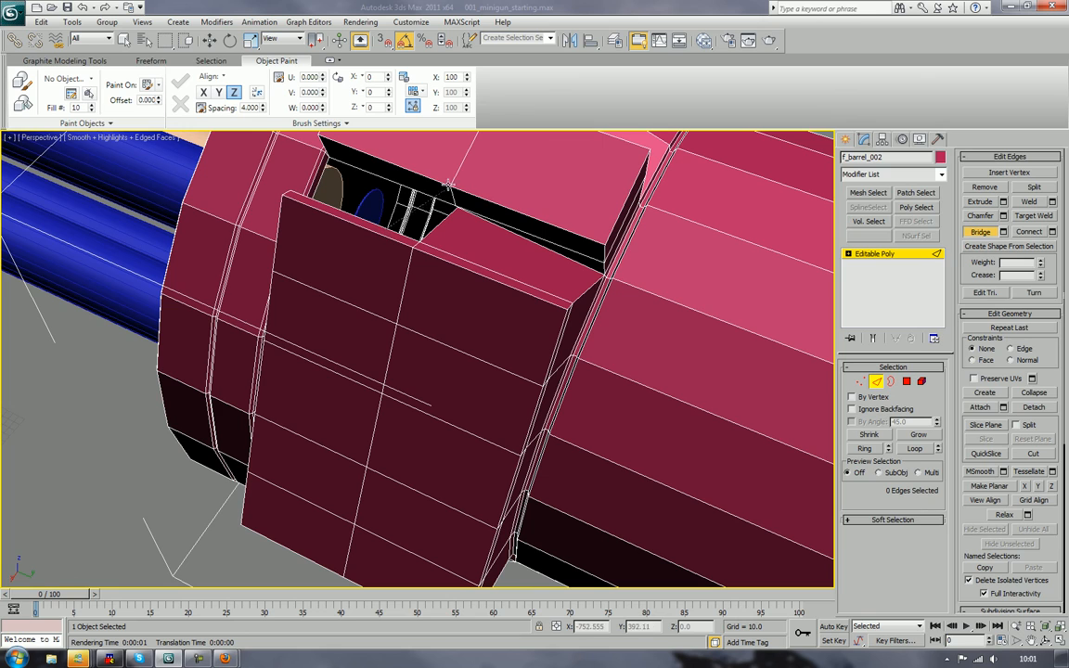
# Step: Bridge the plate's front inner edges to the facing edges of the front ring, undoing one bridge along the way
pyautogui.keyDown('alt'); pyautogui.moveTo(348, 274); pyautogui.dragTo(431, 273, button='middle'); pyautogui.keyUp('alt')
pyautogui.scroll(3, 431, 273)
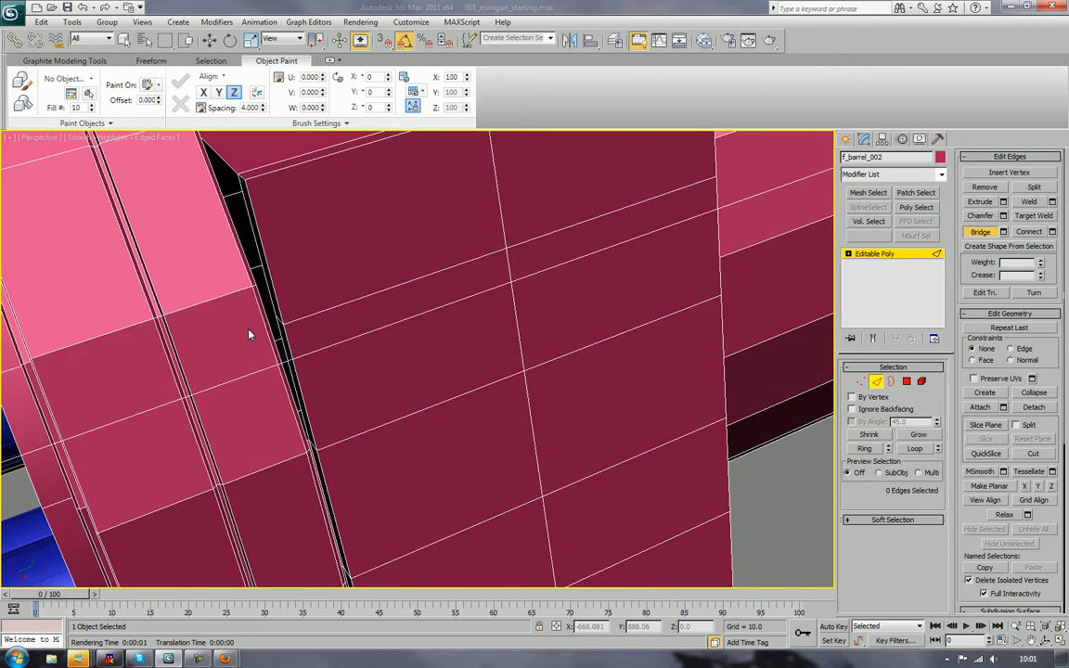
pyautogui.moveTo(248, 334)
pyautogui.keyDown('alt'); pyautogui.mouseDown(button='middle')
pyautogui.moveTo(270, 389)
pyautogui.moveTo(262, 321)
pyautogui.mouseUp(button='middle'); pyautogui.keyUp('alt')
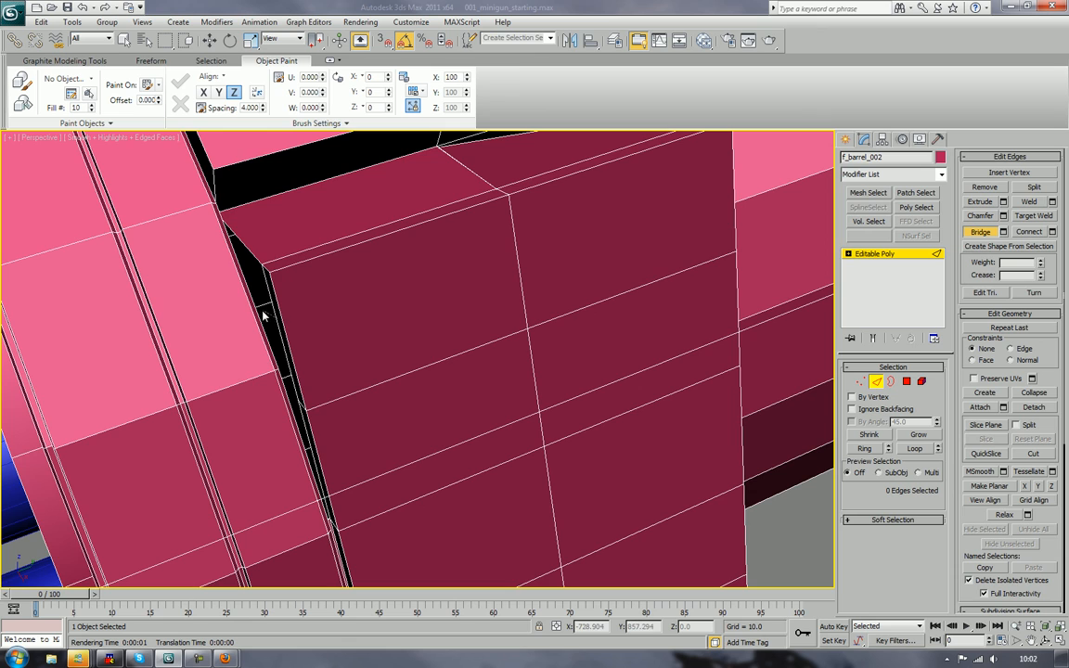
pyautogui.keyDown('alt'); pyautogui.moveTo(251, 286); pyautogui.dragTo(71, 188, button='middle'); pyautogui.keyUp('alt')
pyautogui.keyDown('alt'); pyautogui.moveTo(340, 256); pyautogui.dragTo(195, 277, button='middle'); pyautogui.keyUp('alt')
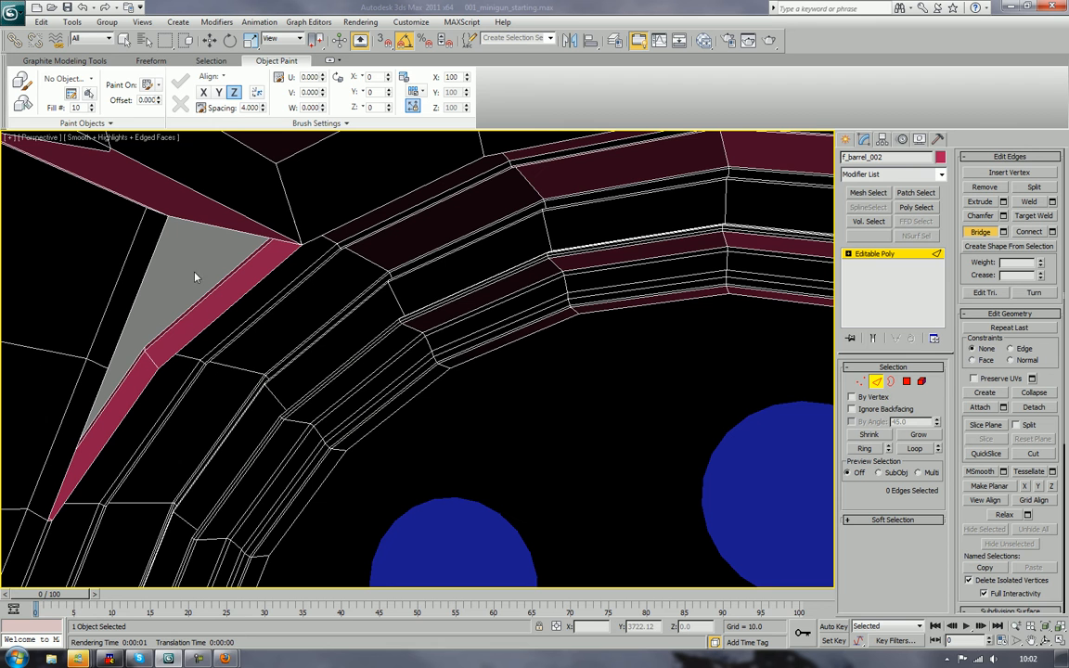
pyautogui.click(147, 278)
pyautogui.click(207, 324)
pyautogui.keyDown('alt'); pyautogui.moveTo(206, 324); pyautogui.dragTo(393, 82, button='middle'); pyautogui.keyUp('alt')
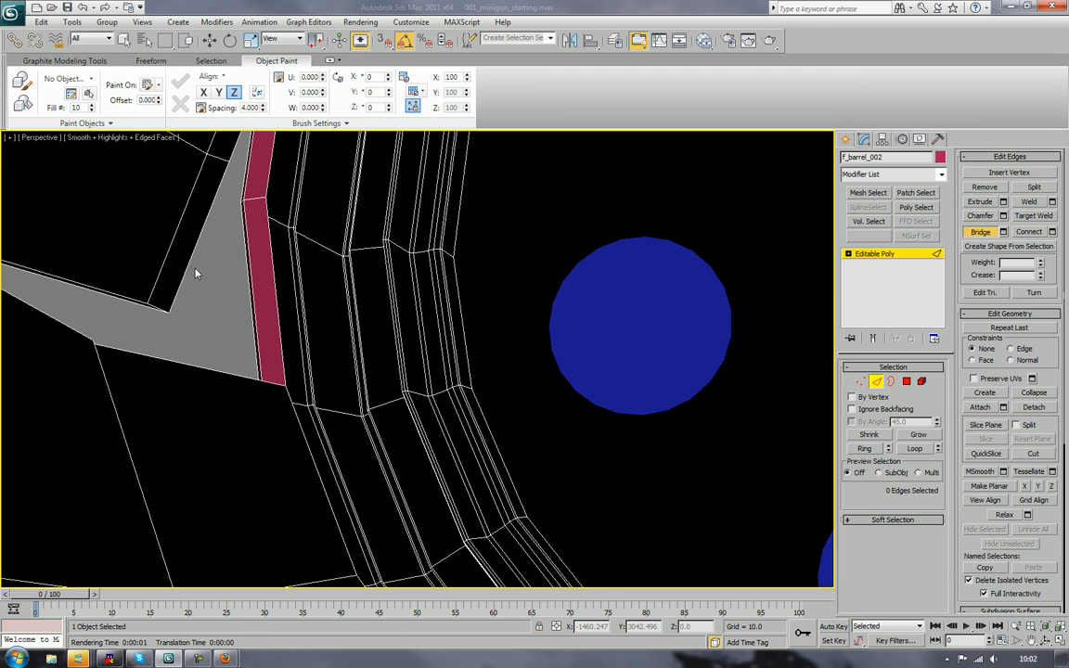
pyautogui.hotkey('ctrl', 'z')
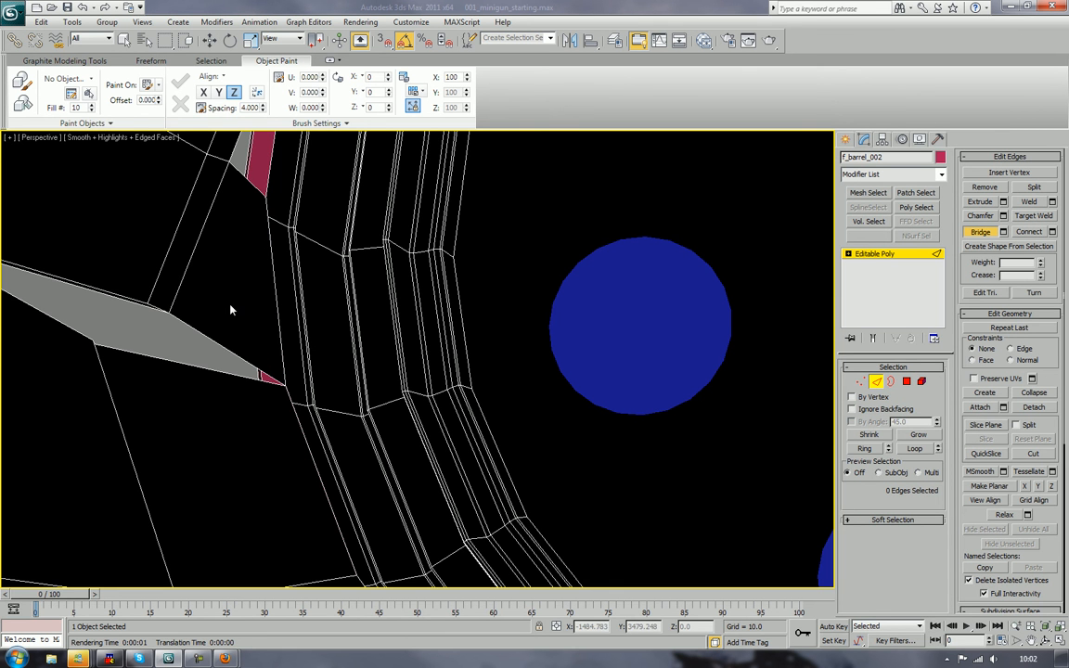
pyautogui.click(155, 281)
# Step: Bridge the upper and lower edges across one half of the opening at the plate's lower end
pyautogui.keyDown('alt'); pyautogui.moveTo(207, 273); pyautogui.dragTo(481, 219, button='middle'); pyautogui.keyUp('alt')
pyautogui.rightClick(471, 223)
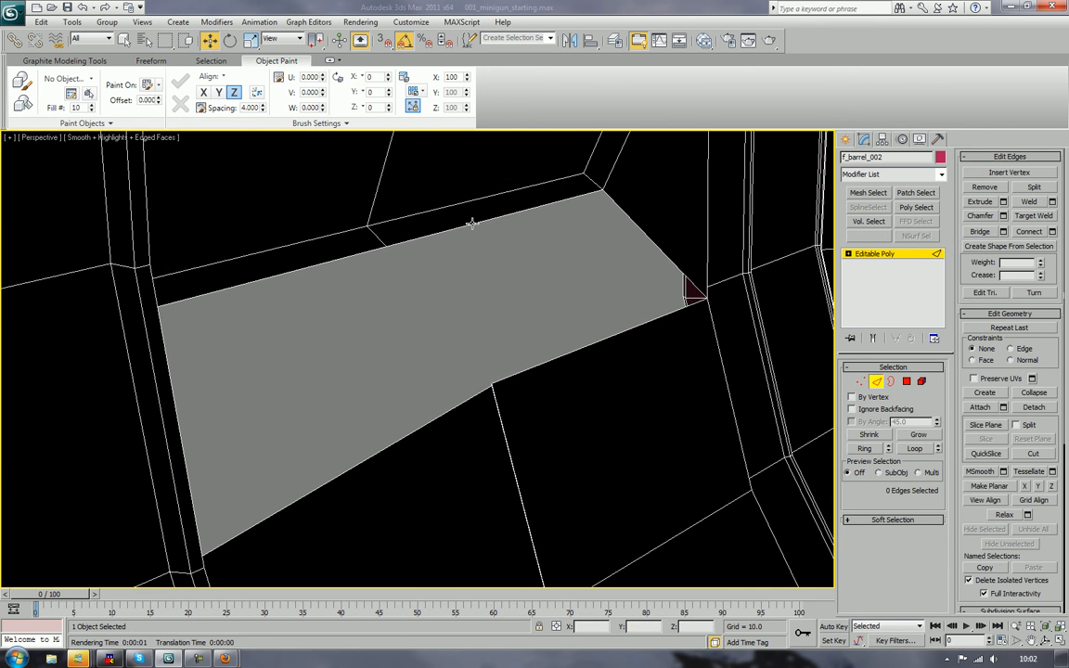
pyautogui.click(471, 224)
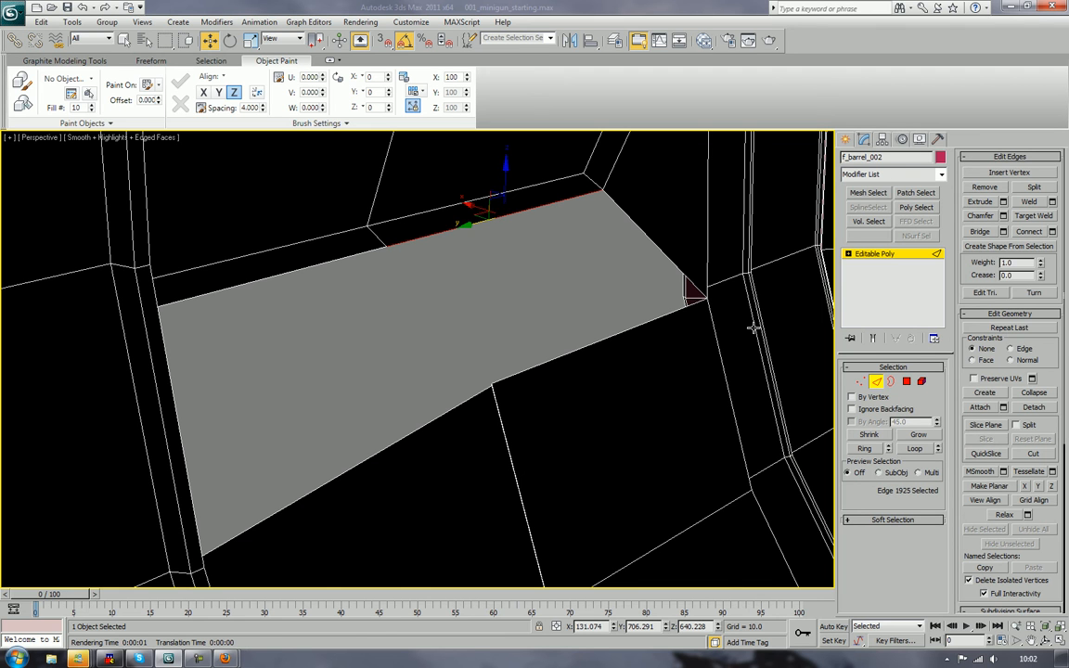
pyautogui.click(622, 288)
pyautogui.click(979, 232)
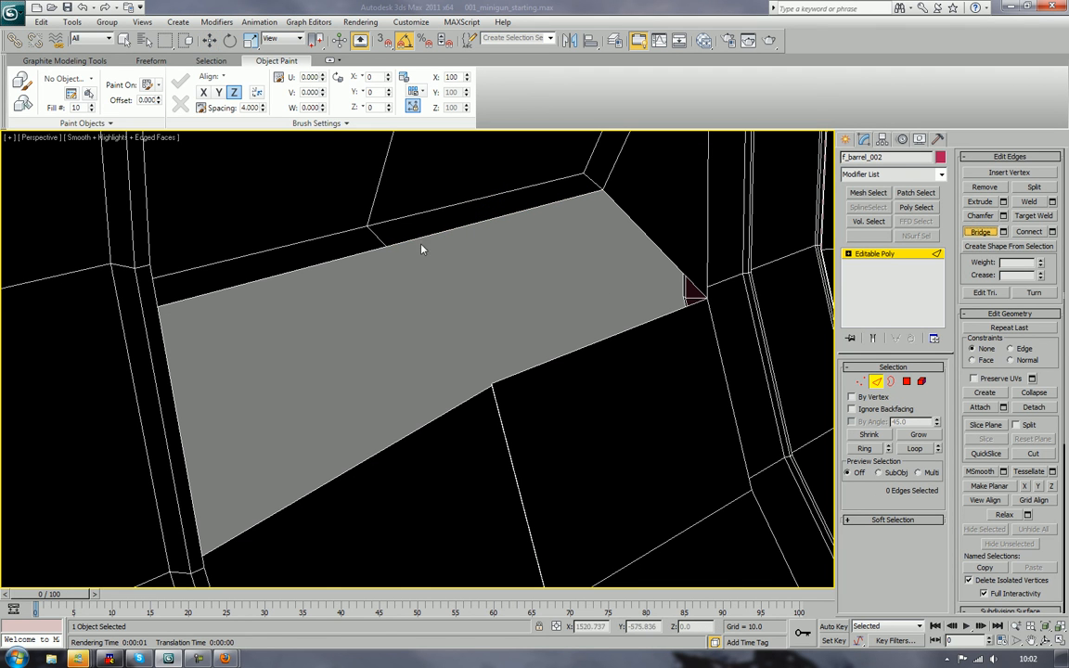
pyautogui.click(442, 228)
pyautogui.click(542, 362)
pyautogui.click(392, 443)
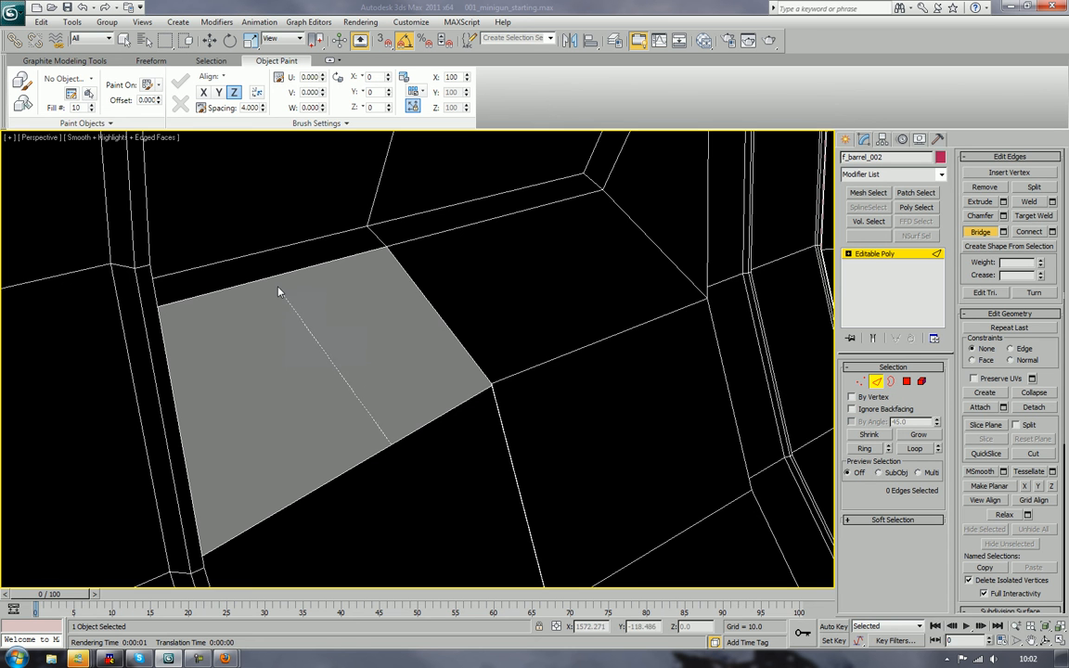
pyautogui.click(279, 276)
pyautogui.scroll(2, 445, 386)
pyautogui.keyDown('alt'); pyautogui.moveTo(445, 381); pyautogui.dragTo(414, 418, button='middle'); pyautogui.keyUp('alt')
pyautogui.moveTo(532, 327); pyautogui.dragTo(446, 452, button='middle')
pyautogui.hotkey('ctrl', 'z')
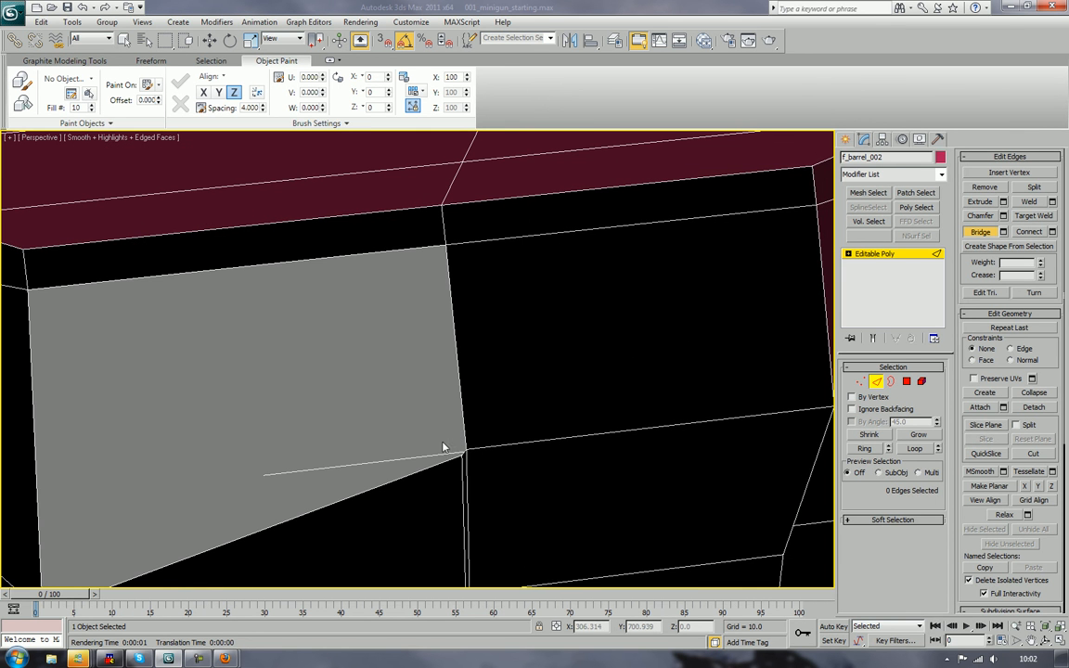
# Step: Bridge the upper and lower edges across the remaining half of the lower end opening
pyautogui.click(464, 454)
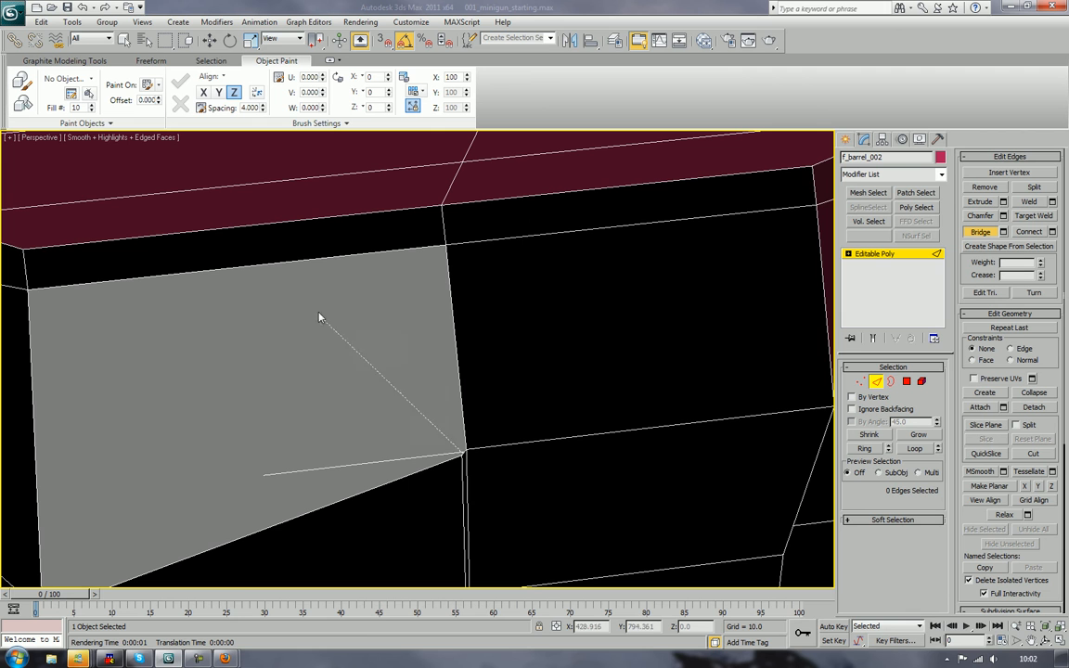
pyautogui.click(314, 260)
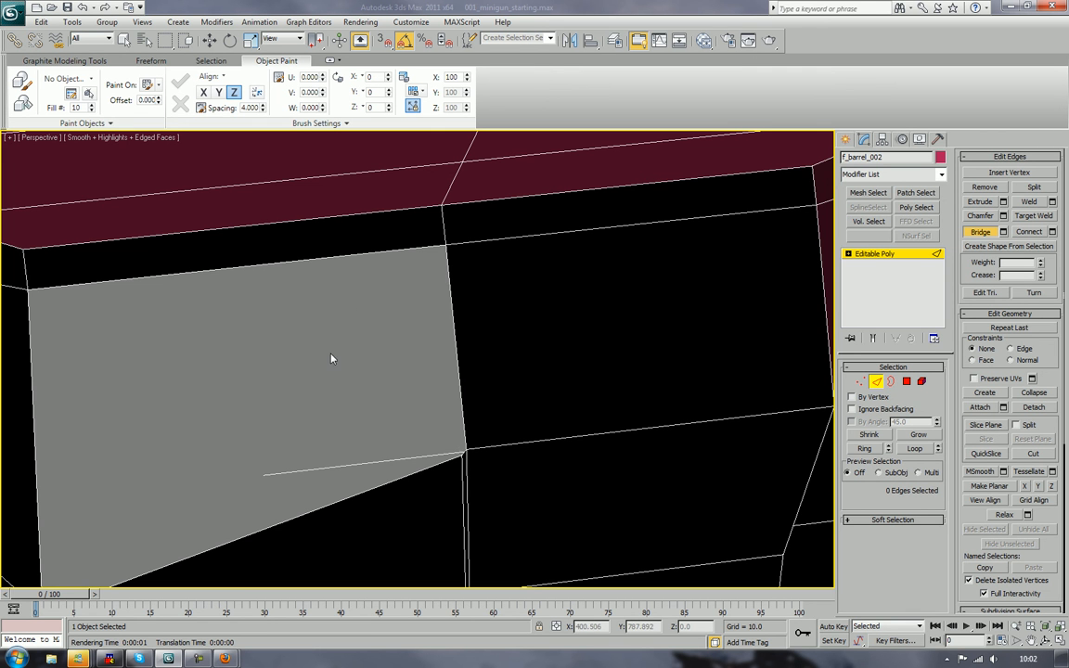
pyautogui.click(316, 258)
pyautogui.click(326, 507)
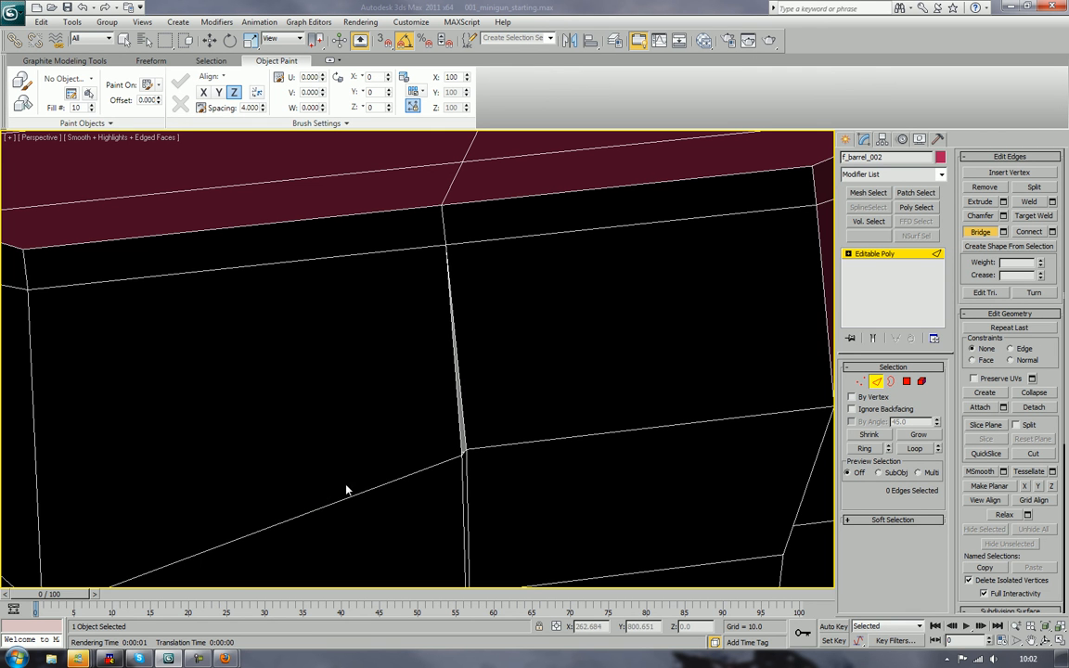
# Step: Chamfer the central edge loop running along the raised plate into two closely spaced loops
pyautogui.scroll(-3, 361, 439)
pyautogui.scroll(-4, 361, 440)
pyautogui.keyDown('alt'); pyautogui.moveTo(381, 425); pyautogui.dragTo(580, 346, button='middle'); pyautogui.keyUp('alt')
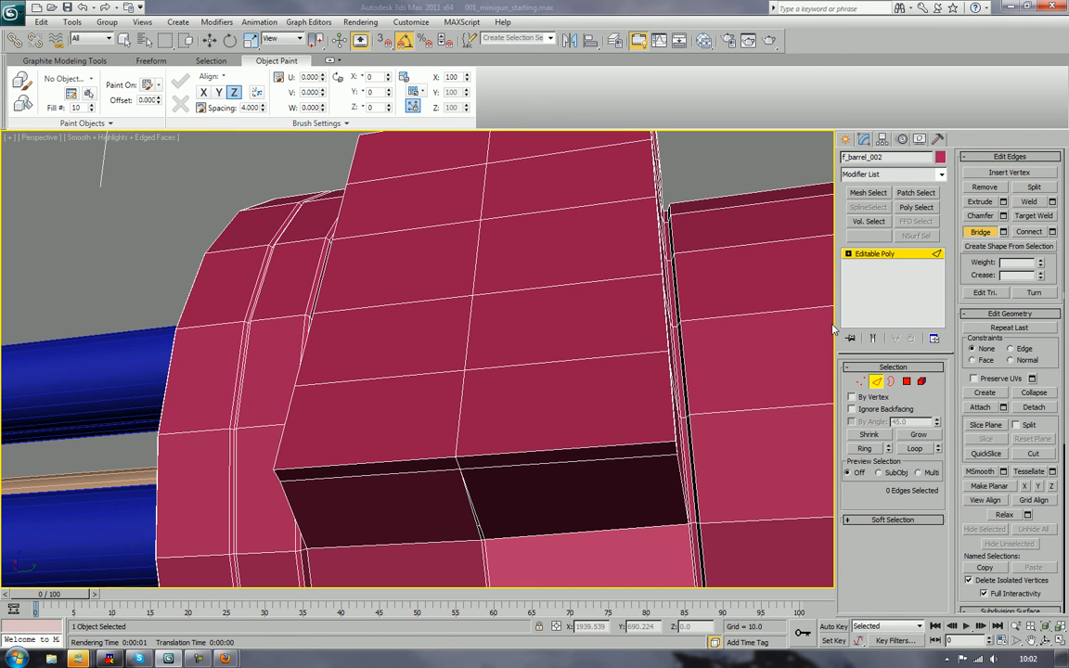
pyautogui.press('w')
pyautogui.click(468, 337)
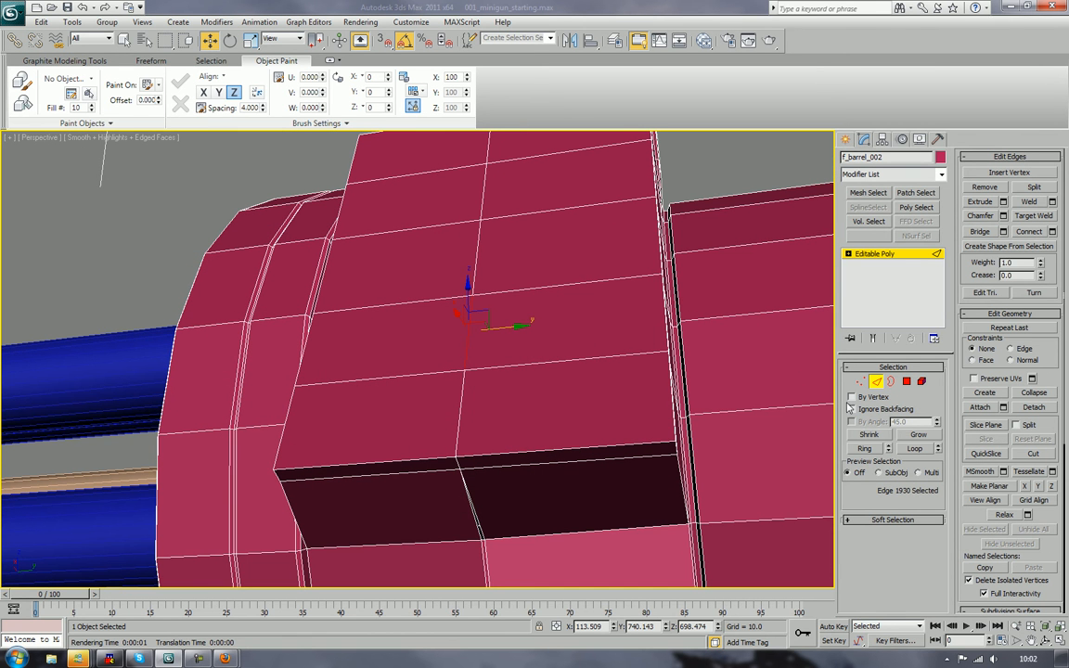
pyautogui.click(913, 449)
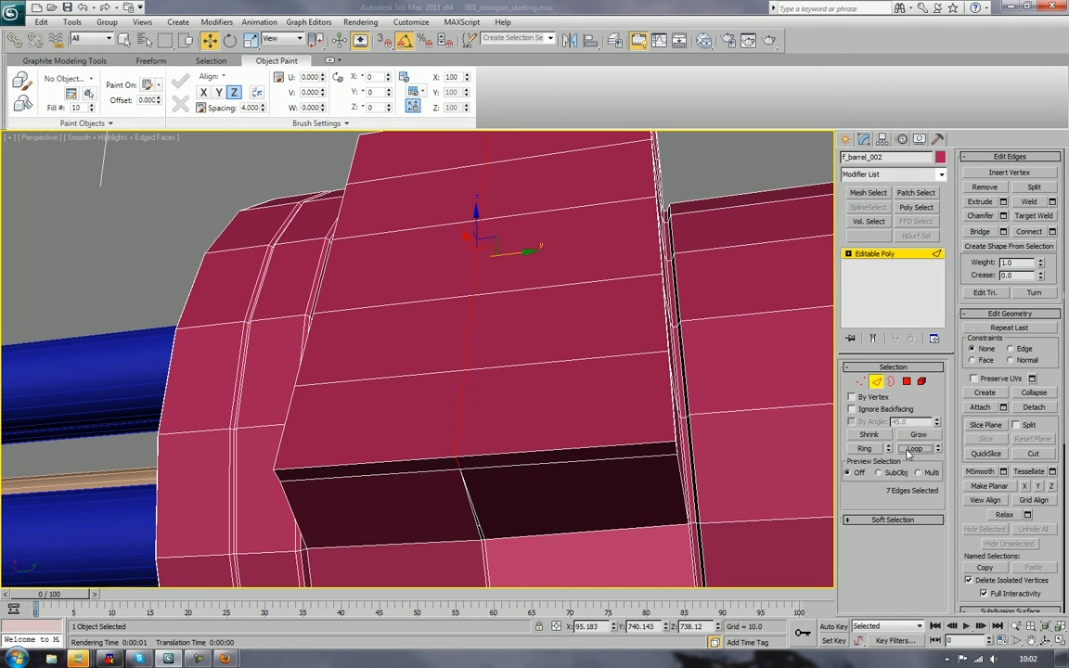
pyautogui.click(977, 215)
pyautogui.moveTo(477, 247); pyautogui.dragTo(477, 243)
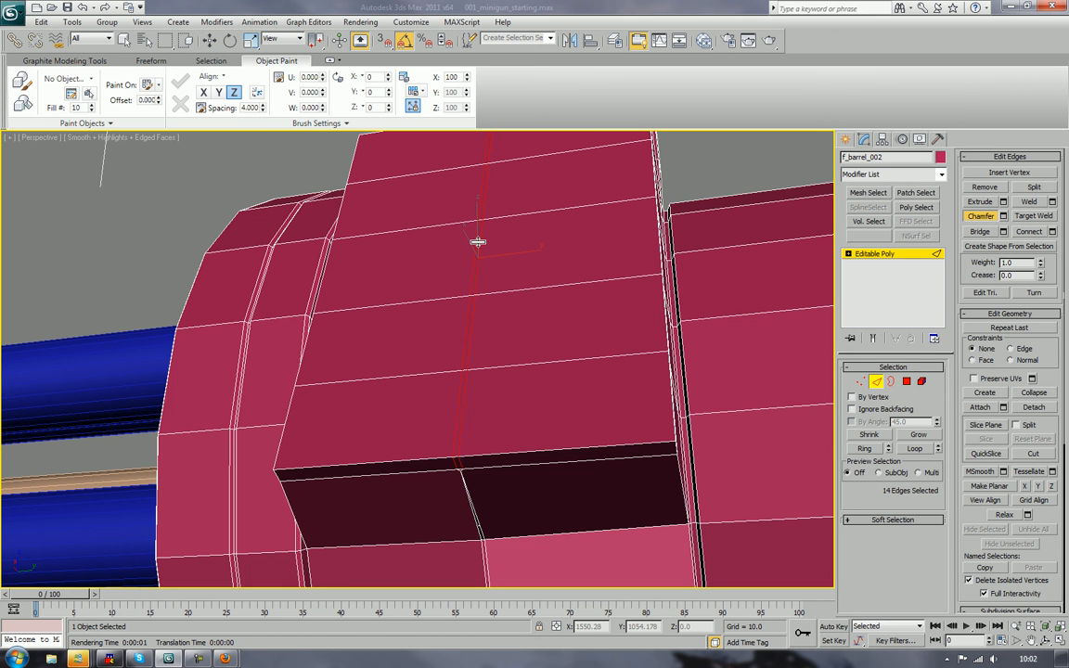
# Step: Delete the two end wall polygons on either side of the narrow gap at the plate's lower end
pyautogui.scroll(5, 498, 477)
pyautogui.scroll(-4, 503, 487)
pyautogui.keyDown('alt'); pyautogui.moveTo(502, 486); pyautogui.dragTo(524, 347, button='middle'); pyautogui.keyUp('alt')
pyautogui.scroll(4, 496, 359)
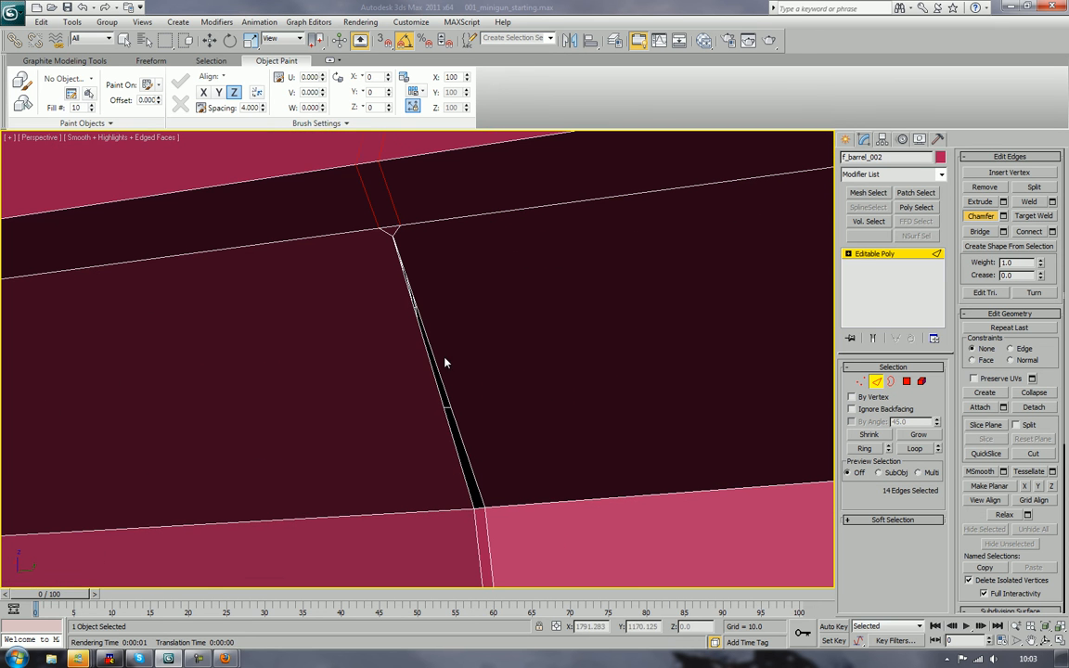
pyautogui.press('w')
pyautogui.press('4')
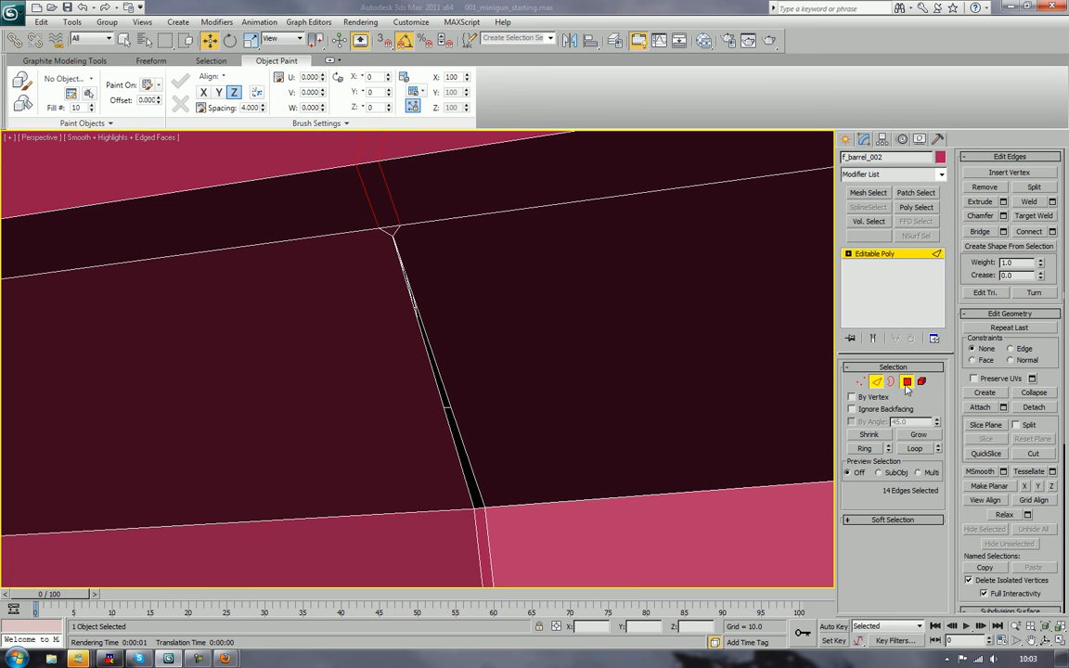
pyautogui.press('Delete')
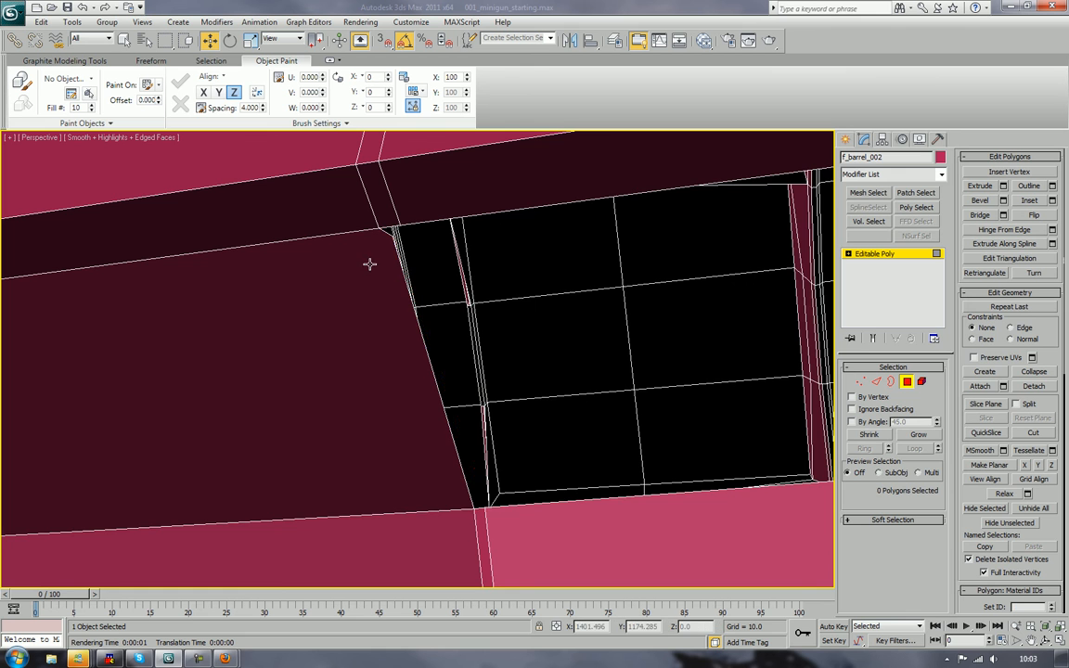
pyautogui.click(369, 262)
pyautogui.press('Delete')
pyautogui.keyDown('alt'); pyautogui.moveTo(691, 342); pyautogui.dragTo(668, 358, button='middle'); pyautogui.keyUp('alt')
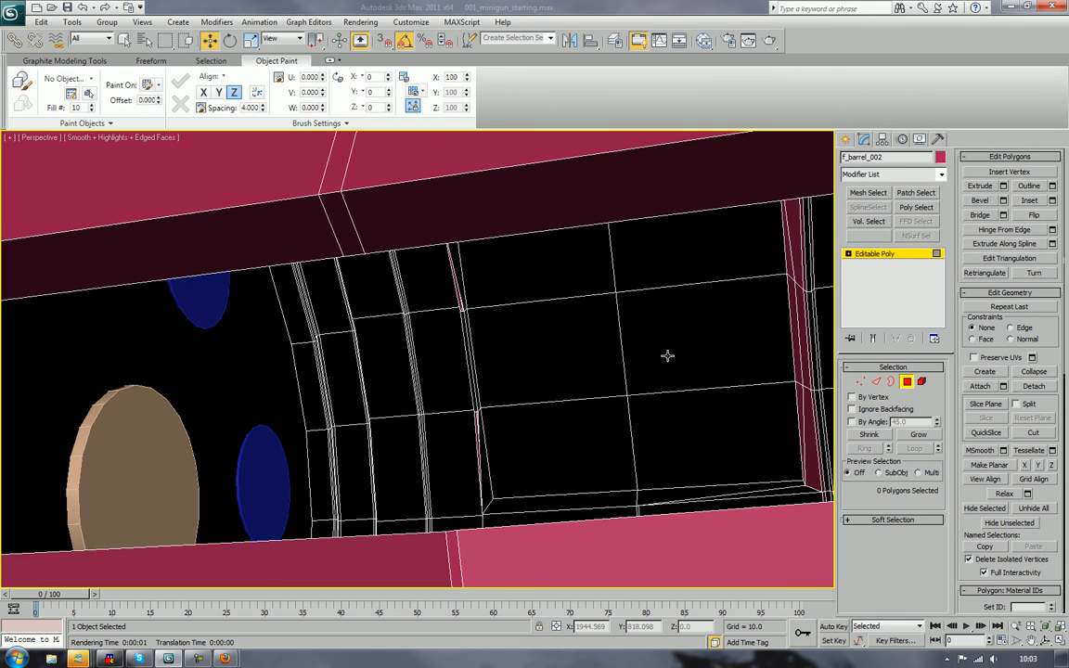
# Step: Rebuild the plate's lower end wall by bridging both halves and the narrow strip between them, aligned with the chamfered loops
pyautogui.click(875, 381)
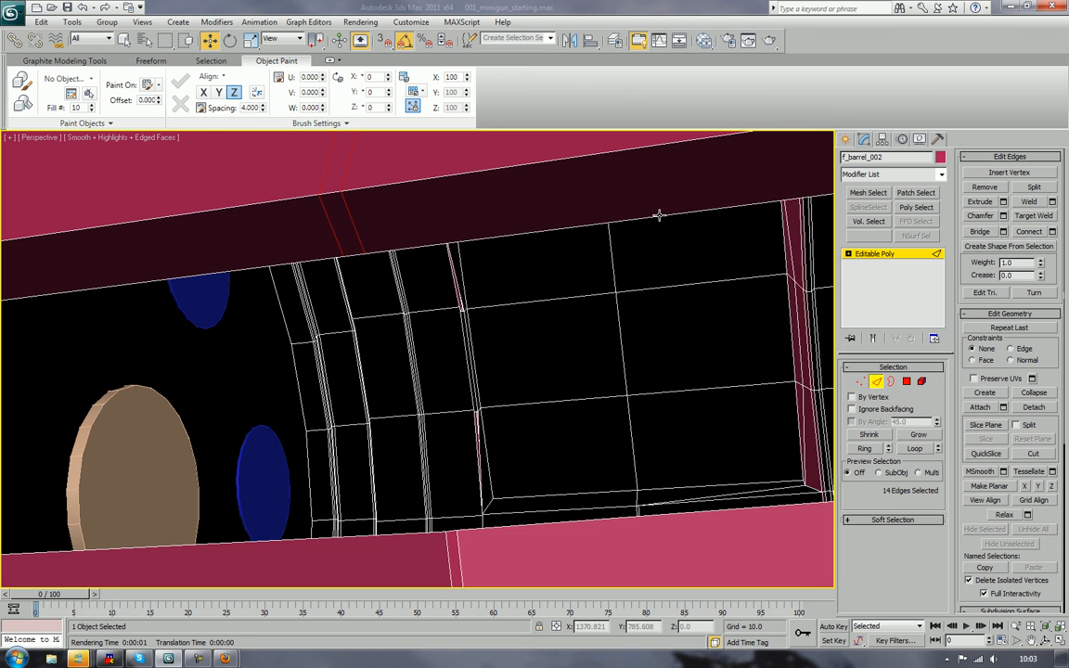
pyautogui.click(658, 215)
pyautogui.keyDown('ctrl'); pyautogui.click(656, 515); pyautogui.keyUp('ctrl')
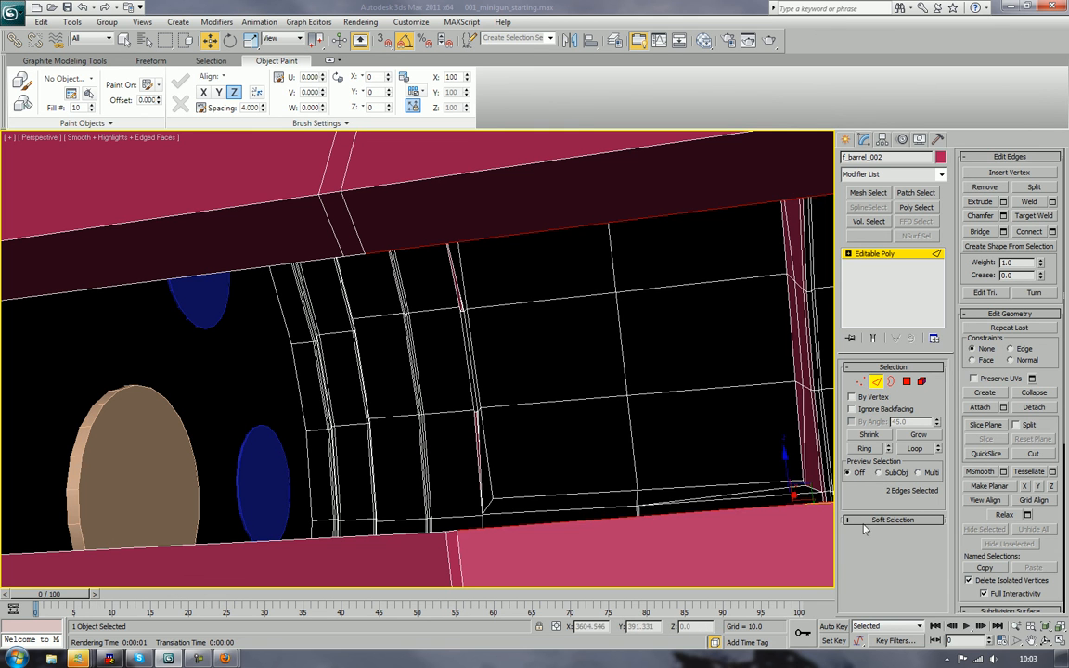
pyautogui.click(978, 233)
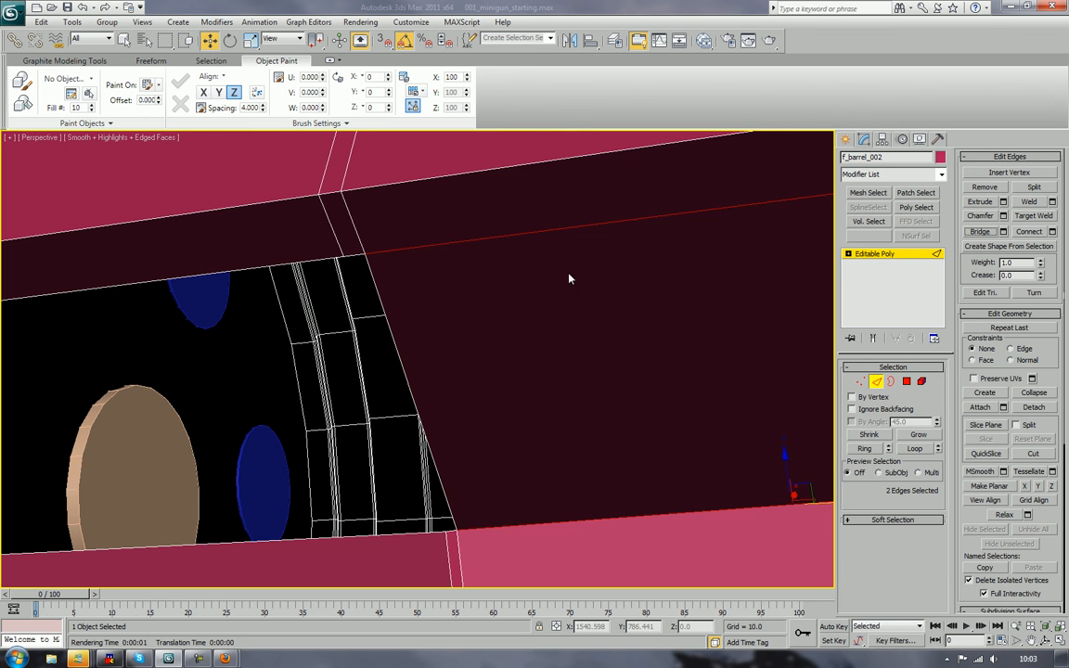
pyautogui.click(274, 266)
pyautogui.keyDown('ctrl'); pyautogui.click(218, 544); pyautogui.keyUp('ctrl')
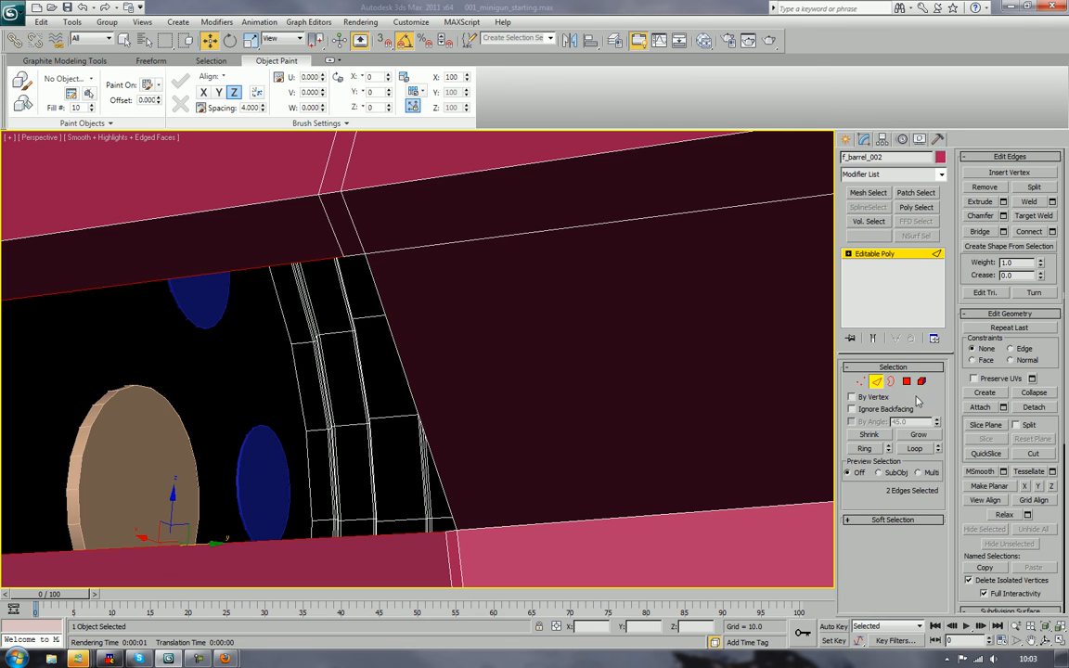
pyautogui.click(979, 232)
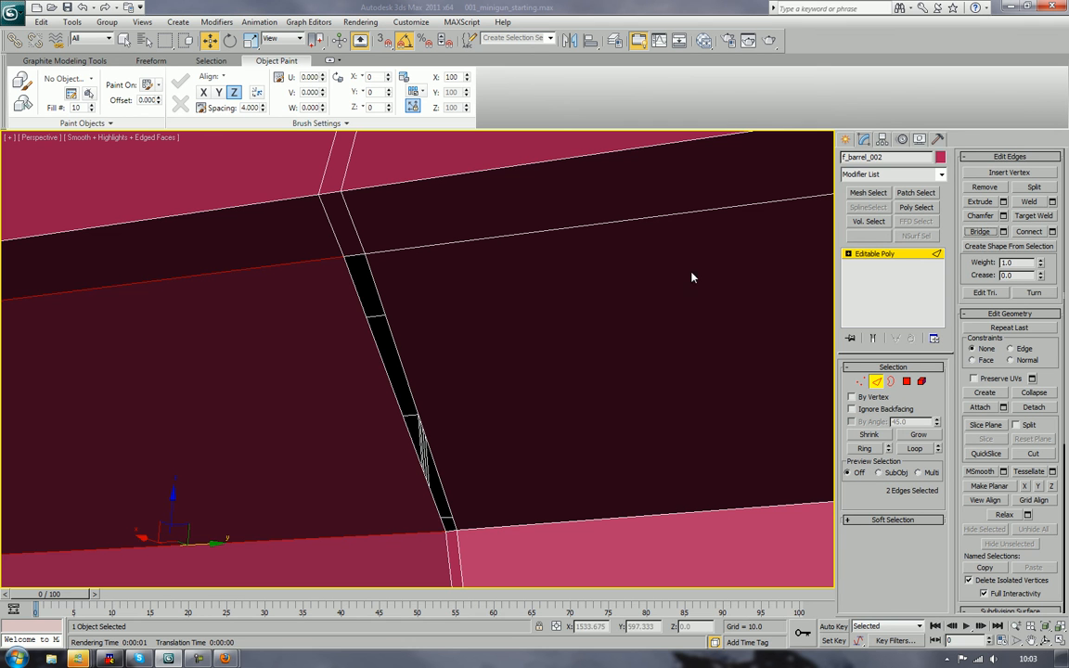
pyautogui.click(379, 355)
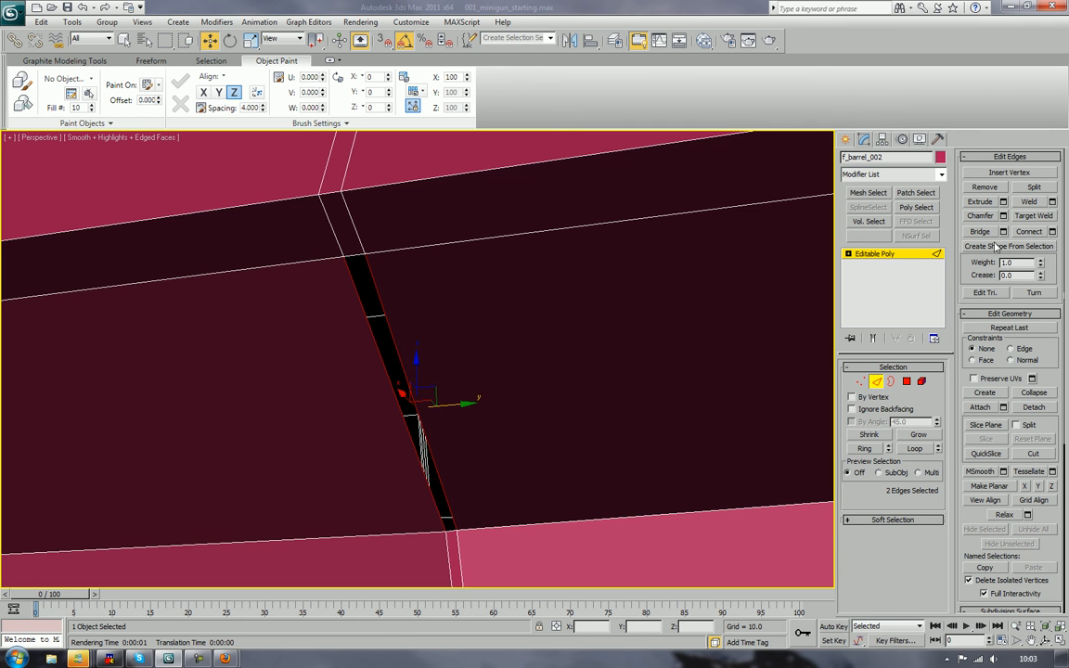
pyautogui.scroll(-8, 552, 213)
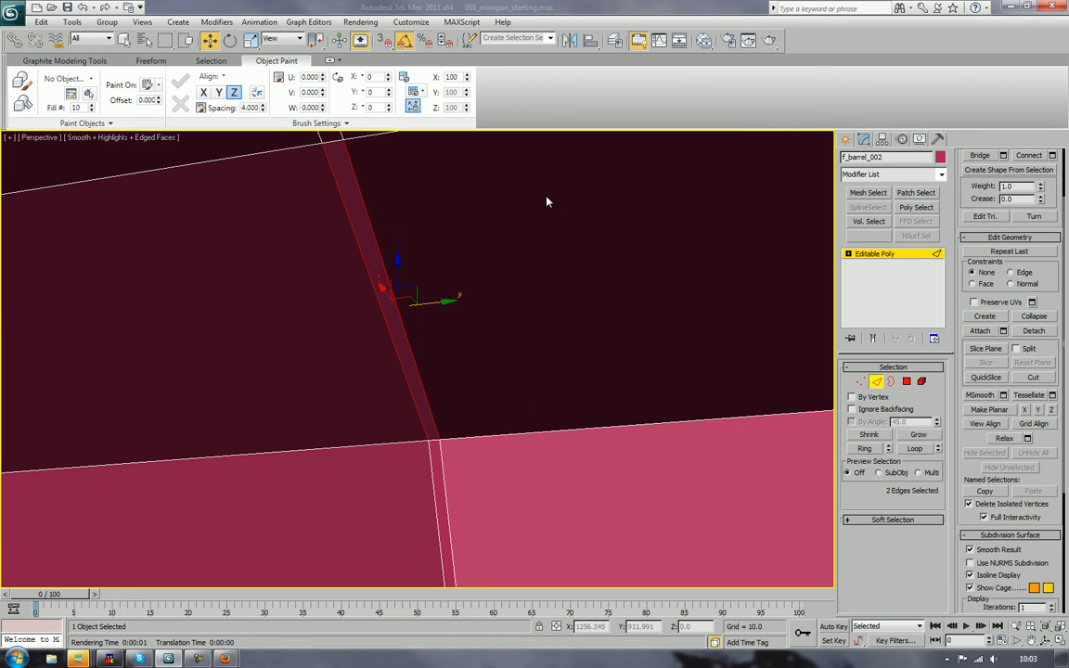
# Step: Delete the end wall polygon beside the gap at the plate's upper end, plus the adjoining rim polygon and small corner triangle
pyautogui.keyDown('alt'); pyautogui.moveTo(559, 215); pyautogui.dragTo(727, 352, button='middle'); pyautogui.keyUp('alt')
pyautogui.scroll(3, 627, 408)
pyautogui.scroll(4, 721, 351)
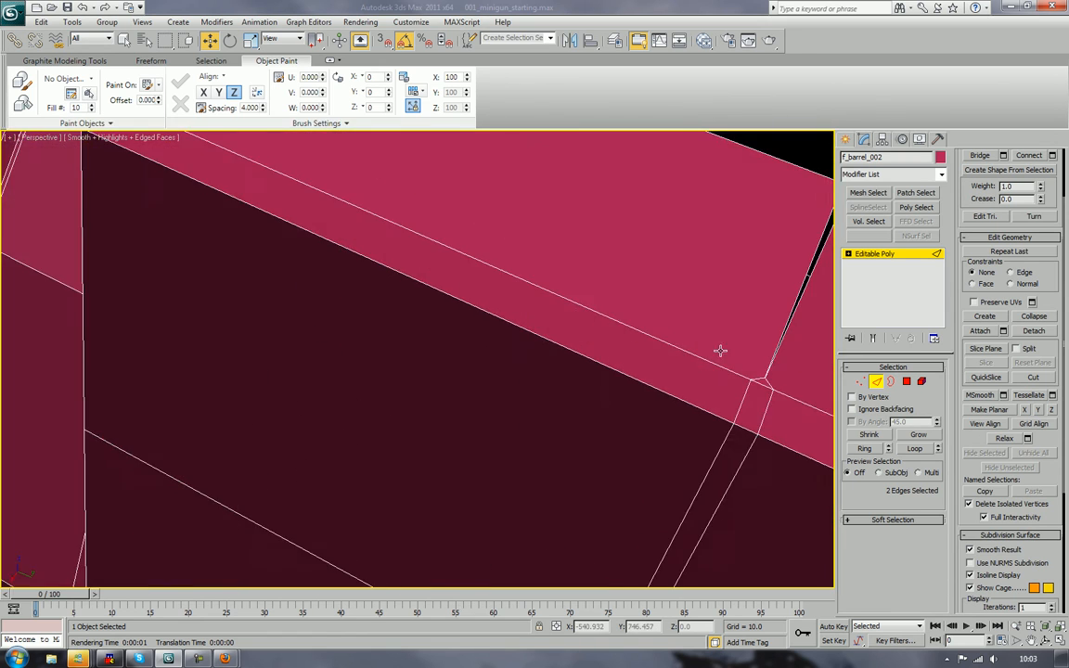
pyautogui.moveTo(735, 308); pyautogui.dragTo(544, 320, button='middle')
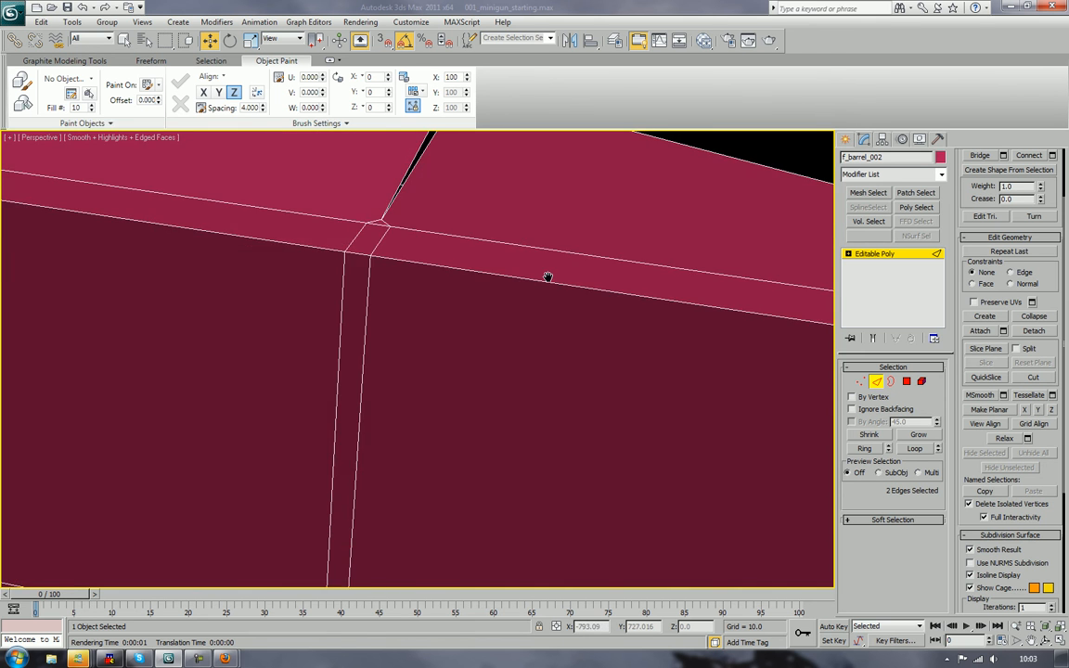
pyautogui.moveTo(548, 278); pyautogui.dragTo(473, 311, button='middle')
pyautogui.keyDown('alt'); pyautogui.moveTo(385, 363); pyautogui.dragTo(489, 341, button='middle'); pyautogui.keyUp('alt')
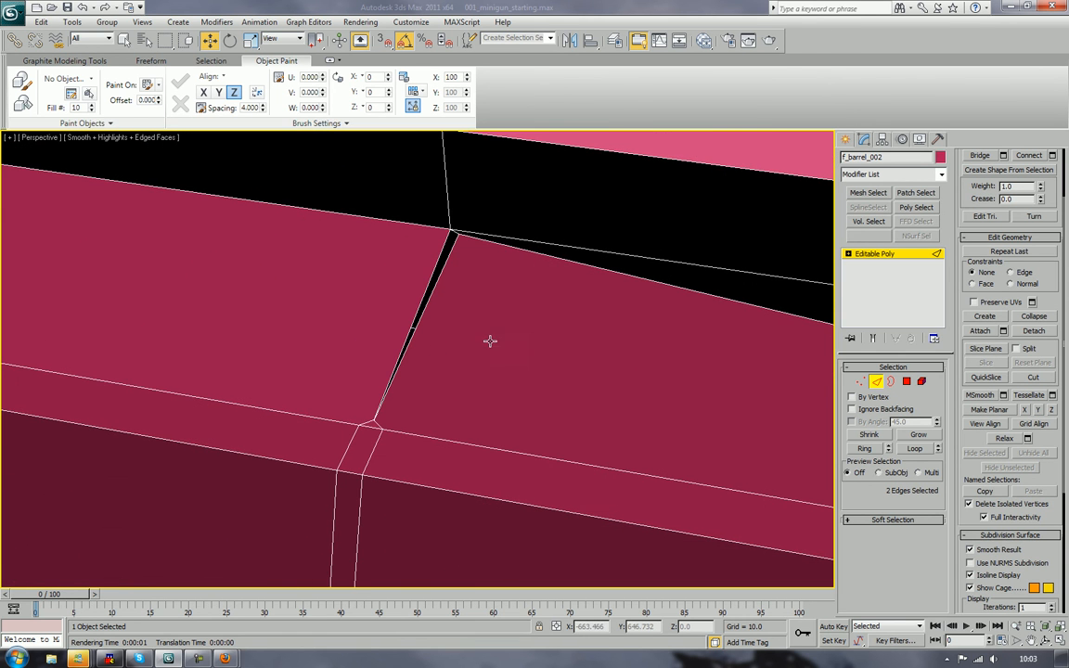
pyautogui.click(906, 381)
pyautogui.click(522, 386)
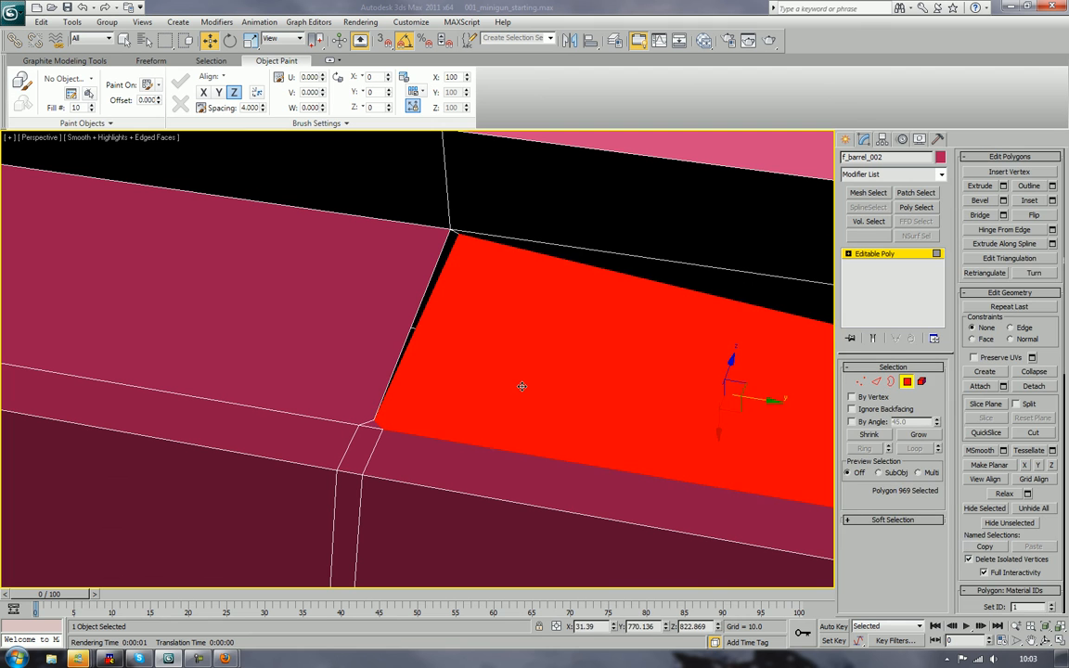
pyautogui.press('Delete')
pyautogui.click(454, 453)
pyautogui.press('Delete')
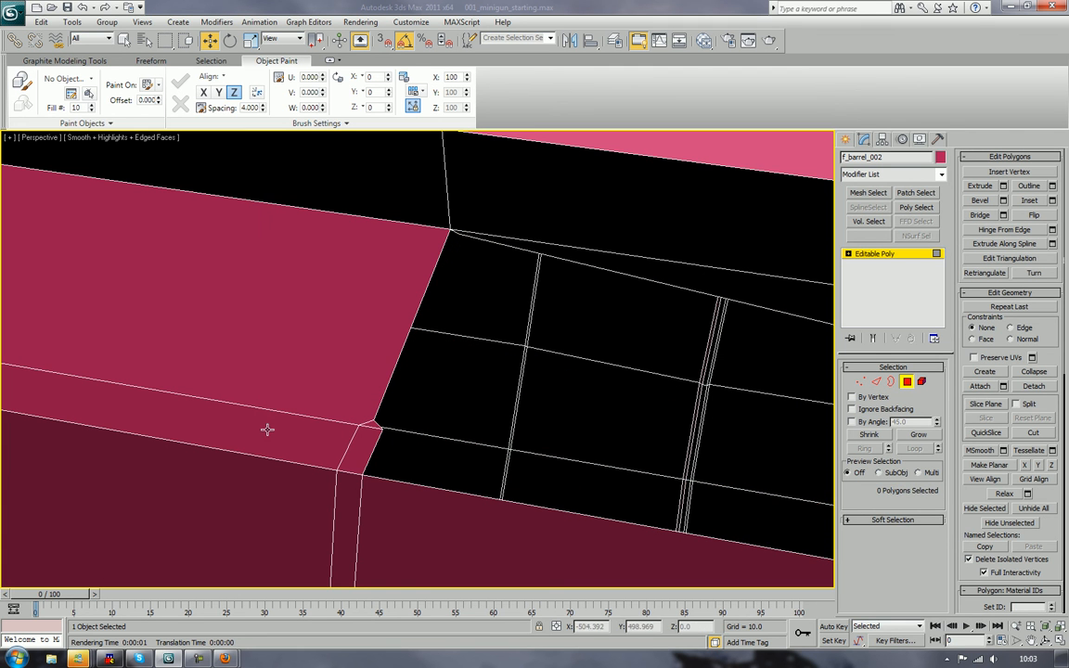
pyautogui.click(369, 427)
pyautogui.press('Delete')
# Step: Target-weld the stray vertex at the tip of the gap onto the adjacent corner vertex of the chamfered strip
pyautogui.press('1')
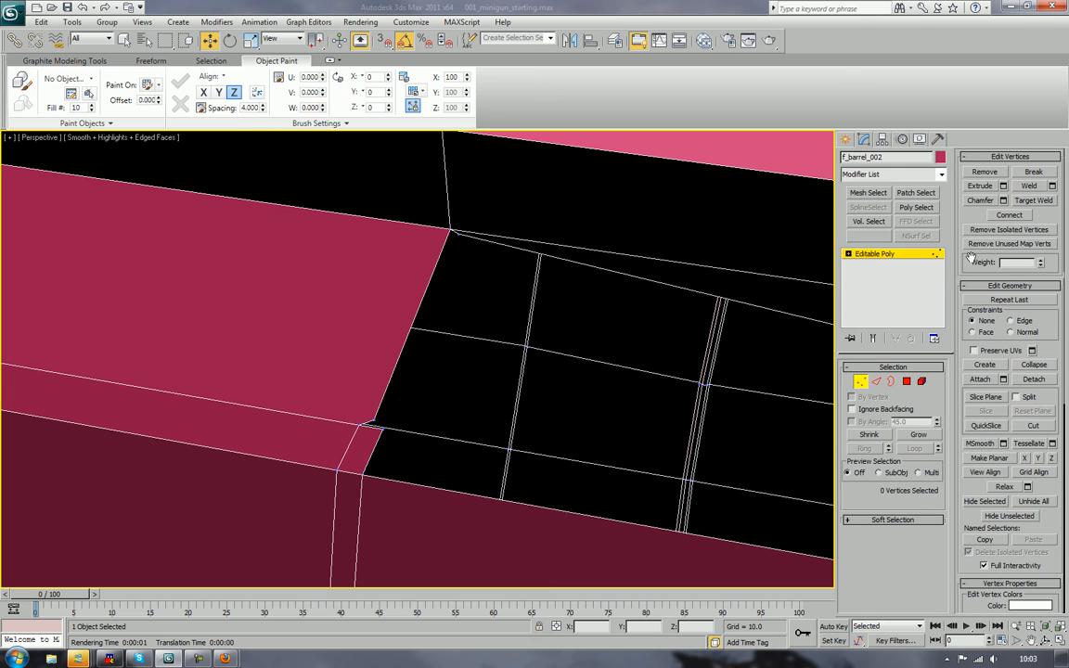
pyautogui.click(1028, 202)
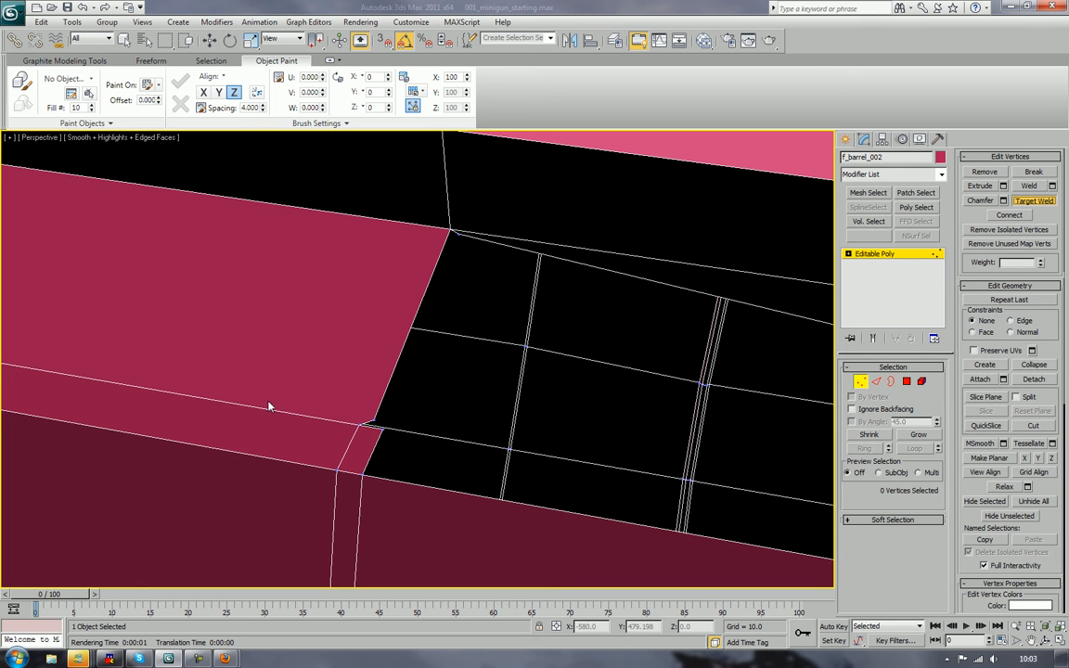
pyautogui.click(358, 423)
pyautogui.press('w')
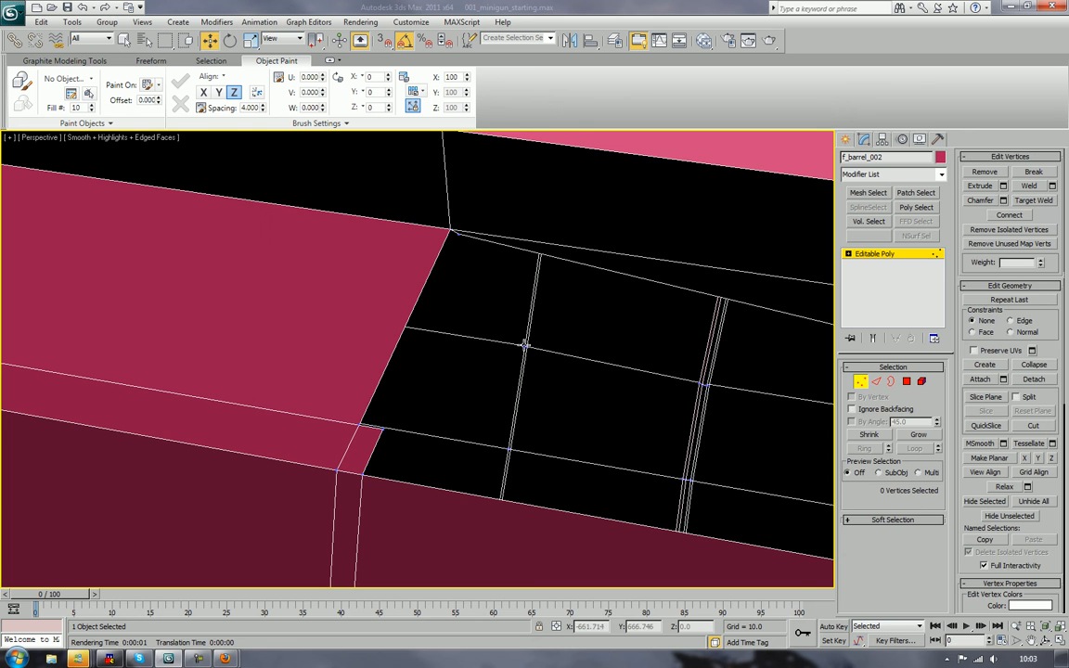
# Step: Bridge the two short end edges of the missing rim strip along the raised plate's upper end
pyautogui.click(863, 382)
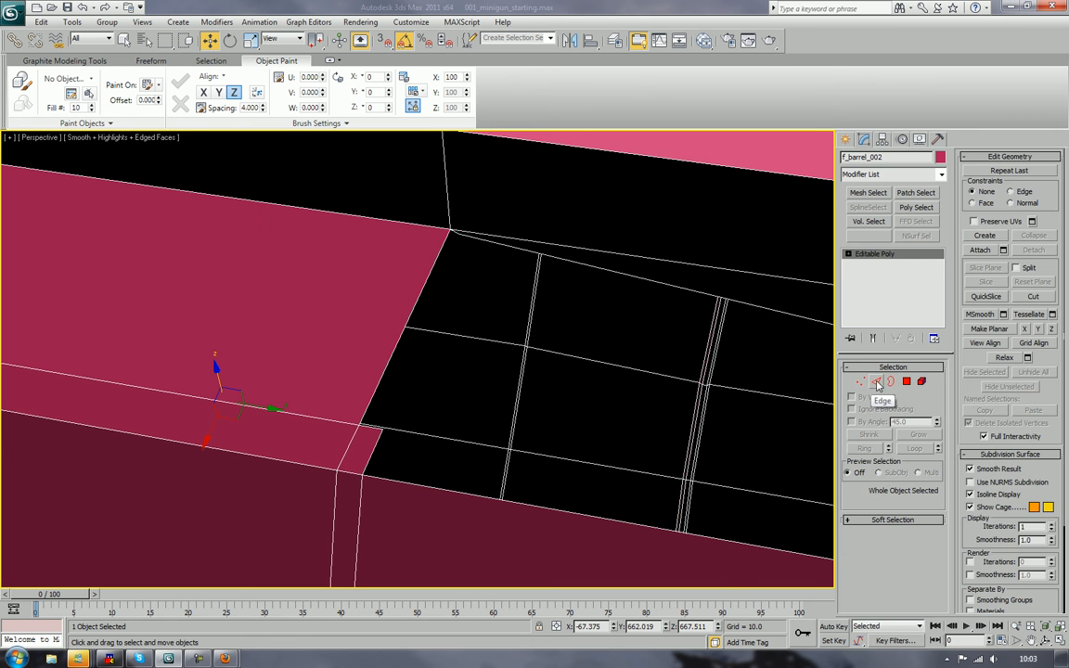
pyautogui.click(878, 383)
pyautogui.moveTo(788, 446); pyautogui.dragTo(490, 417, button='middle')
pyautogui.scroll(-3, 490, 417)
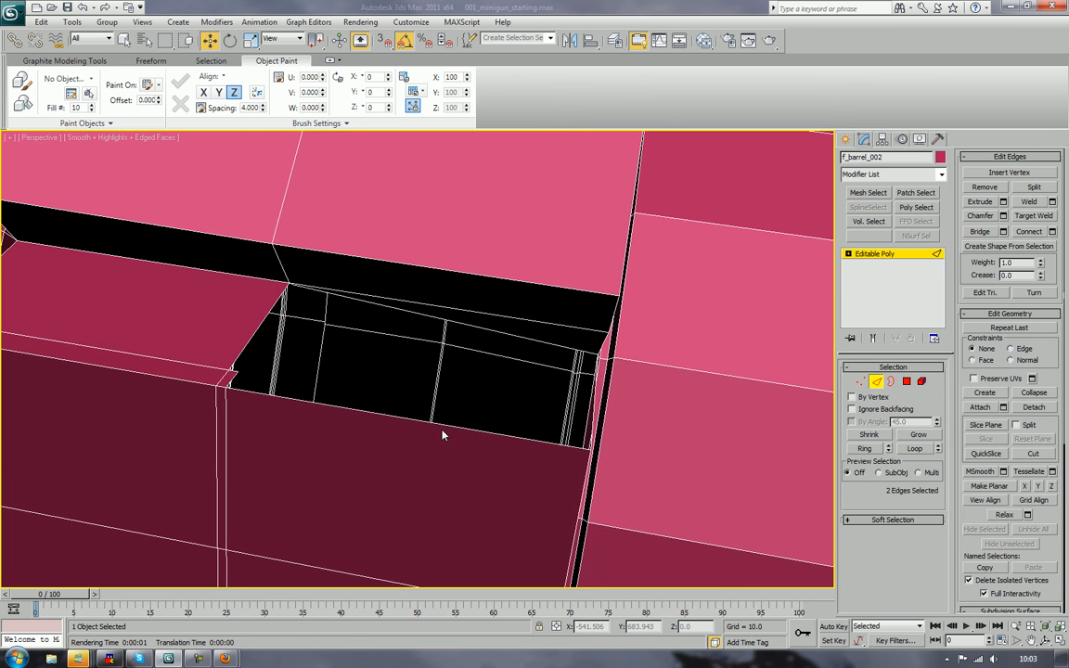
pyautogui.scroll(4, 442, 435)
pyautogui.scroll(-4, 405, 384)
pyautogui.keyDown('alt'); pyautogui.moveTo(406, 384); pyautogui.dragTo(353, 401, button='middle'); pyautogui.keyUp('alt')
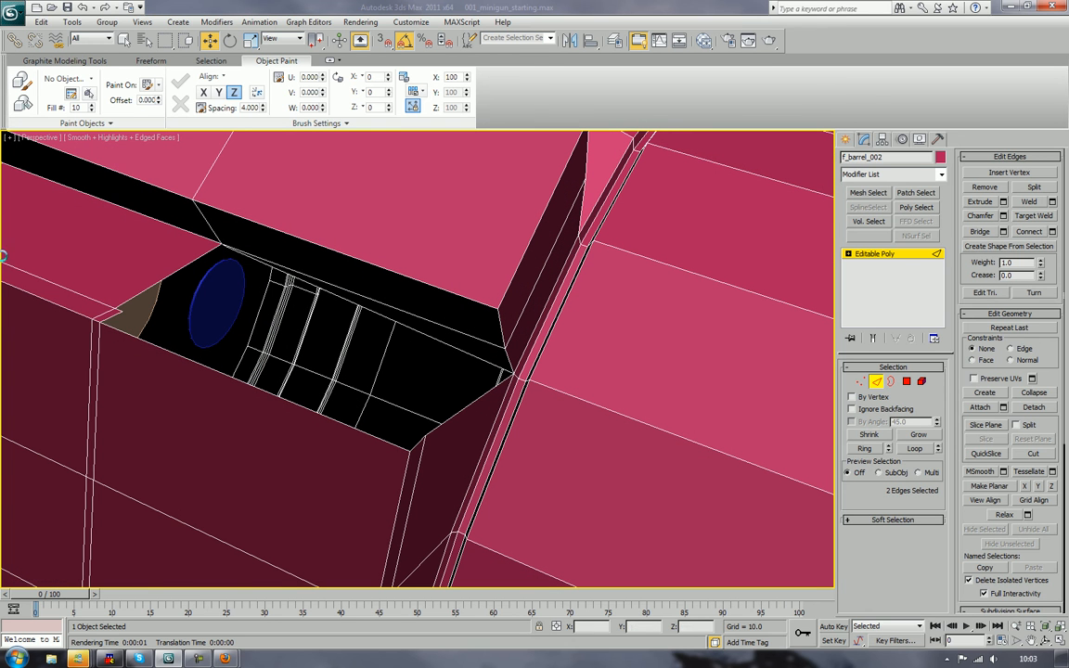
pyautogui.click(115, 318)
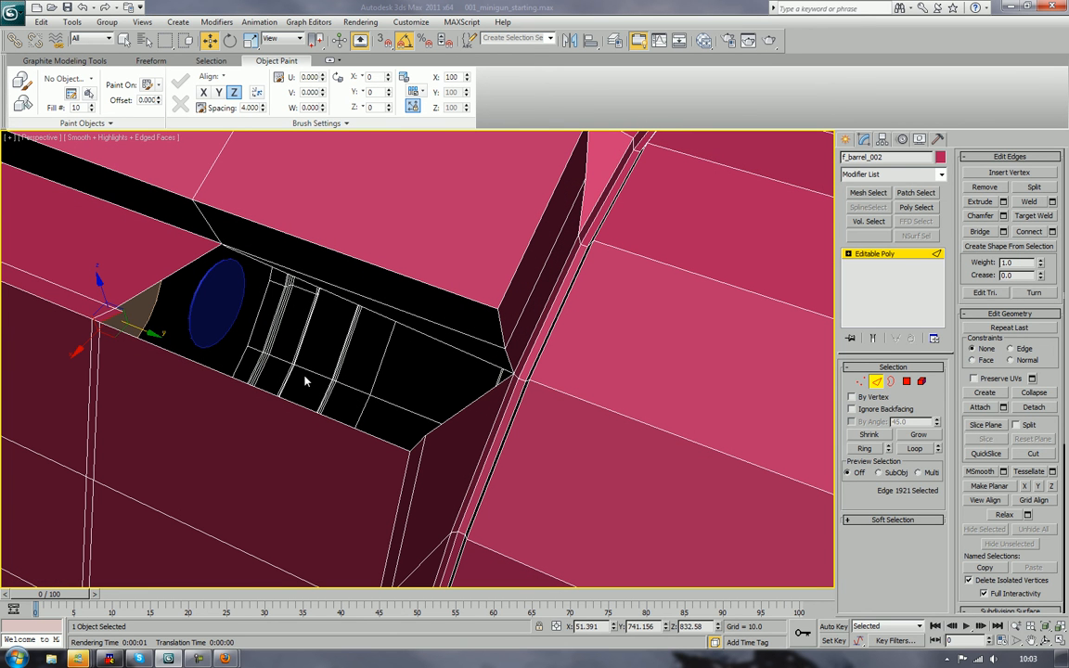
pyautogui.keyDown('ctrl'); pyautogui.click(413, 443); pyautogui.keyUp('ctrl')
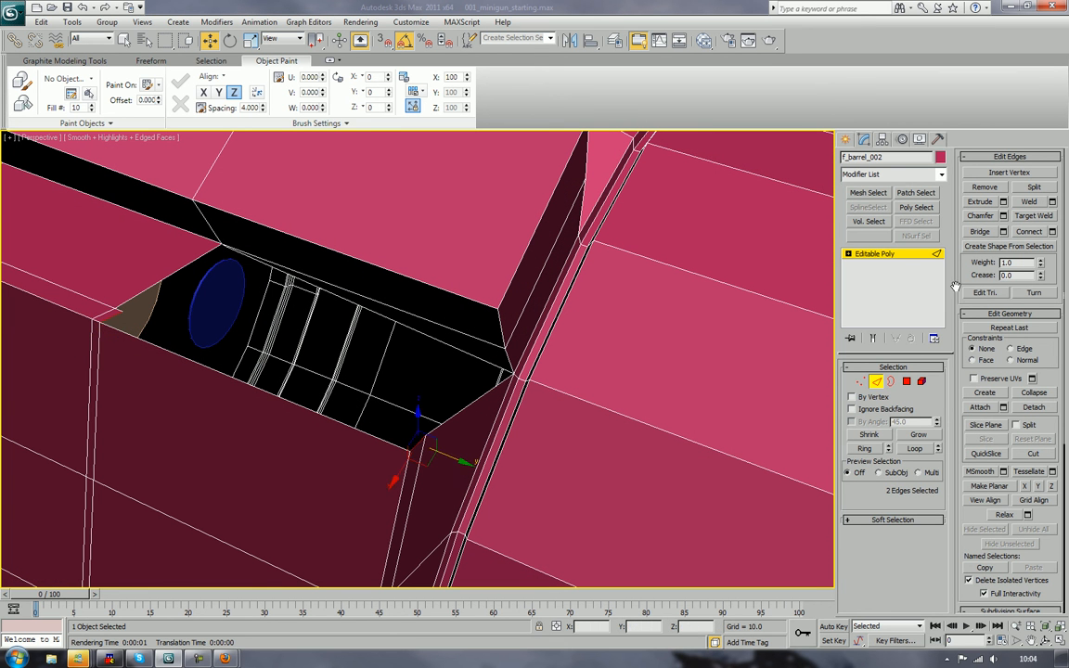
pyautogui.click(978, 232)
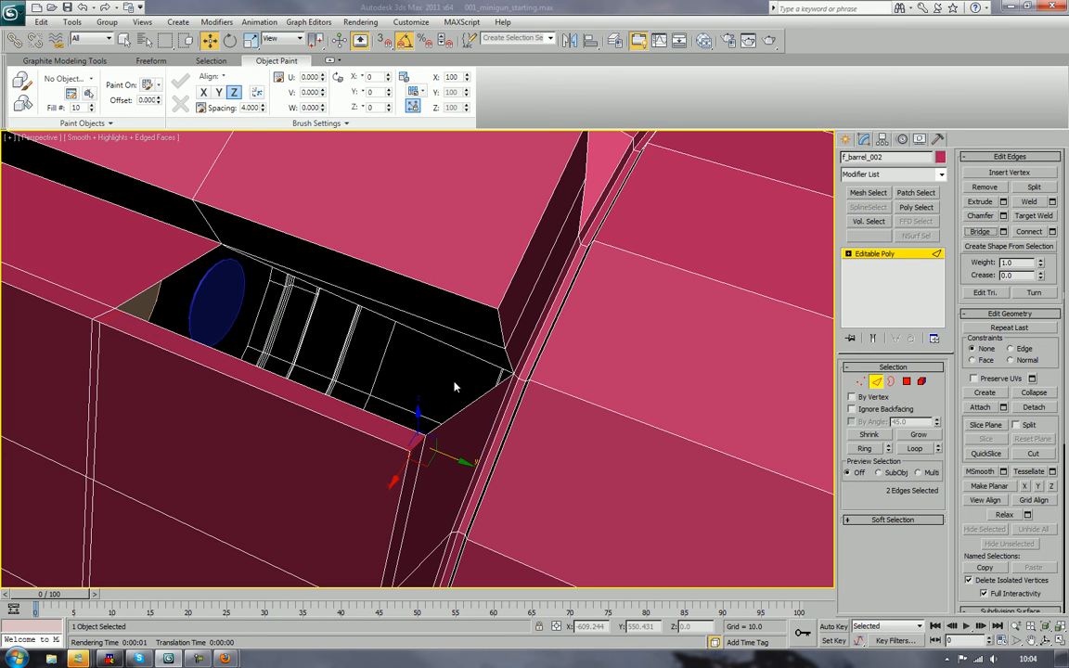
# Step: Bridge the long edge of the rebuilt rim strip to the opposite inner edge to close that half of the end wall
pyautogui.click(454, 349)
pyautogui.keyDown('ctrl'); pyautogui.click(351, 404); pyautogui.keyUp('ctrl')
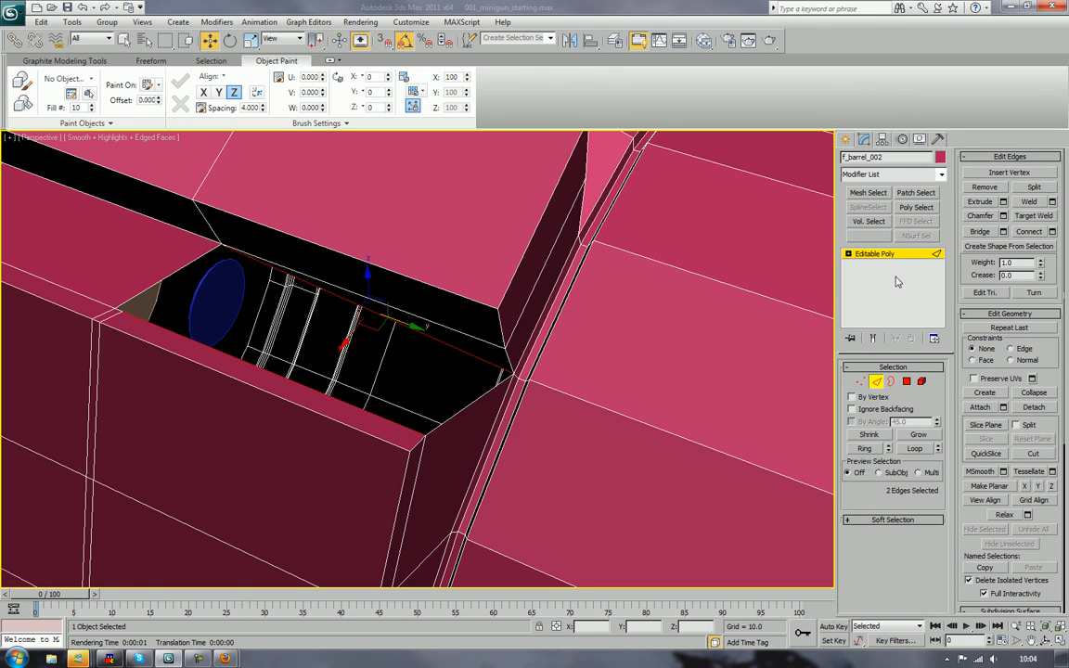
pyautogui.click(978, 231)
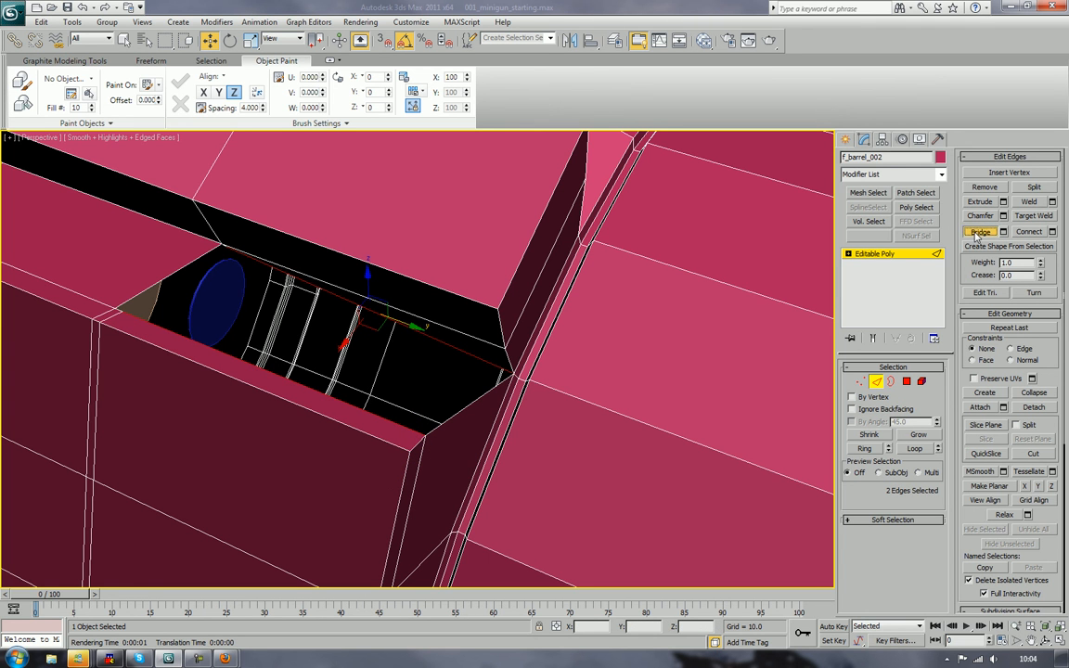
# Step: Cap the narrow four-edge border left between the two halves of the plate's upper end wall
pyautogui.click(890, 380)
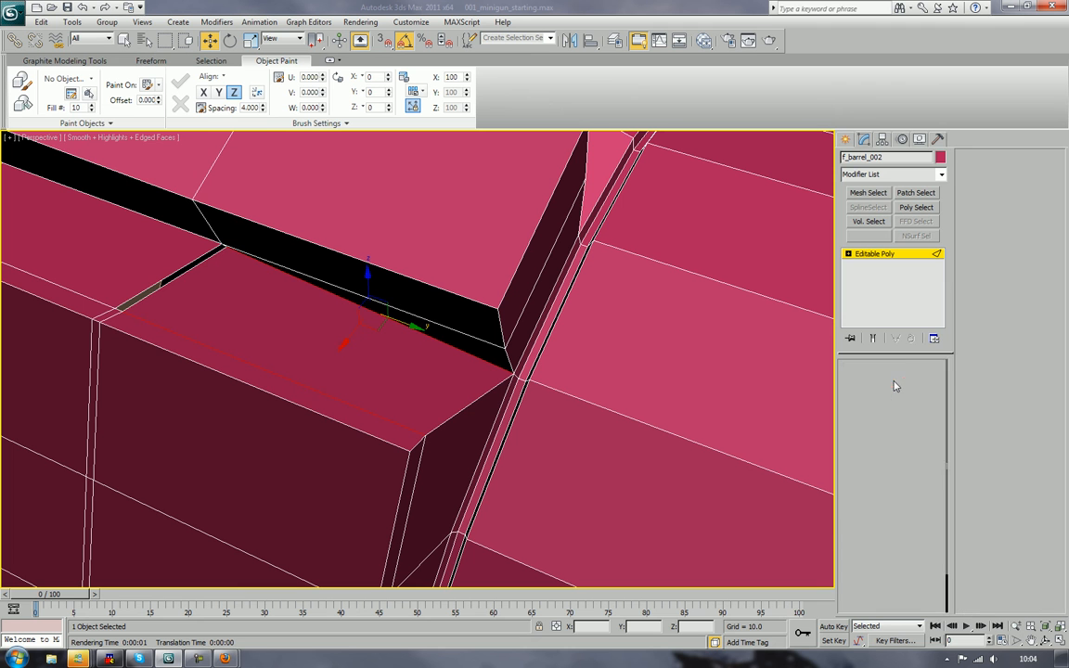
pyautogui.click(183, 272)
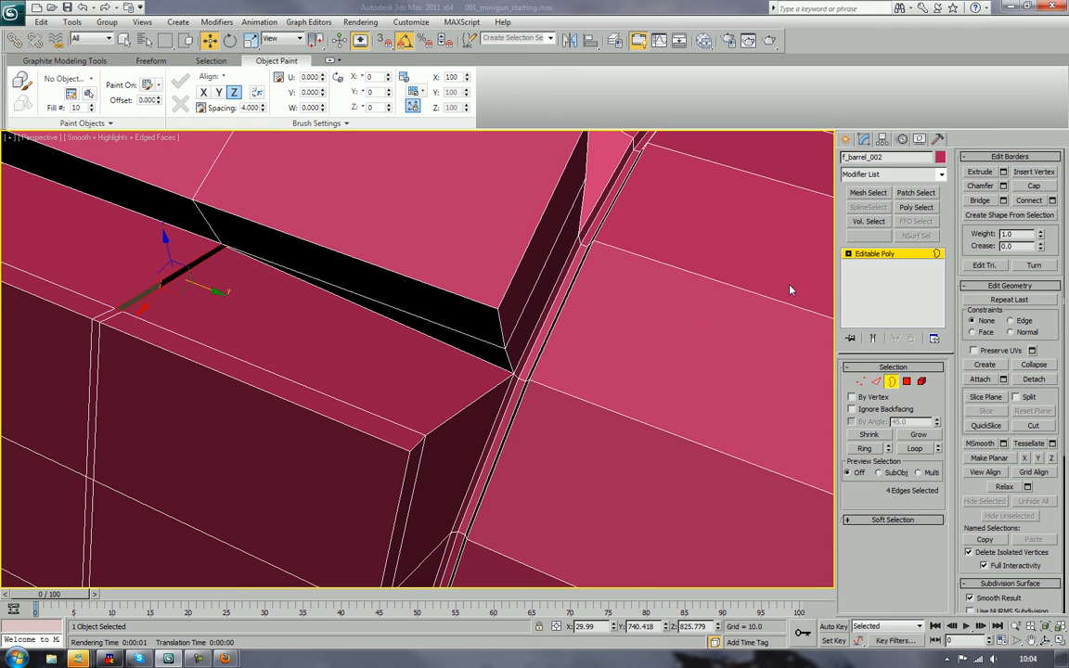
pyautogui.moveTo(454, 293); pyautogui.dragTo(506, 306, button='middle')
pyautogui.click(1032, 186)
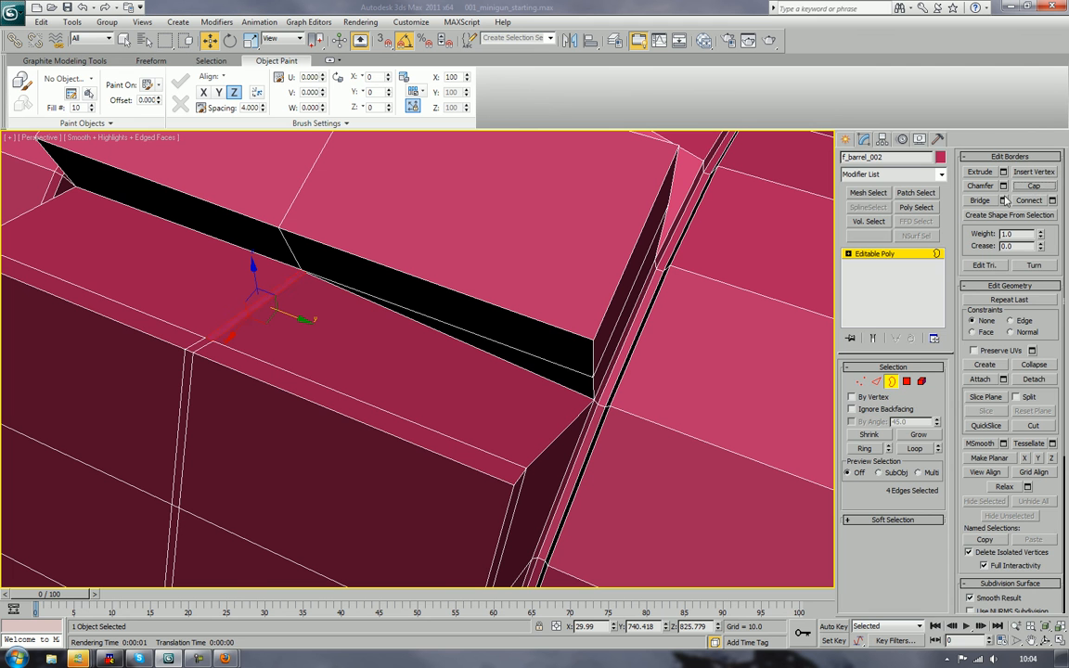
pyautogui.click(890, 382)
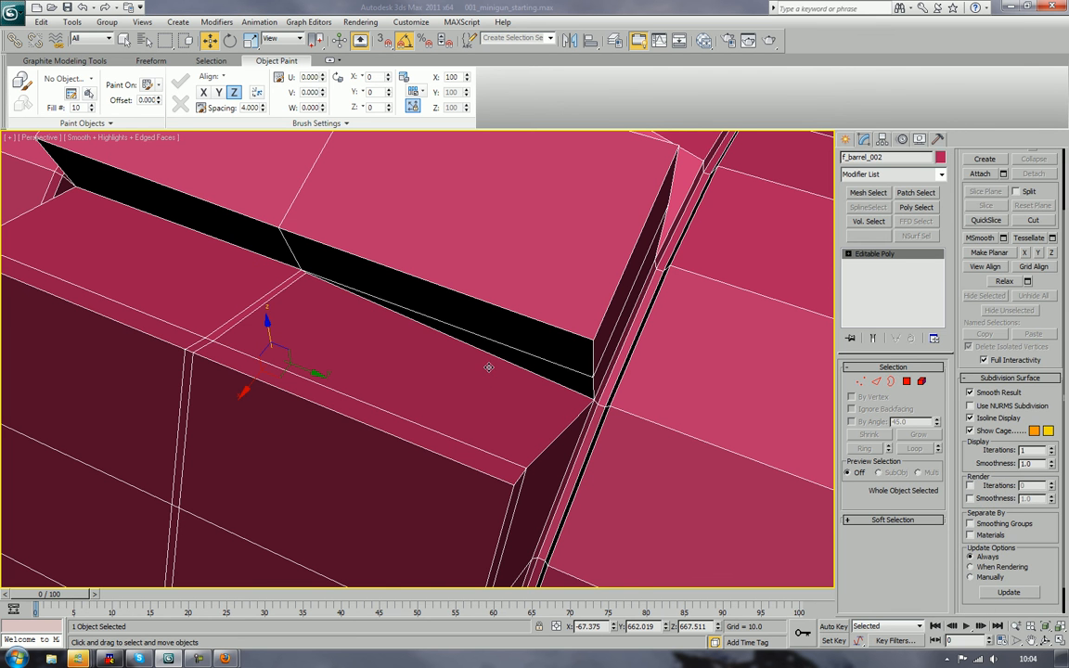
# Step: Examine the raised plate's end corners from the barrel's end and in a shaded front view
pyautogui.keyDown('alt'); pyautogui.moveTo(489, 368); pyautogui.dragTo(496, 346, button='middle'); pyautogui.keyUp('alt')
pyautogui.scroll(-6, 498, 345)
pyautogui.click(549, 295)
pyautogui.keyDown('alt'); pyautogui.moveTo(428, 369); pyautogui.dragTo(276, 421, button='middle'); pyautogui.keyUp('alt')
pyautogui.scroll(5, 387, 325)
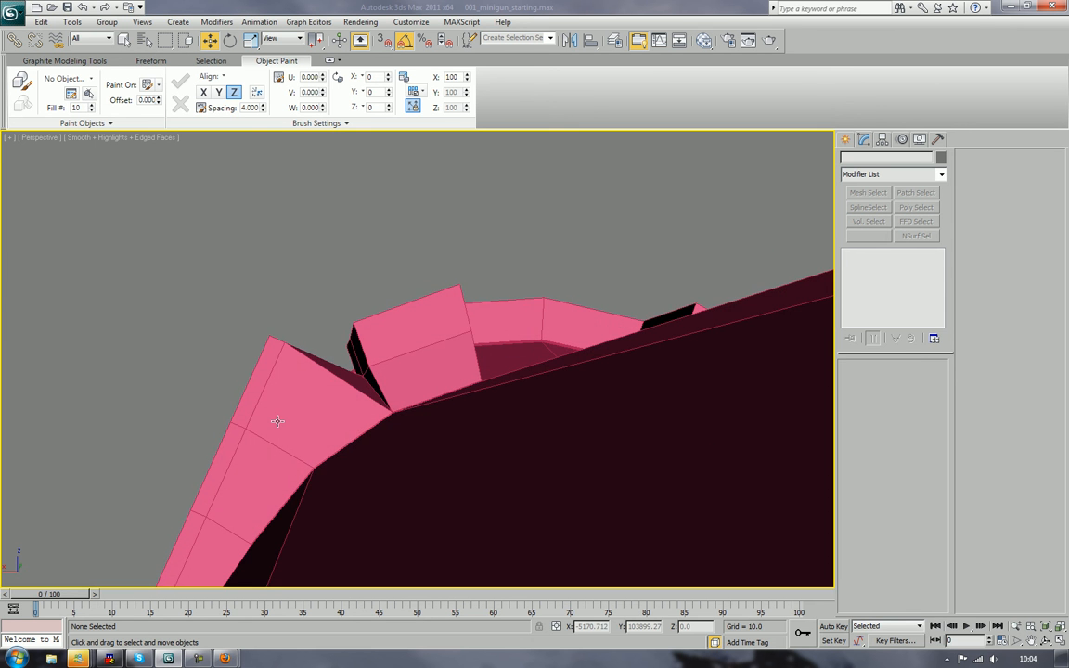
pyautogui.press('f')
pyautogui.press('z')
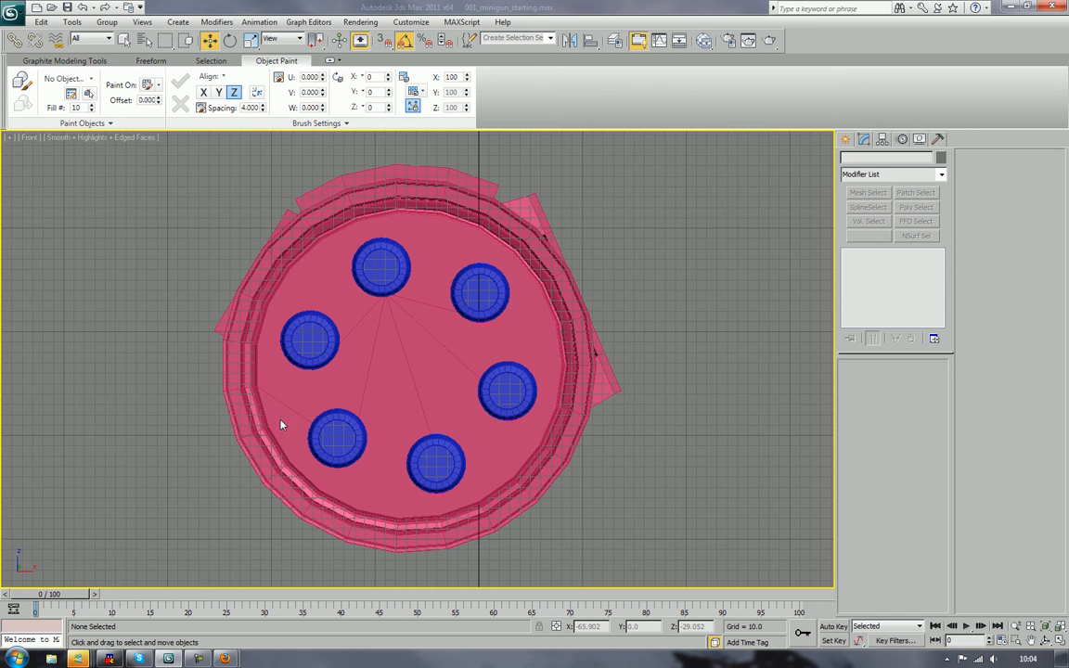
pyautogui.moveTo(472, 298)
pyautogui.mouseDown(button='middle')
pyautogui.moveTo(341, 414)
pyautogui.moveTo(371, 390)
pyautogui.moveTo(405, 405)
pyautogui.mouseUp(button='middle')
pyautogui.press('F3')
pyautogui.press('F3')
pyautogui.scroll(5, 404, 405)
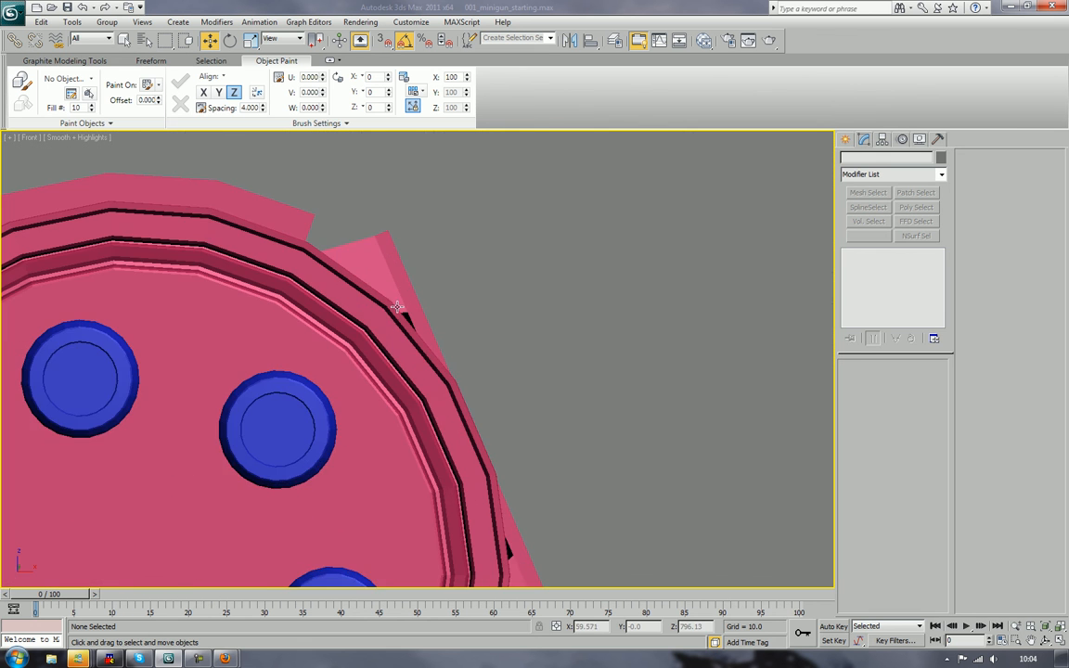
# Step: Move the eight vertices at the raised plate's upper outer corner slightly outward in the front view, squaring off its end
pyautogui.scroll(1, 406, 434)
pyautogui.click(388, 390)
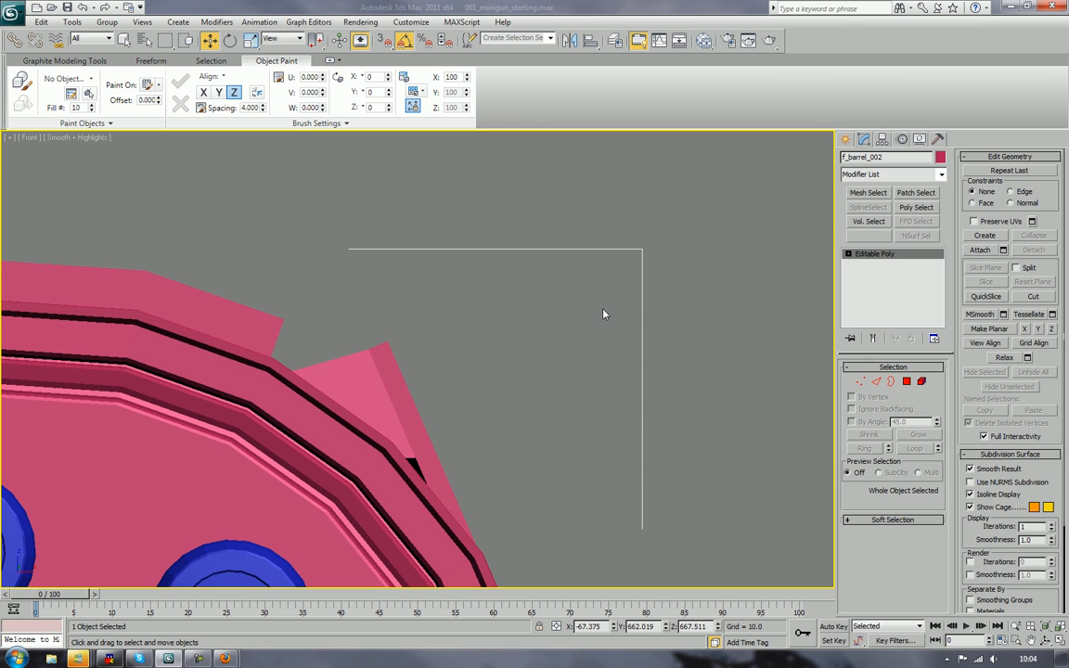
pyautogui.press('F4')
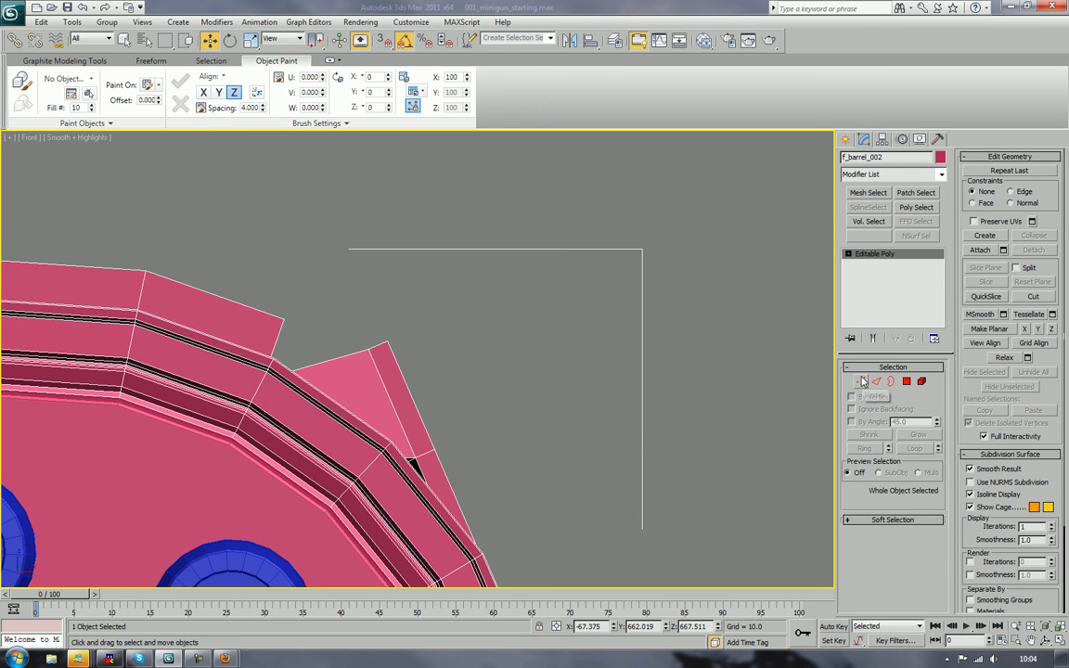
pyautogui.press('1')
pyautogui.moveTo(352, 326); pyautogui.dragTo(425, 372)
pyautogui.moveTo(401, 325); pyautogui.dragTo(394, 313)
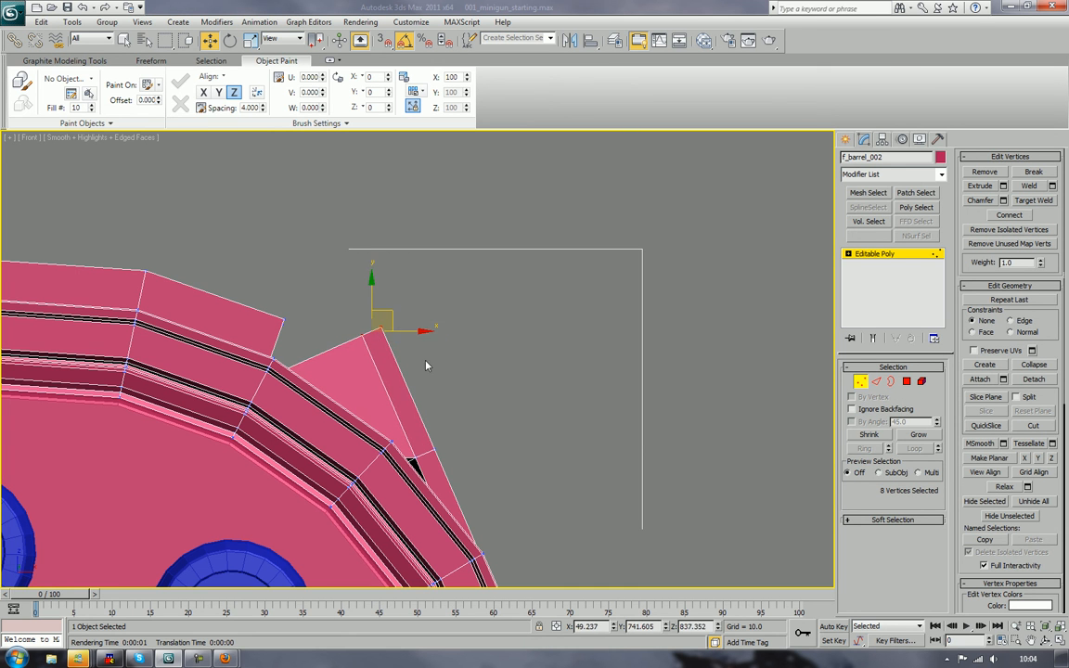
# Step: Move the eight vertices at the plate's lower outer corner about 1.5 units across and 3.4 units down in the front view
pyautogui.moveTo(449, 415); pyautogui.dragTo(331, 193, button='middle')
pyautogui.moveTo(432, 463); pyautogui.dragTo(318, 220, button='middle')
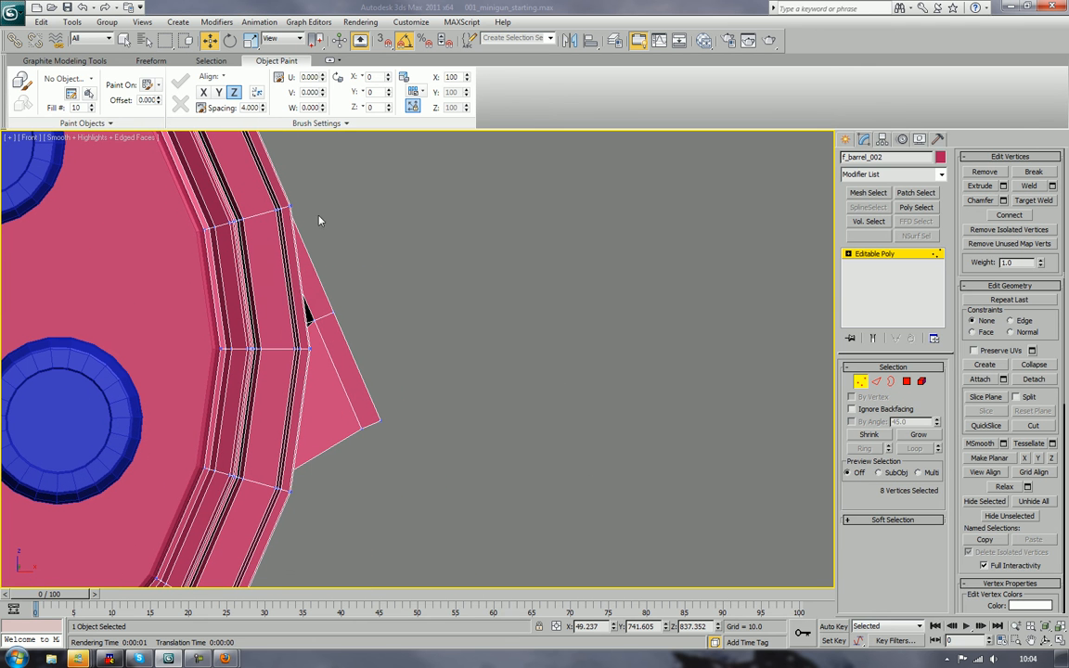
pyautogui.moveTo(388, 420); pyautogui.dragTo(354, 450)
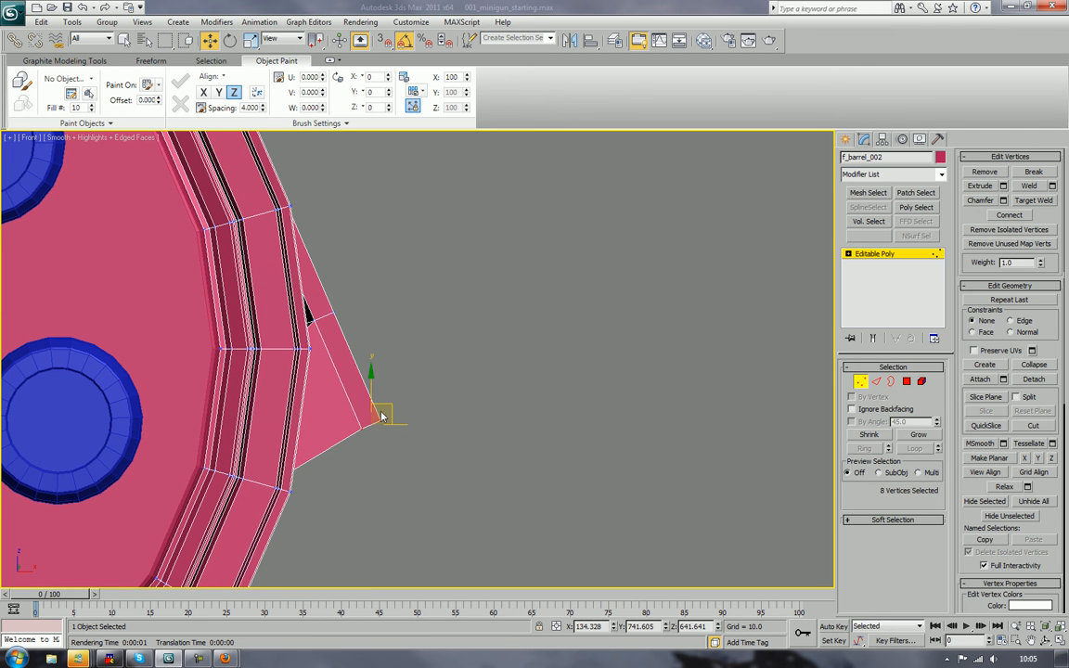
pyautogui.moveTo(395, 409); pyautogui.dragTo(396, 415)
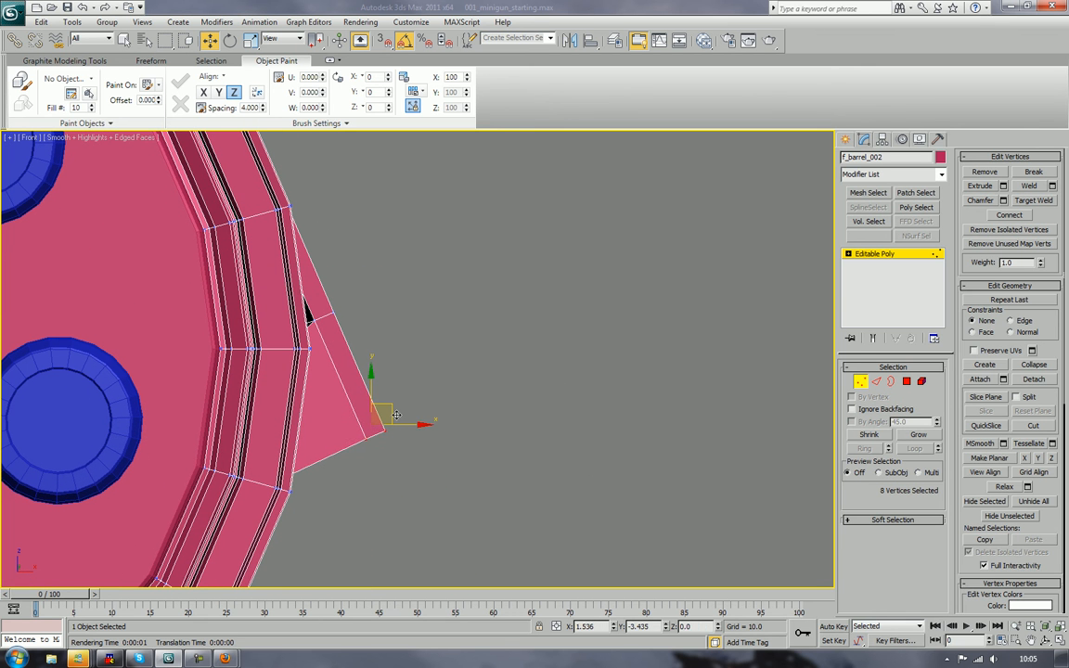
pyautogui.click(422, 377)
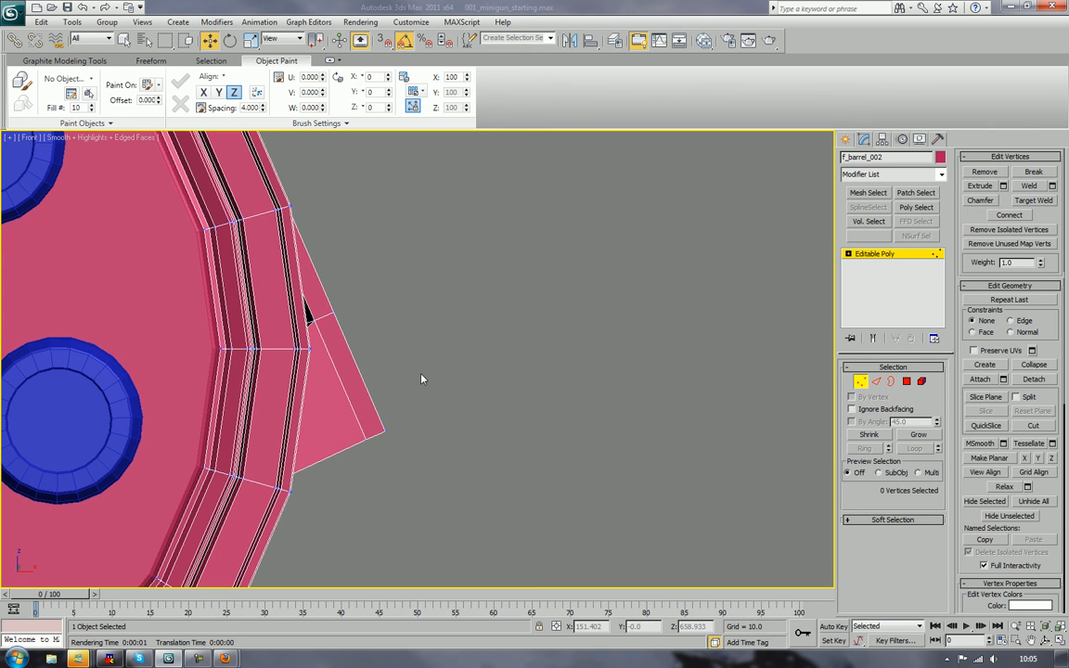
# Step: Return to the perspective view, reselect f_barrel_002 and examine the raised plate's end from the barrel's open side
pyautogui.press('p')
pyautogui.scroll(-10, 421, 380)
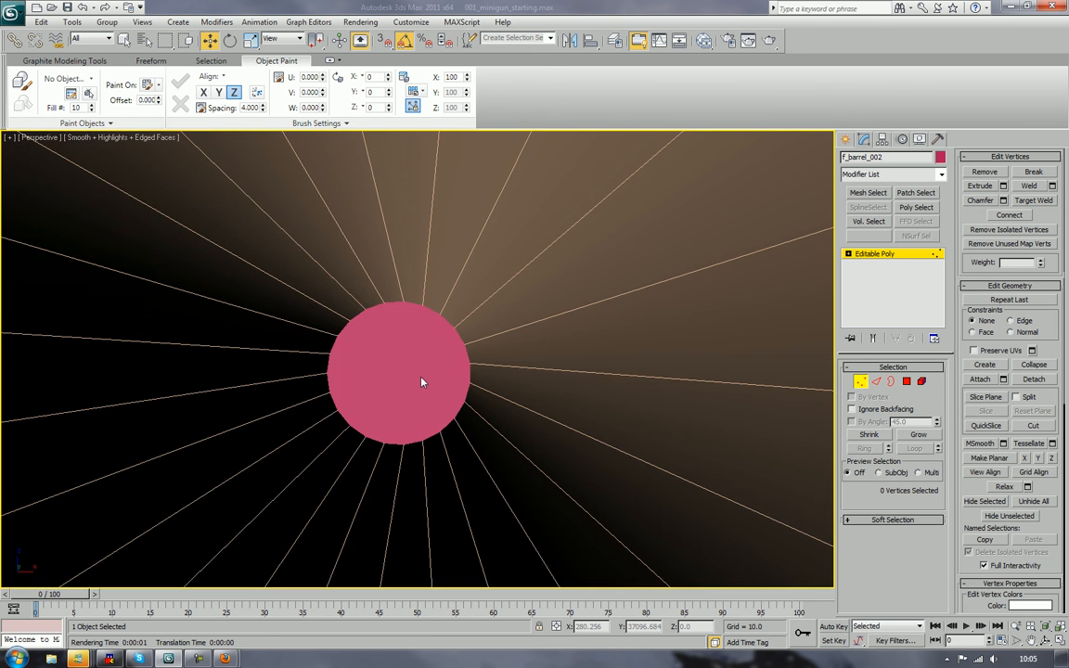
pyautogui.press('z')
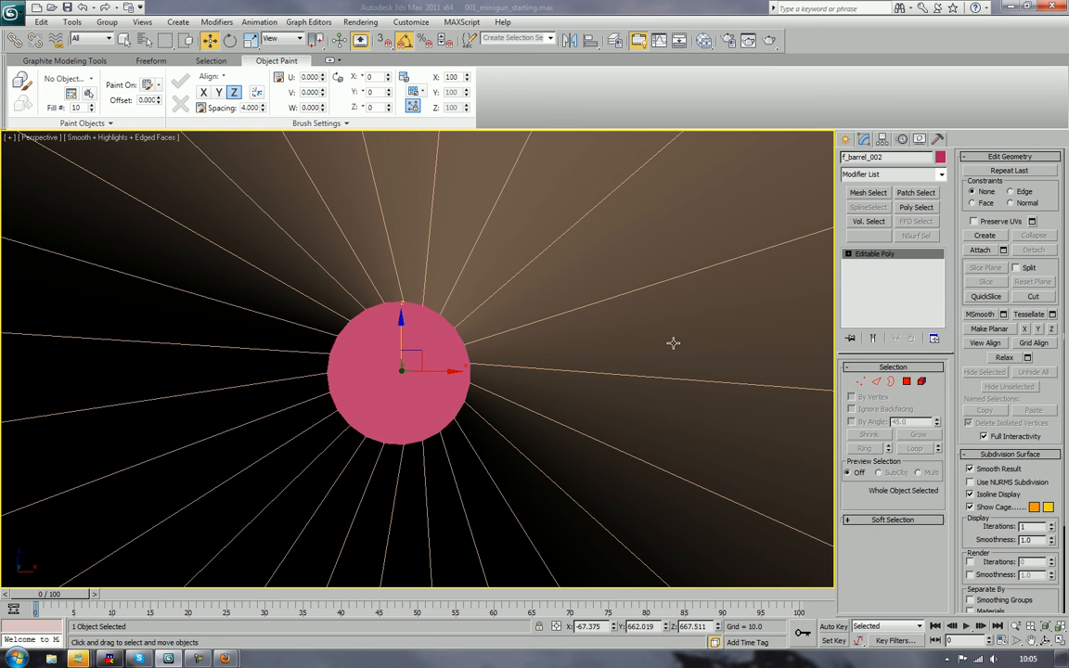
pyautogui.click(652, 301)
pyautogui.press('z')
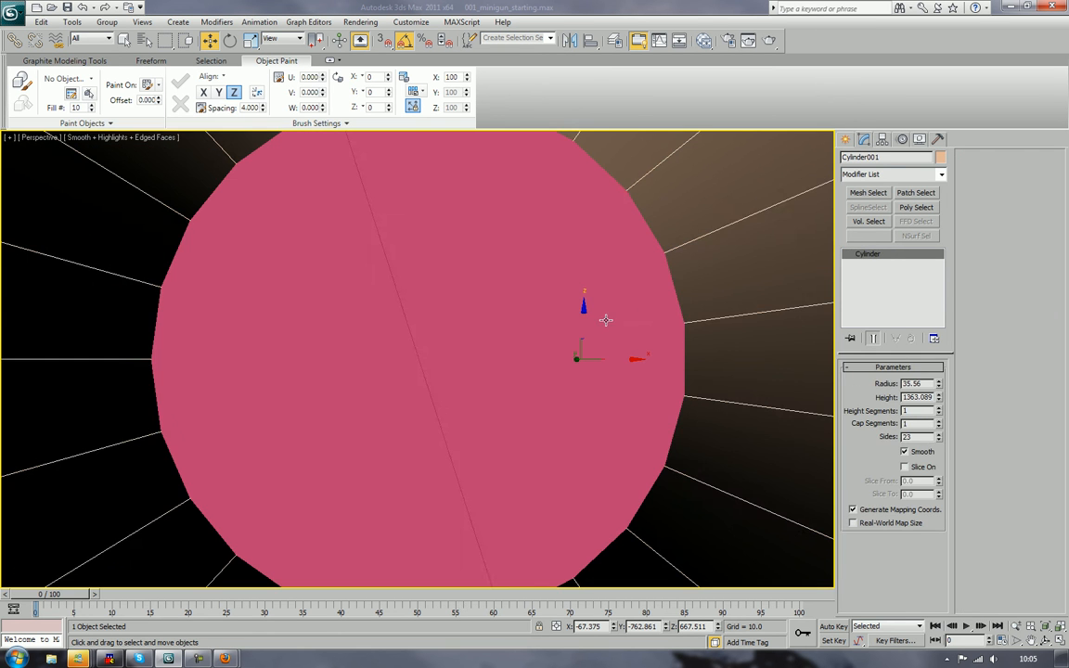
pyautogui.click(558, 321)
pyautogui.press('z')
pyautogui.keyDown('alt'); pyautogui.moveTo(559, 331); pyautogui.dragTo(362, 437, button='middle'); pyautogui.keyUp('alt')
pyautogui.scroll(5, 353, 431)
pyautogui.click(350, 456)
pyautogui.scroll(5, 345, 455)
pyautogui.keyDown('alt'); pyautogui.moveTo(387, 344); pyautogui.dragTo(387, 426, button='middle'); pyautogui.keyUp('alt')
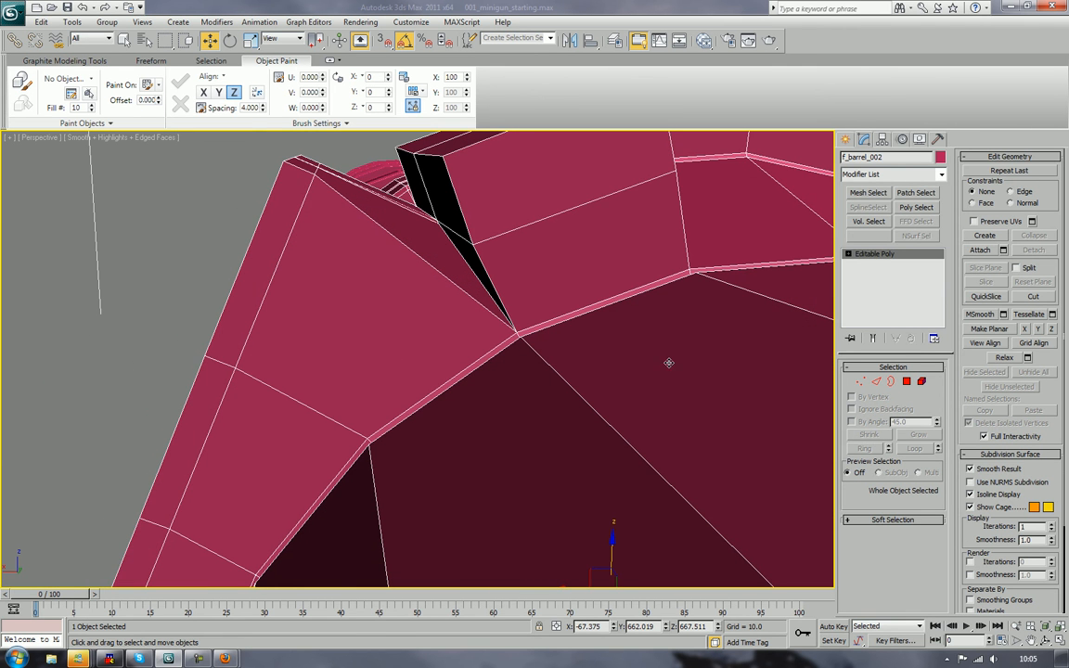
pyautogui.keyDown('alt'); pyautogui.moveTo(668, 363); pyautogui.dragTo(465, 419, button='middle'); pyautogui.keyUp('alt')
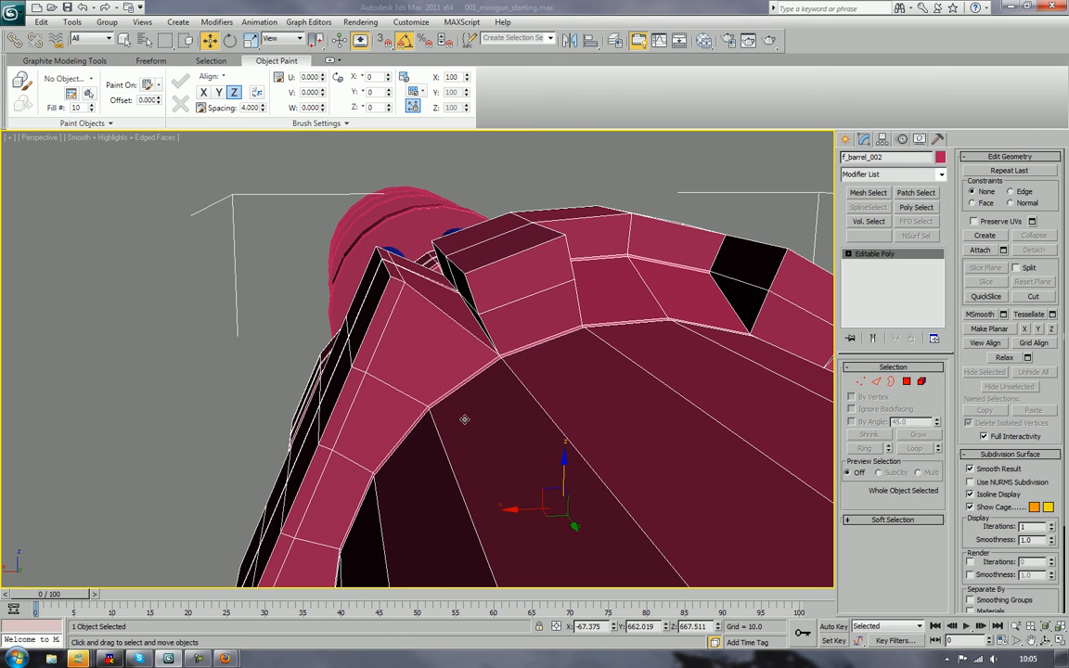
# Step: Select the ring of edges running across the raised plate's end face
pyautogui.press('2')
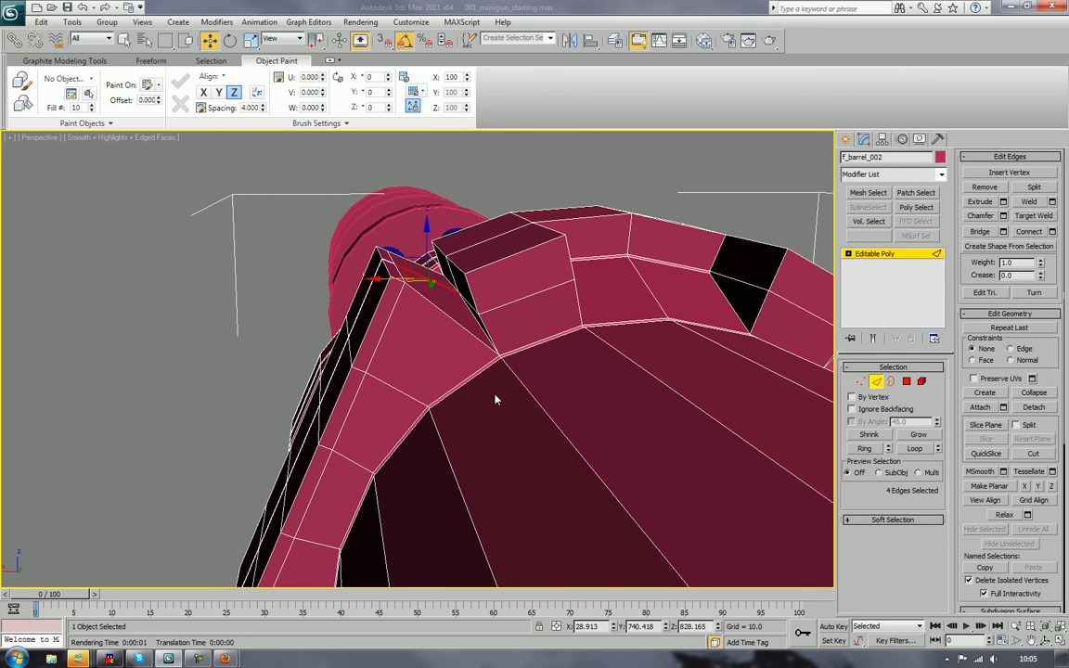
pyautogui.click(404, 391)
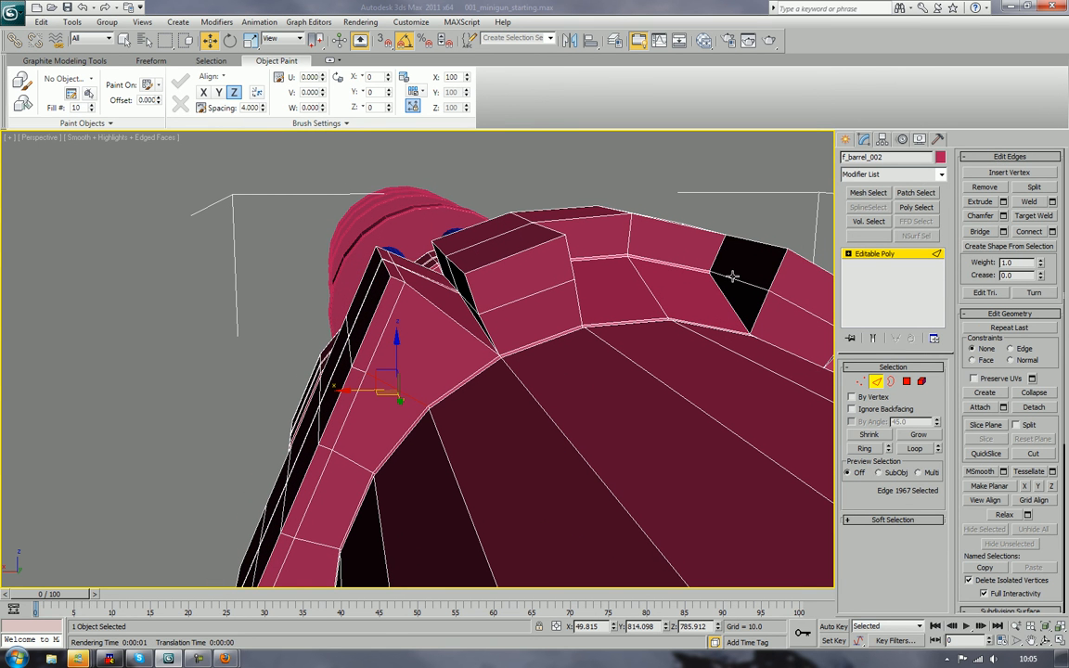
pyautogui.click(864, 448)
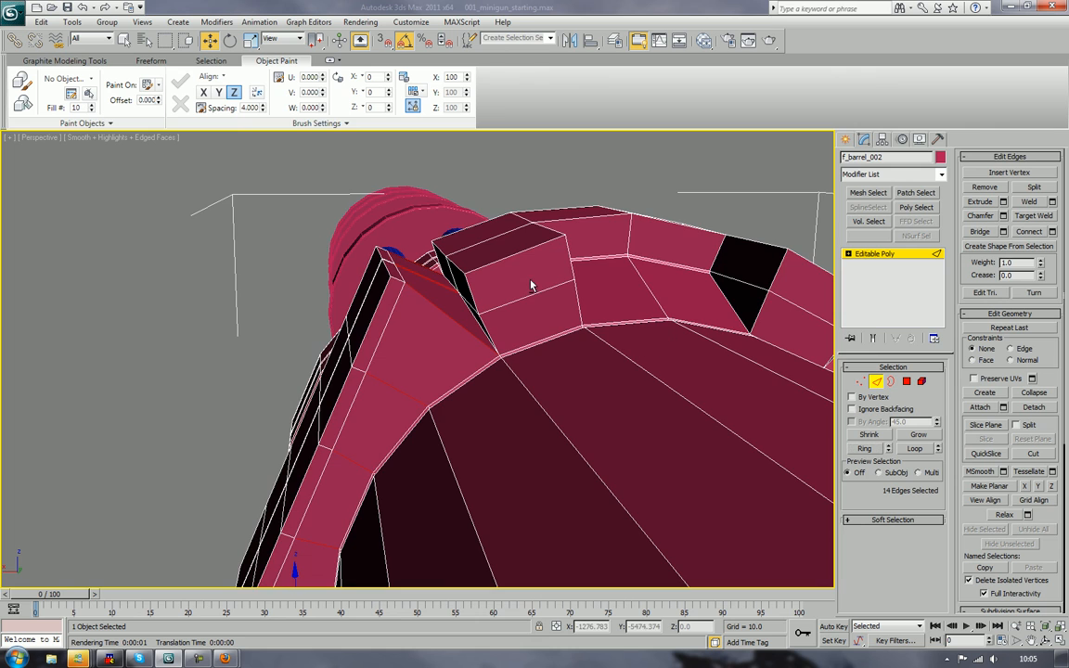
# Step: Cap the small four-edge open border in the gap between the raised plate's underside and the barrel rim
pyautogui.keyDown('alt'); pyautogui.moveTo(531, 286); pyautogui.dragTo(467, 384, button='middle'); pyautogui.keyUp('alt')
pyautogui.scroll(3, 331, 364)
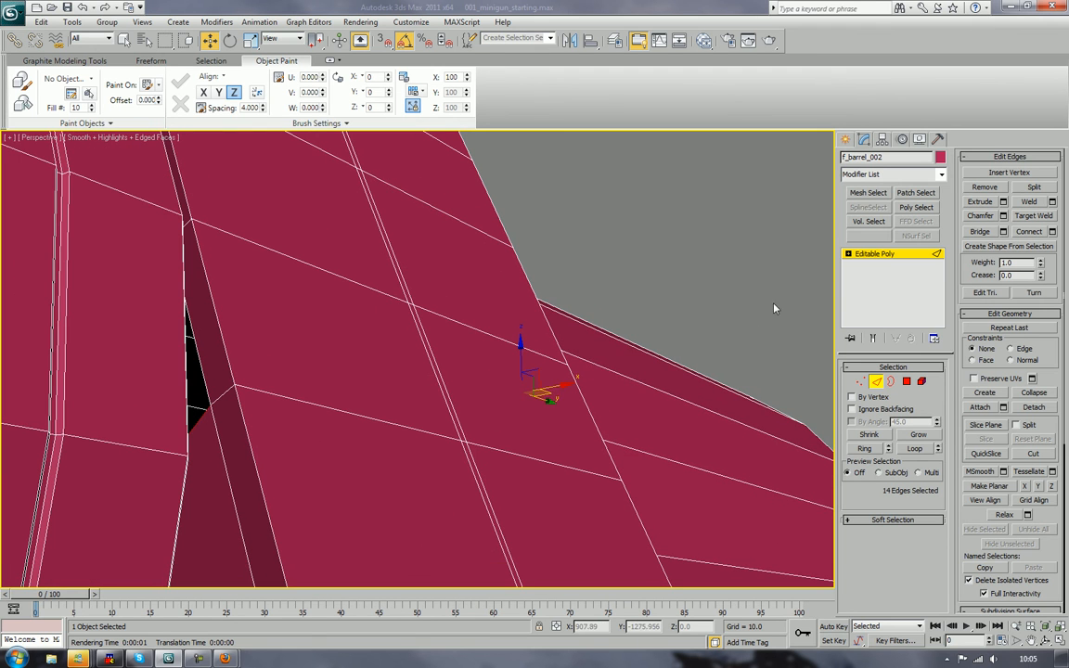
pyautogui.press('3')
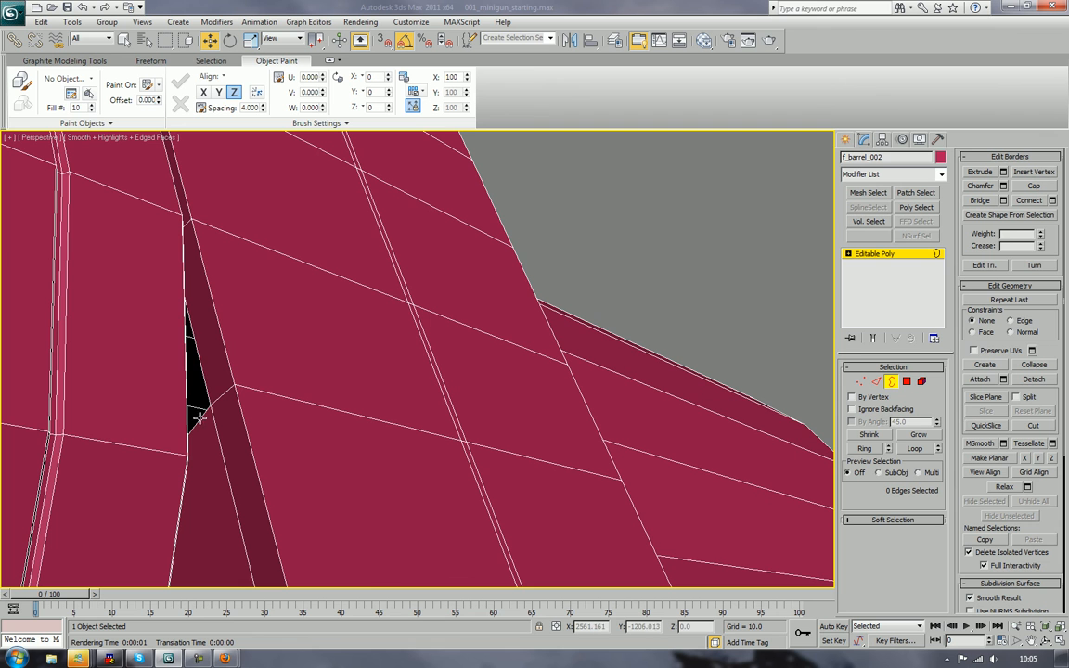
pyautogui.click(198, 419)
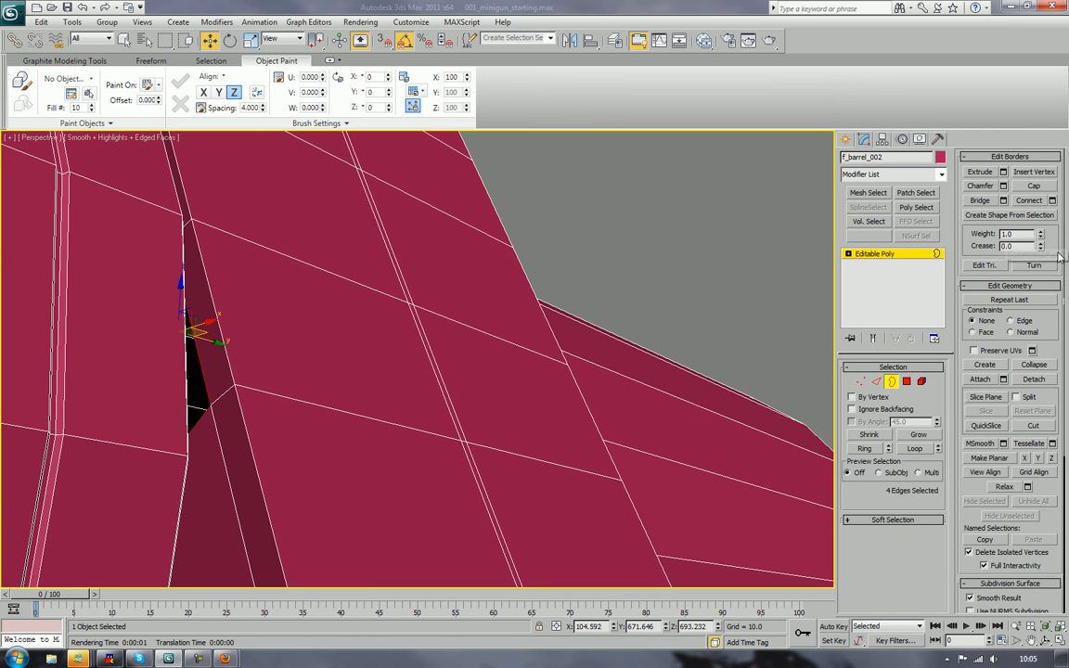
pyautogui.click(1039, 186)
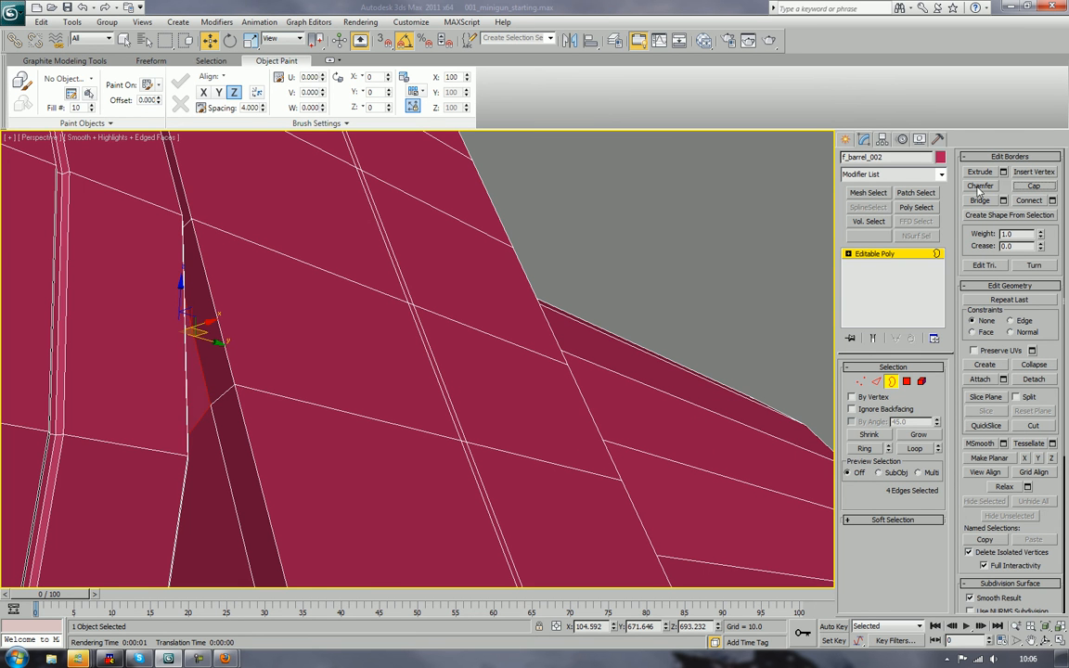
pyautogui.keyDown('alt'); pyautogui.moveTo(633, 179); pyautogui.dragTo(307, 479, button='middle'); pyautogui.keyUp('alt')
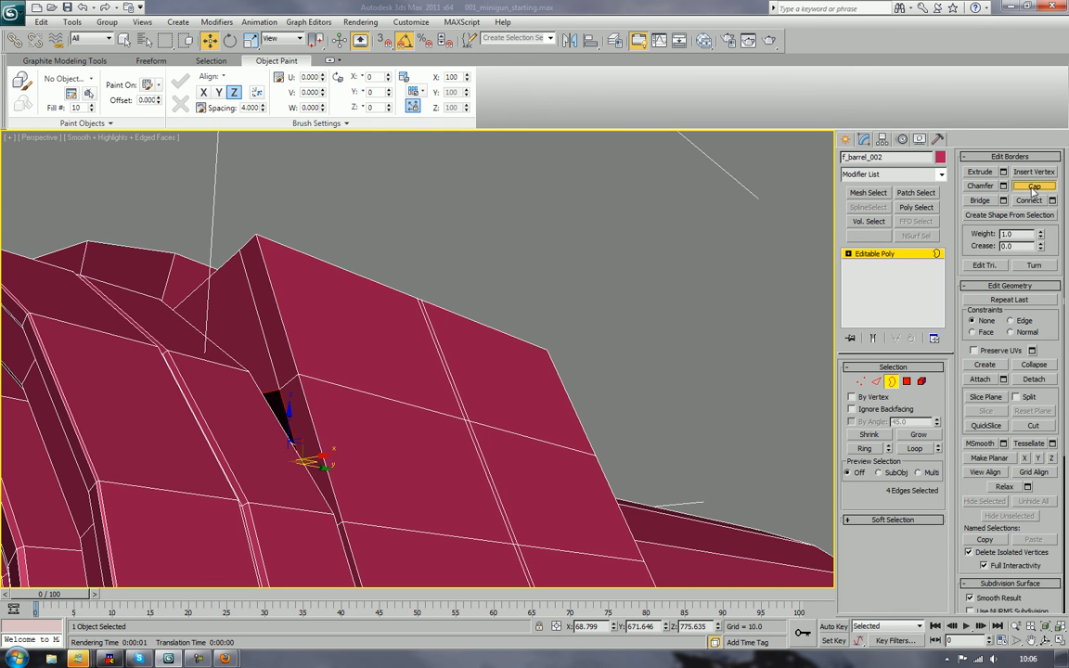
# Step: Delete the narrow polygon beside the open gap between the raised plate's end wall and the neighbouring block
pyautogui.click(661, 313)
pyautogui.scroll(-5, 644, 325)
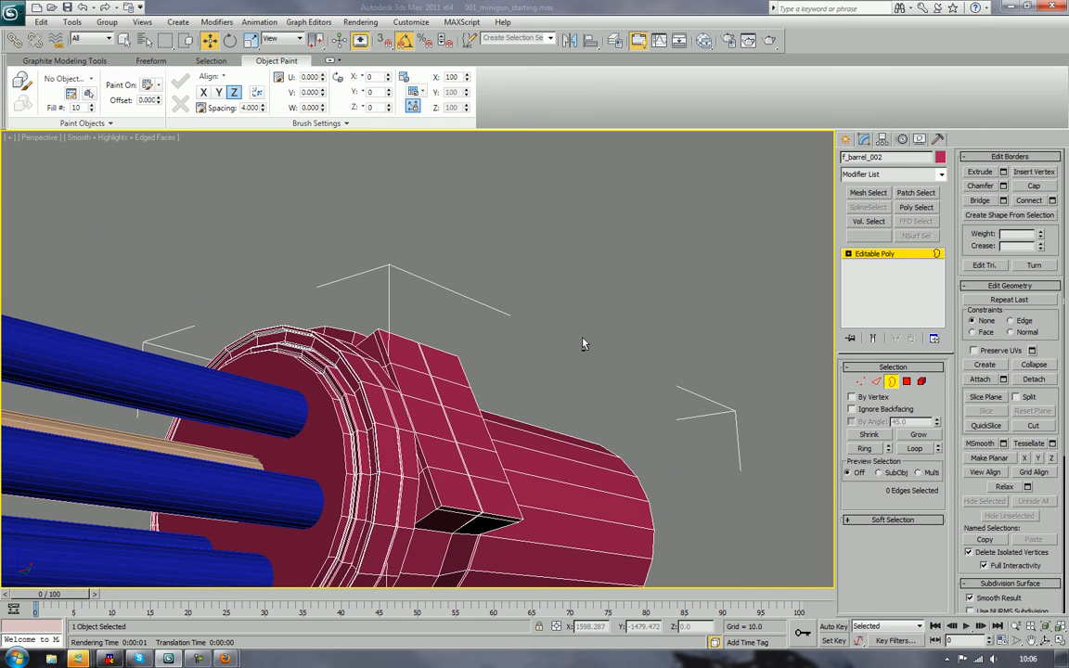
pyautogui.keyDown('alt'); pyautogui.moveTo(582, 344); pyautogui.dragTo(455, 376, button='middle'); pyautogui.keyUp('alt')
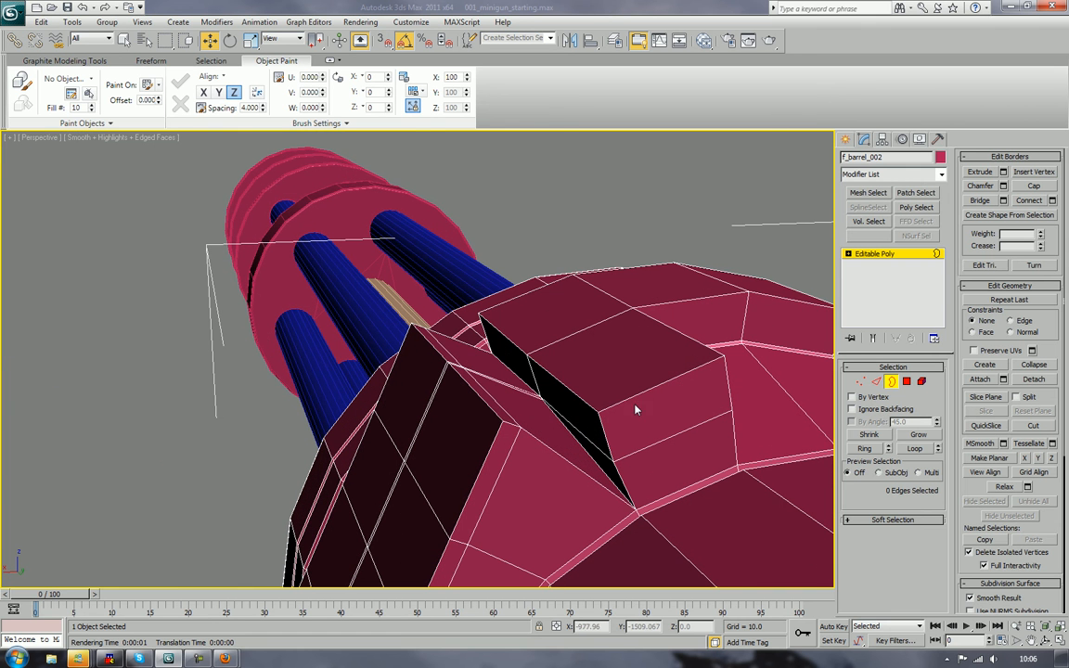
pyautogui.click(905, 381)
pyautogui.click(579, 440)
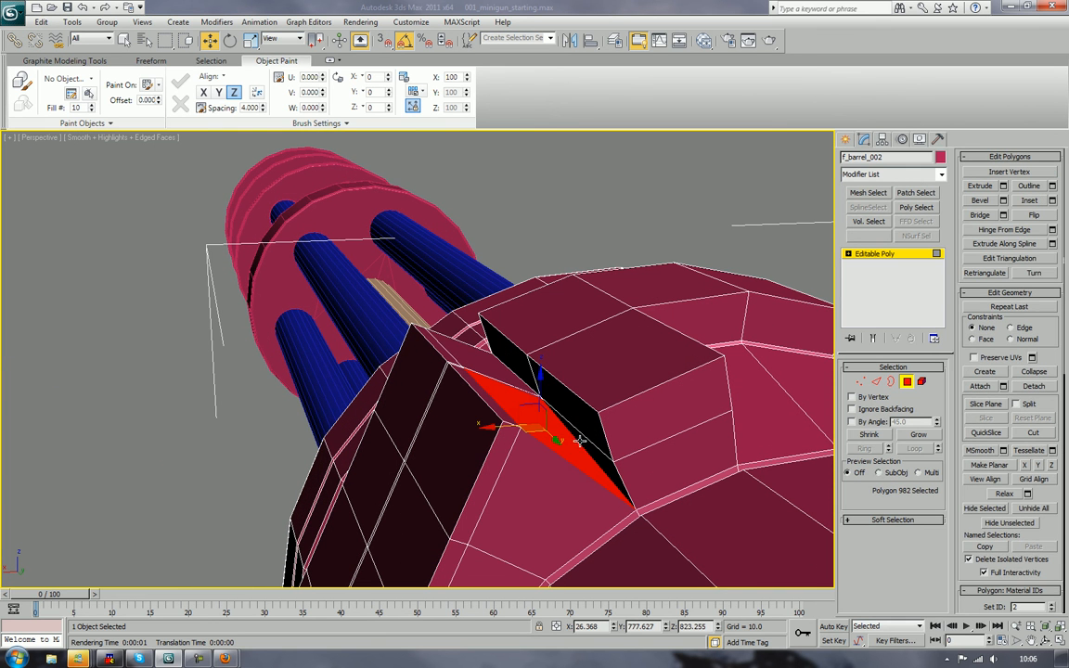
pyautogui.press('Delete')
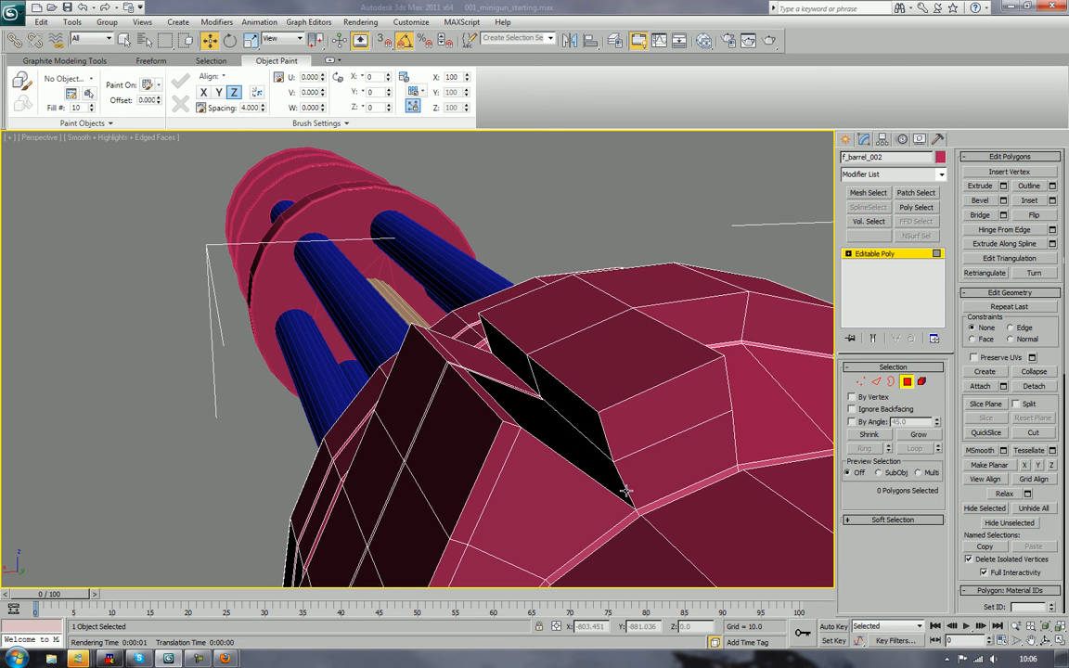
# Step: Connect the two opposite edges of the end-wall face beside the gap with a new middle edge
pyautogui.click(876, 386)
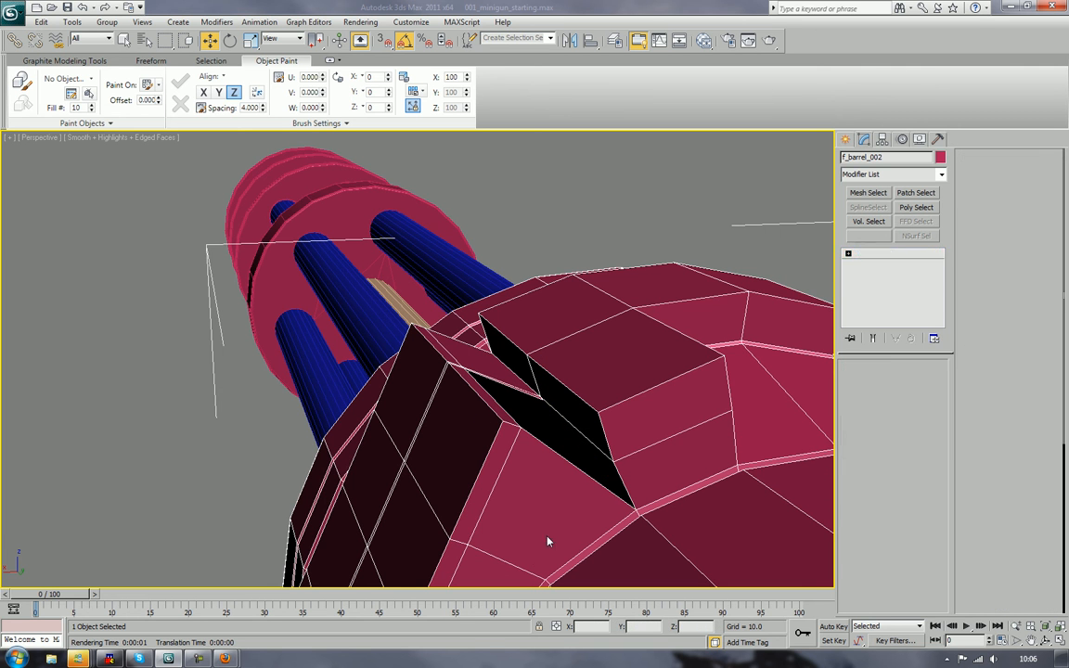
pyautogui.click(550, 502)
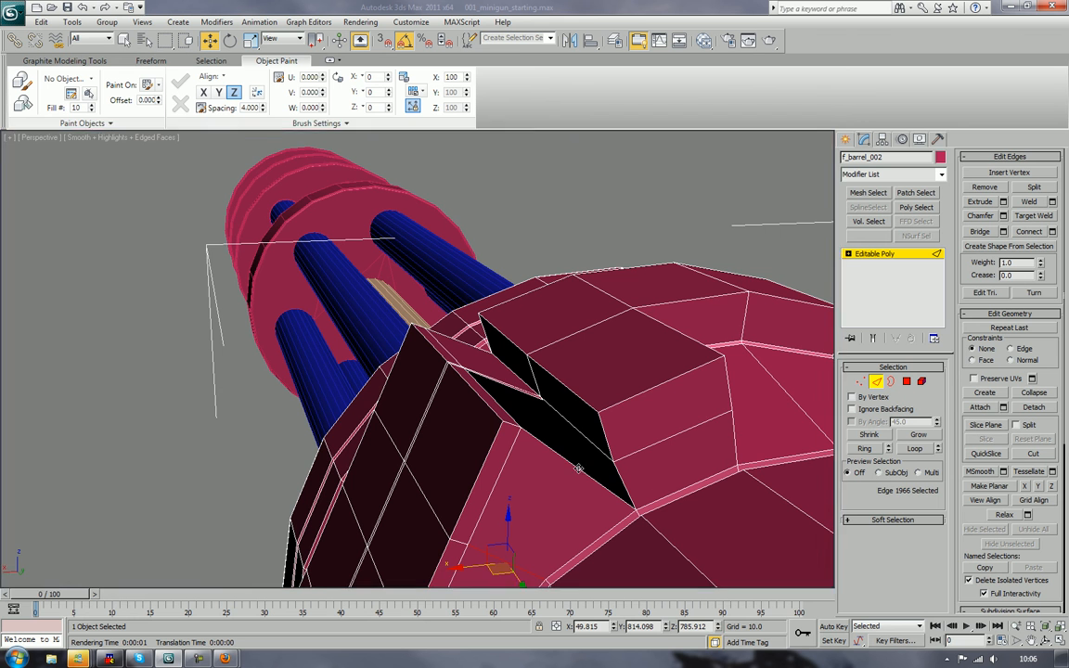
pyautogui.keyDown('ctrl'); pyautogui.click(579, 464); pyautogui.keyUp('ctrl')
pyautogui.click(1025, 232)
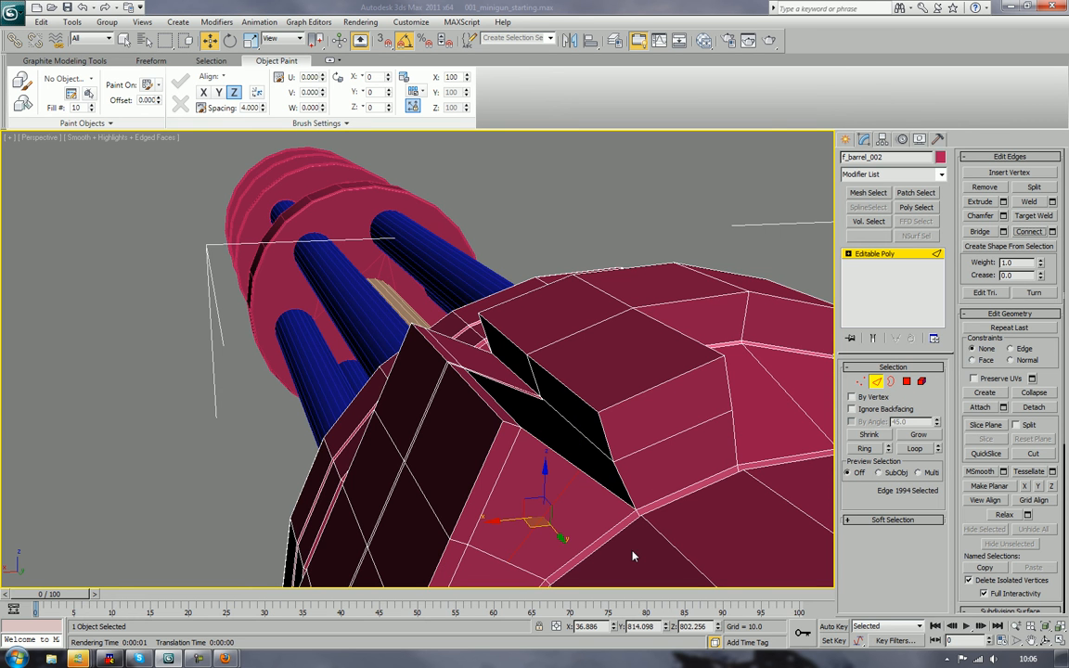
# Step: Target-weld the vertex midway along the gap's lower edge to the neighbouring block's side vertex across the gap
pyautogui.moveTo(583, 514); pyautogui.dragTo(478, 444, button='middle')
pyautogui.scroll(2, 494, 416)
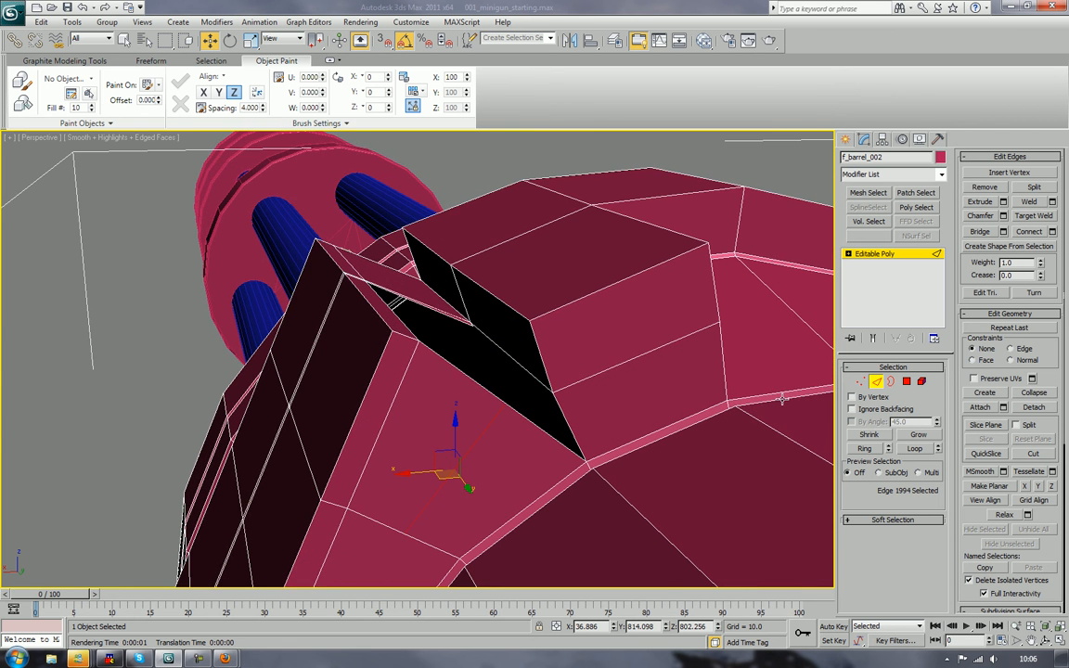
pyautogui.click(860, 382)
pyautogui.click(1032, 201)
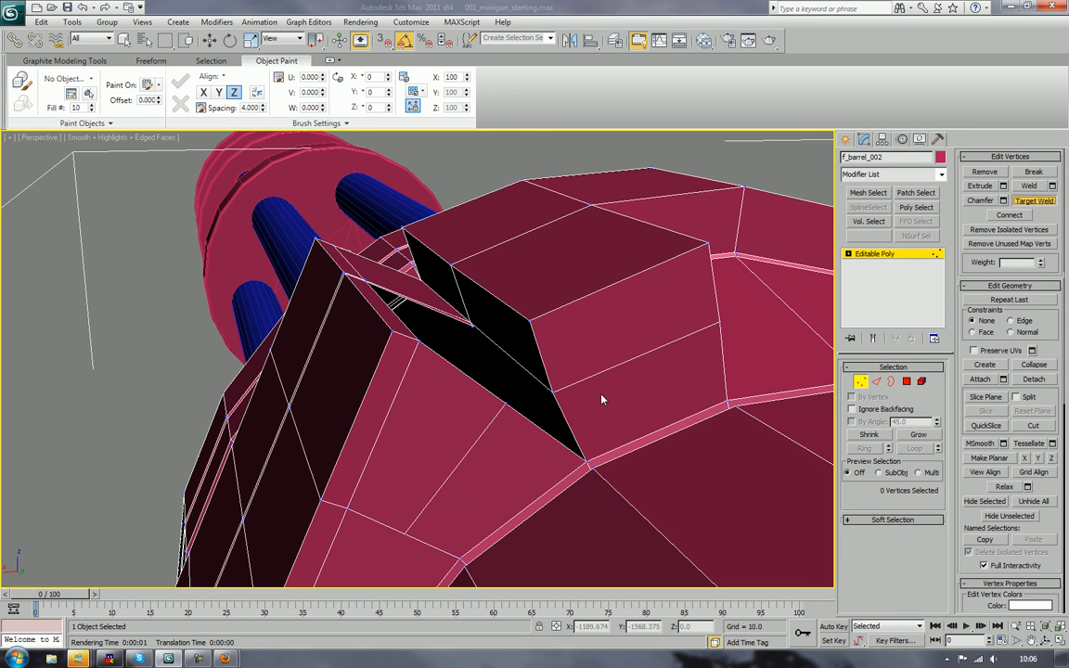
pyautogui.click(507, 405)
pyautogui.click(551, 392)
# Step: Connect the seven crosswise edges of the raised plate's end wall and underside with a line of new edges
pyautogui.keyDown('alt'); pyautogui.moveTo(551, 393); pyautogui.dragTo(493, 301, button='middle'); pyautogui.keyUp('alt')
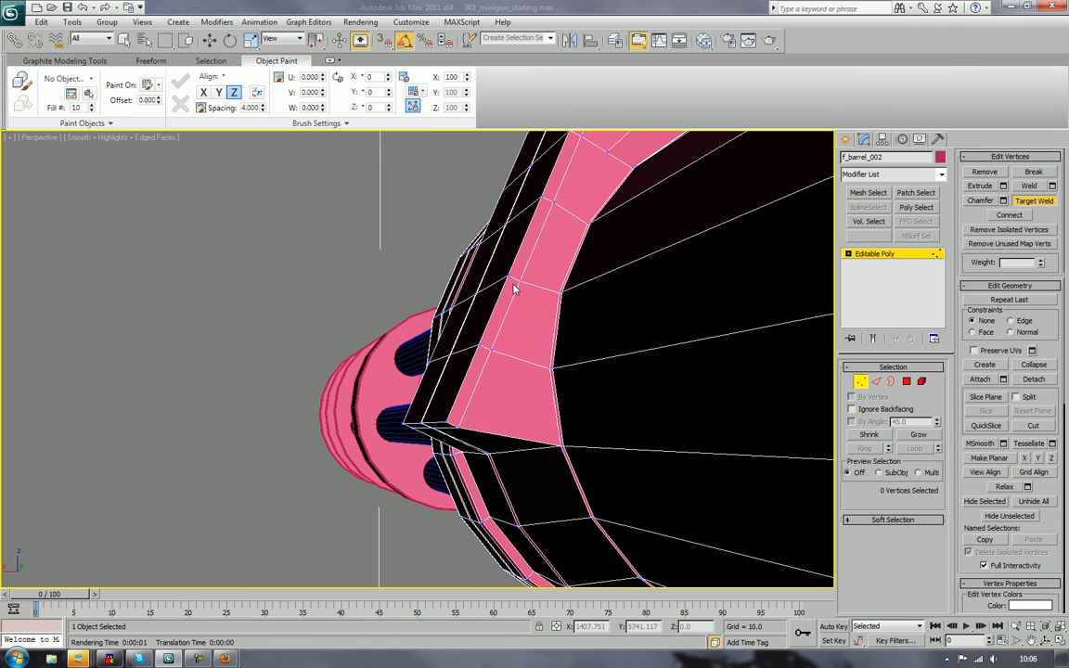
pyautogui.click(876, 381)
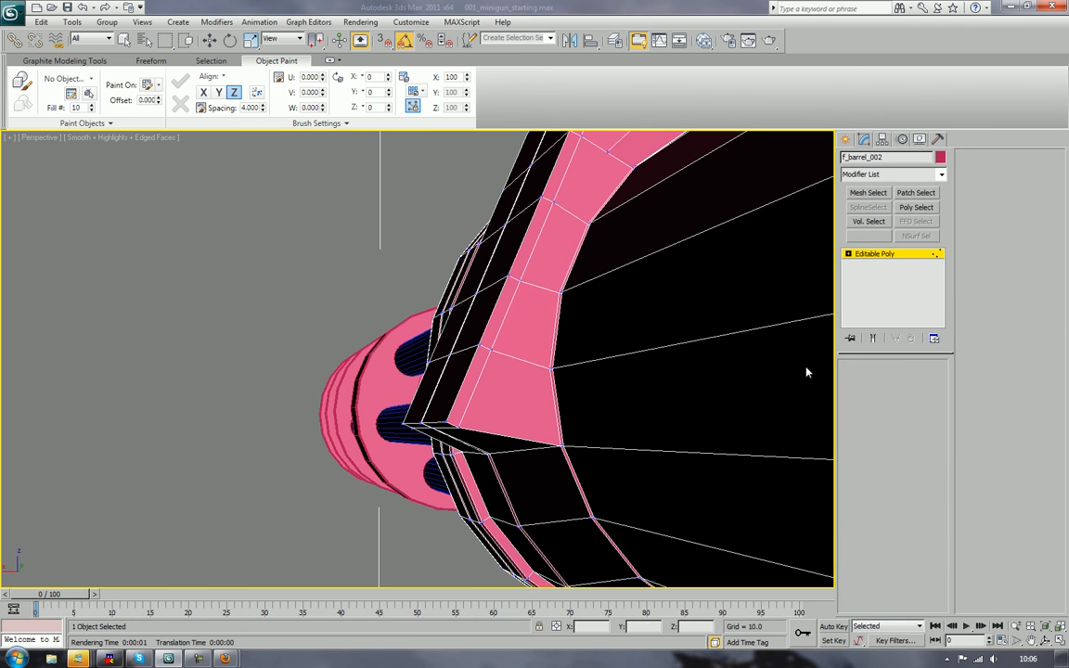
pyautogui.click(569, 222)
pyautogui.keyDown('ctrl'); pyautogui.click(539, 286); pyautogui.keyUp('ctrl')
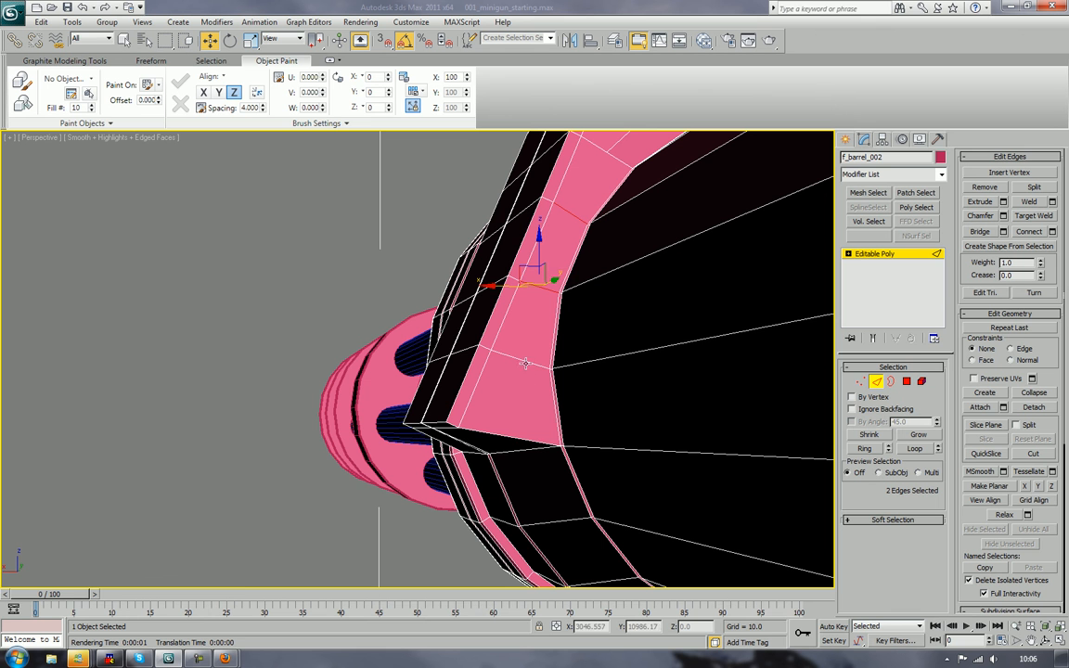
pyautogui.keyDown('ctrl'); pyautogui.click(525, 363); pyautogui.keyUp('ctrl')
pyautogui.keyDown('ctrl'); pyautogui.click(502, 435); pyautogui.keyUp('ctrl')
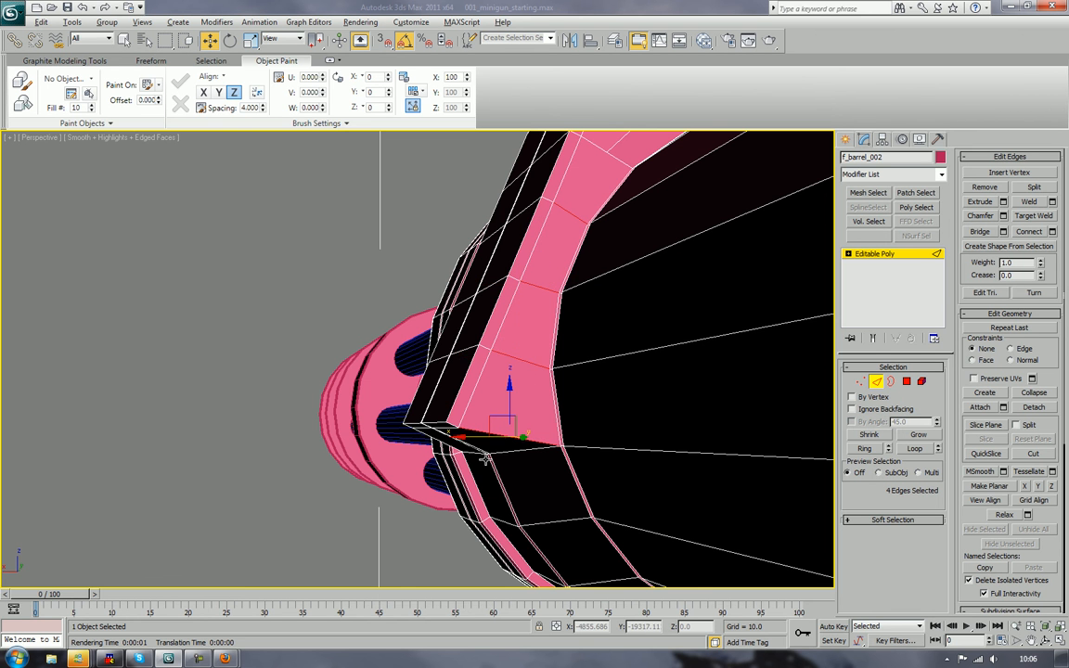
pyautogui.keyDown('alt'); pyautogui.moveTo(502, 435); pyautogui.dragTo(484, 408, button='middle'); pyautogui.keyUp('alt')
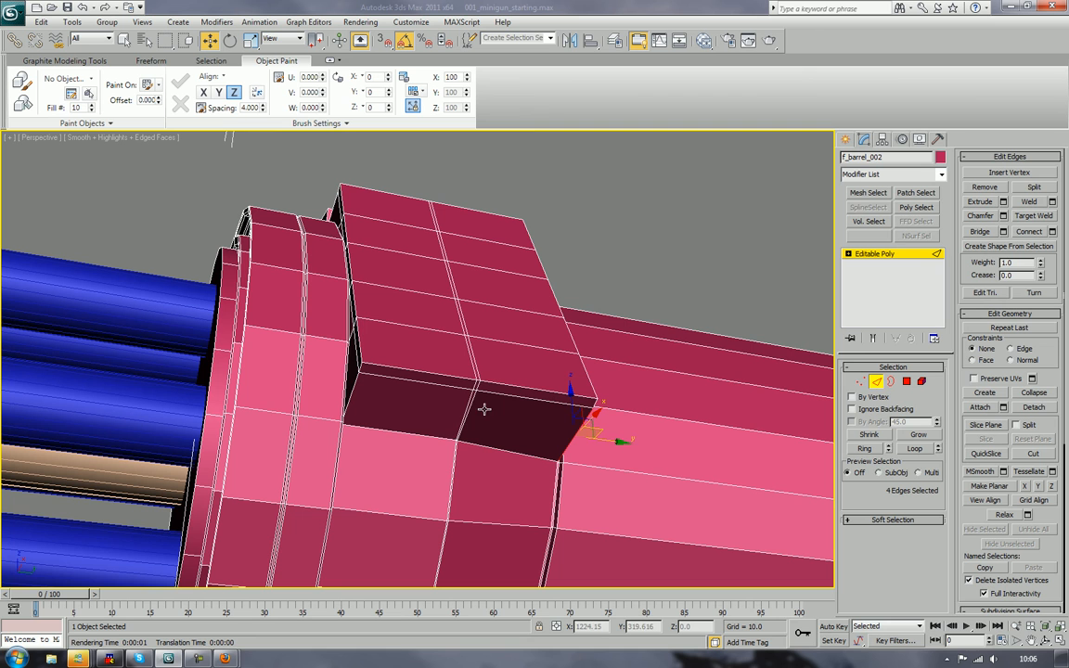
pyautogui.keyDown('ctrl'); pyautogui.click(466, 411); pyautogui.keyUp('ctrl')
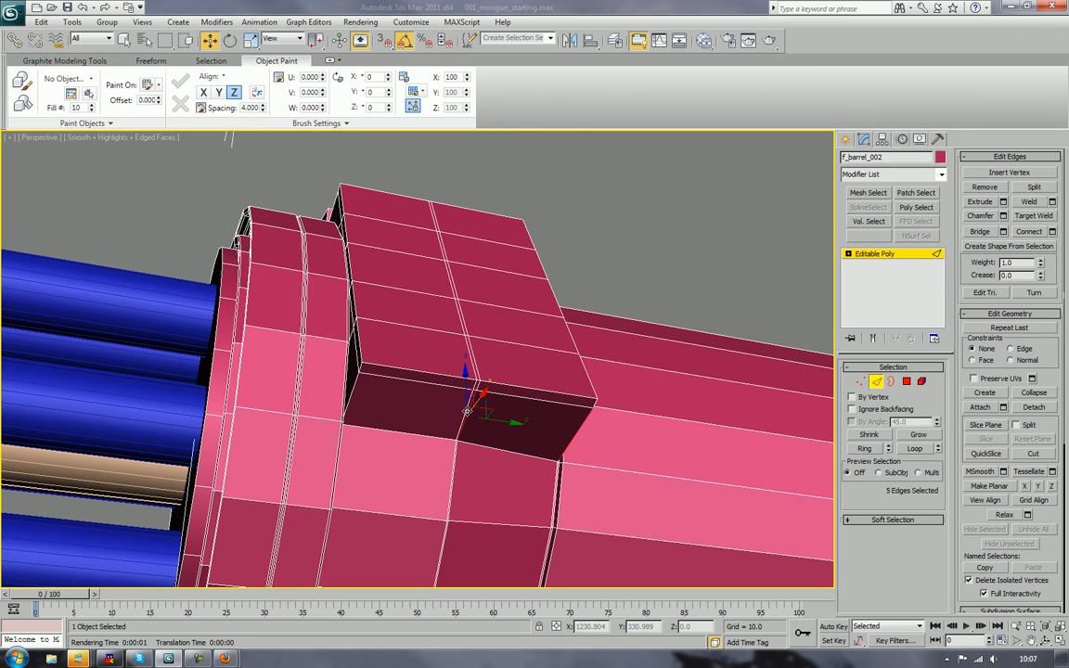
pyautogui.keyDown('ctrl'); pyautogui.click(466, 411); pyautogui.keyUp('ctrl')
pyautogui.keyDown('ctrl'); pyautogui.click(353, 390); pyautogui.keyUp('ctrl')
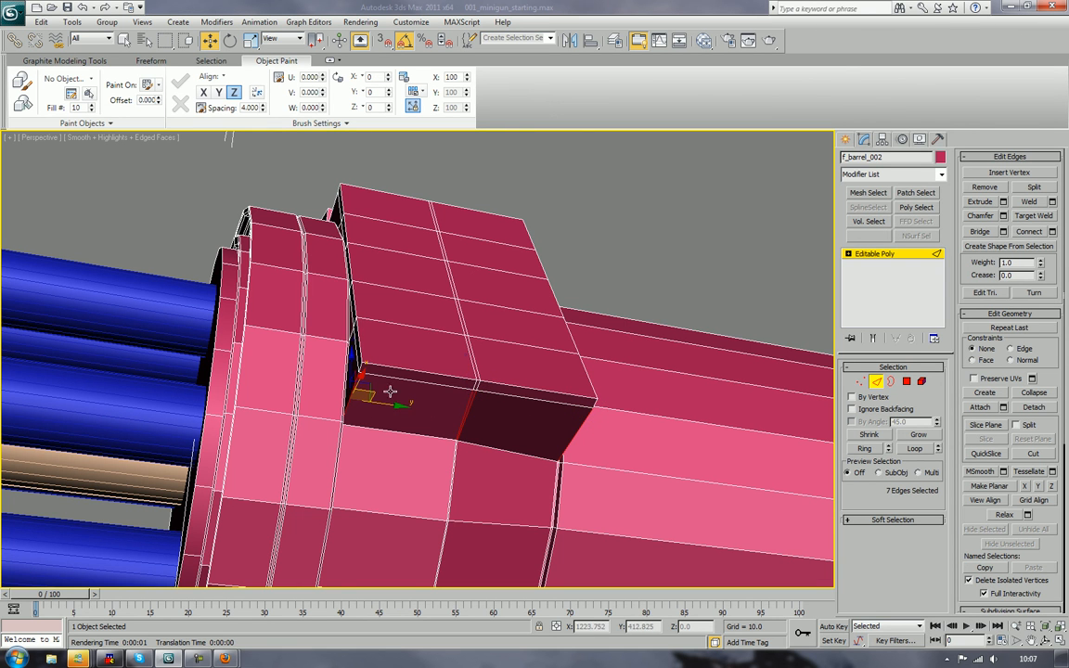
pyautogui.click(1023, 235)
pyautogui.click(745, 223)
# Step: Move the new vertex at the end wall's lower corner outward and down to line up with the underside's new middle edge
pyautogui.keyDown('alt'); pyautogui.moveTo(745, 222); pyautogui.dragTo(457, 254, button='middle'); pyautogui.keyUp('alt')
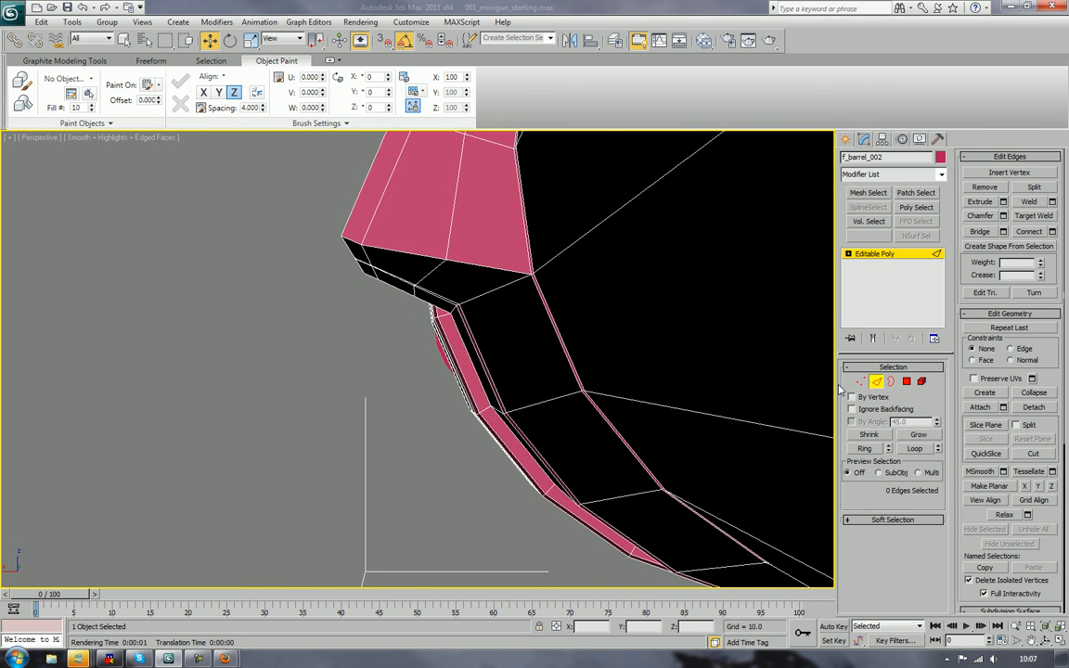
pyautogui.press('1')
pyautogui.click(447, 256)
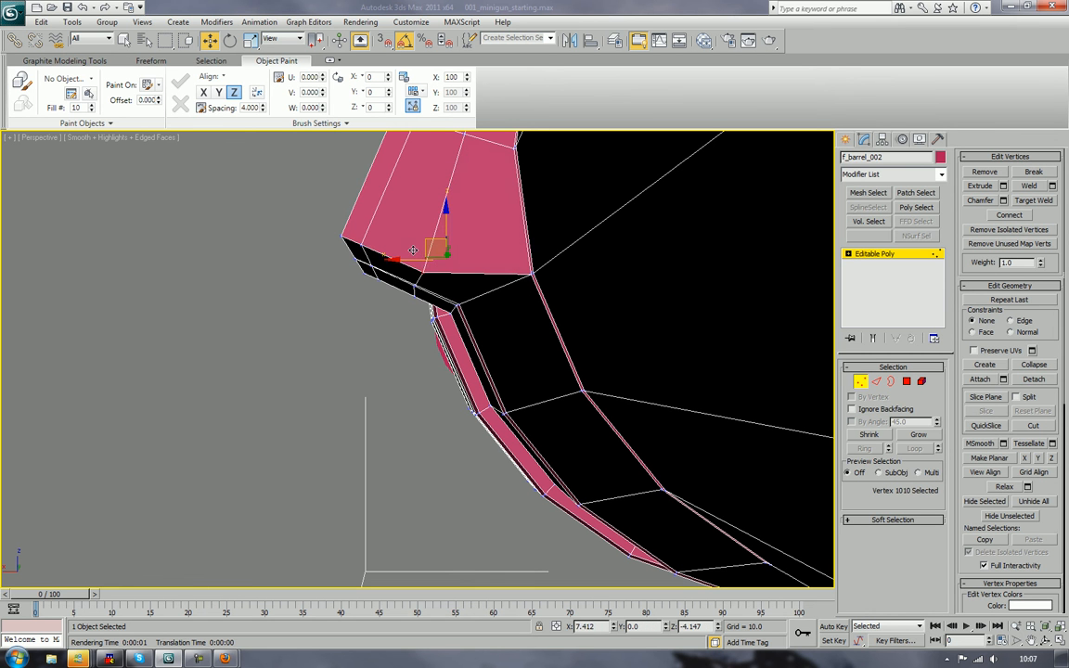
pyautogui.moveTo(407, 248); pyautogui.dragTo(405, 249)
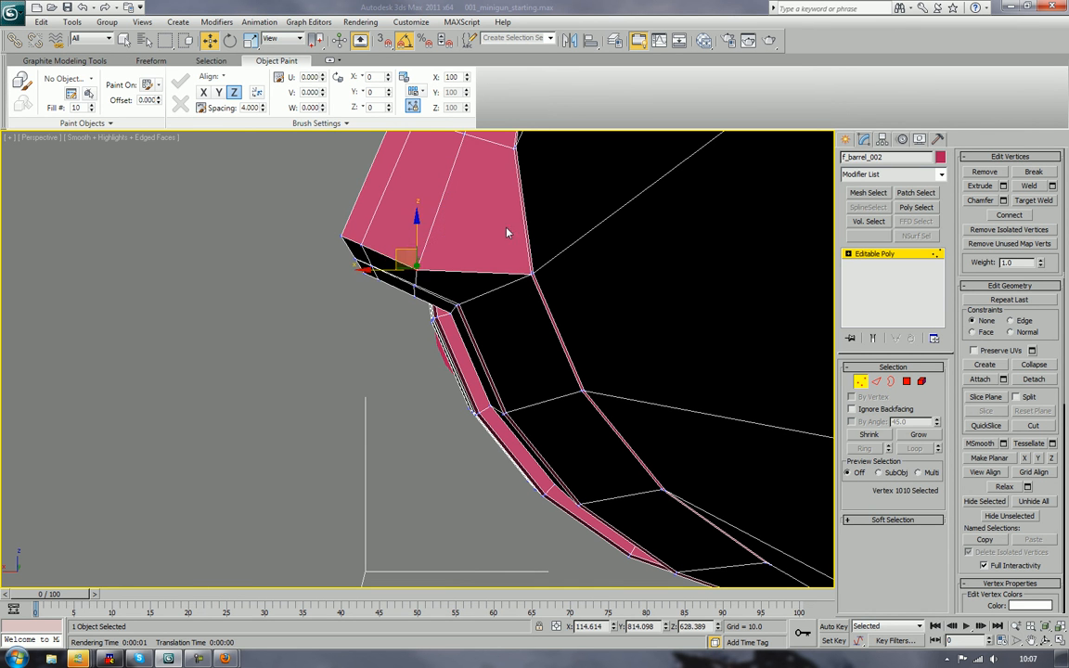
# Step: Cut an edge across the end wall to join the ends of the two separate middle edge lines
pyautogui.moveTo(526, 181); pyautogui.dragTo(481, 359, button='middle')
pyautogui.moveTo(496, 317)
pyautogui.keyDown('alt'); pyautogui.mouseDown(button='middle')
pyautogui.moveTo(453, 465)
pyautogui.moveTo(490, 428)
pyautogui.mouseUp(button='middle'); pyautogui.keyUp('alt')
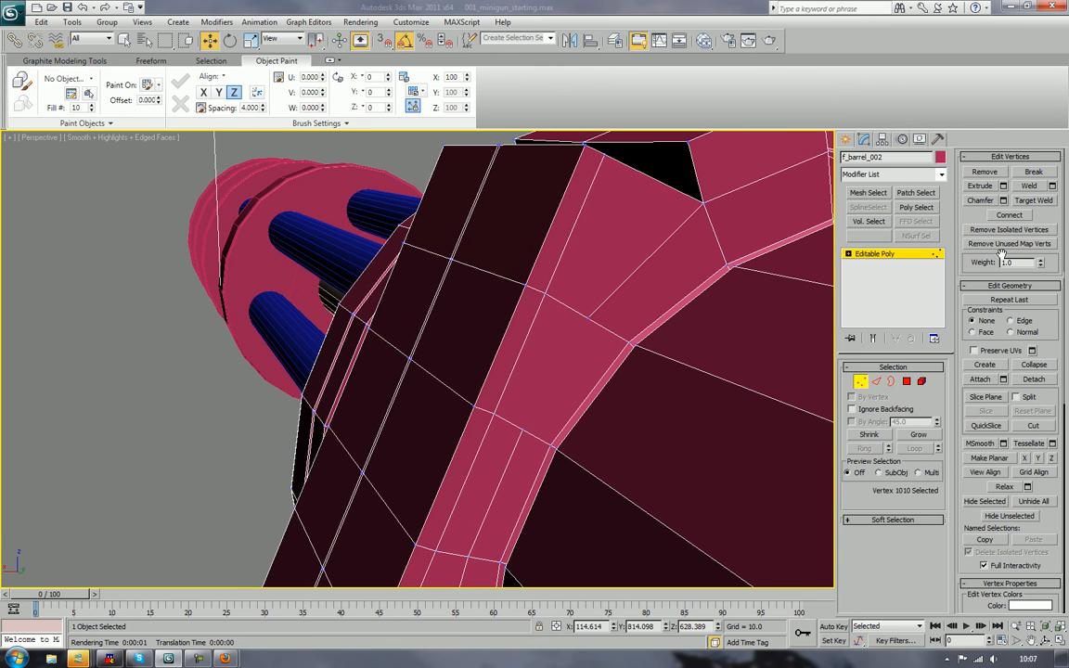
pyautogui.click(1033, 426)
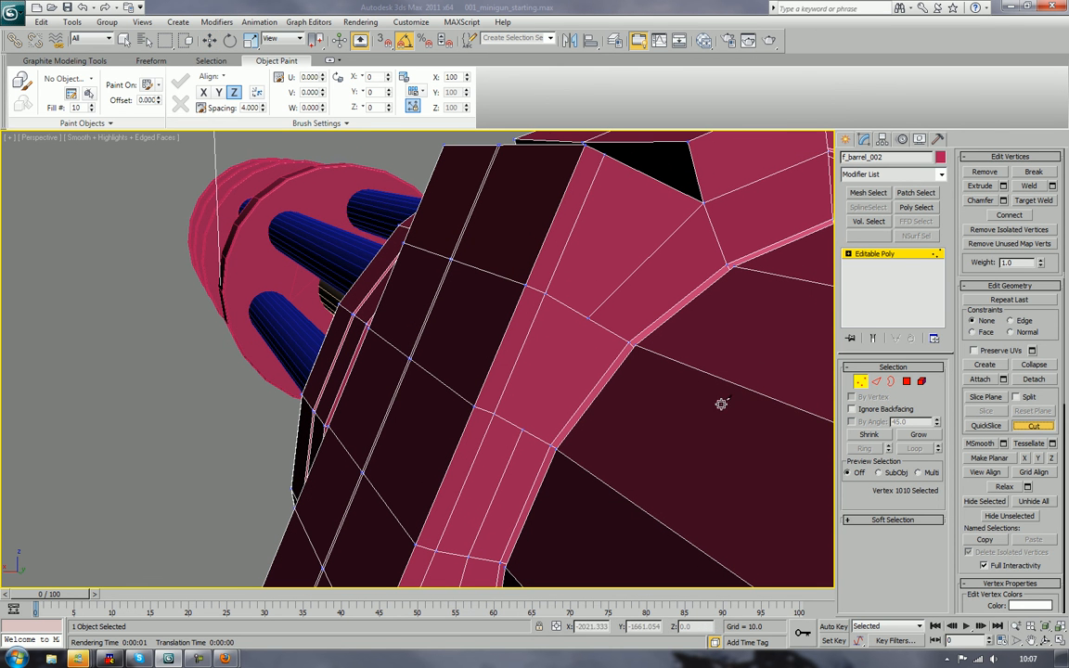
pyautogui.click(522, 426)
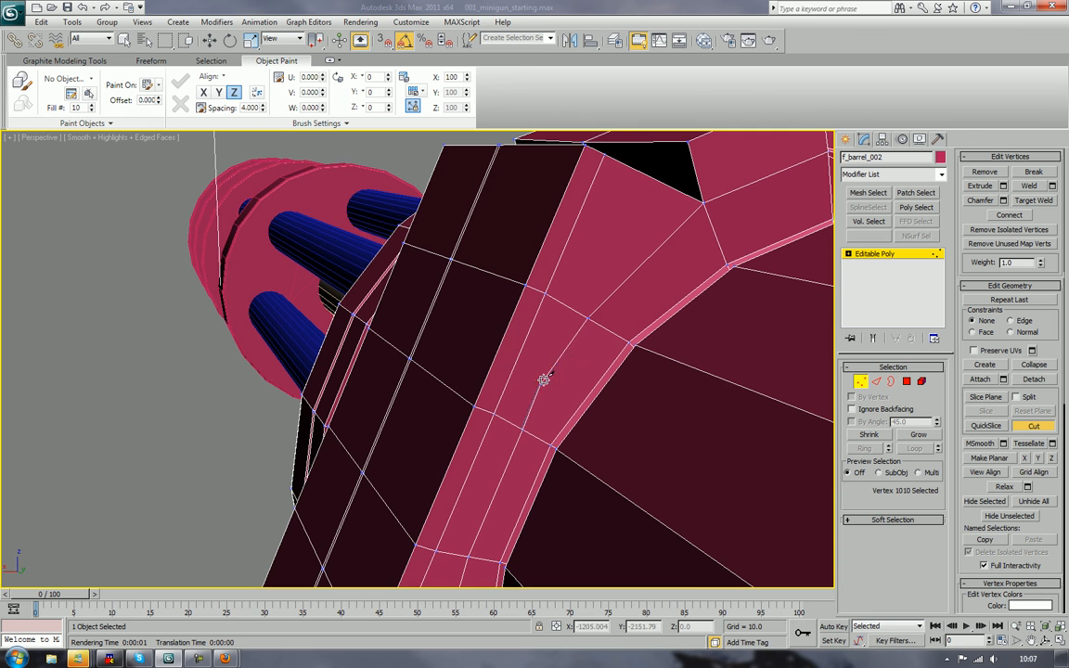
pyautogui.click(586, 319)
pyautogui.rightClick(588, 319)
# Step: Exit the Cut tool and delete the polygon filling the gap between the raised plate's underside and the barrel rim
pyautogui.scroll(-4, 601, 323)
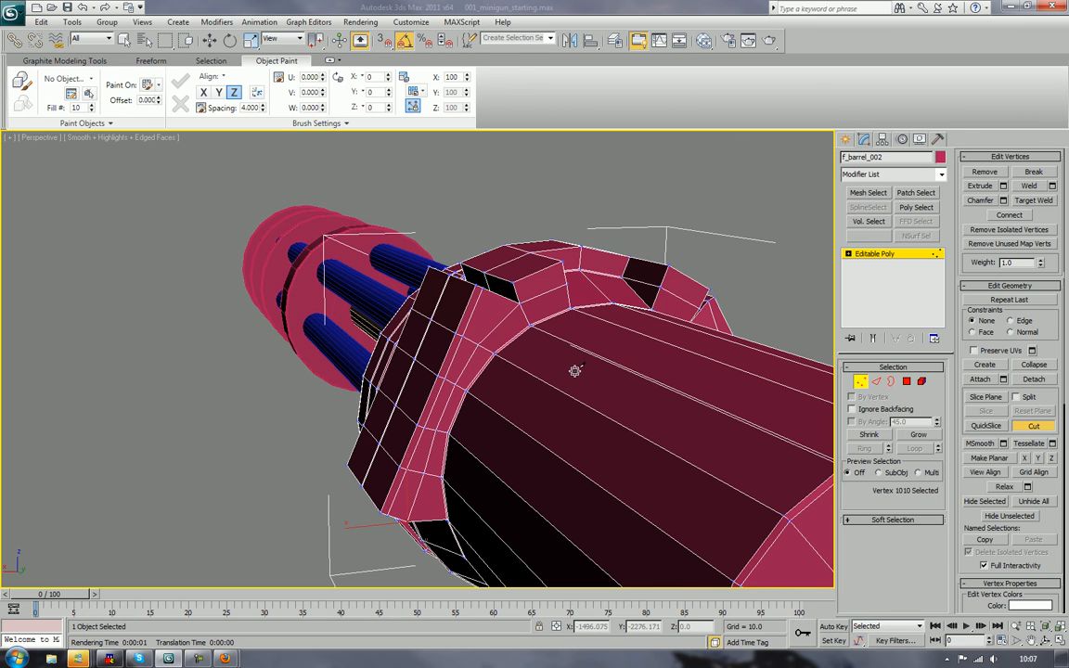
pyautogui.keyDown('alt'); pyautogui.moveTo(599, 393); pyautogui.dragTo(596, 230, button='middle'); pyautogui.keyUp('alt')
pyautogui.scroll(5, 564, 373)
pyautogui.scroll(-2, 577, 335)
pyautogui.scroll(-1, 561, 357)
pyautogui.scroll(1, 561, 357)
pyautogui.scroll(-1, 561, 357)
pyautogui.scroll(2, 553, 337)
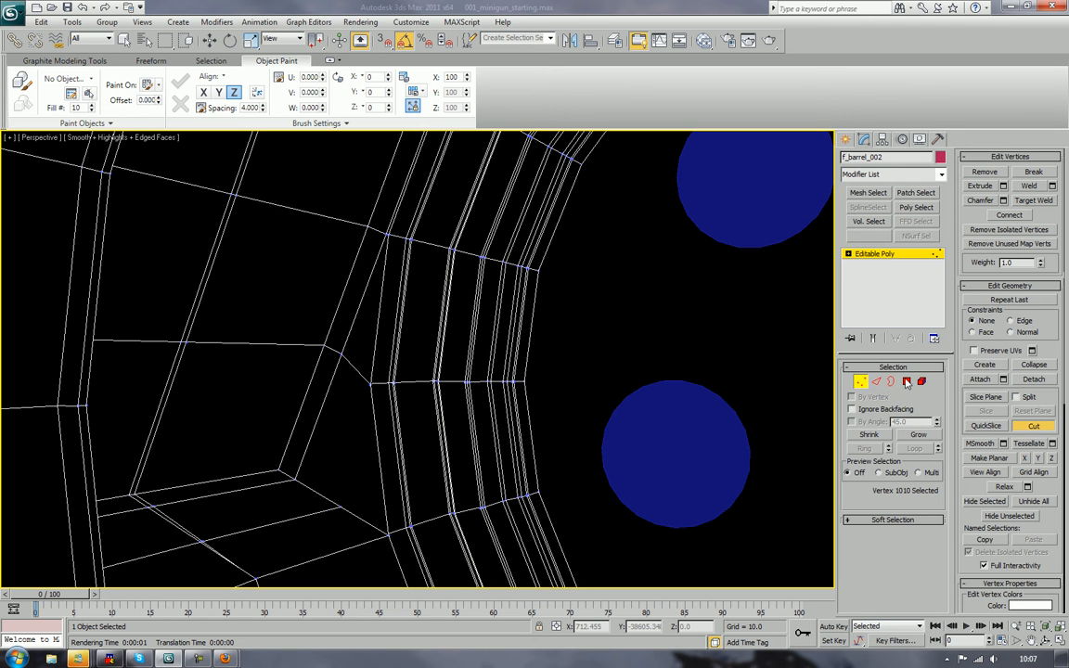
pyautogui.click(1036, 426)
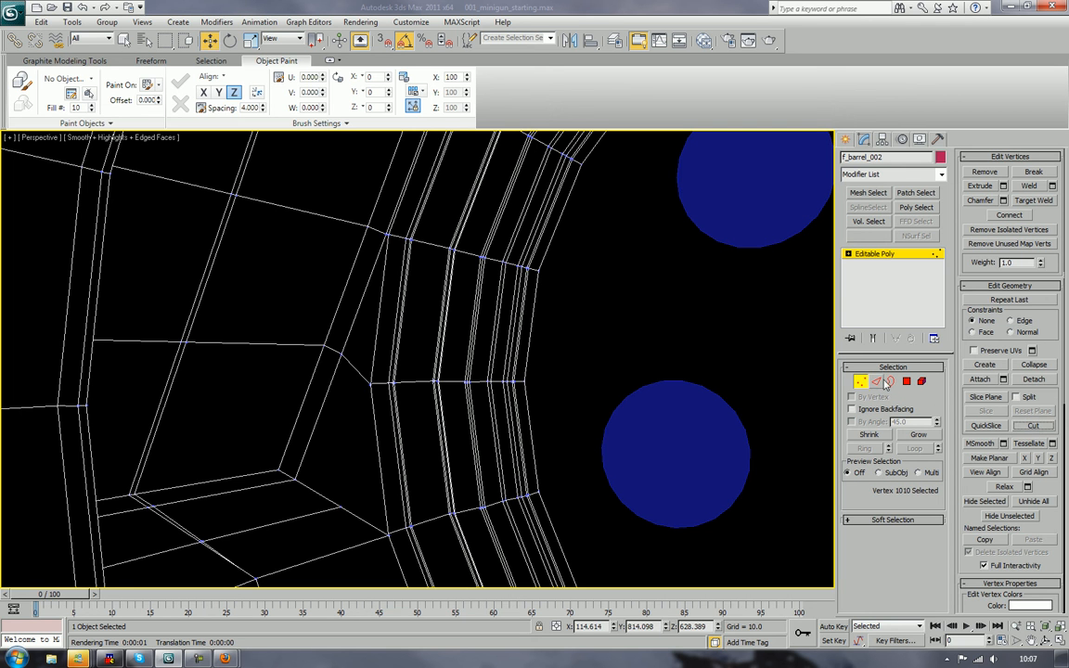
pyautogui.click(909, 383)
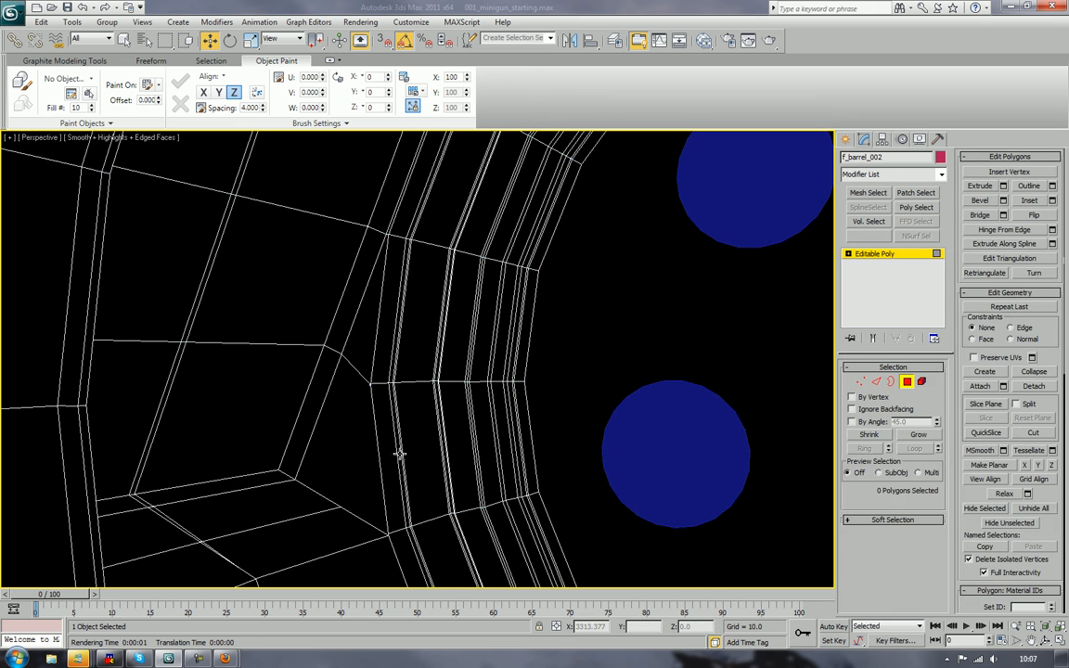
pyautogui.click(364, 450)
pyautogui.press('Delete')
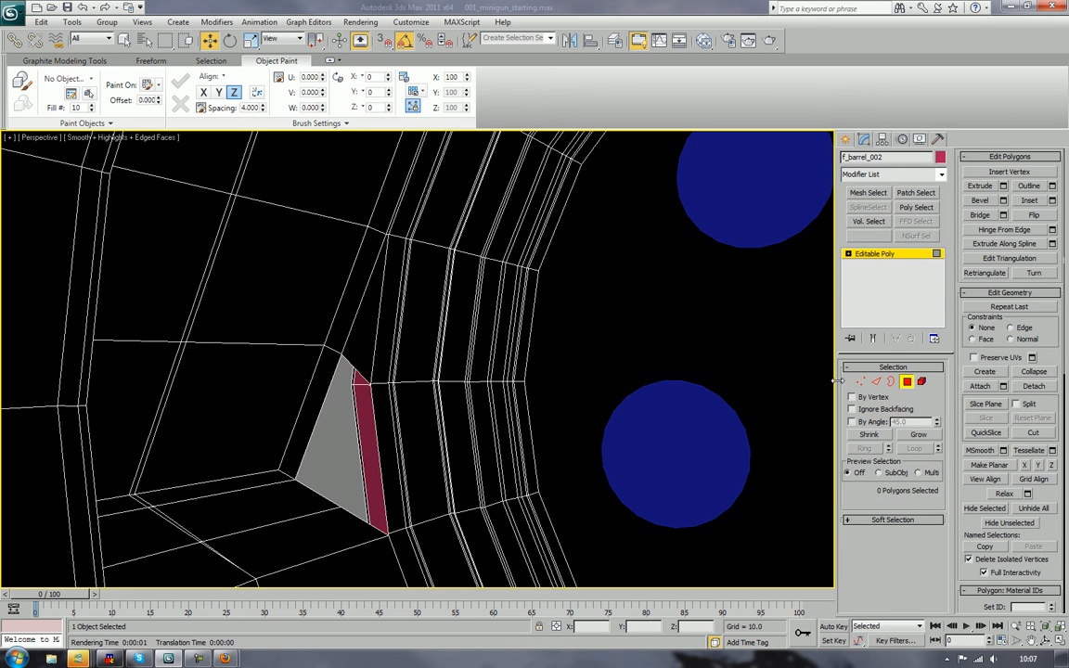
# Step: Bridge the hole's two opposite short edges, cap the remaining three-edge border and leave border editing
pyautogui.click(876, 382)
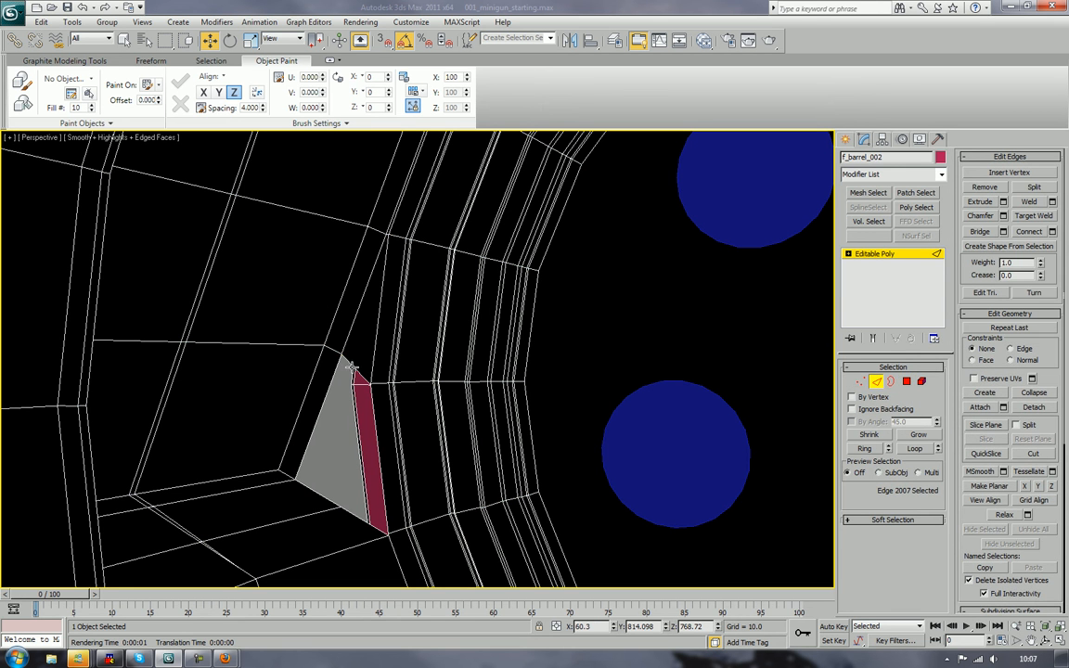
pyautogui.click(351, 368)
pyautogui.keyDown('ctrl'); pyautogui.click(309, 489); pyautogui.keyUp('ctrl')
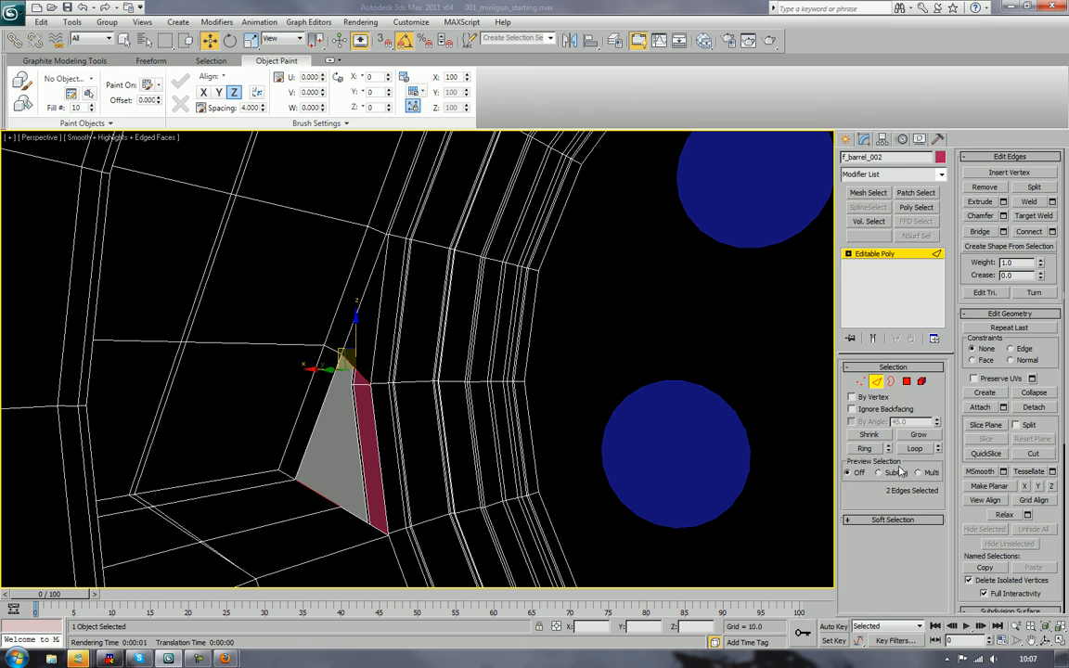
pyautogui.click(985, 231)
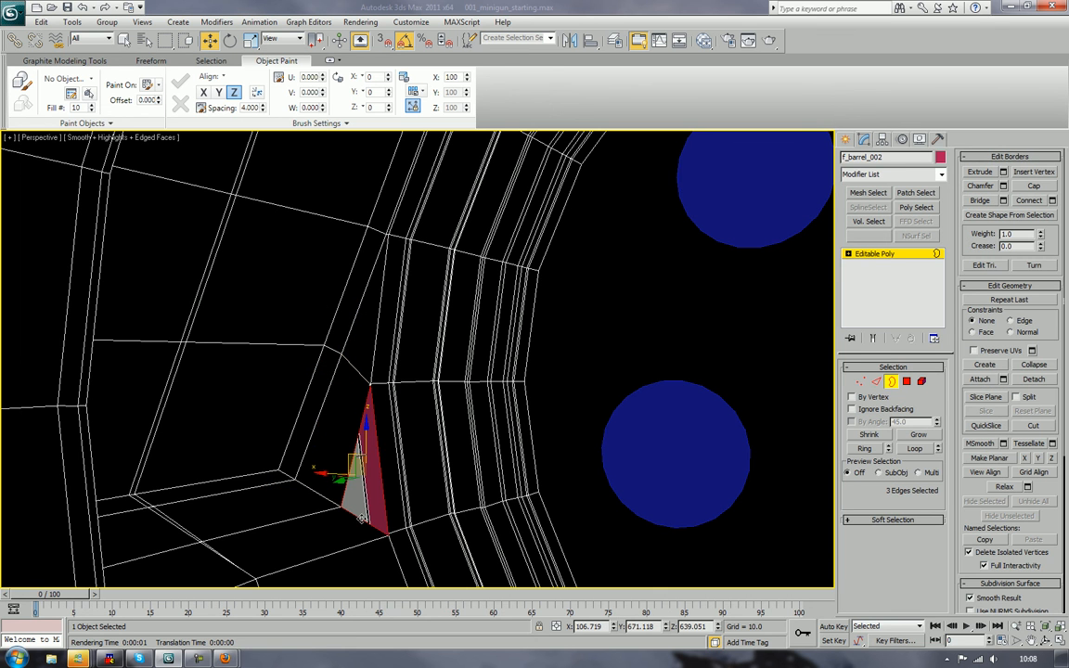
pyautogui.click(1026, 187)
pyautogui.click(895, 383)
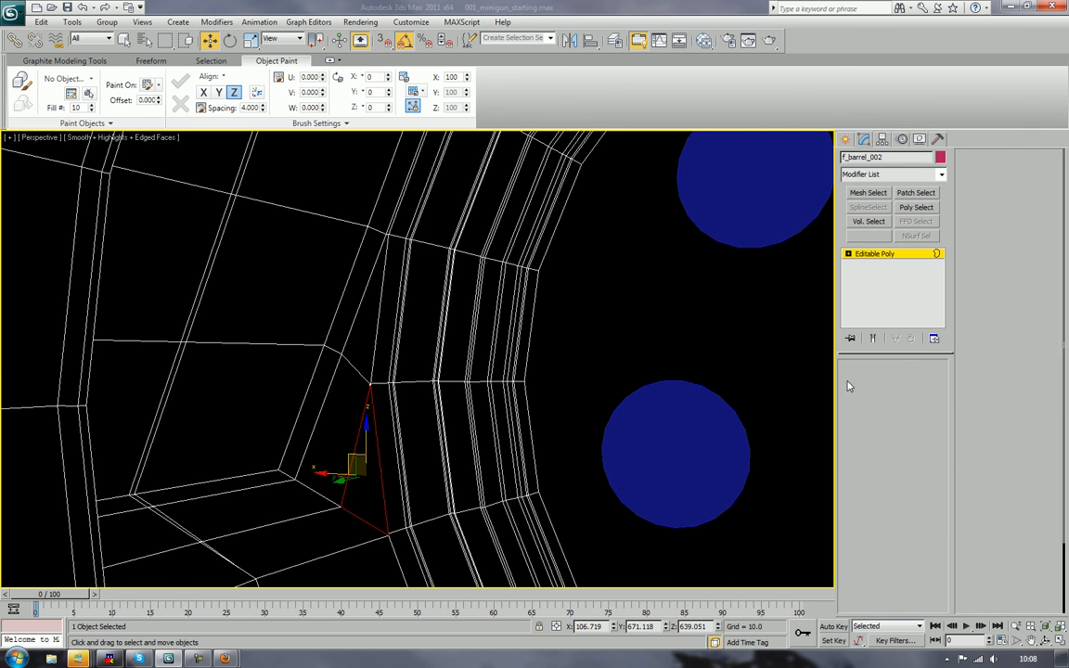
# Step: Turn off the edged-faces display and examine the whole minigun from its muzzle side
pyautogui.scroll(-4, 552, 338)
pyautogui.scroll(-5, 538, 338)
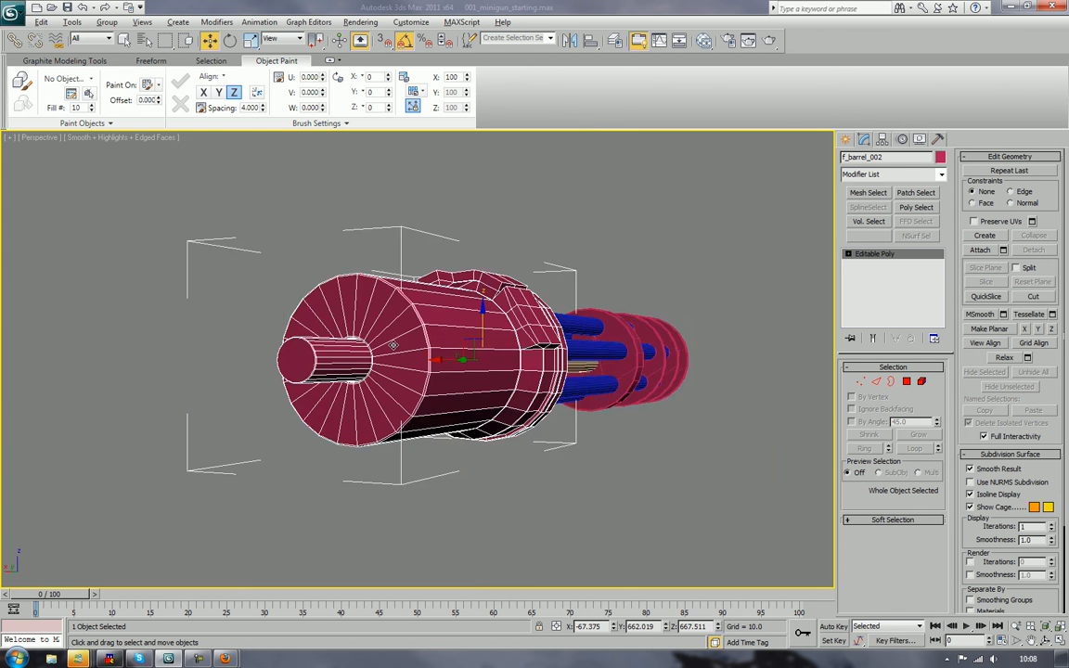
pyautogui.keyDown('alt'); pyautogui.moveTo(397, 345); pyautogui.dragTo(601, 320, button='middle'); pyautogui.keyUp('alt')
pyautogui.press('F4')
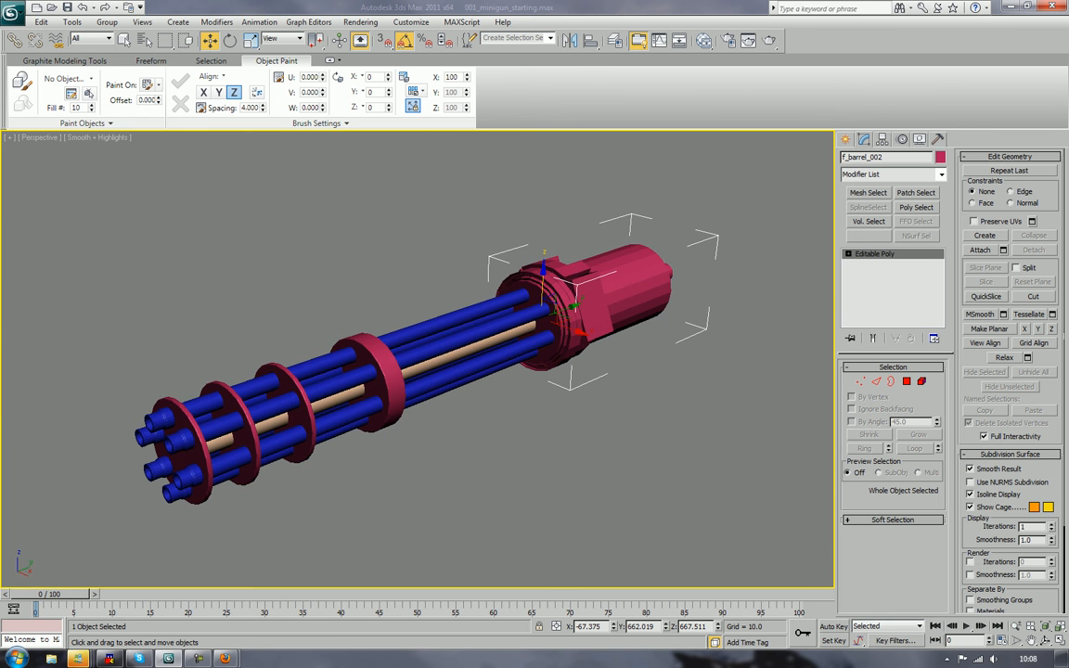